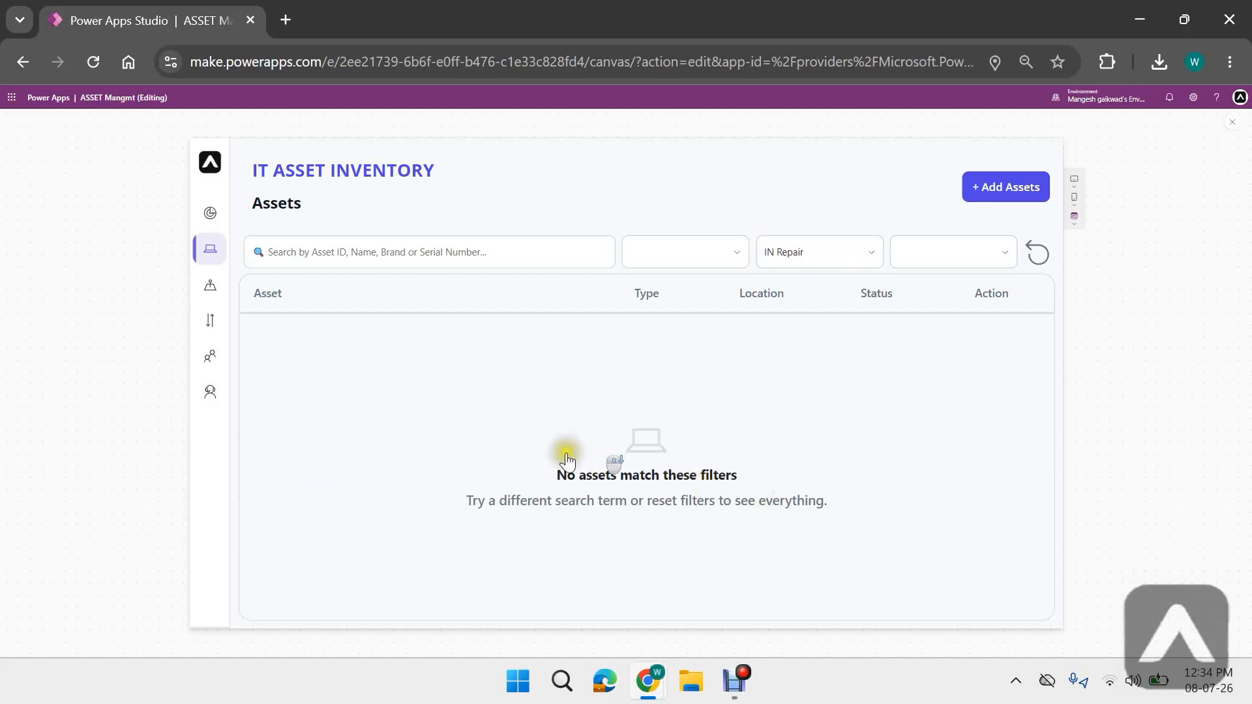
# - Open the Add New Asset form, view the asset type choices, and close the form
pyautogui.click(994, 197)
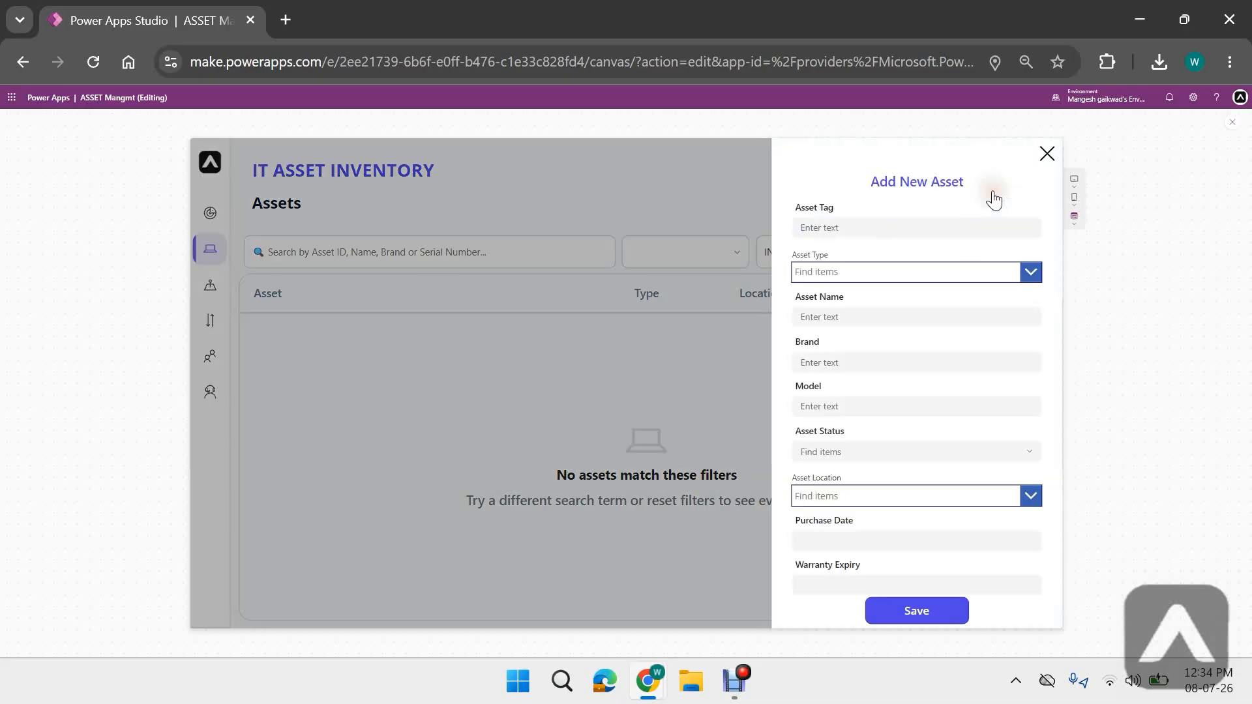
pyautogui.click(868, 274)
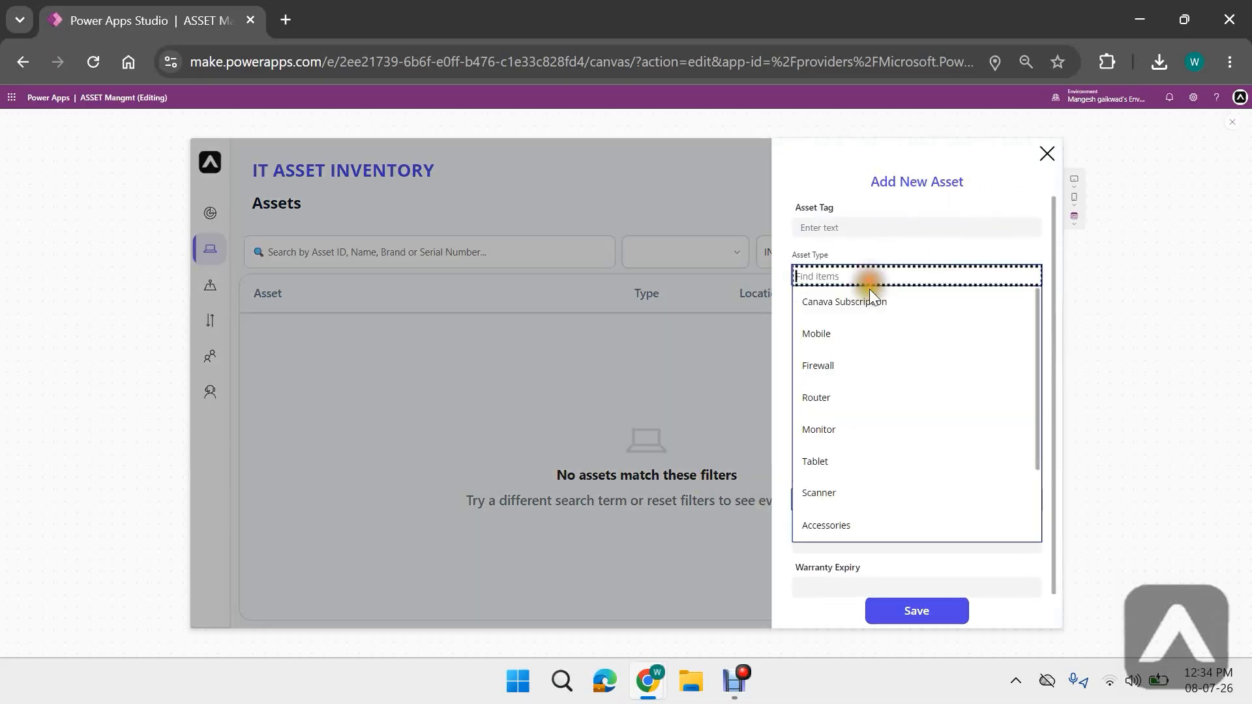
pyautogui.click(841, 204)
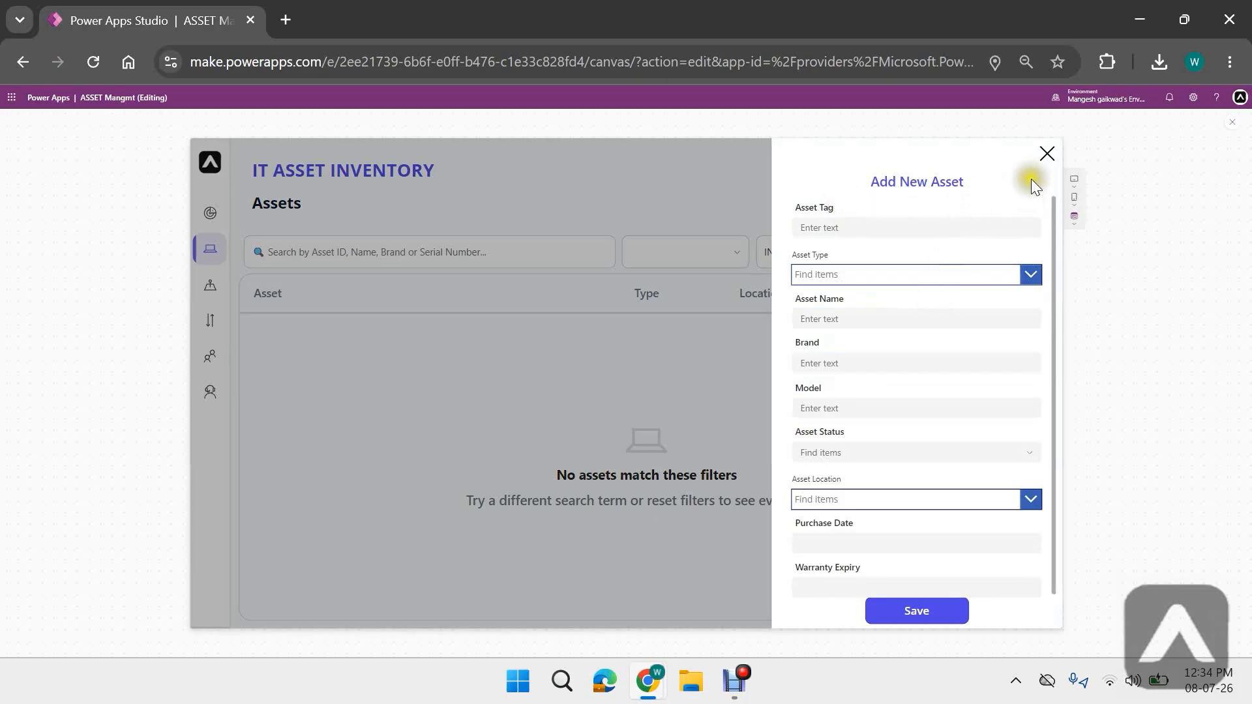
pyautogui.click(1046, 153)
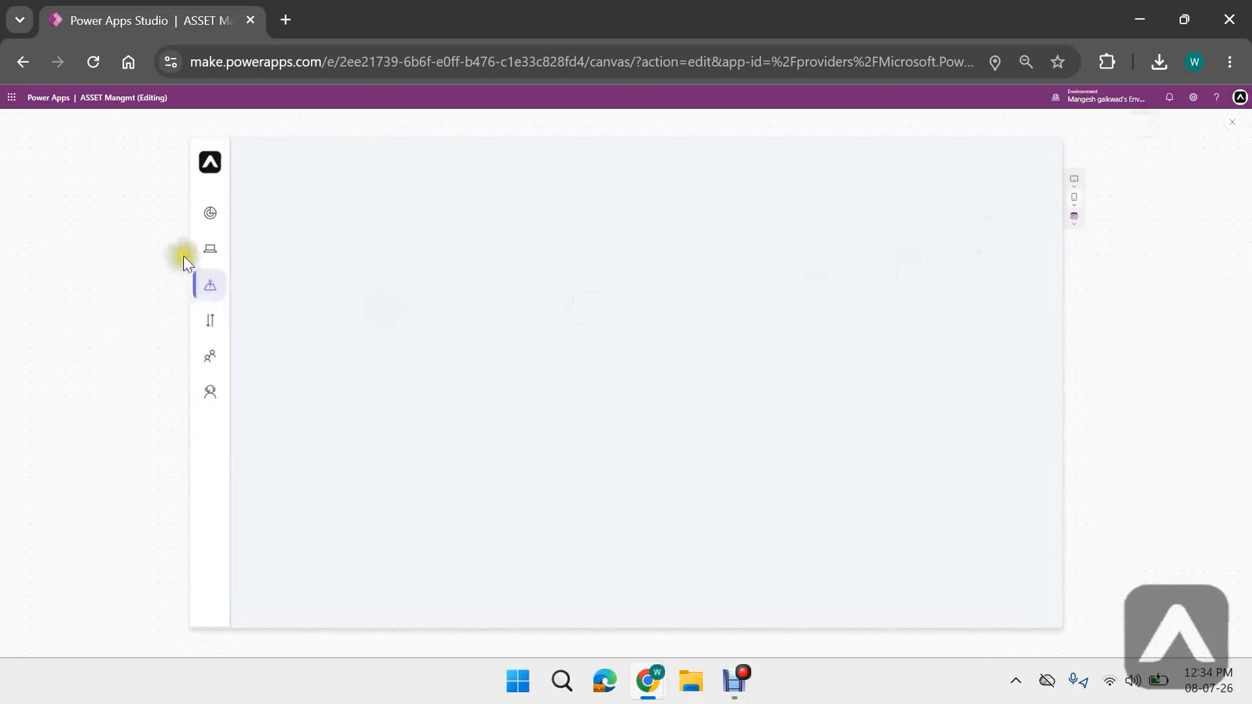
# - Filter the asset inventory list by the IN Repair status and open the form for adding an asset
pyautogui.click(207, 251)
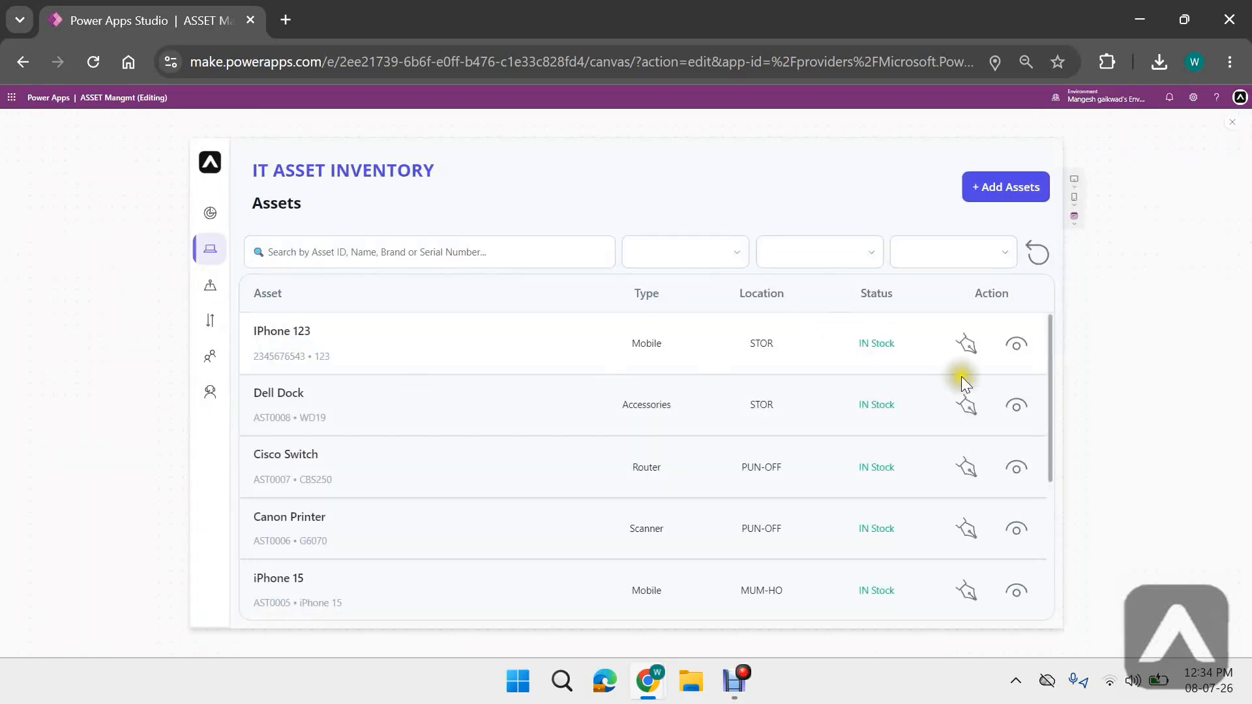
pyautogui.click(773, 253)
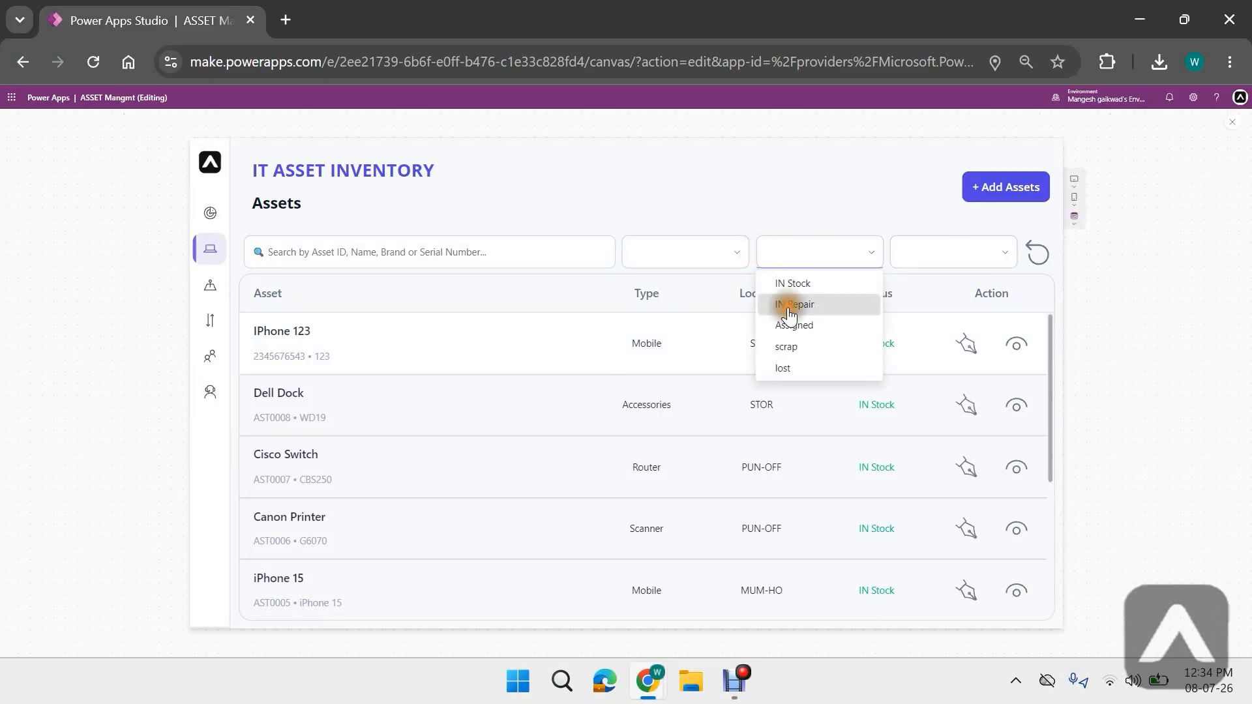
pyautogui.click(790, 307)
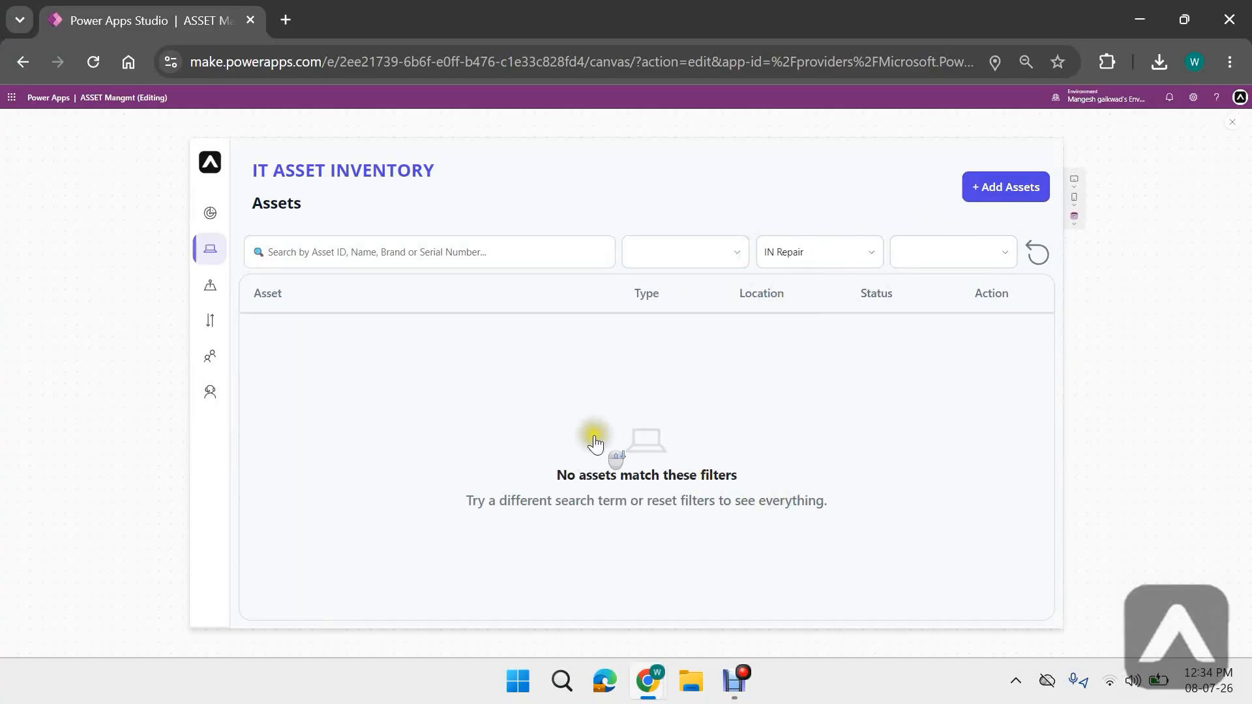
pyautogui.click(994, 192)
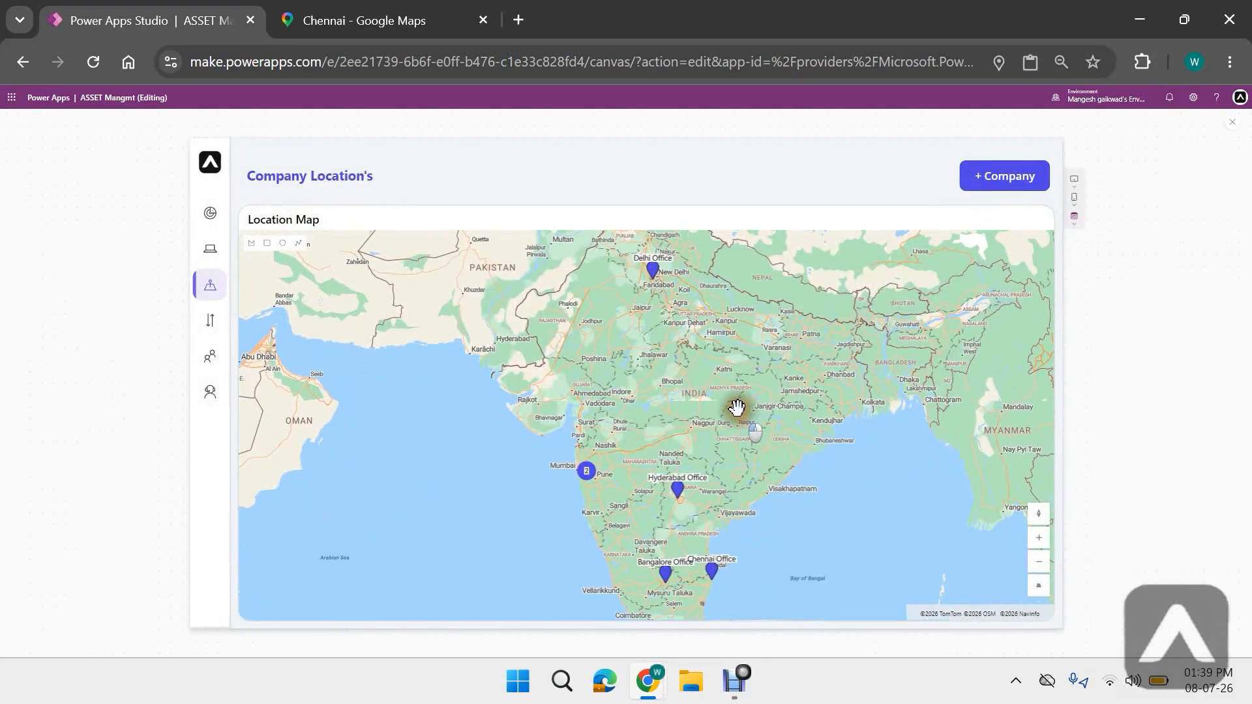
# - Examine the company office markers across India on the location map
pyautogui.moveTo(737, 414); pyautogui.dragTo(738, 398)
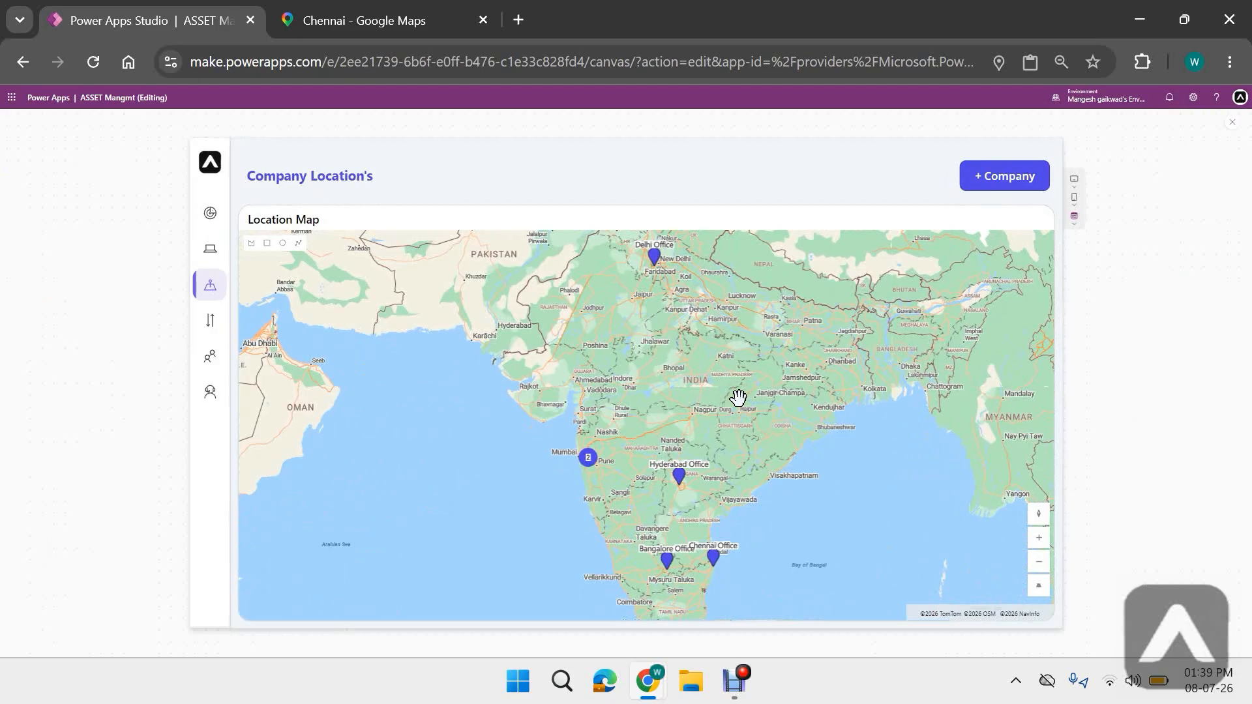
pyautogui.moveTo(802, 374); pyautogui.dragTo(766, 385)
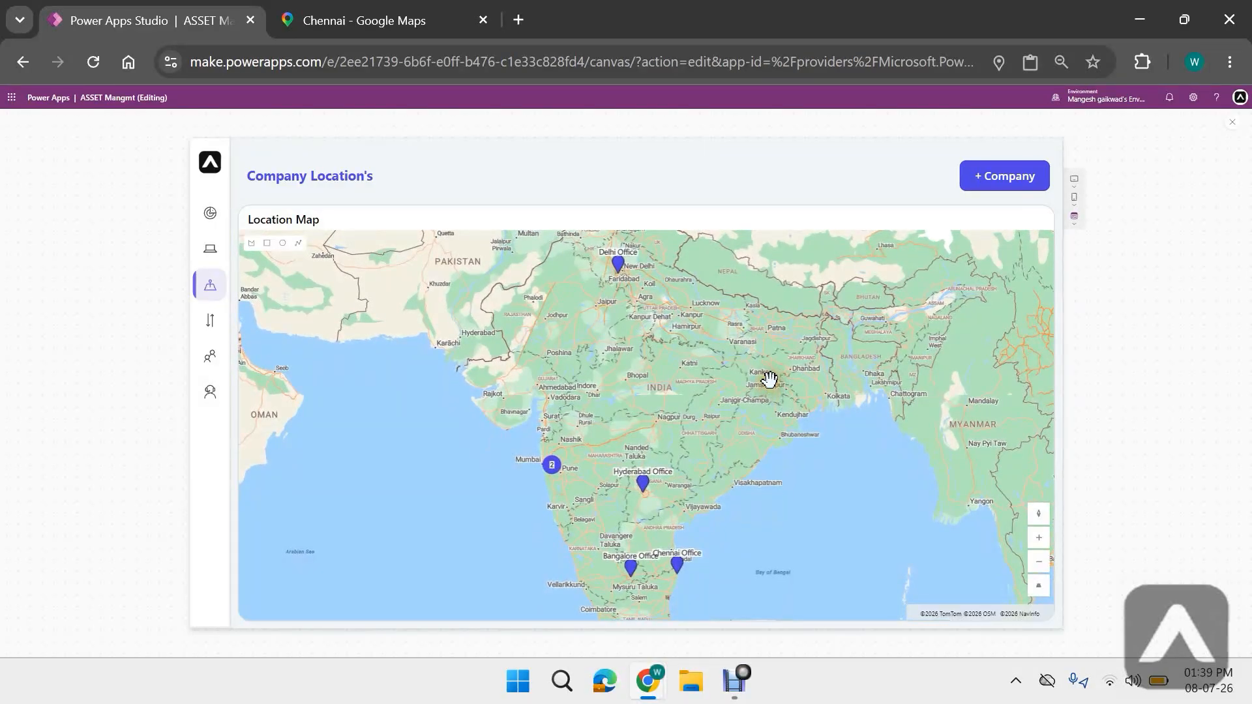
pyautogui.scroll(-2, 768, 380)
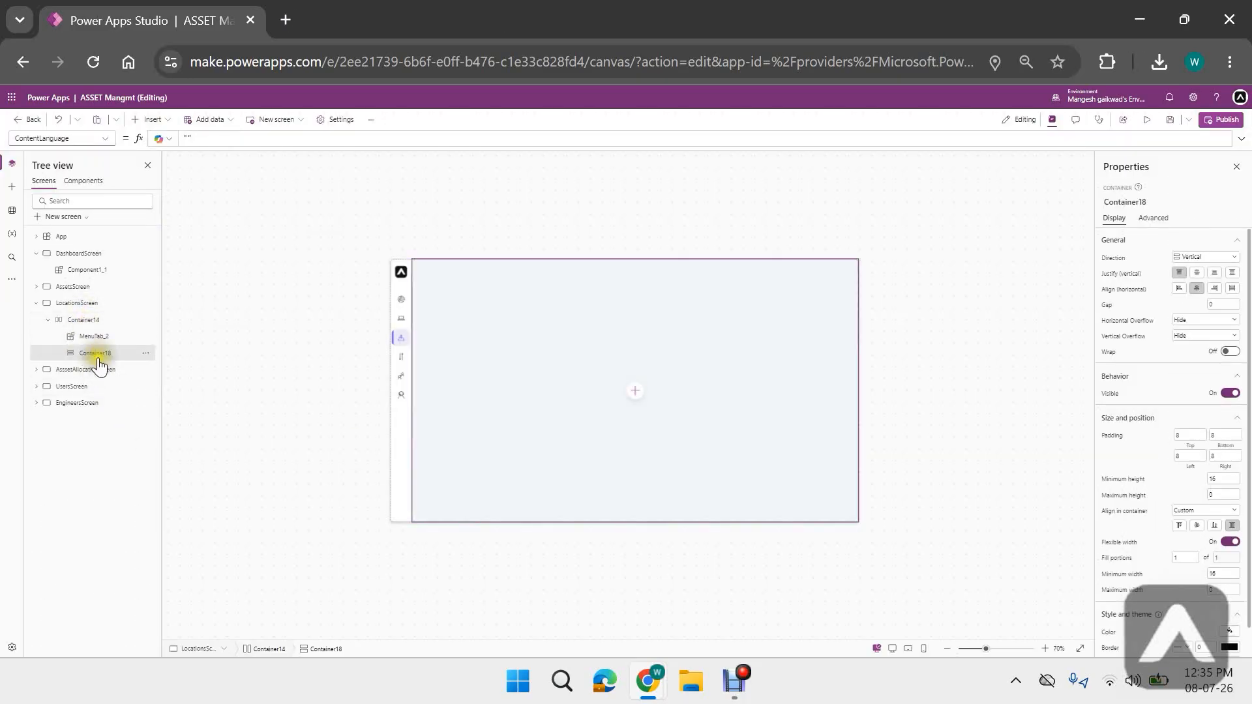
# - Insert a horizontal container inside Container18 on LocationsScreen
pyautogui.click(633, 395)
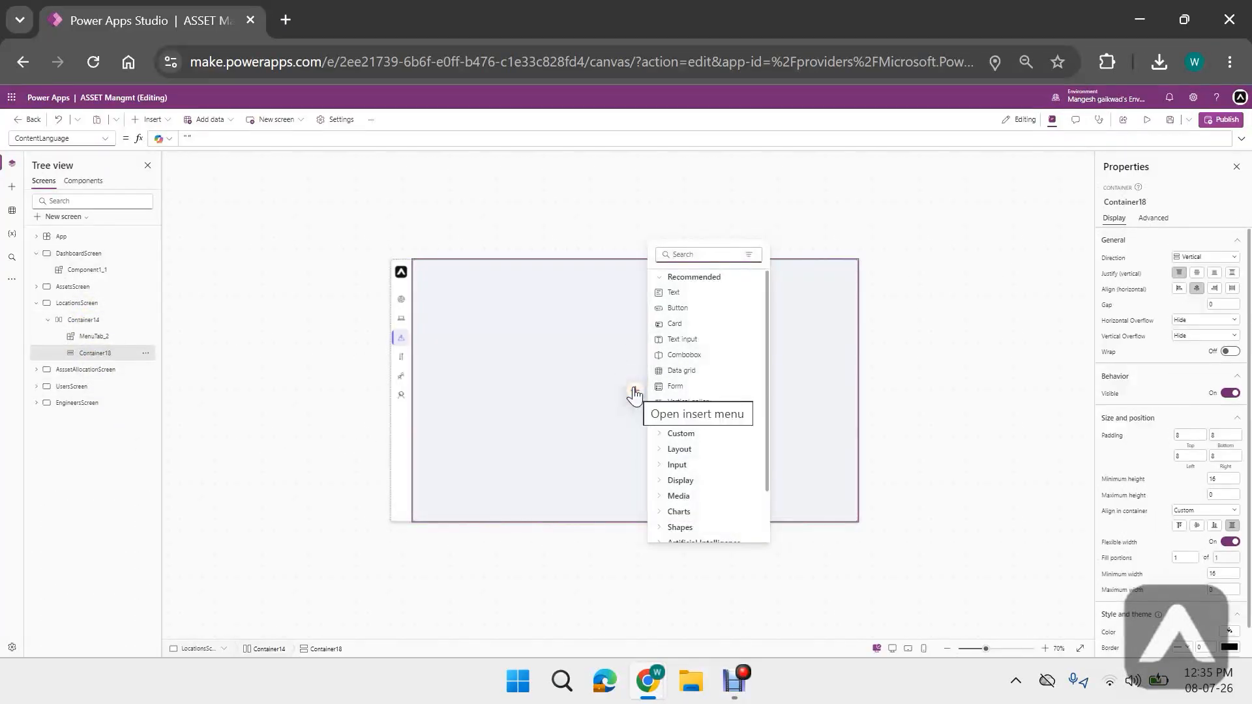
pyautogui.write('ho')
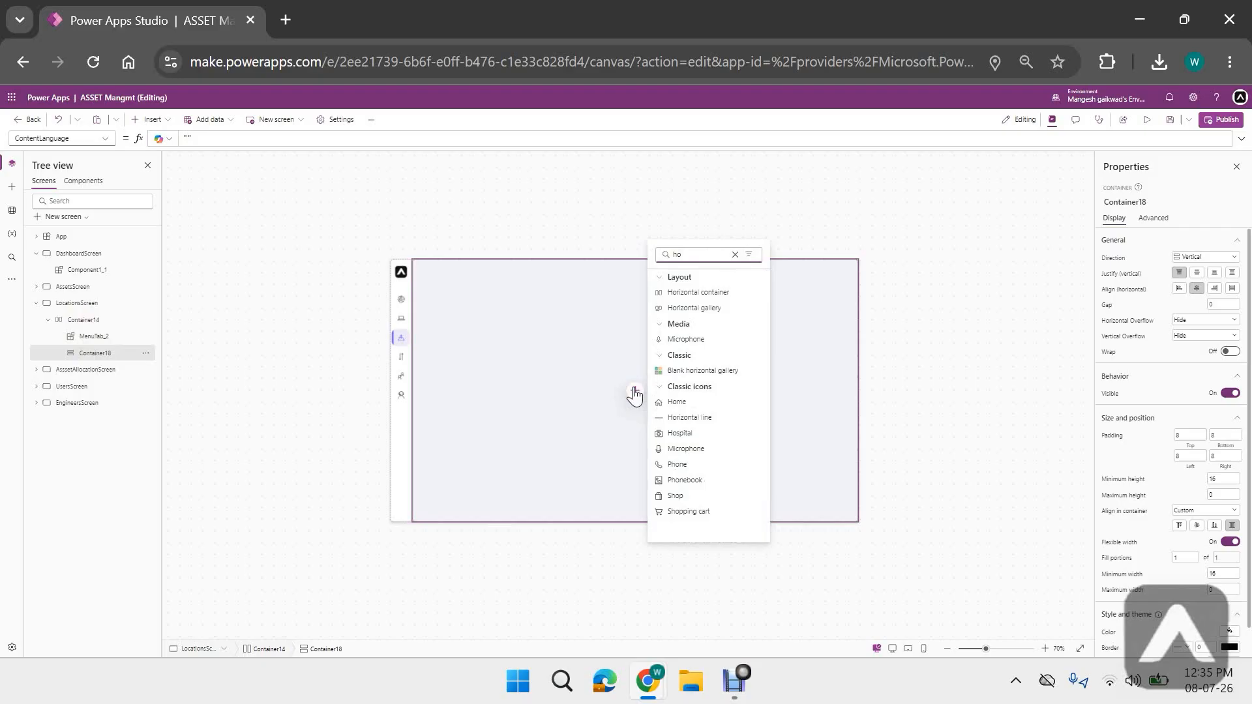
pyautogui.click(682, 291)
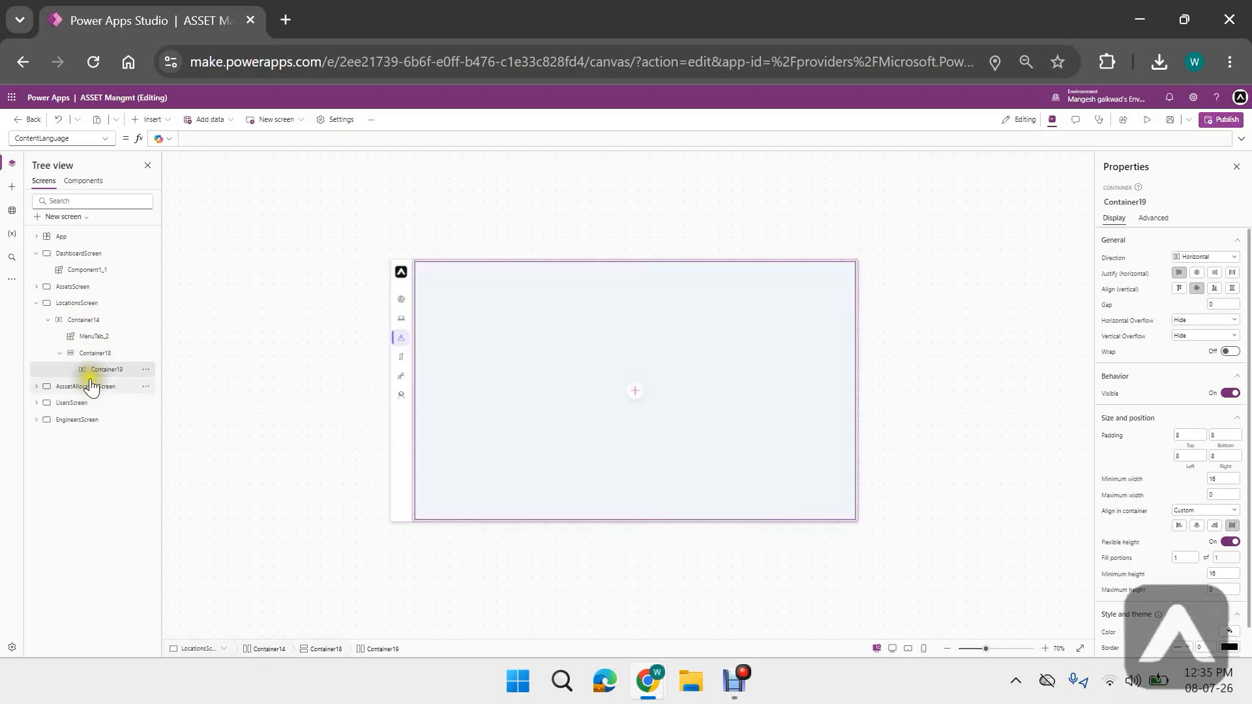
# - Add a vertical container to Container18, below the horizontal container
pyautogui.click(95, 348)
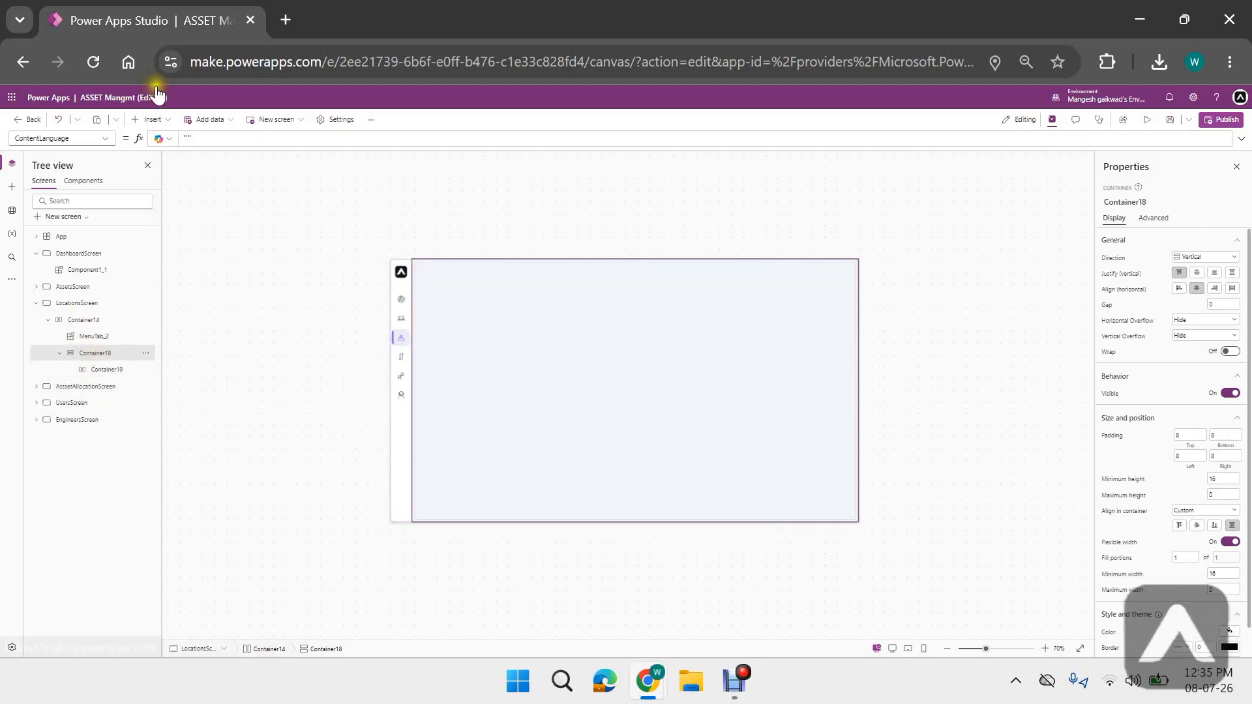
pyautogui.click(154, 120)
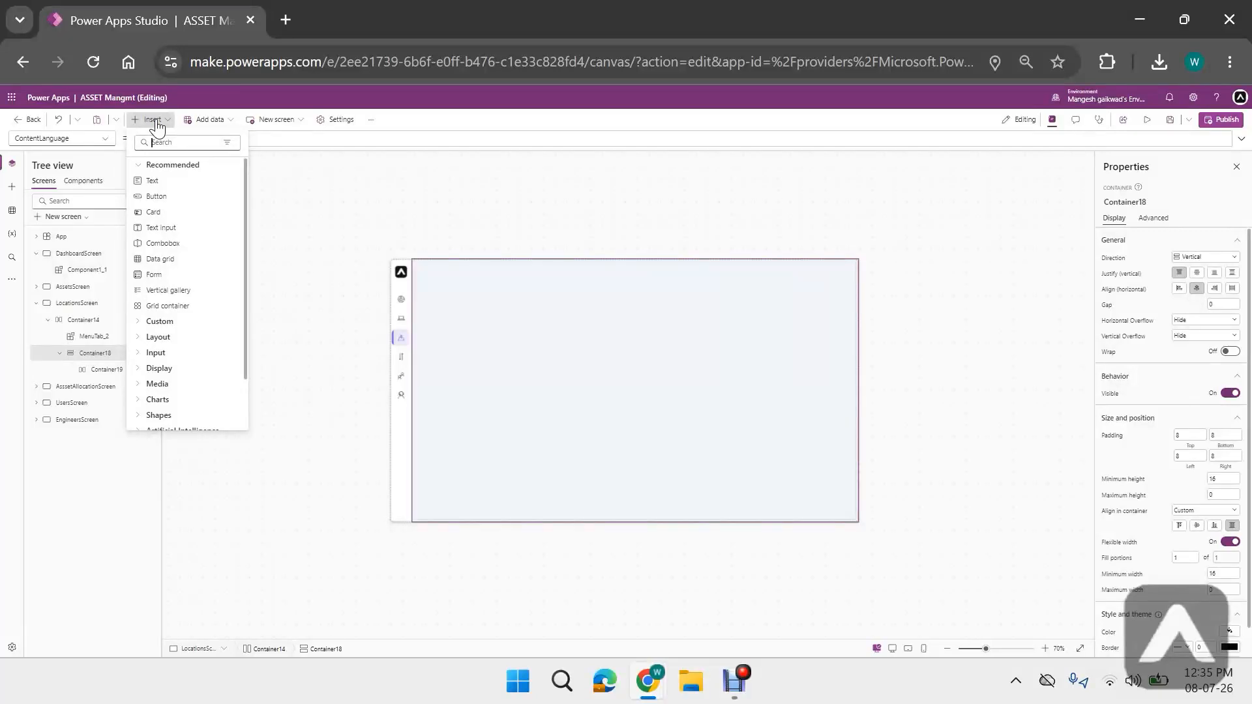
pyautogui.write('ver')
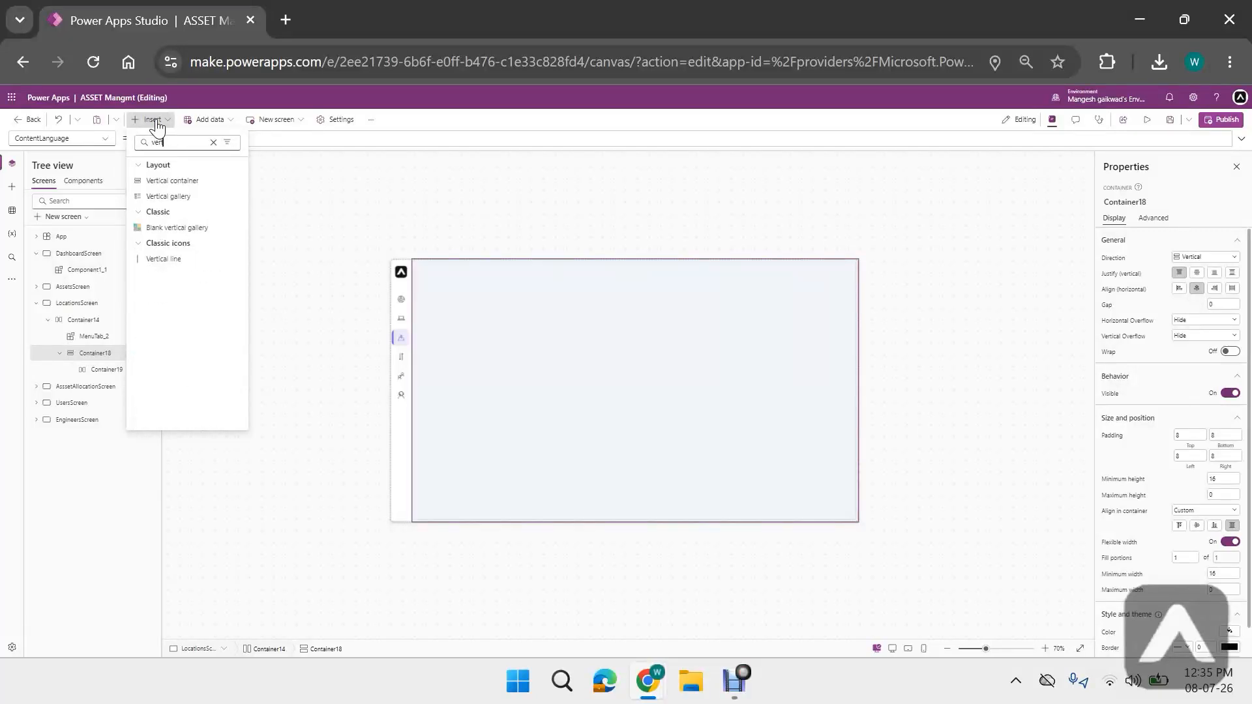
pyautogui.click(189, 180)
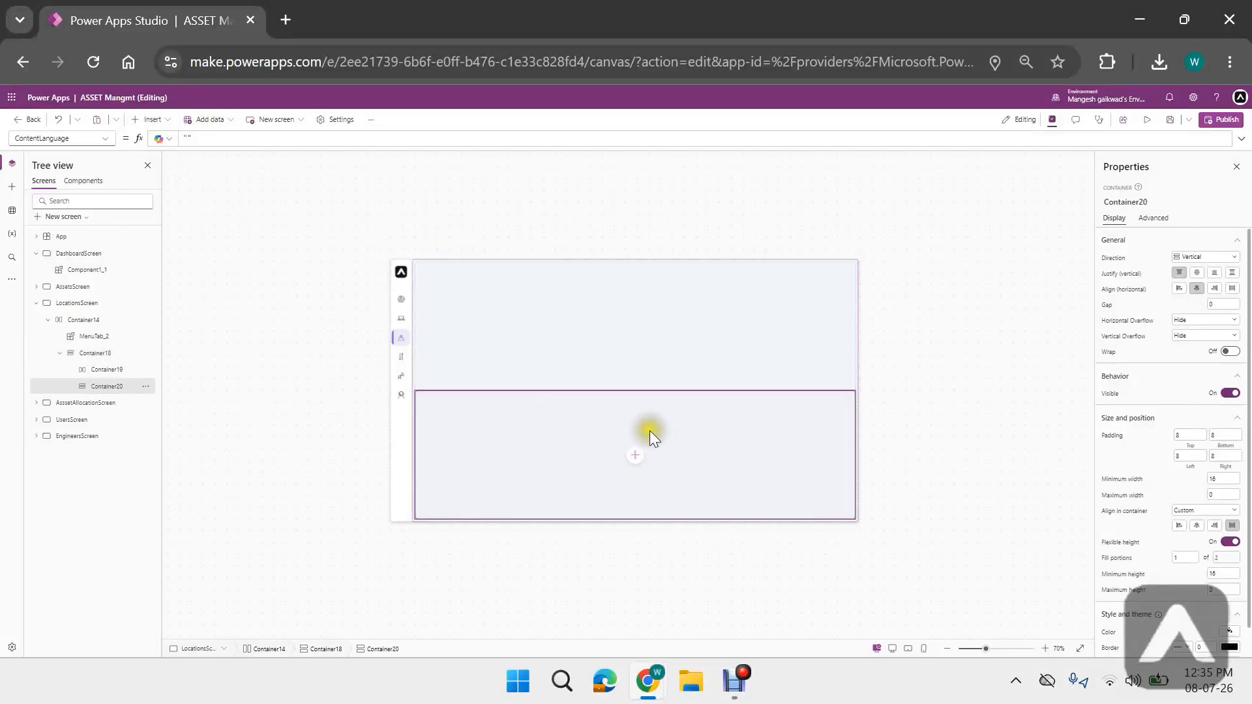
# - Set the new vertical container's fill portions to 8
pyautogui.click(1178, 559)
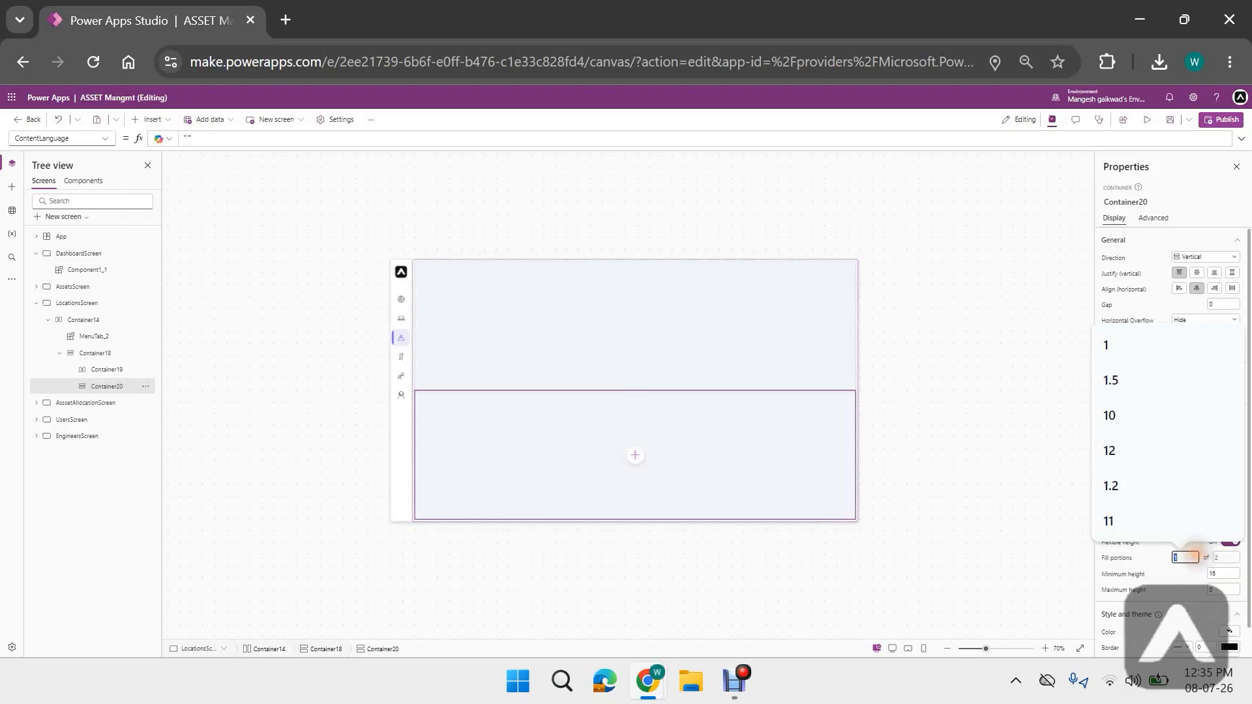
pyautogui.moveTo(1176, 558); pyautogui.dragTo(1164, 558)
pyautogui.write('8')
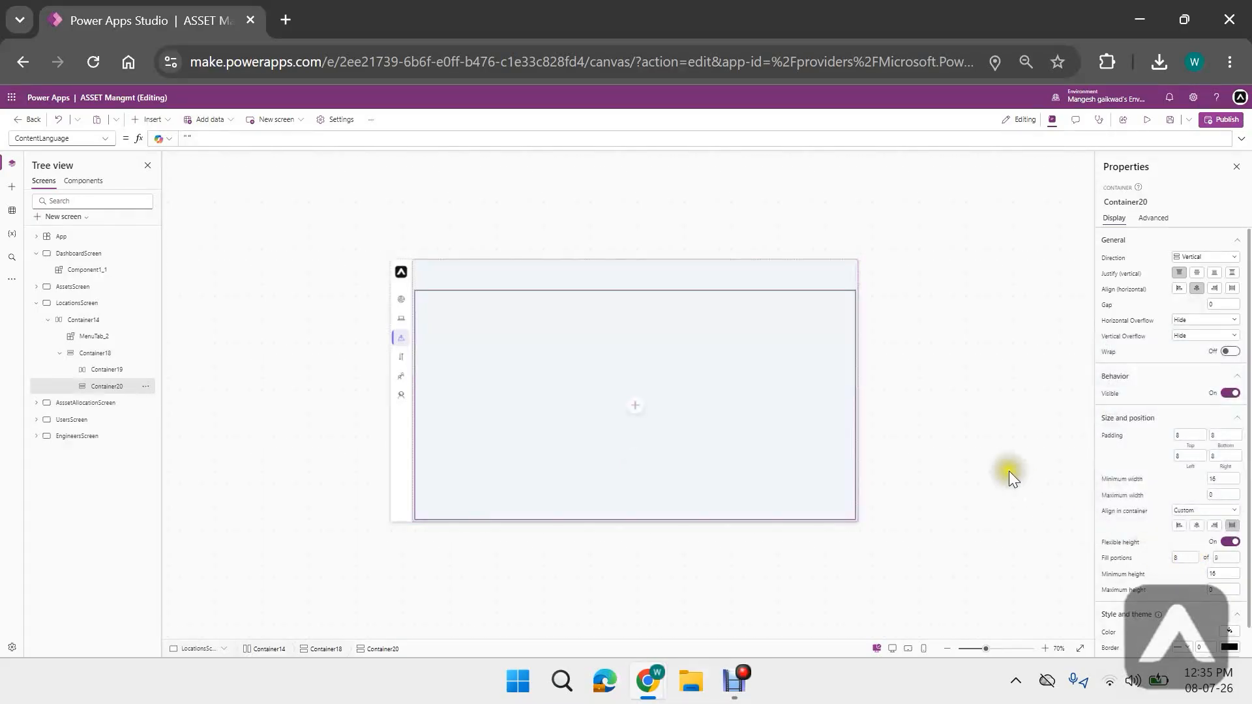
pyautogui.click(982, 420)
# - Remove the drop shadow from both the horizontal header container and the vertical body container
pyautogui.click(753, 283)
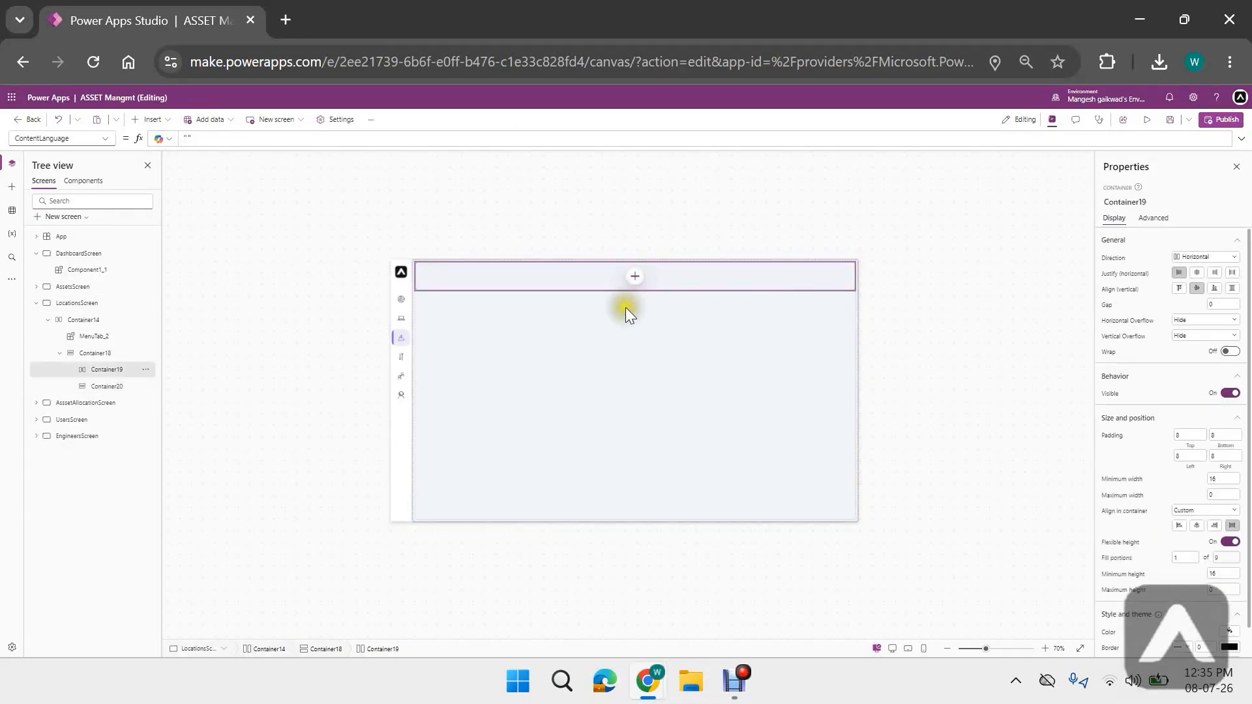
pyautogui.keyDown('shift'); pyautogui.click(616, 411); pyautogui.keyUp('shift')
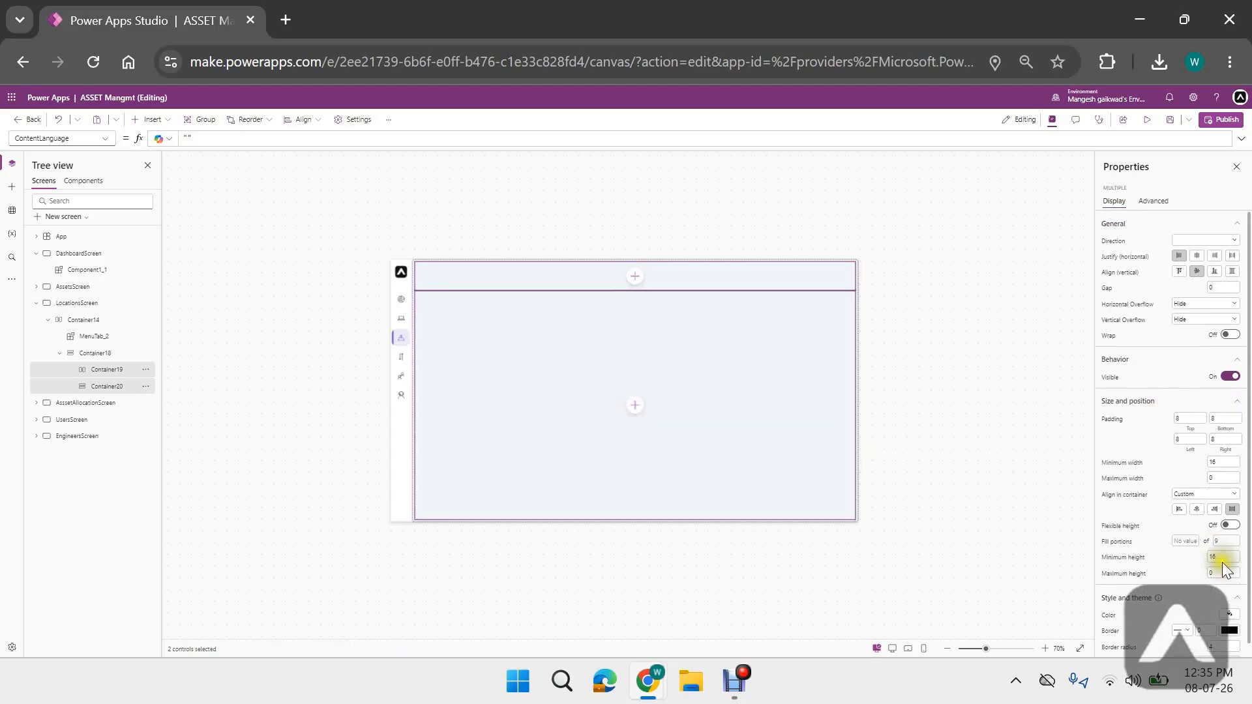
pyautogui.scroll(-1, 1203, 537)
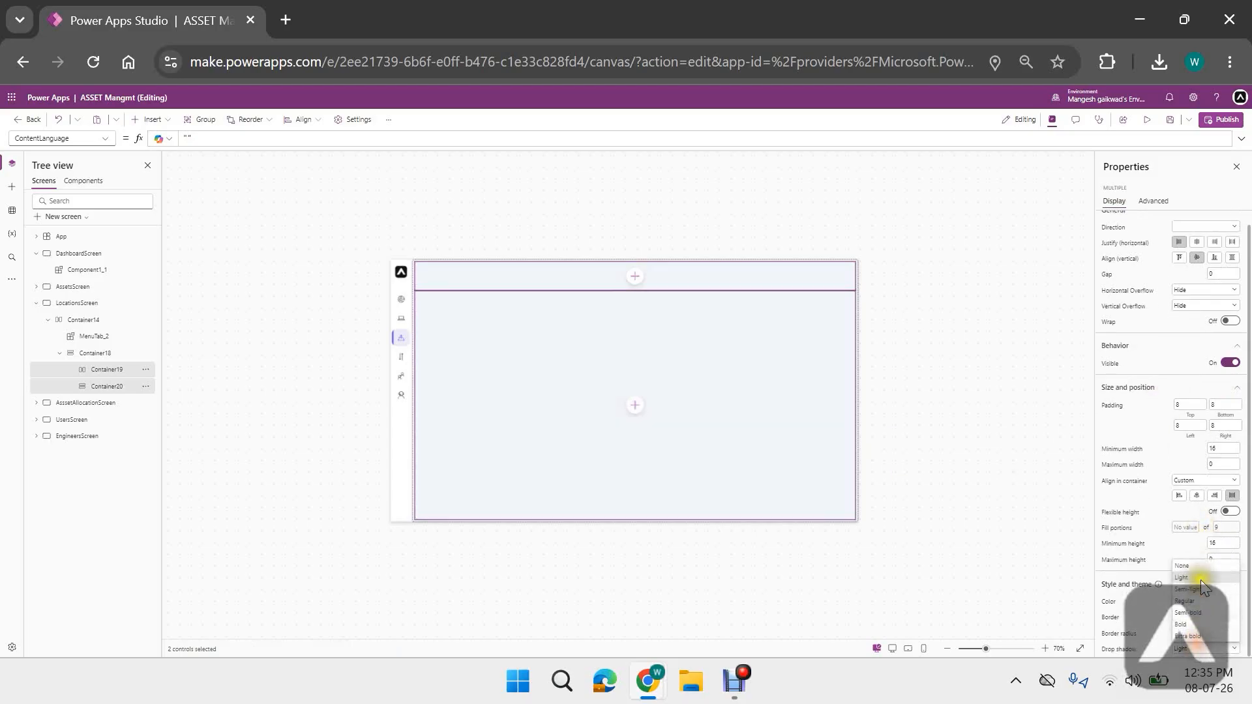
pyautogui.click(957, 457)
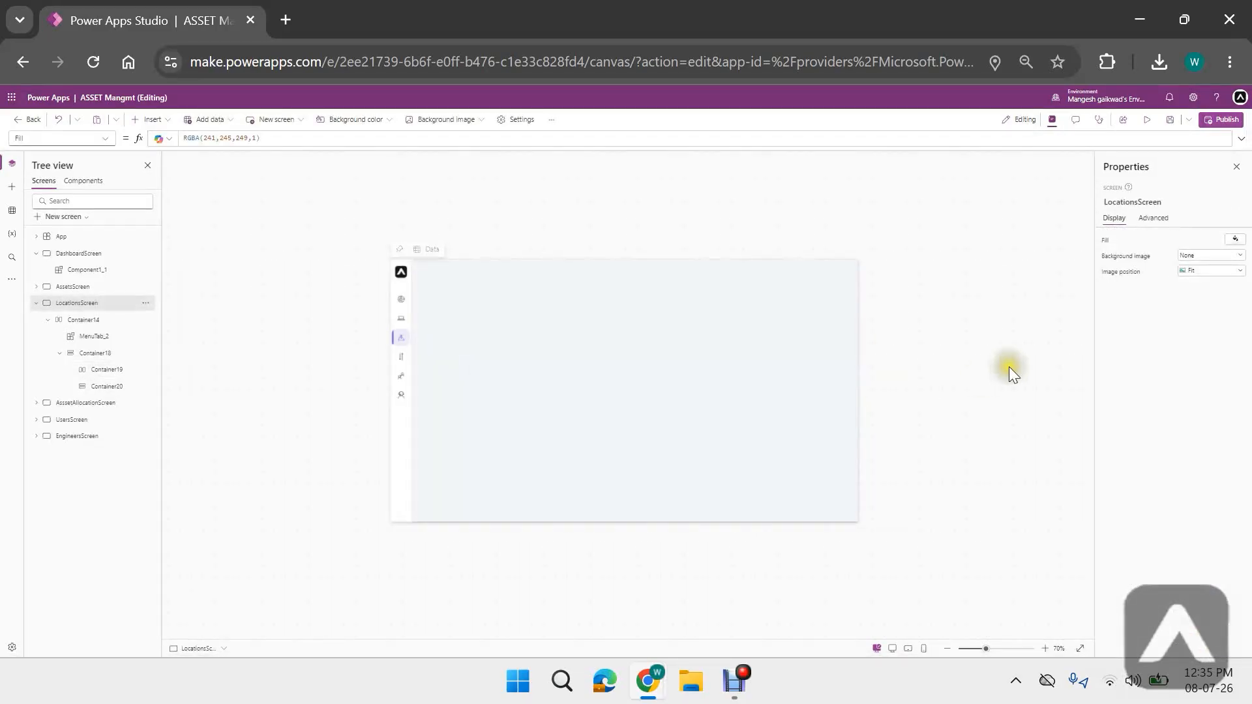
# - Insert a text control in the horizontal header container, stretch it vertically, and turn on its flexible width
pyautogui.click(645, 280)
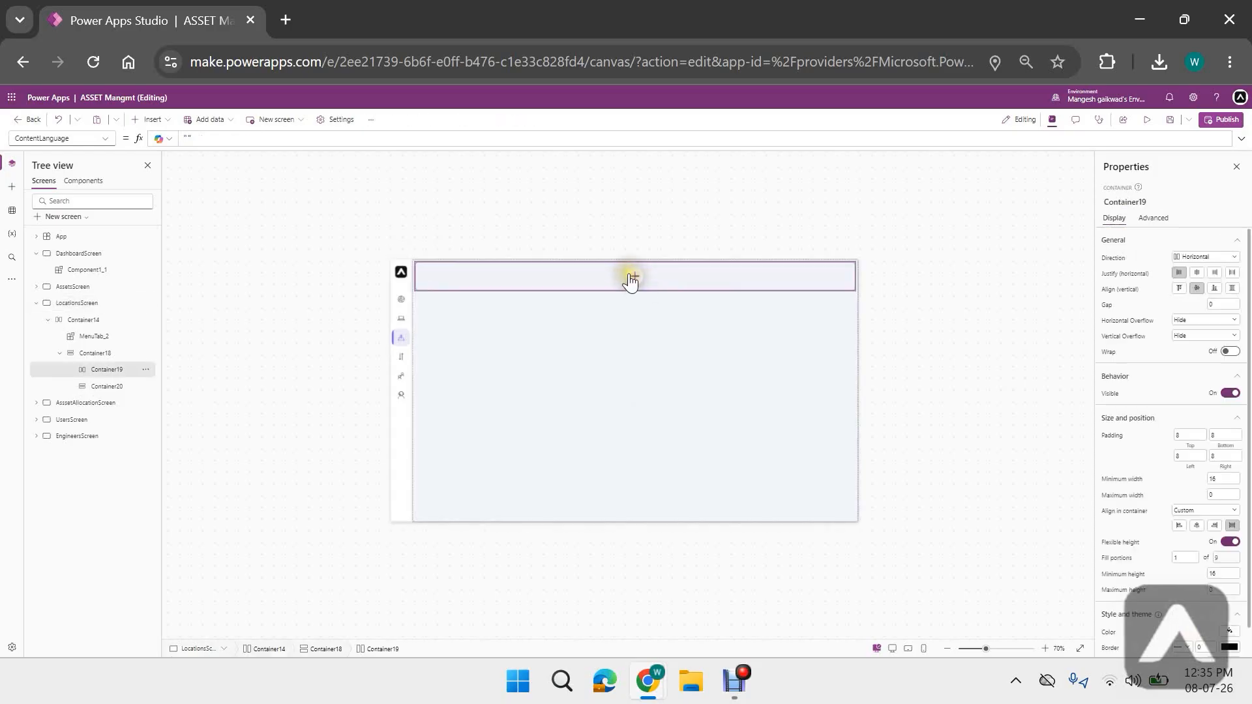
pyautogui.click(631, 281)
pyautogui.click(672, 178)
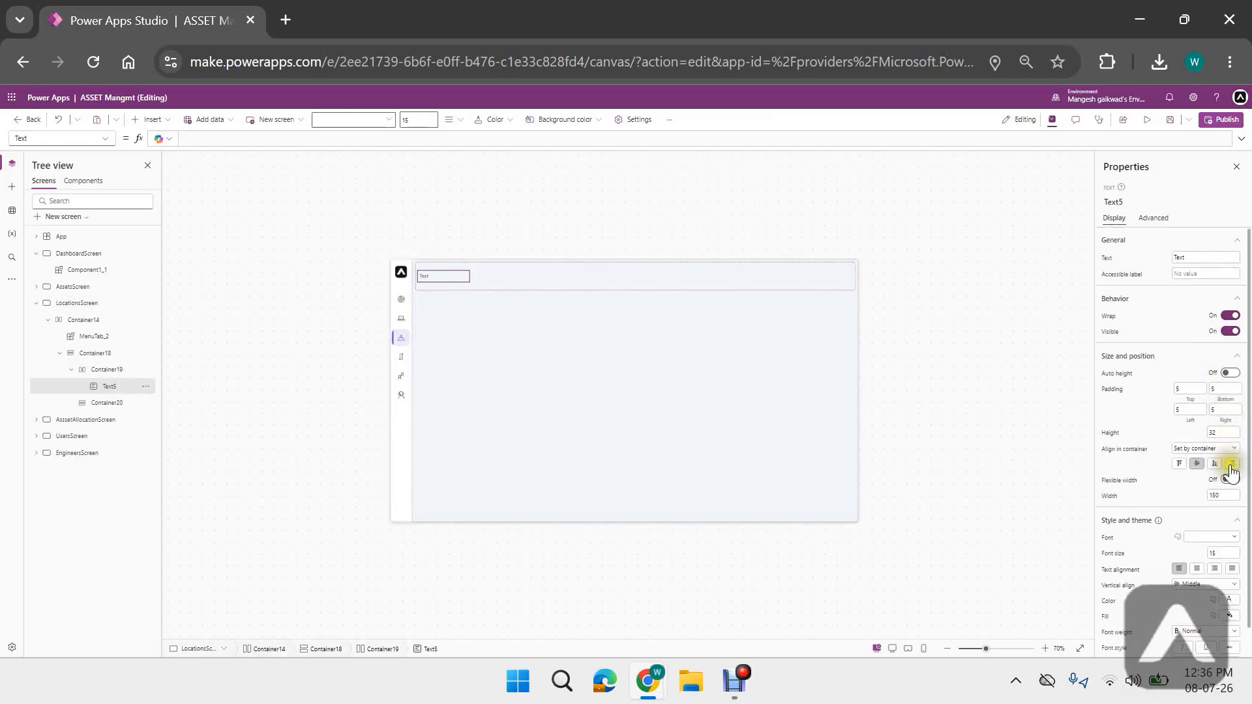
pyautogui.click(1231, 465)
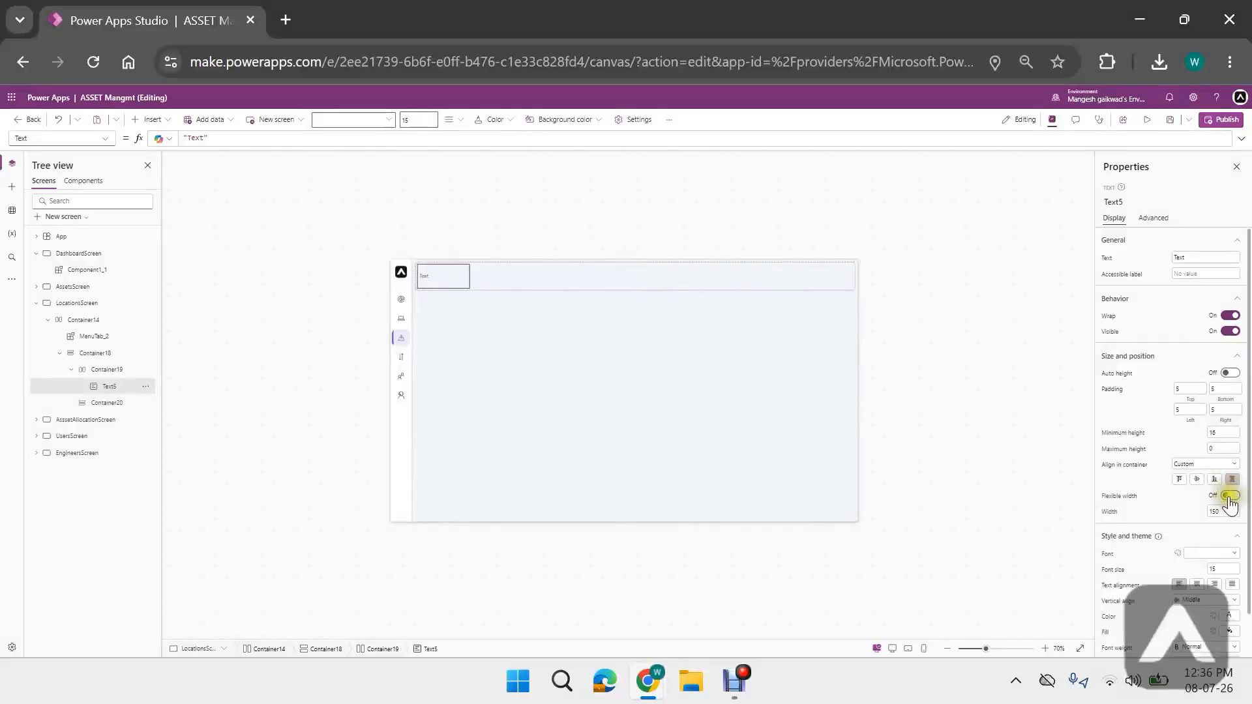
pyautogui.click(1230, 494)
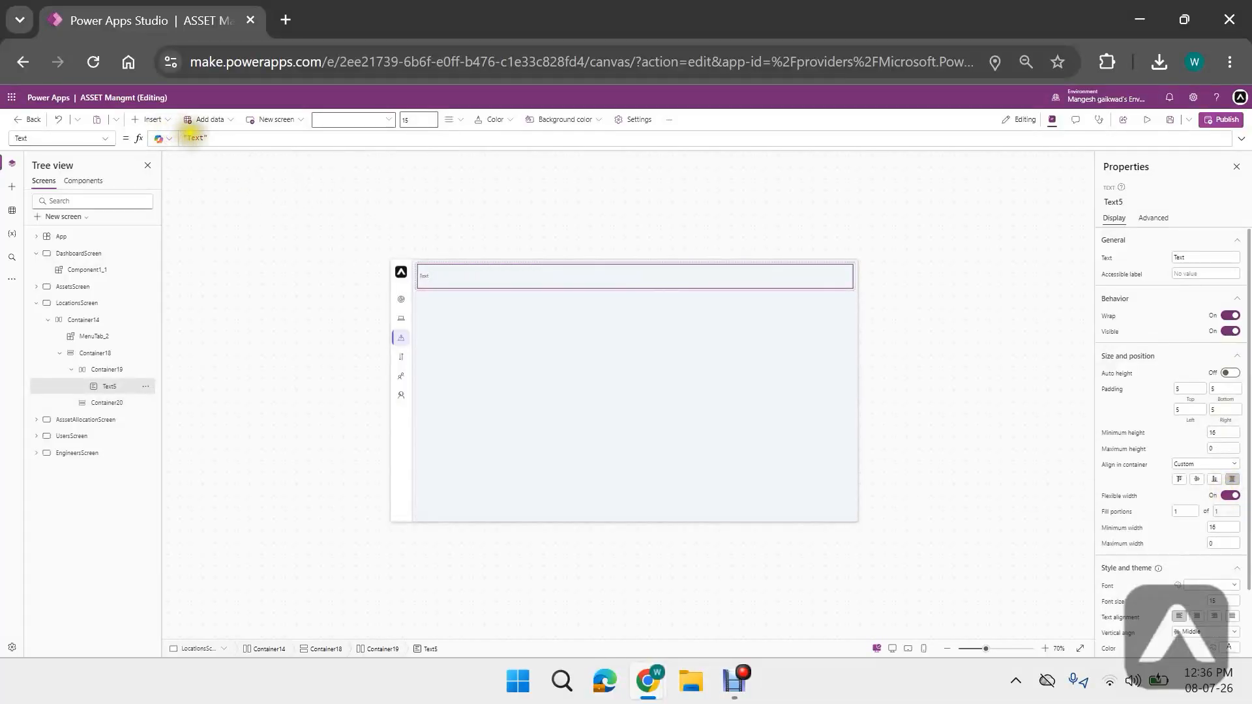
# - Set the header text control's text to "Location SCreen"
pyautogui.click(195, 138)
pyautogui.write('"Loc')
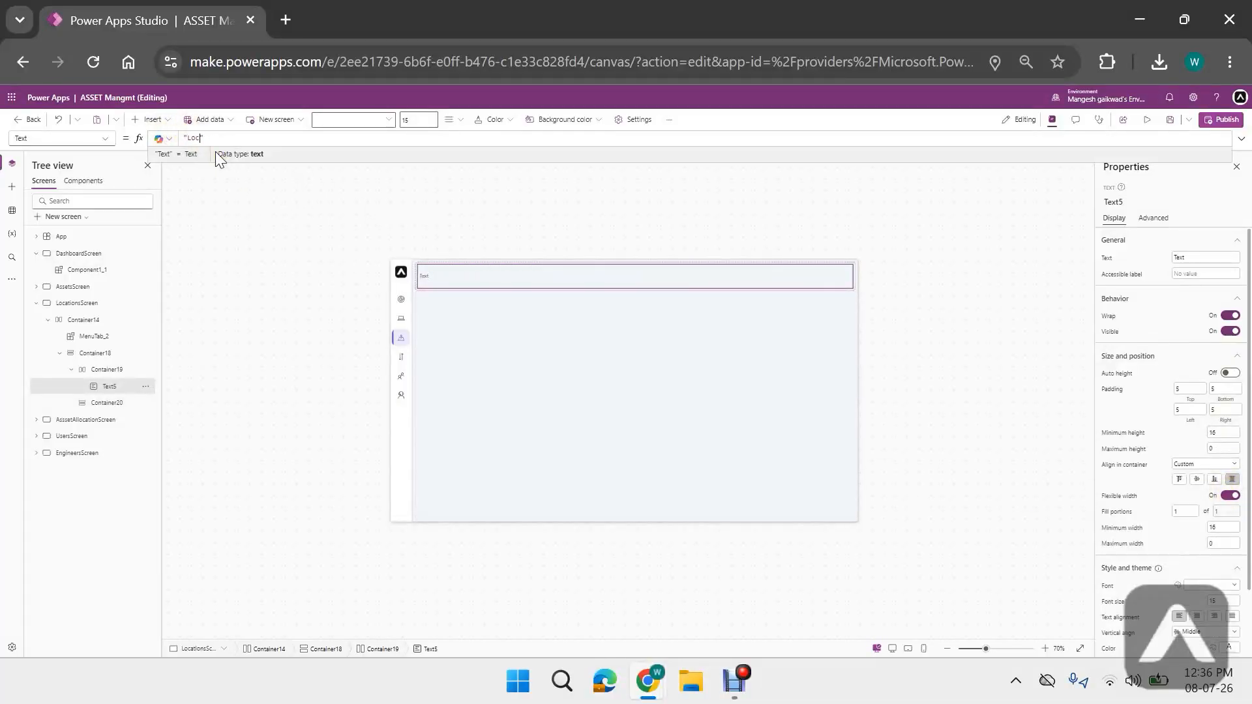
pyautogui.write('ation SCreen')
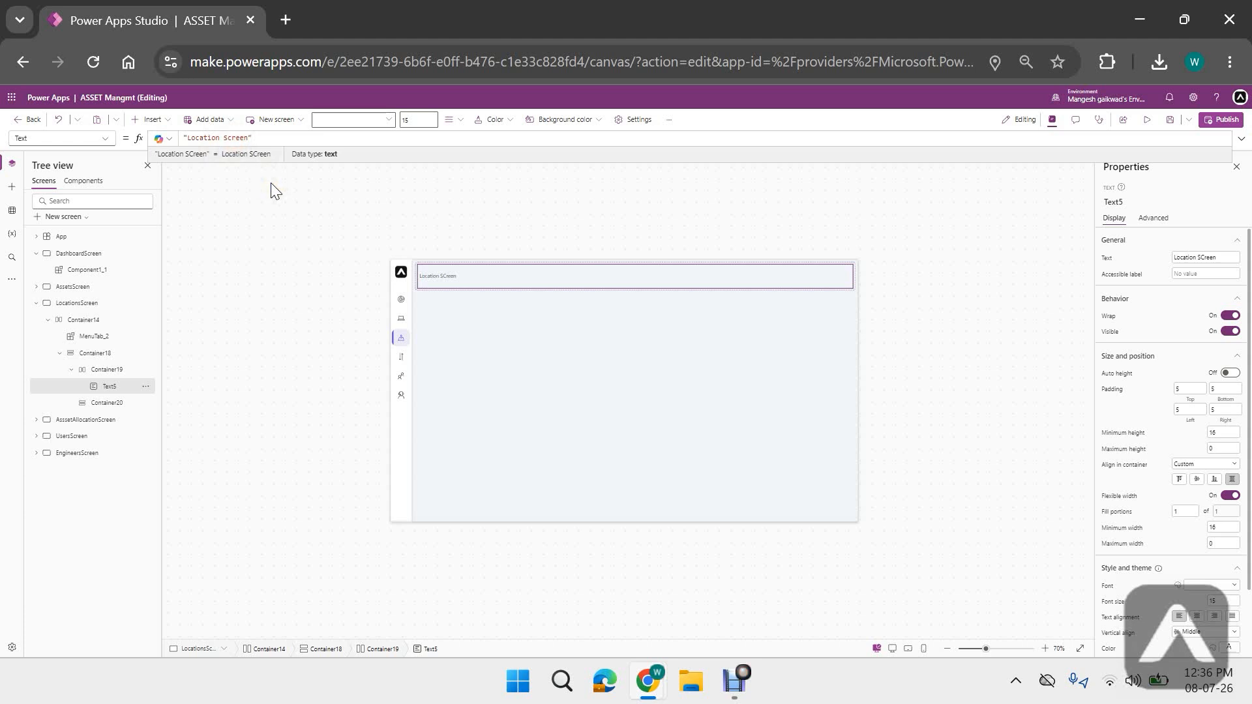
pyautogui.press('BackSpace')
pyautogui.press('BackSpace')
pyautogui.click(321, 271)
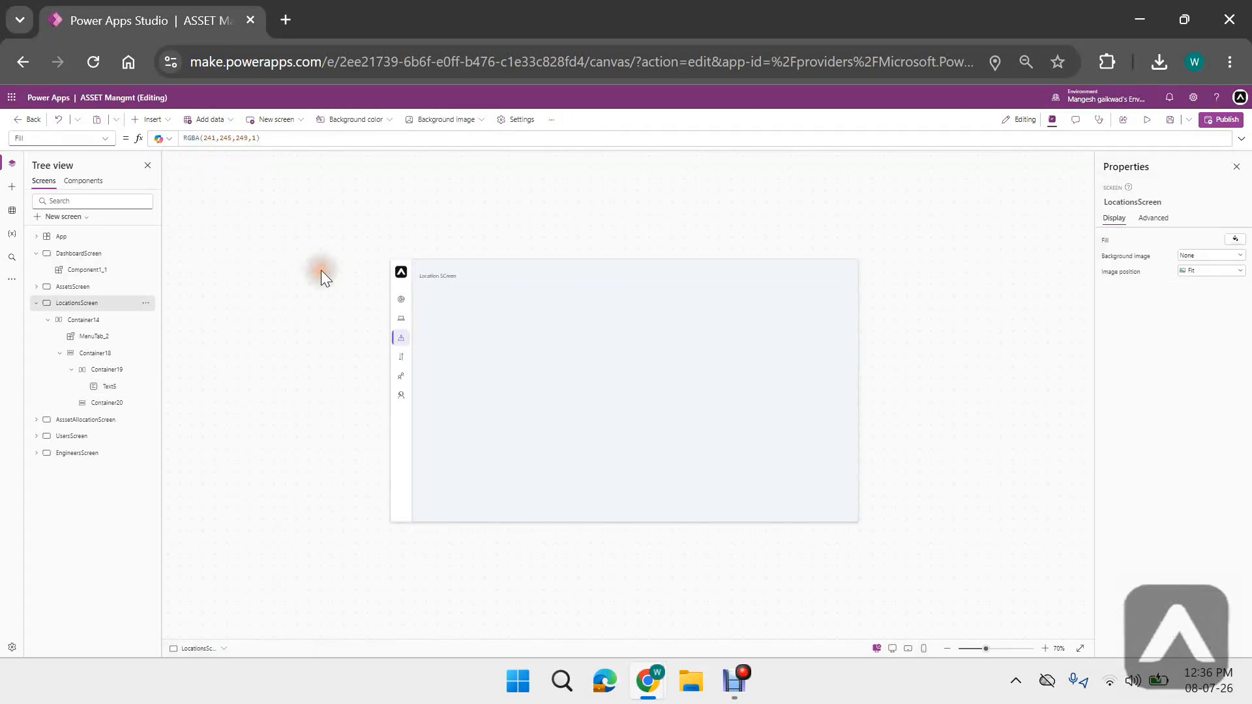
# - Copy the Color value RGBA(79,70,229,1) from the IT ASSET INVENTORY label on the assets screen
pyautogui.click(70, 288)
pyautogui.click(472, 271)
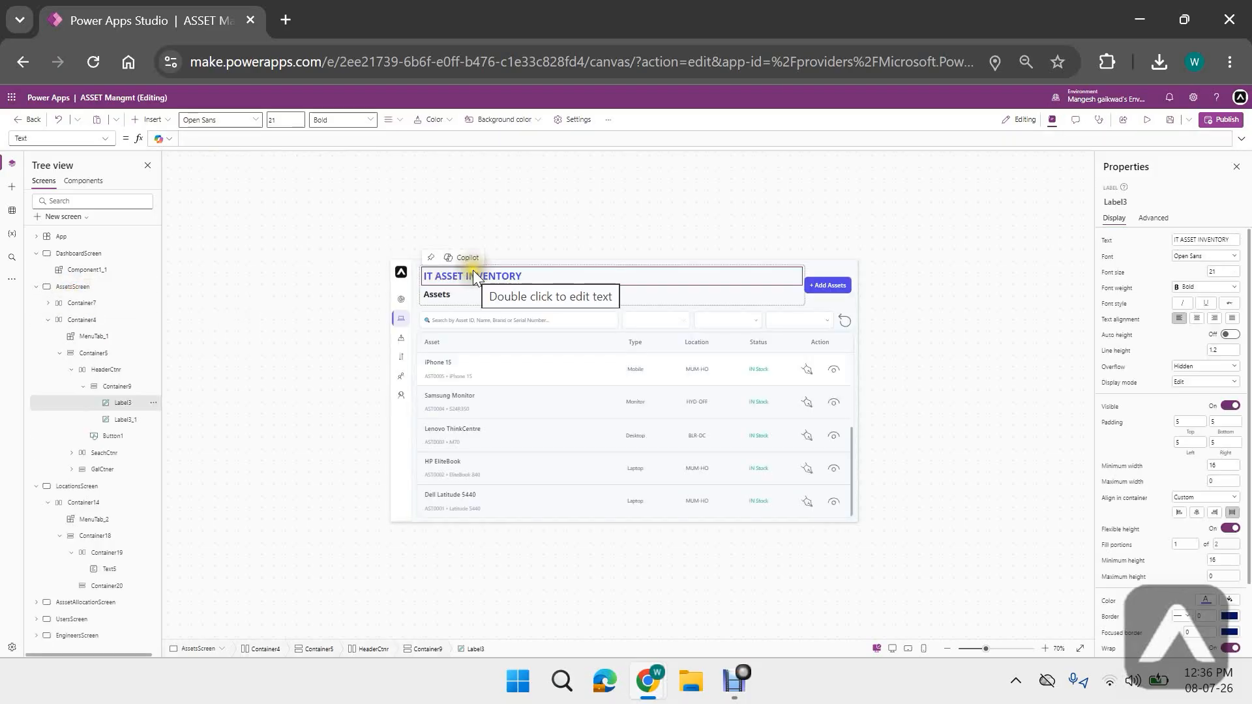
pyautogui.click(105, 138)
pyautogui.scroll(-4, 62, 391)
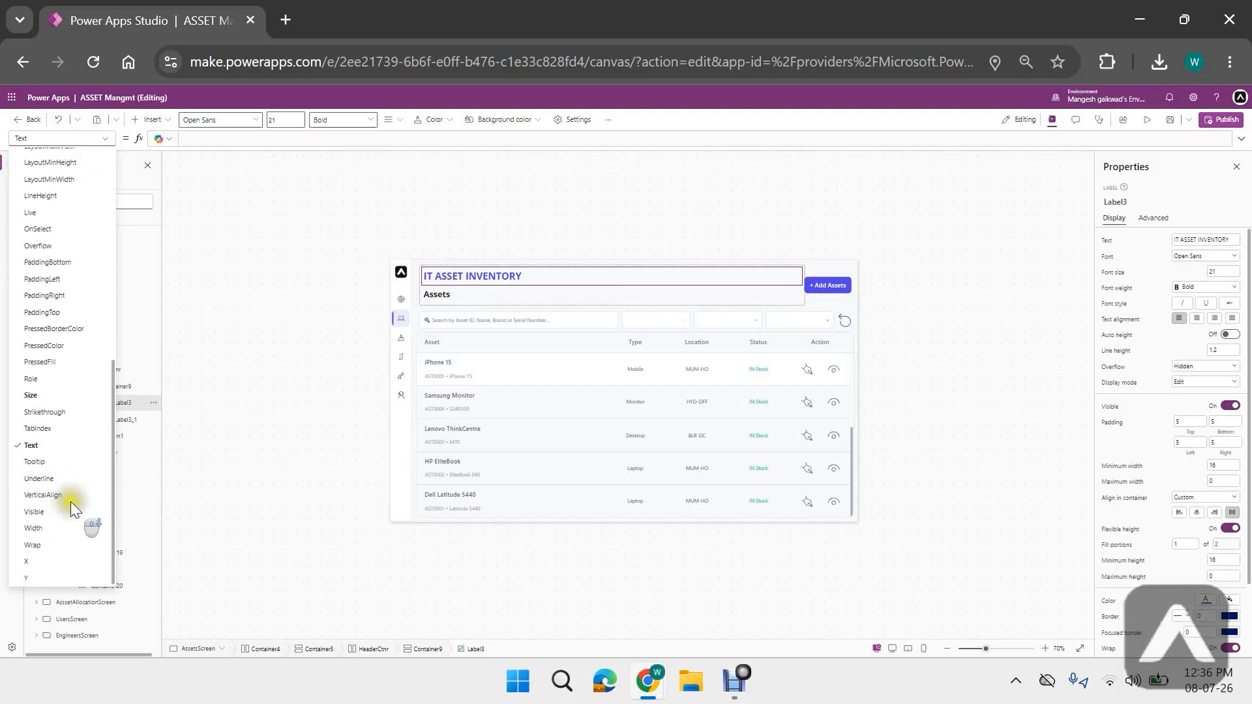
pyautogui.scroll(6, 78, 509)
pyautogui.scroll(5, 68, 468)
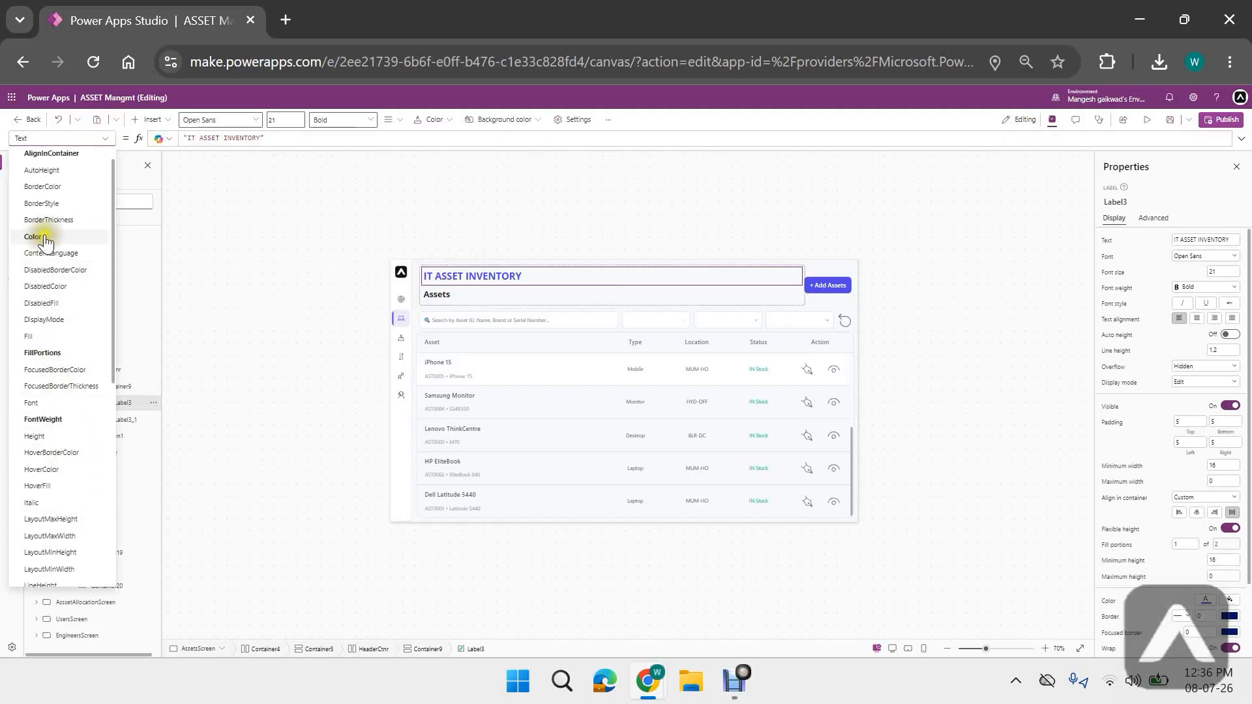
pyautogui.click(46, 235)
pyautogui.click(266, 138)
pyautogui.hotkey('ctrl', 'a')
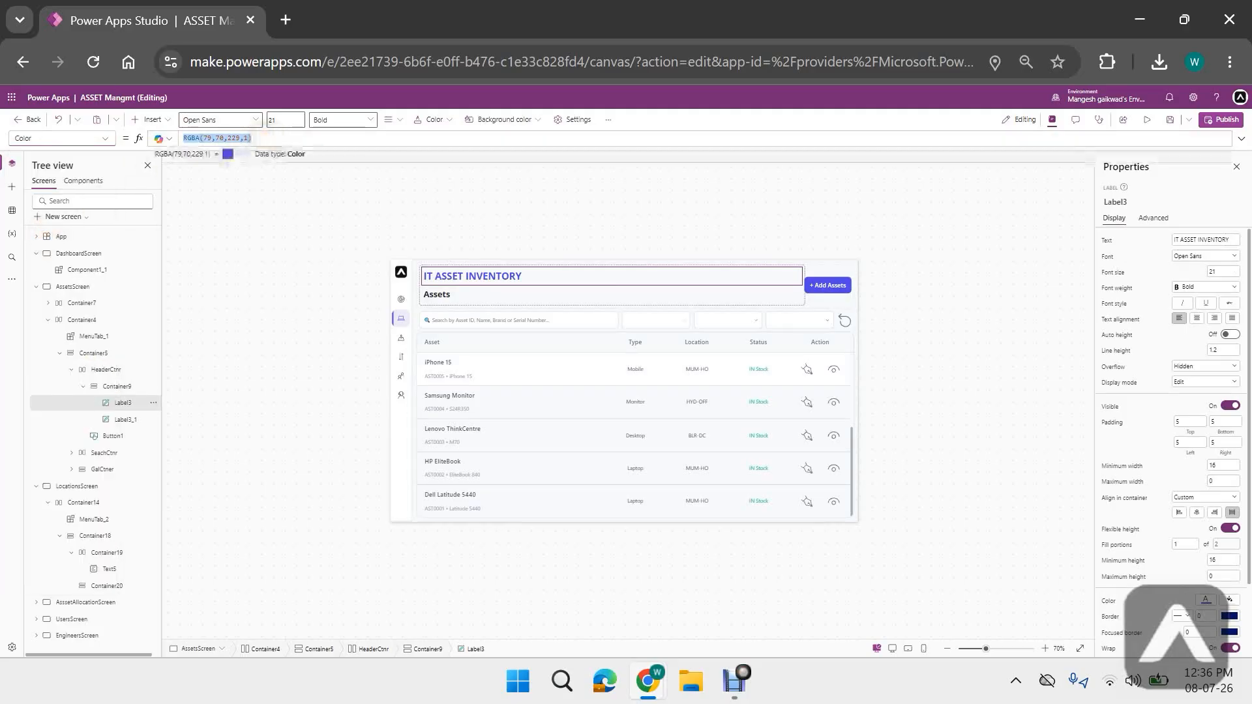
# - Set the color of the Company Location's header text on the locations screen to RGBA(79,70,229,1)
pyautogui.click(78, 486)
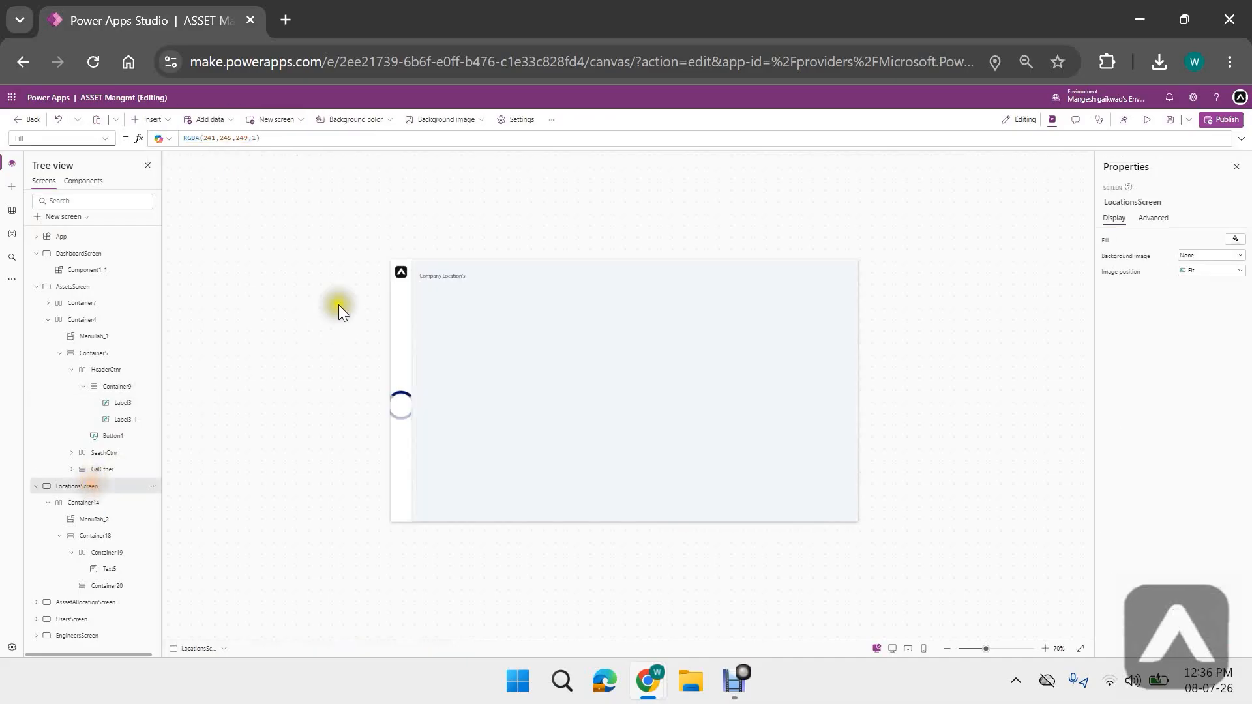
pyautogui.click(440, 273)
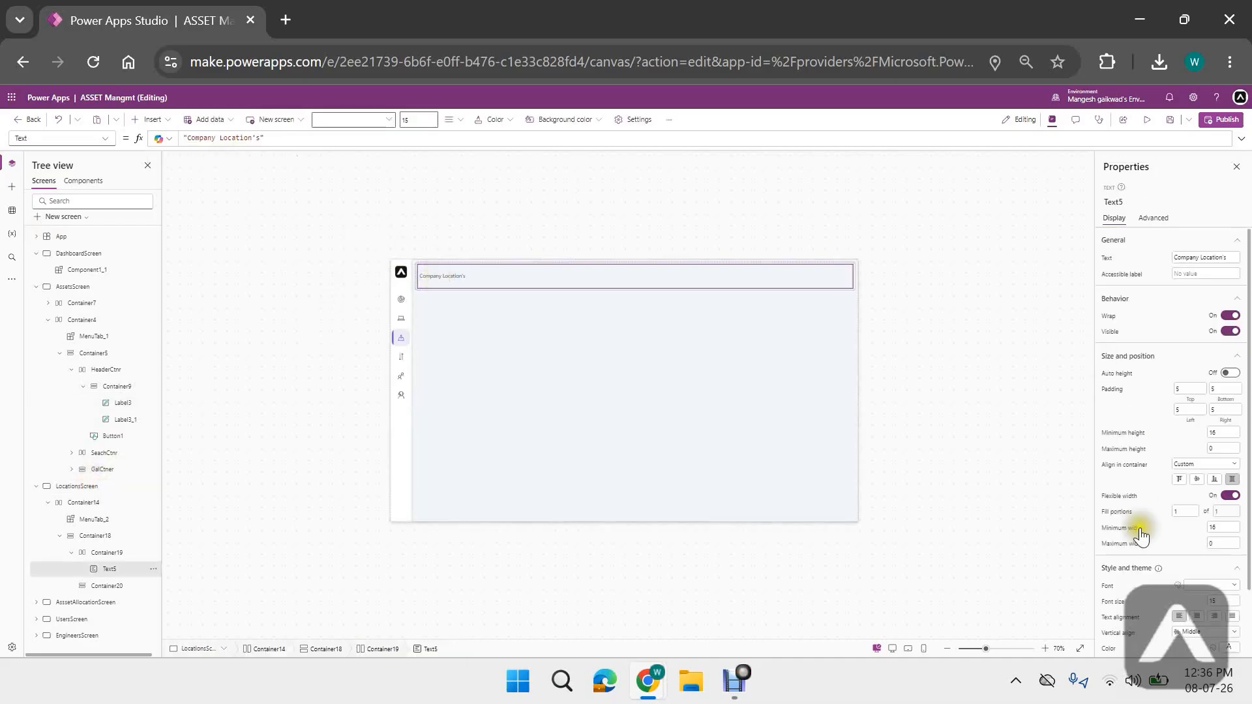
pyautogui.scroll(-2, 1131, 640)
pyautogui.click(1108, 572)
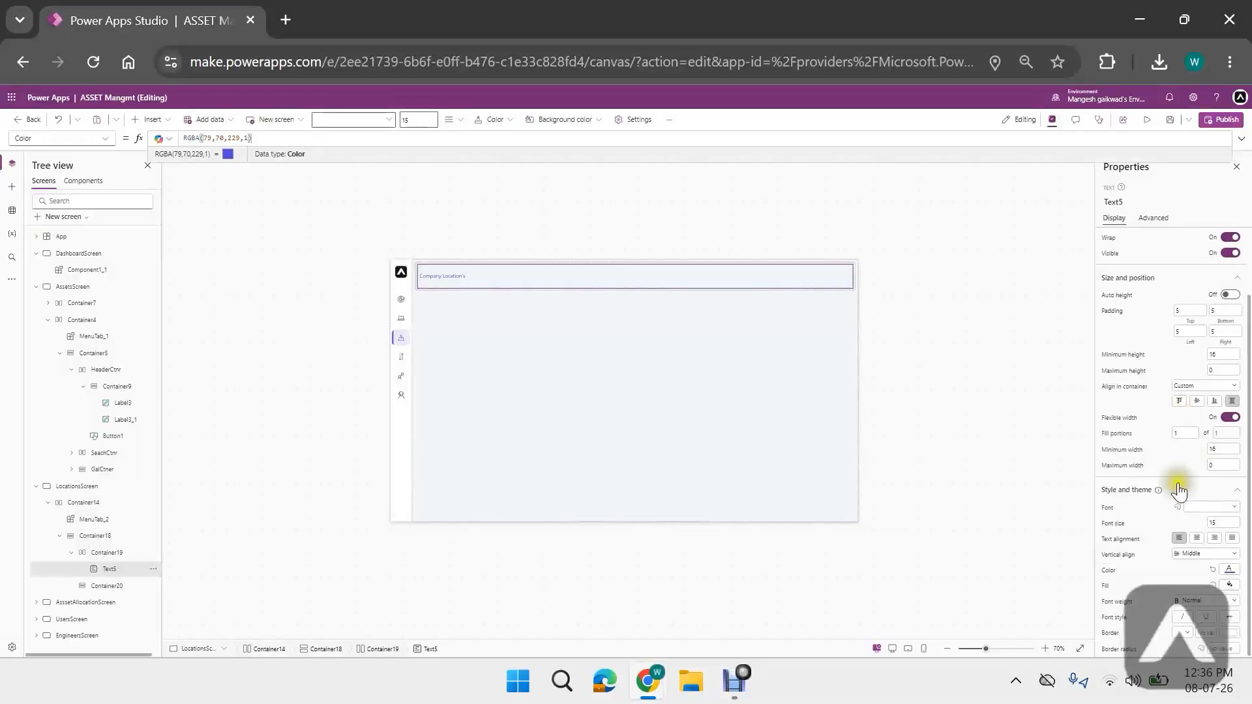
# - Make the Company Location's header text bold and set its font size to 21
pyautogui.click(1194, 601)
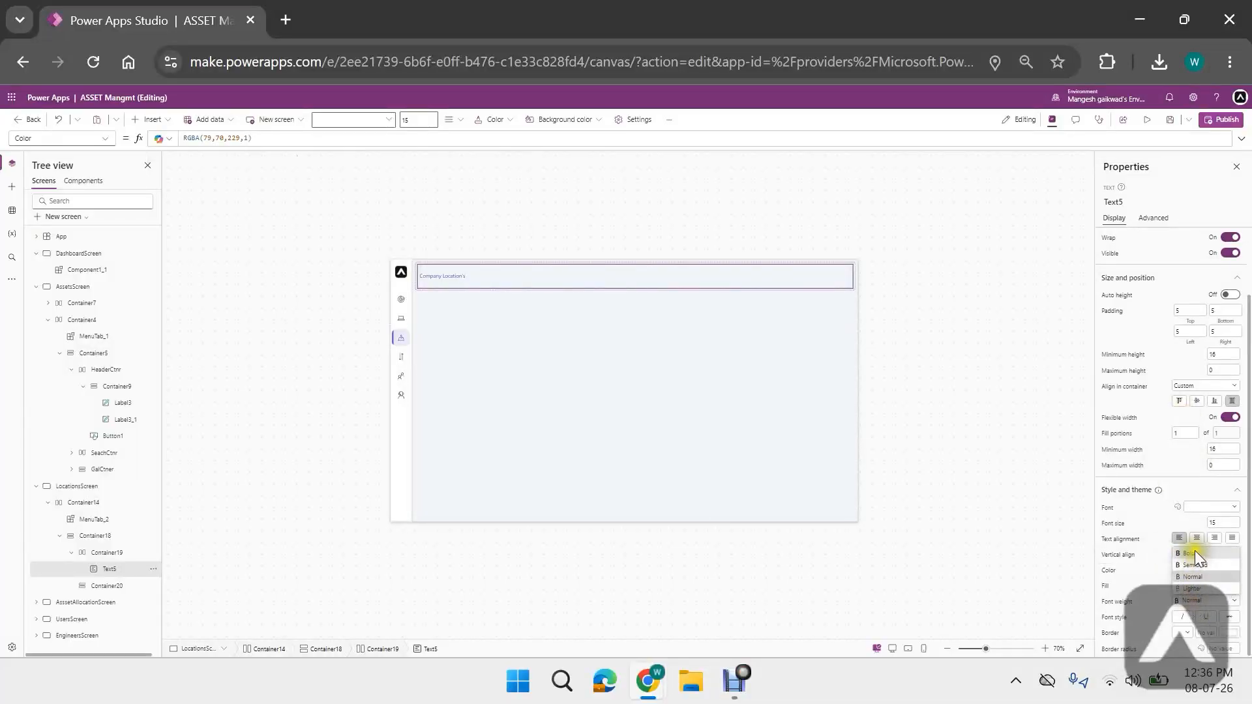
pyautogui.click(1195, 553)
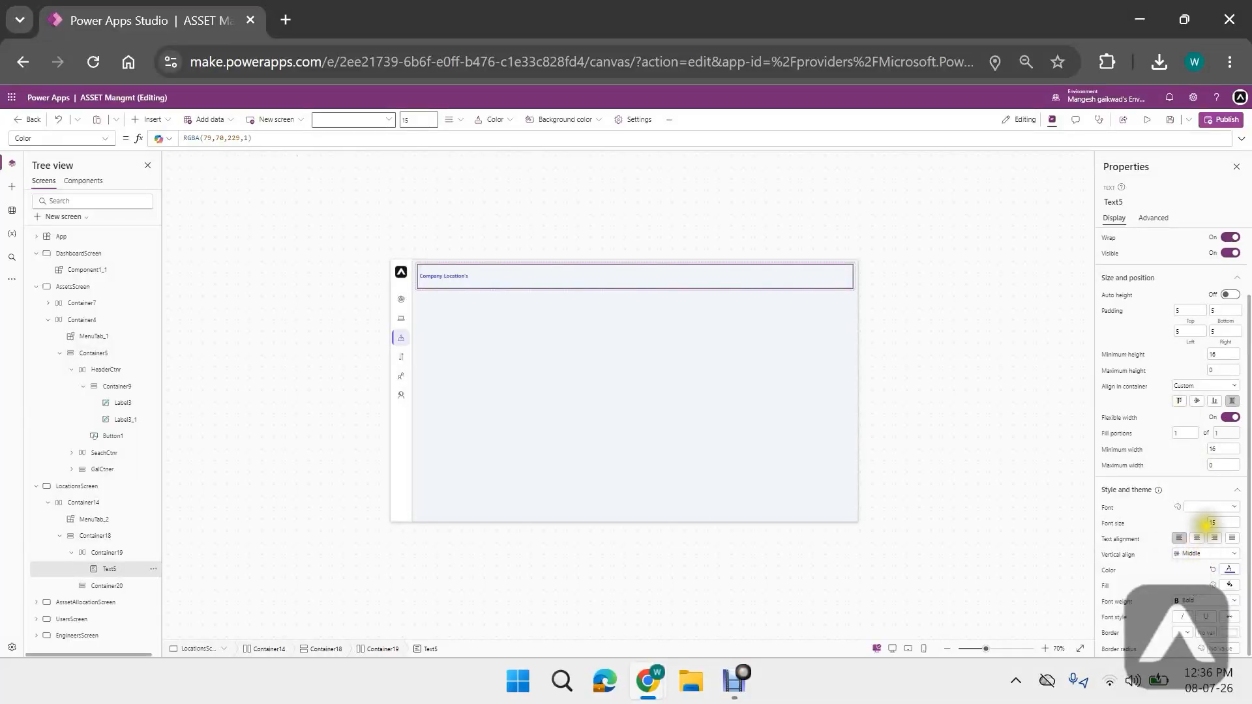
pyautogui.doubleClick(1212, 523)
pyautogui.write('21')
pyautogui.click(874, 313)
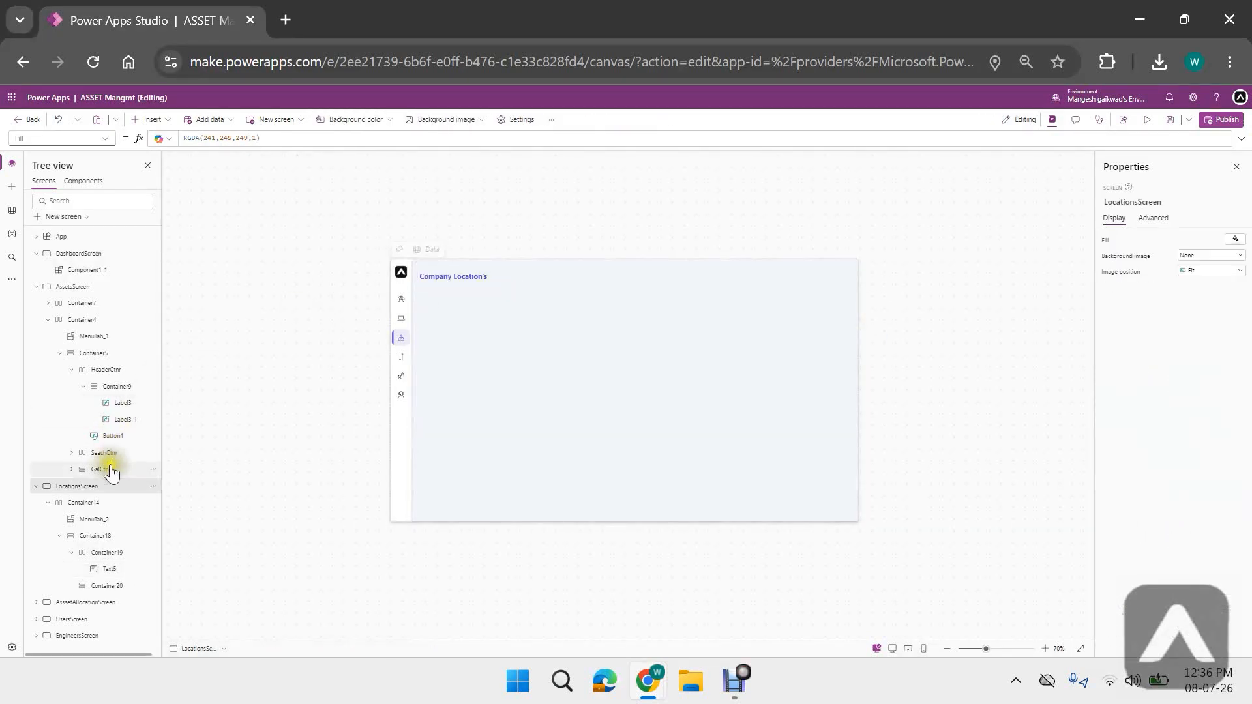
# - Copy the + Add Assets button from the assets screen into the locations screen's header container
pyautogui.click(91, 302)
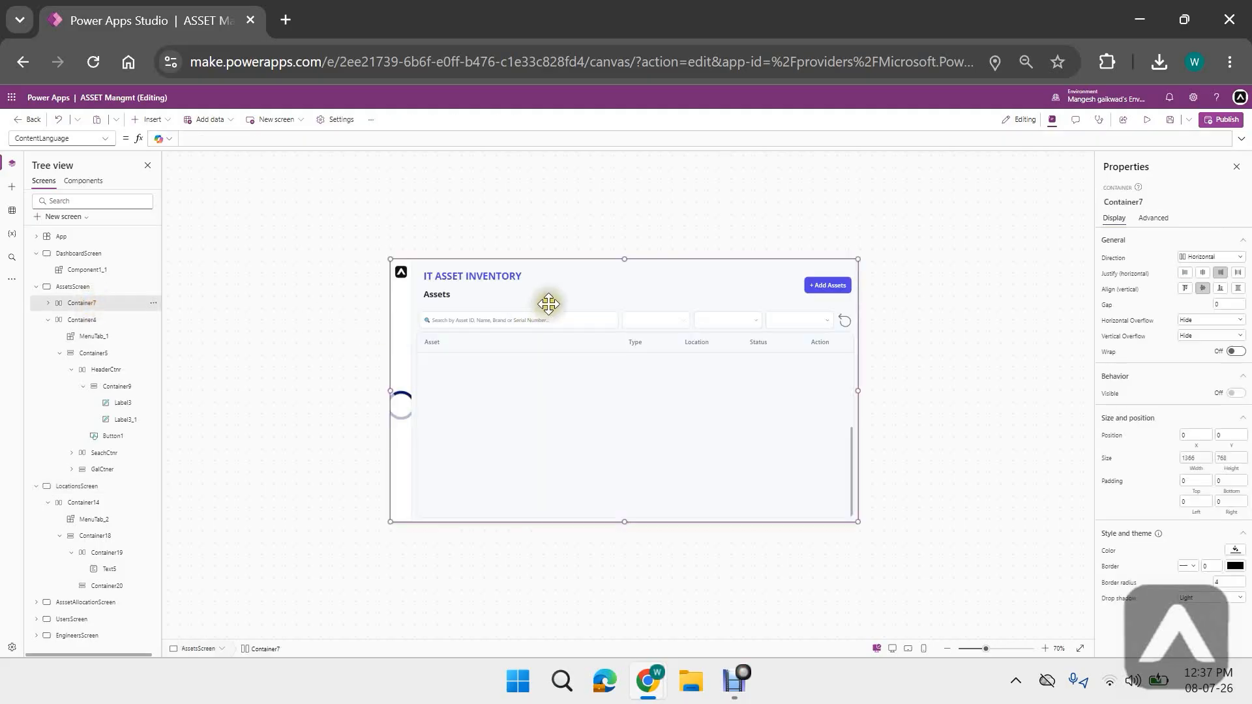
pyautogui.click(882, 288)
pyautogui.click(842, 284)
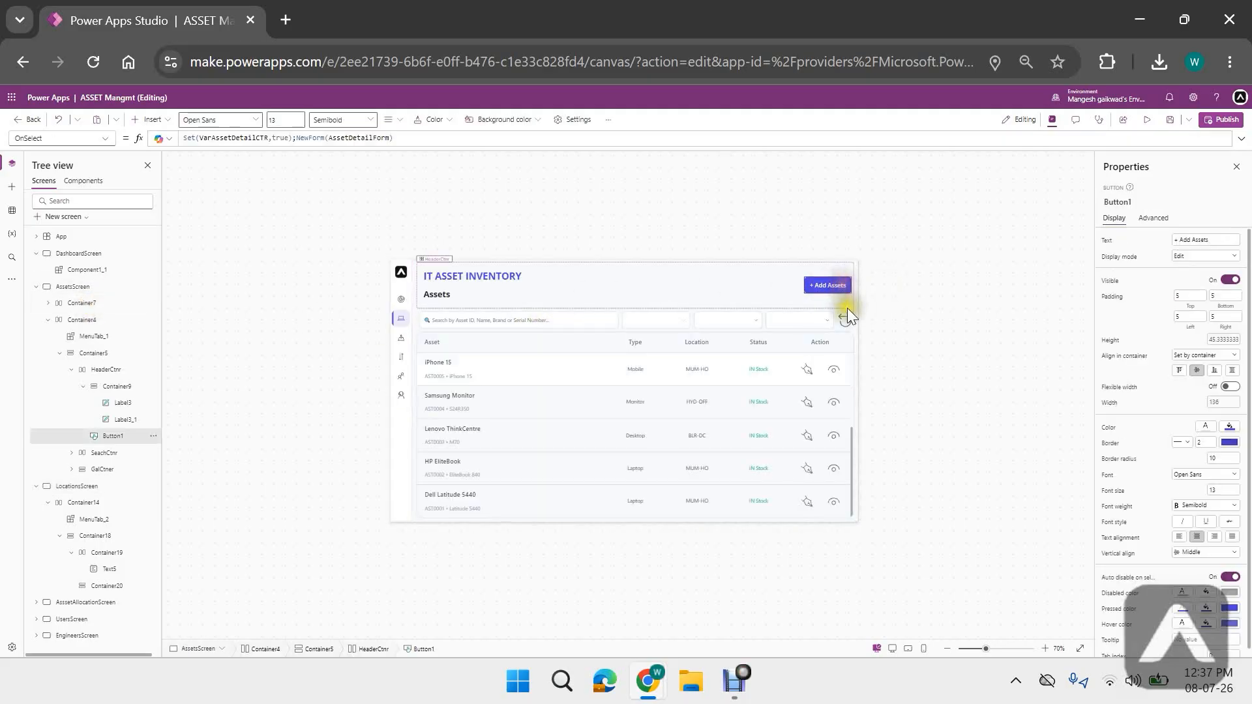
pyautogui.click(76, 486)
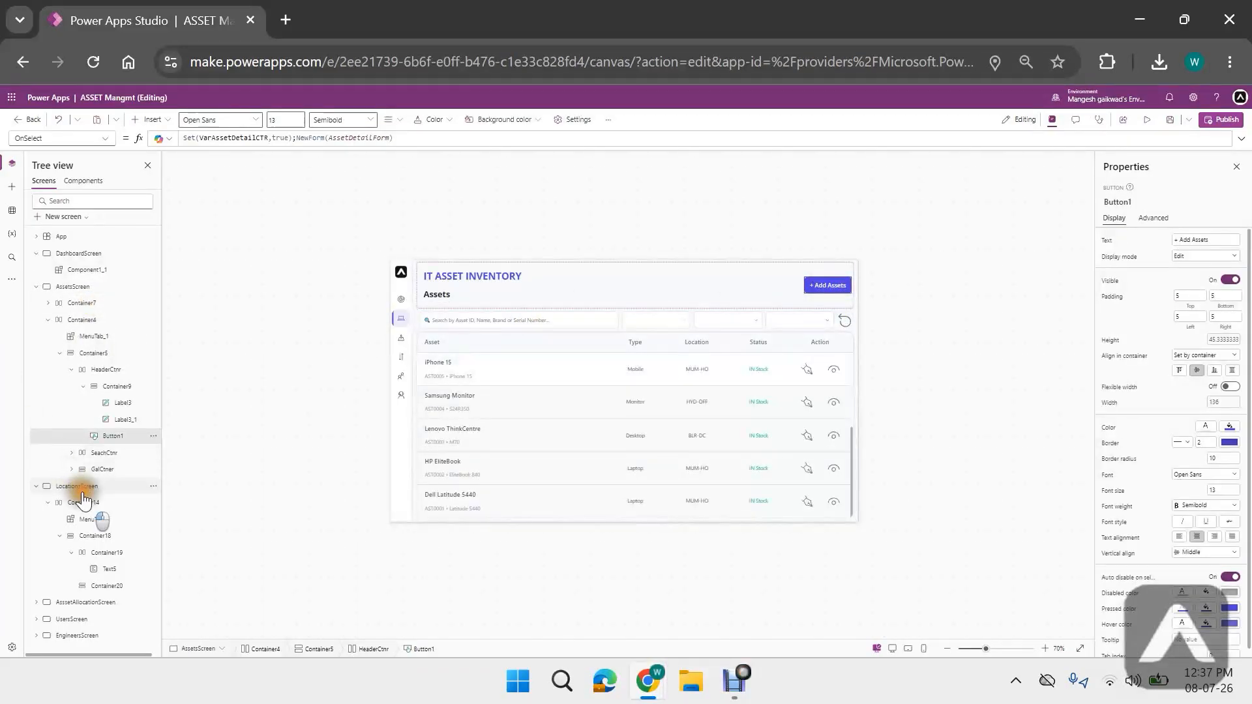
pyautogui.click(465, 278)
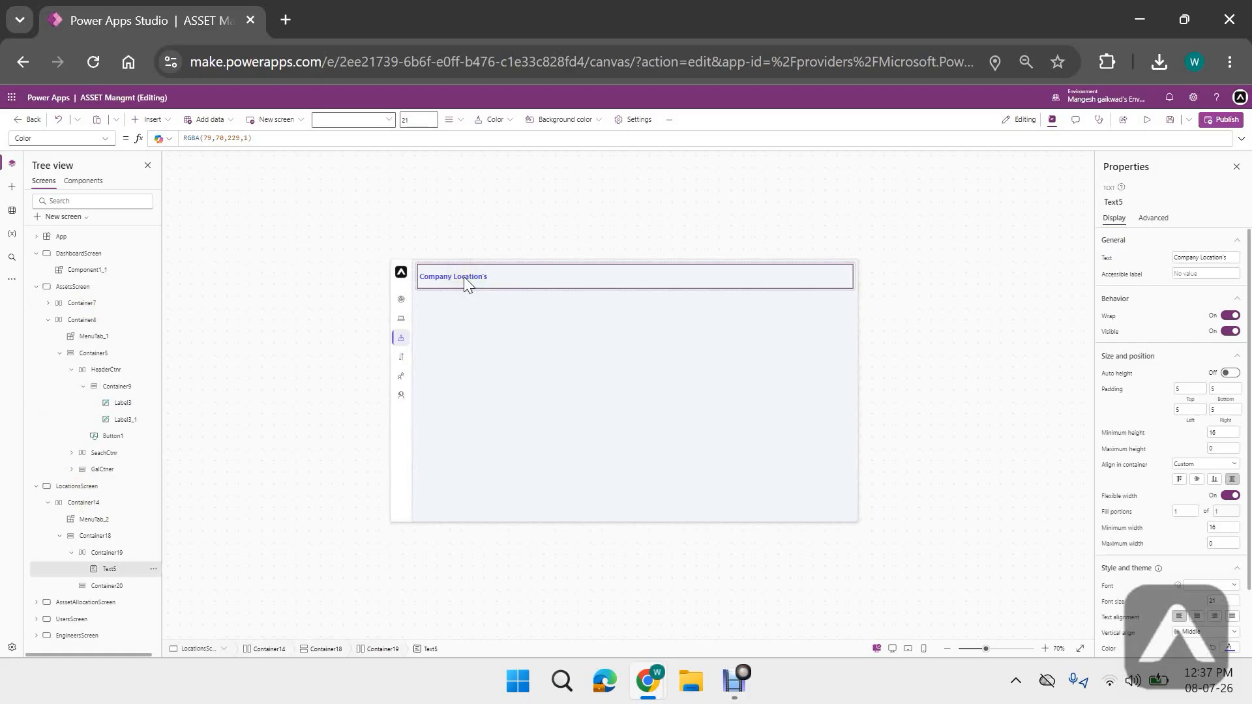
pyautogui.hotkey('ctrl', 'v')
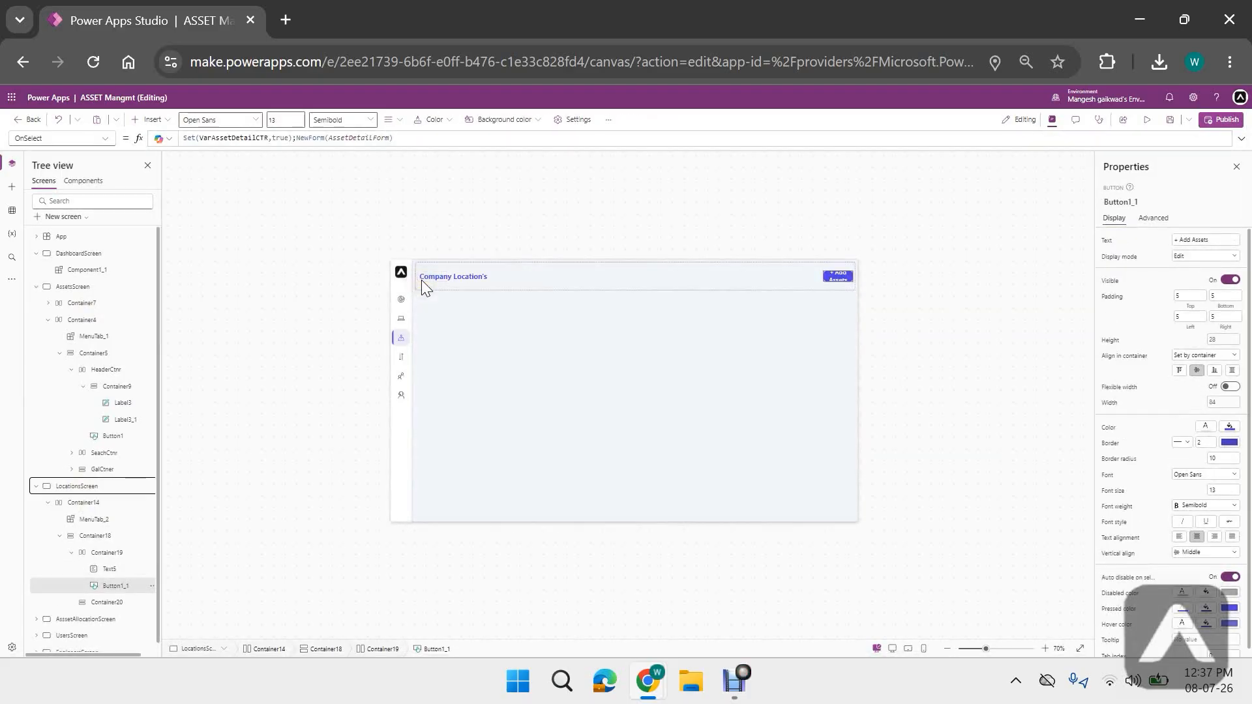
# - Change the text of the copied header button to "+ Company"
pyautogui.click(836, 286)
pyautogui.click(836, 278)
pyautogui.click(1213, 239)
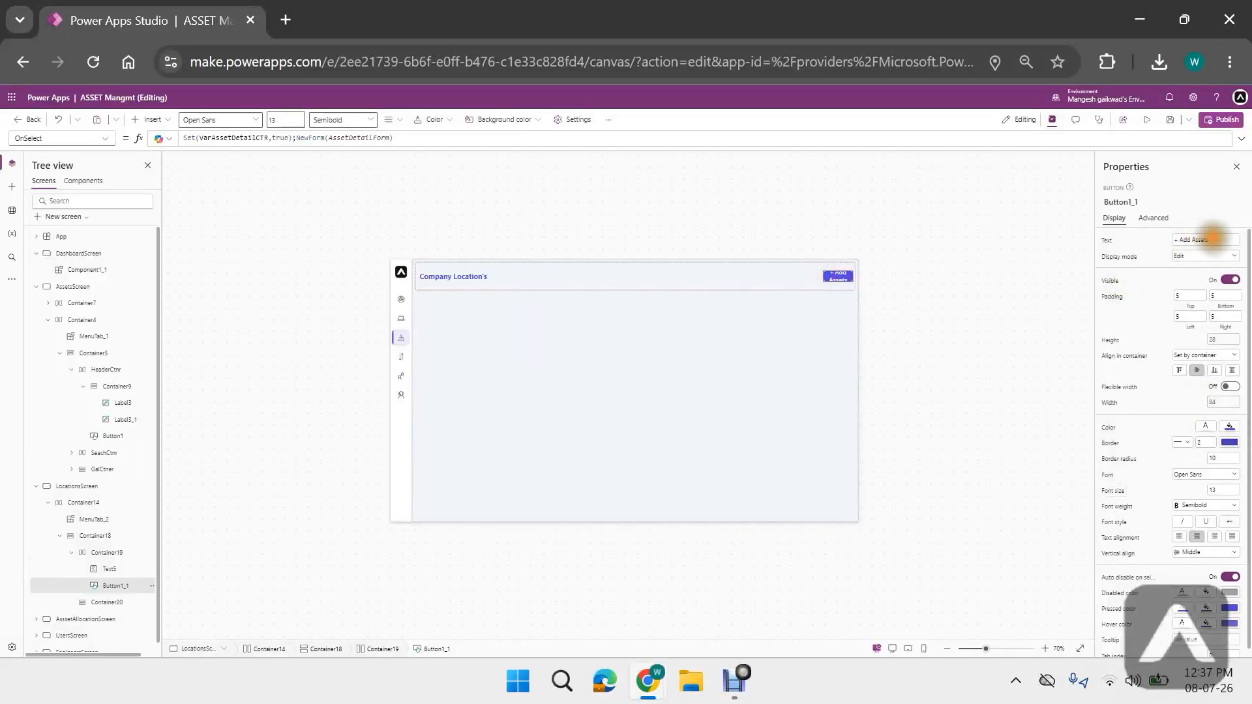
pyautogui.moveTo(1213, 239); pyautogui.dragTo(1179, 240)
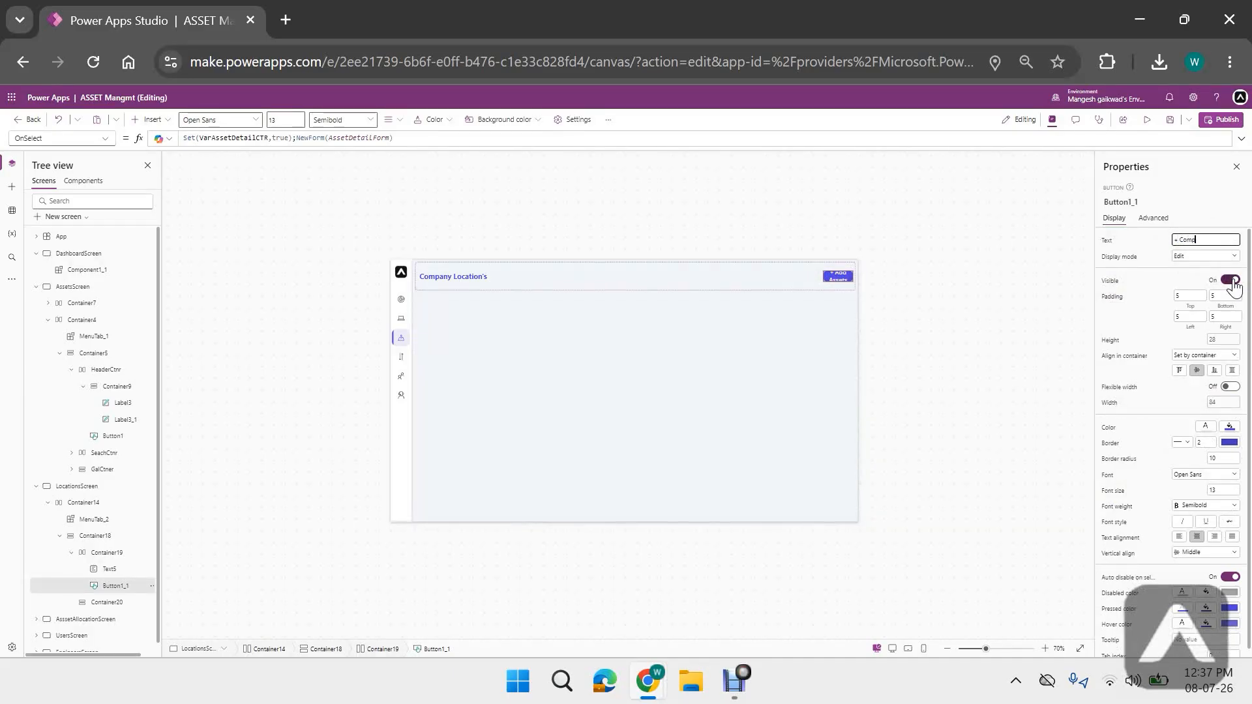
pyautogui.click(1154, 237)
# - Set the body container's fill portions to 7 and the + Company button's height to Parent.Height/2
pyautogui.click(808, 320)
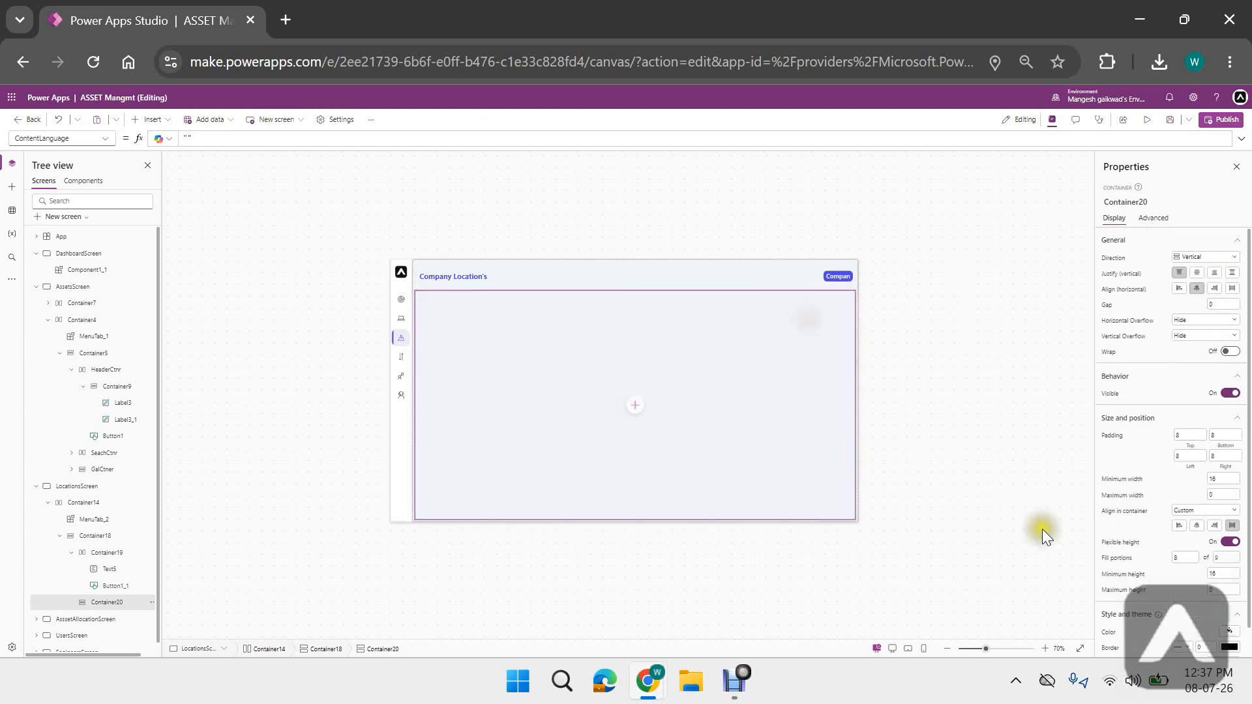
pyautogui.click(1185, 556)
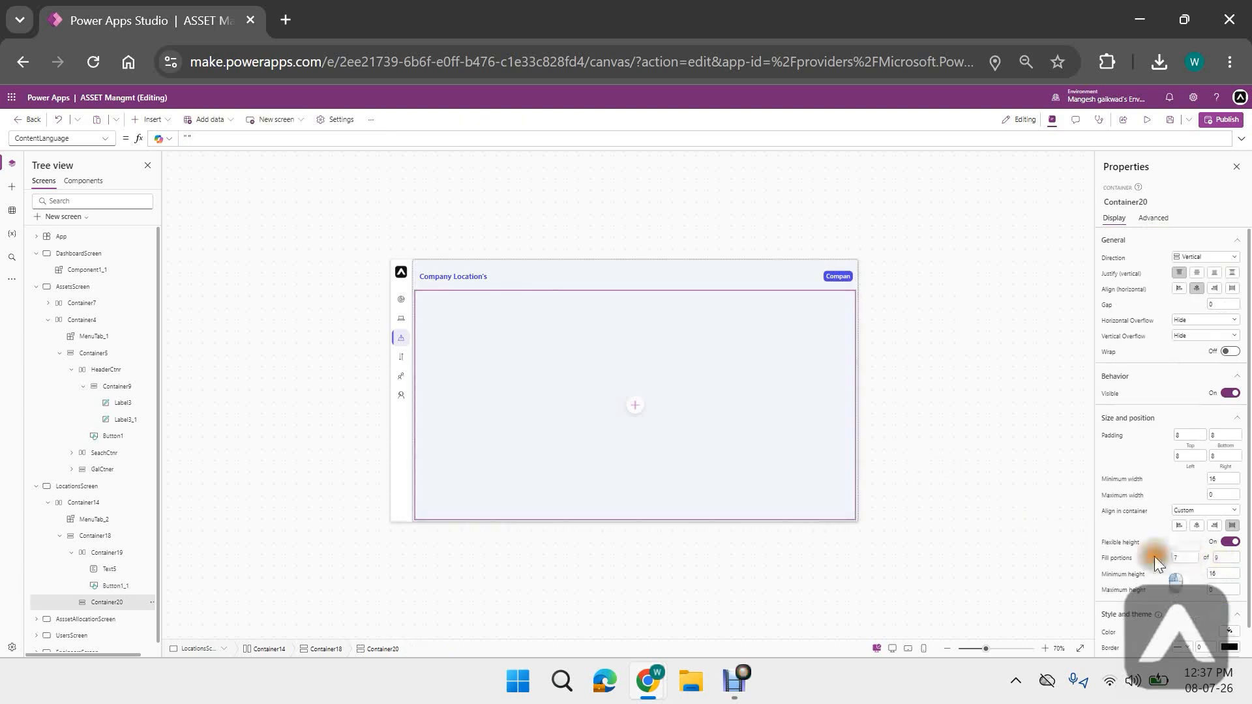
pyautogui.click(847, 276)
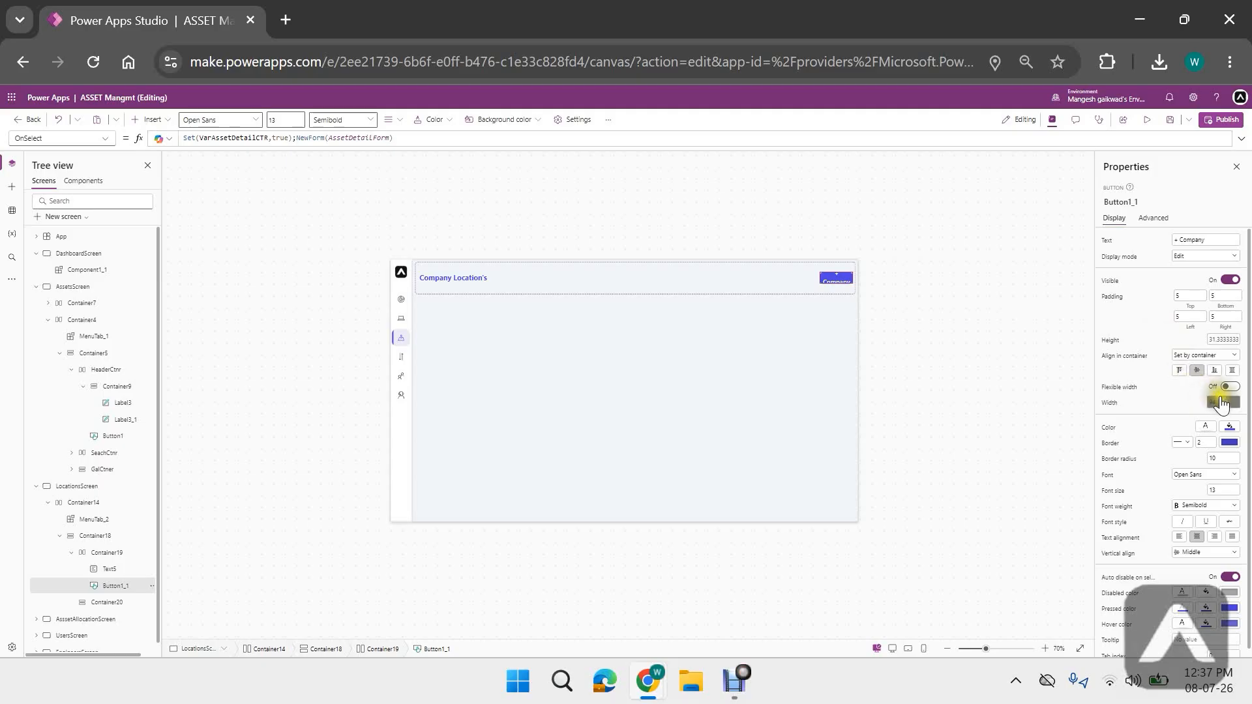
pyautogui.click(1221, 340)
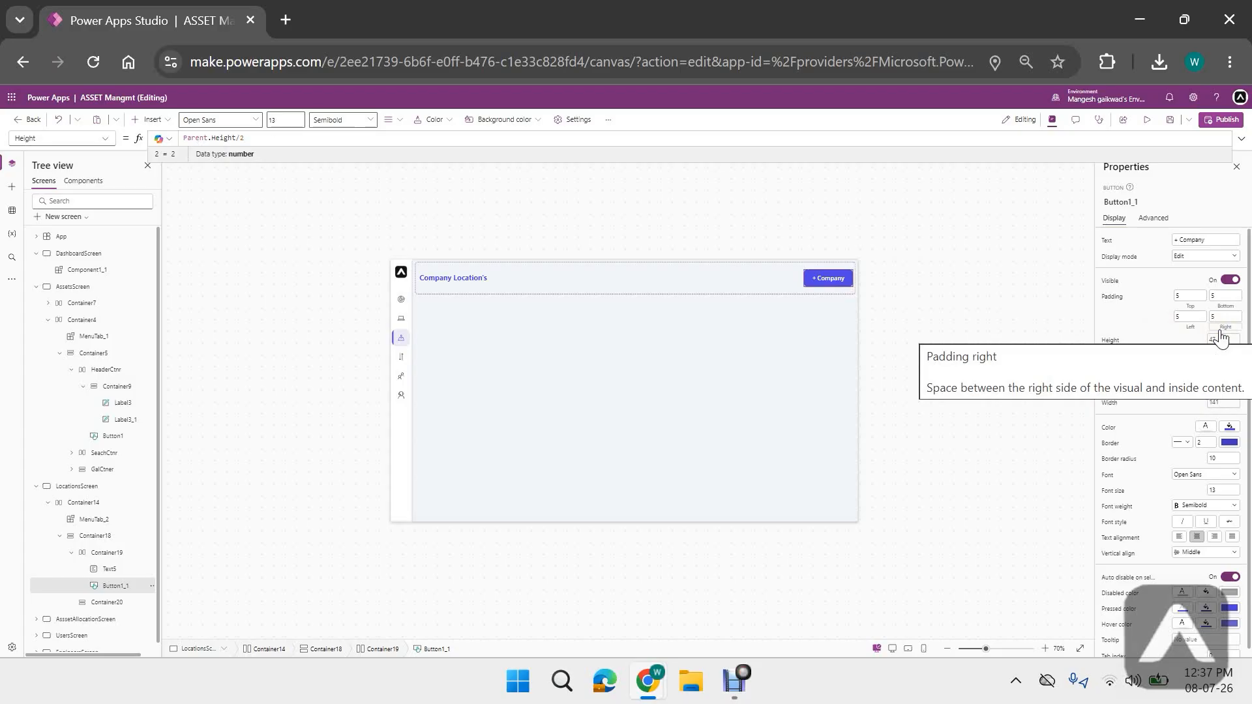
pyautogui.click(956, 281)
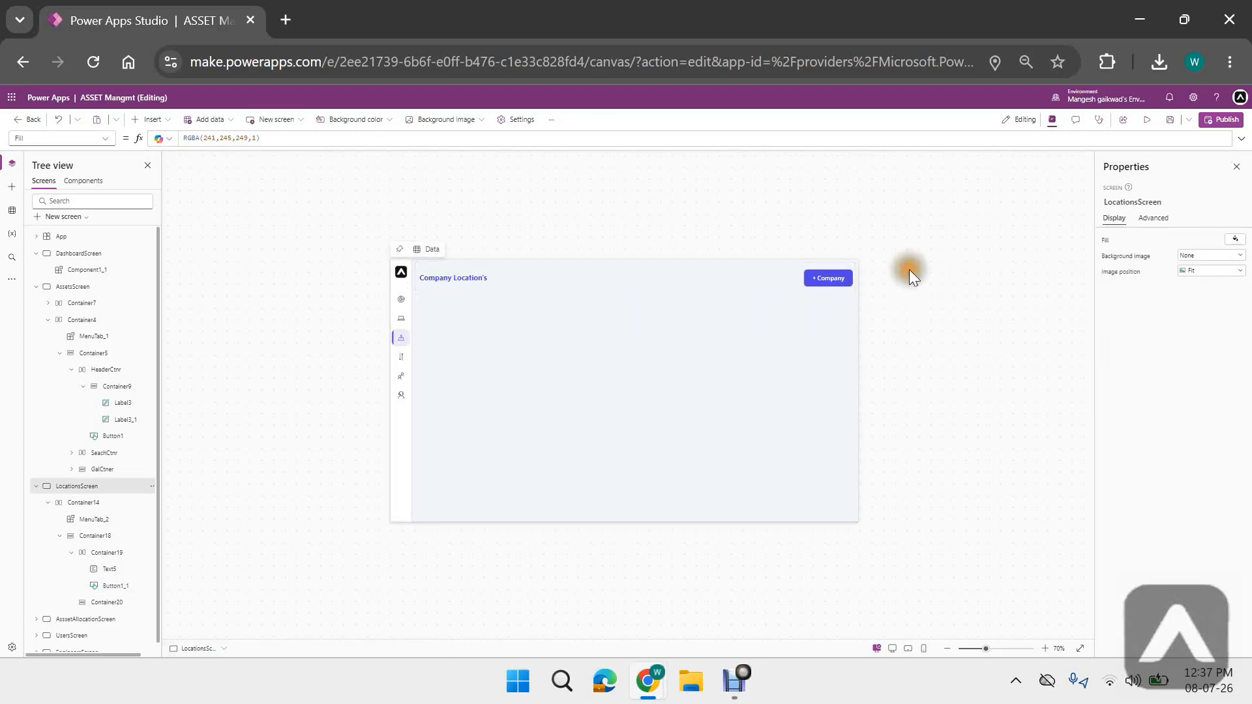
# - In the + Company button's OnSelect formula, change the variable set to true to VarlocationCTR
pyautogui.click(829, 278)
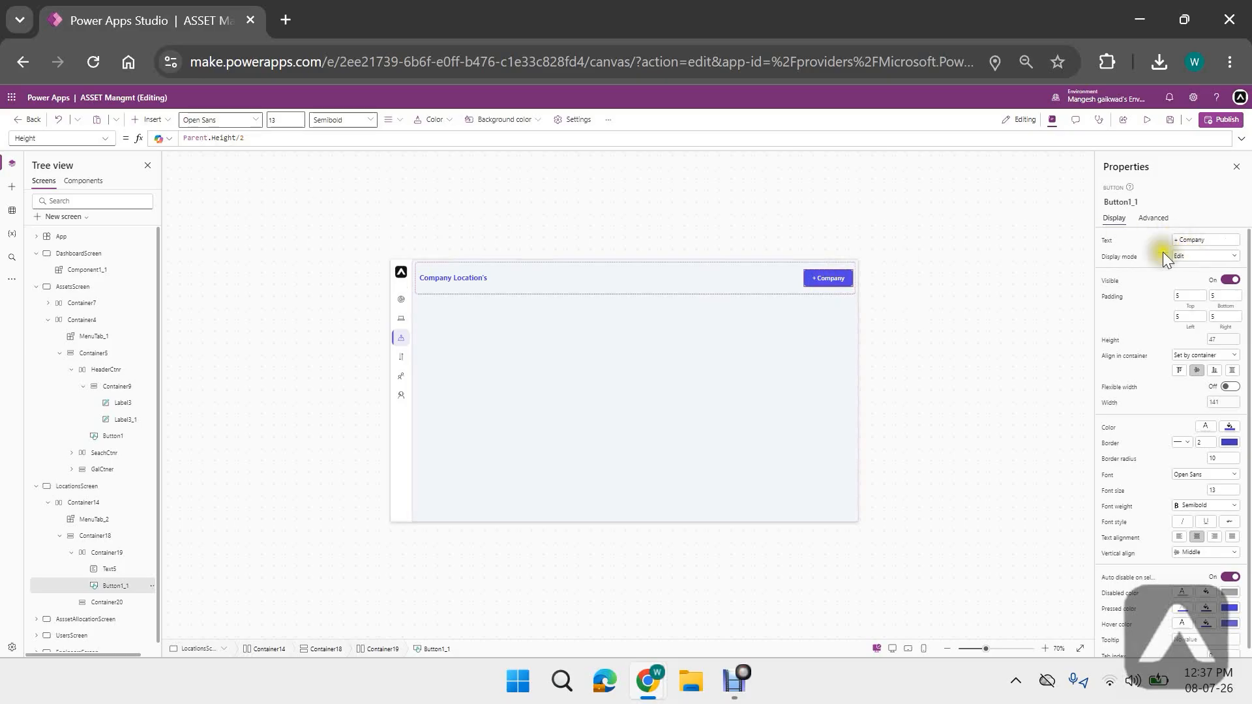
pyautogui.click(104, 138)
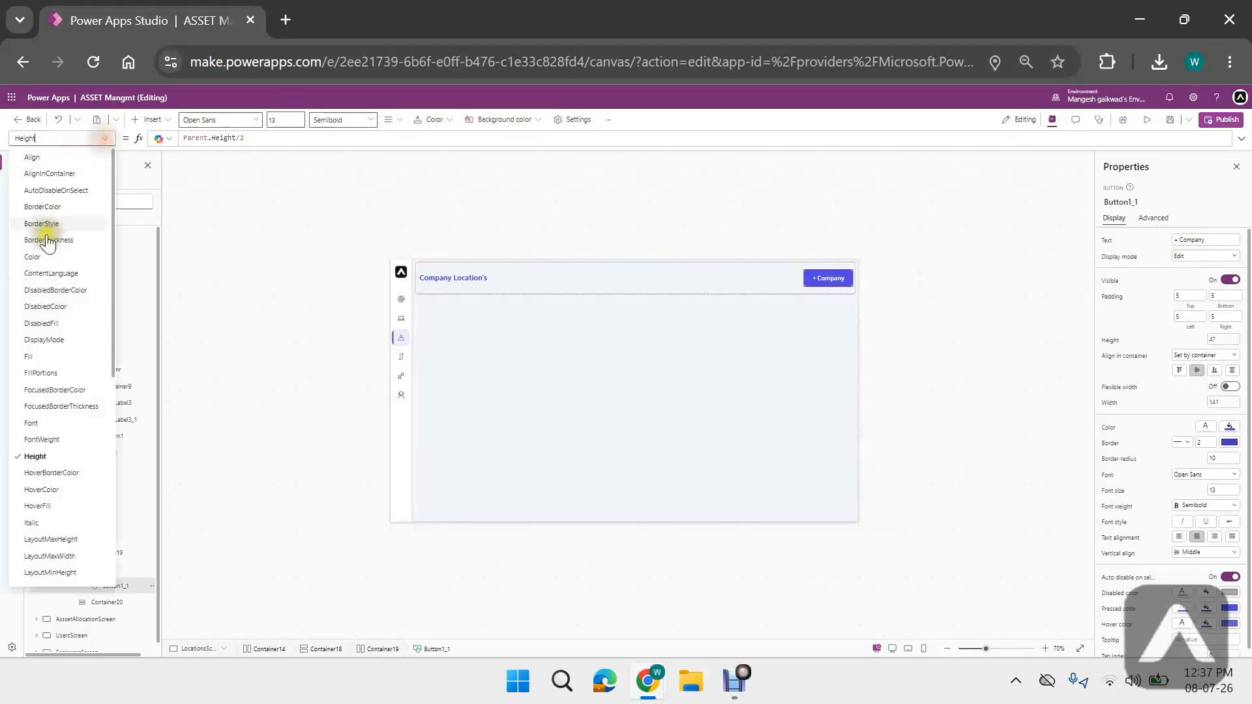
pyautogui.scroll(-5, 64, 321)
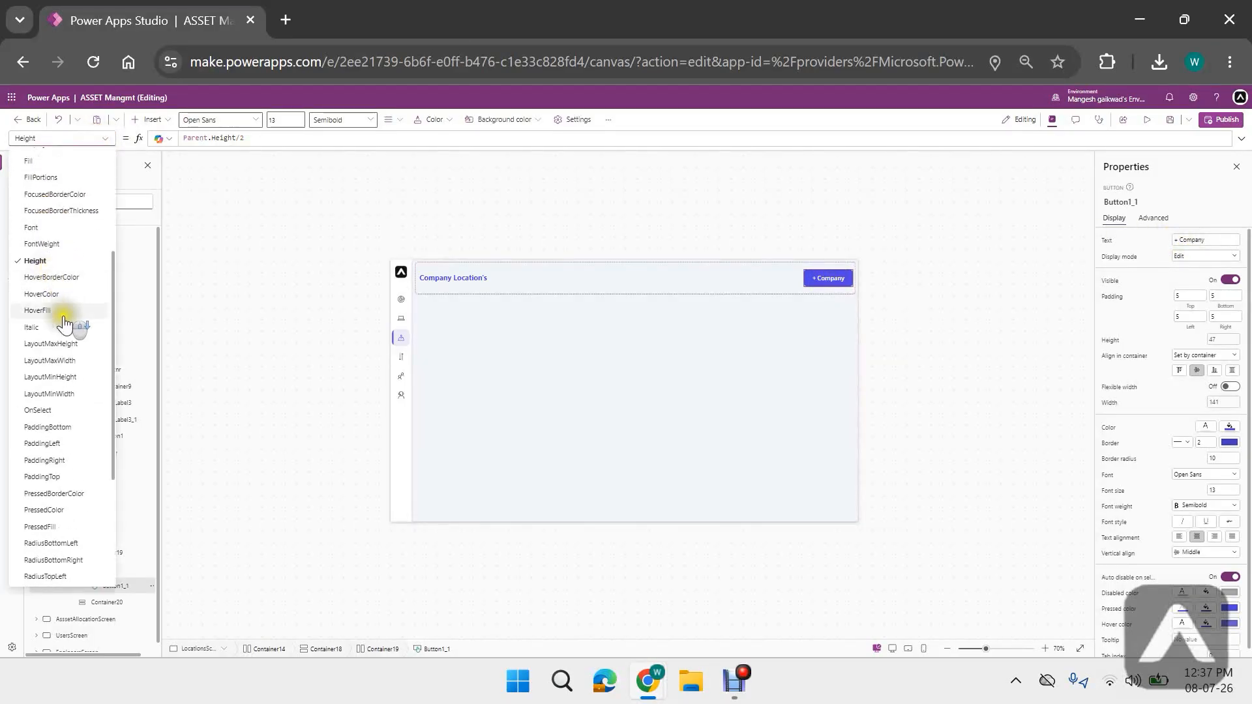
pyautogui.click(61, 410)
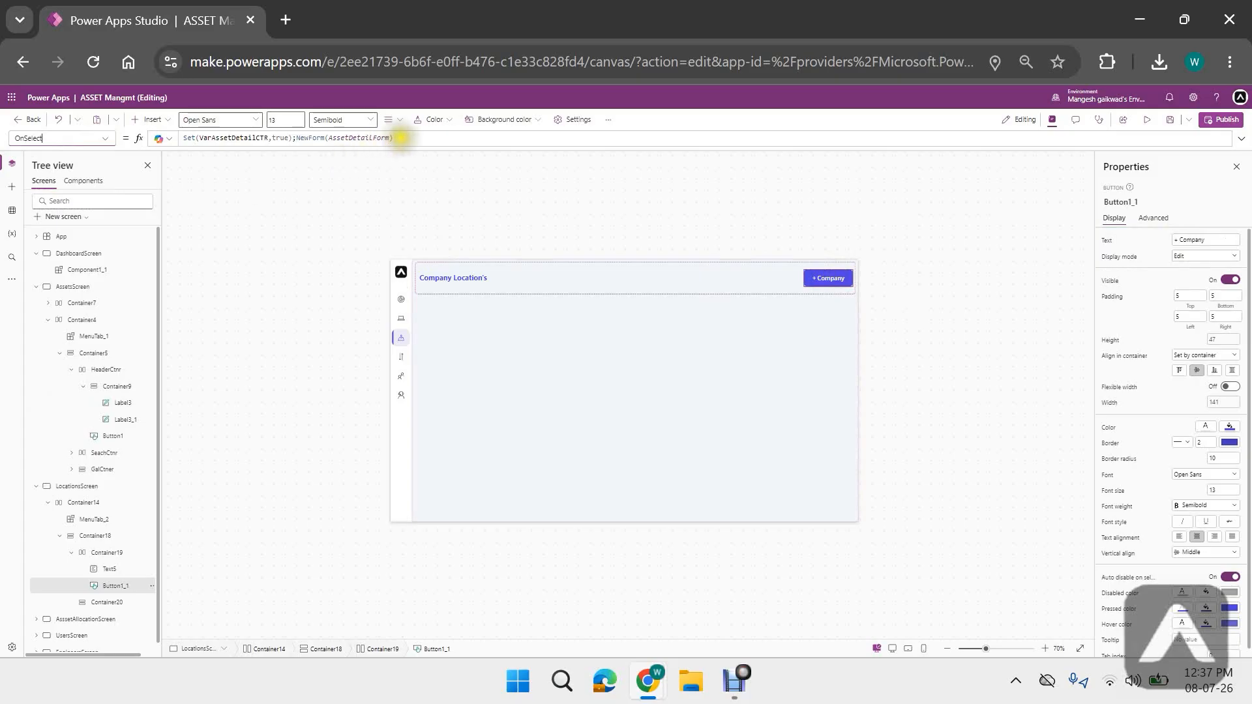
pyautogui.click(398, 139)
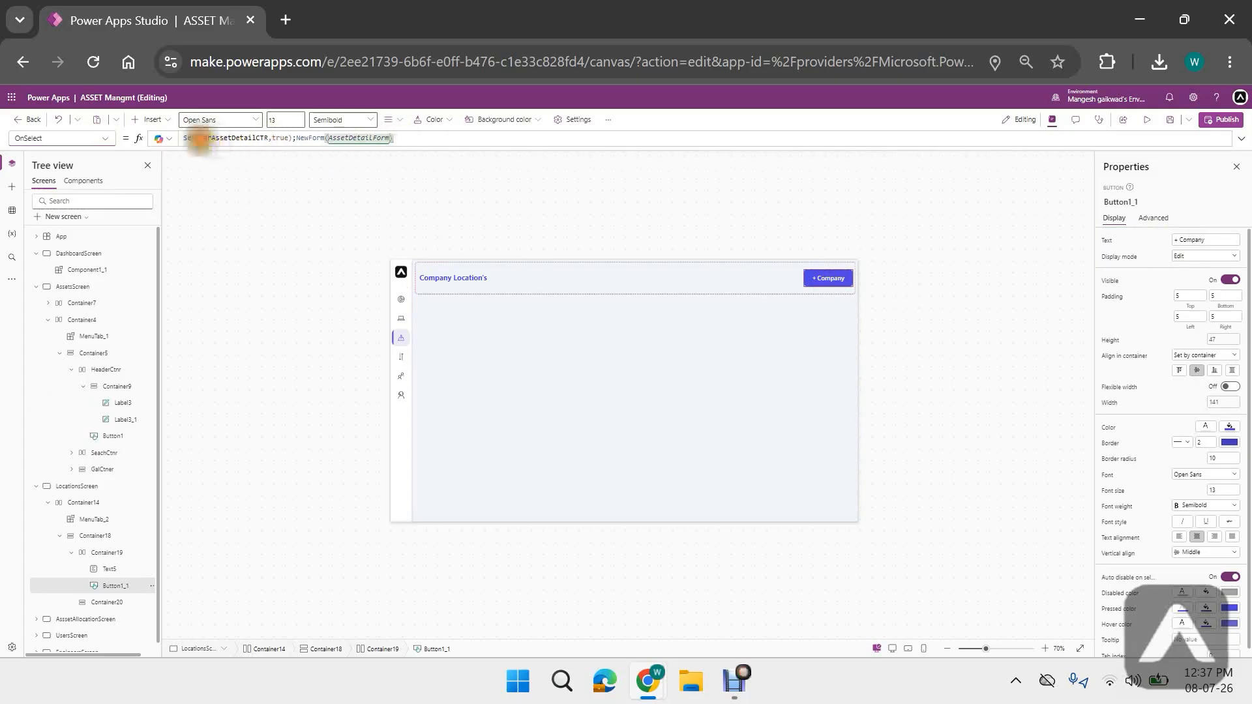
pyautogui.click(214, 138)
pyautogui.moveTo(213, 137); pyautogui.dragTo(255, 138)
pyautogui.write('lo')
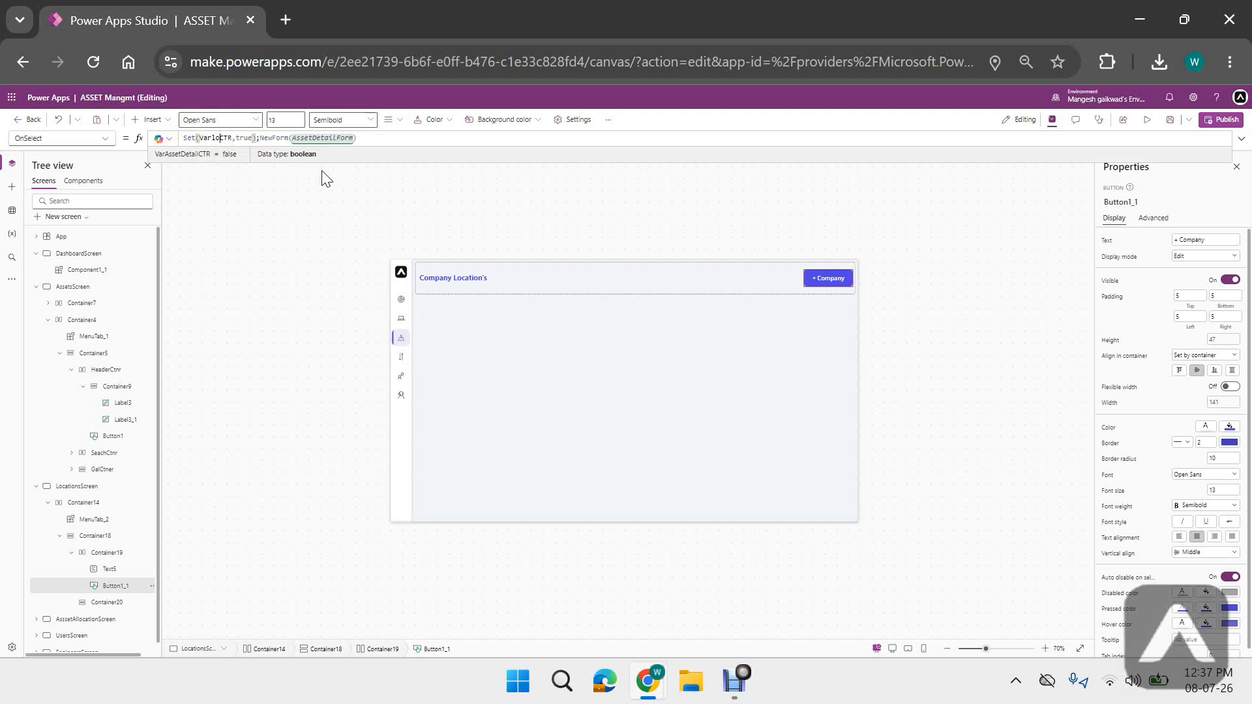
pyautogui.write('cation')
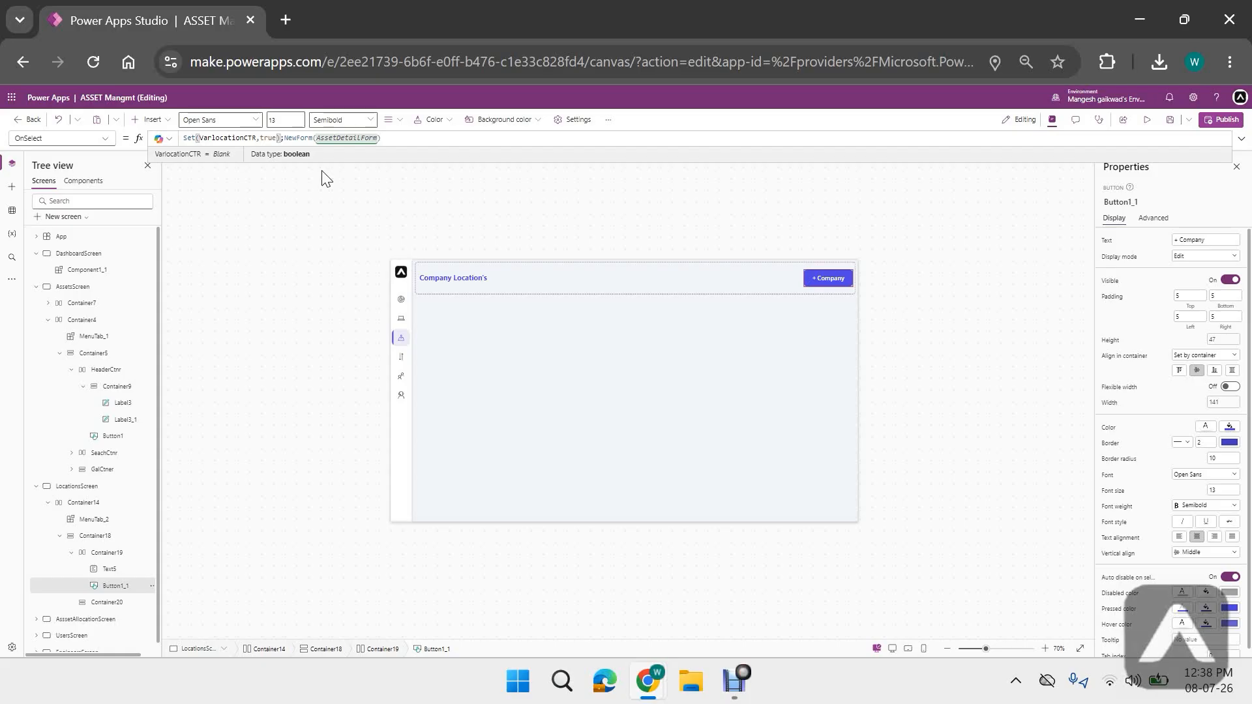
# - Remove the NewForm(AssetDetailForm) call from the + Company button's OnSelect formula, leaving only Set(VarlocationCTR,true)
pyautogui.press('Delete')
pyautogui.press('Delete')
pyautogui.press('Delete')
pyautogui.press('Delete')
pyautogui.press('Delete')
pyautogui.press('Delete')
pyautogui.press('Delete')
pyautogui.press('Delete')
pyautogui.press('Delete')
pyautogui.press('Delete')
pyautogui.press('Delete')
pyautogui.press('Delete')
pyautogui.press('Delete')
pyautogui.press('Delete')
pyautogui.press('Delete')
pyautogui.press('Delete')
pyautogui.press('Delete')
pyautogui.press('Delete')
pyautogui.press('Delete')
pyautogui.press('Delete')
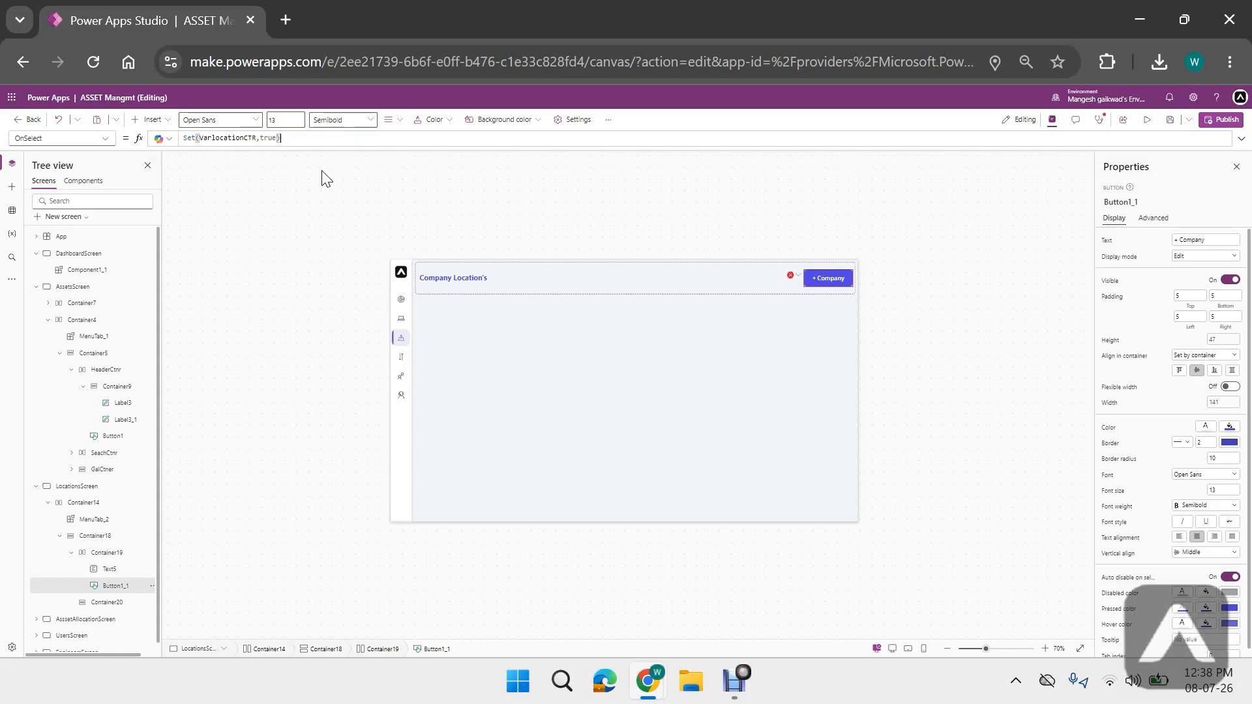
pyautogui.click(955, 251)
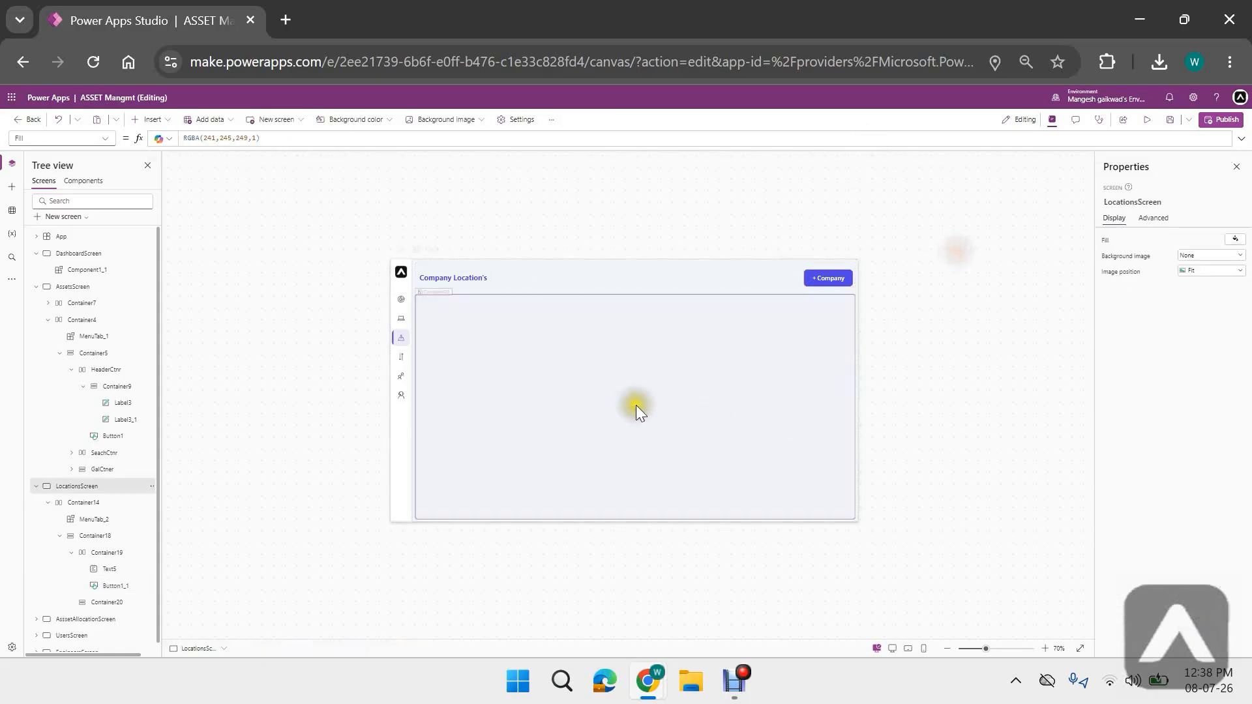
pyautogui.click(94, 356)
pyautogui.click(87, 305)
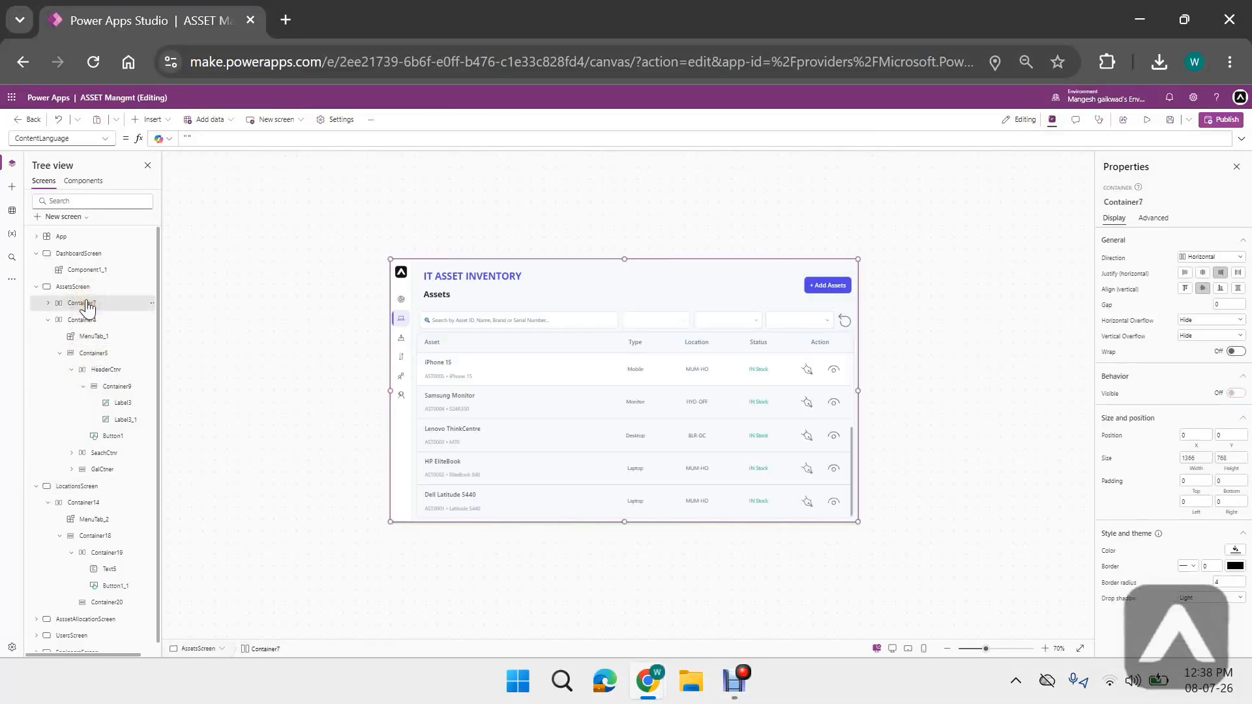
pyautogui.click(95, 487)
pyautogui.click(98, 488)
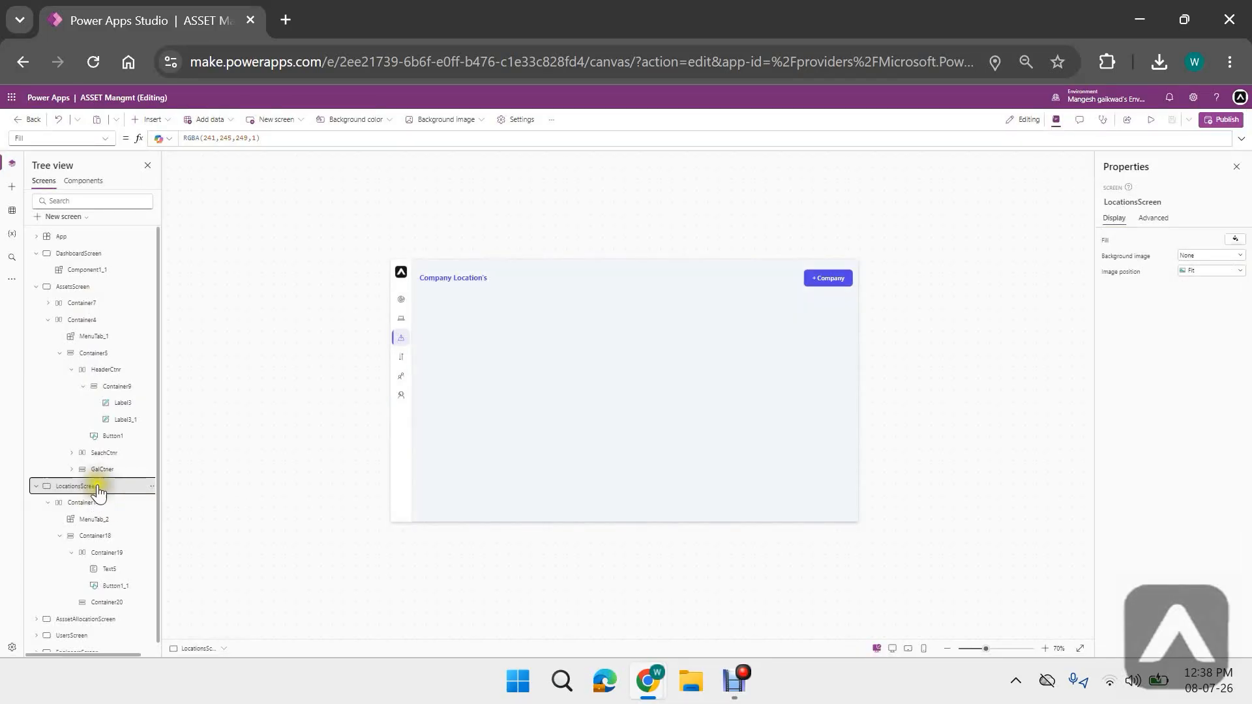
pyautogui.click(98, 503)
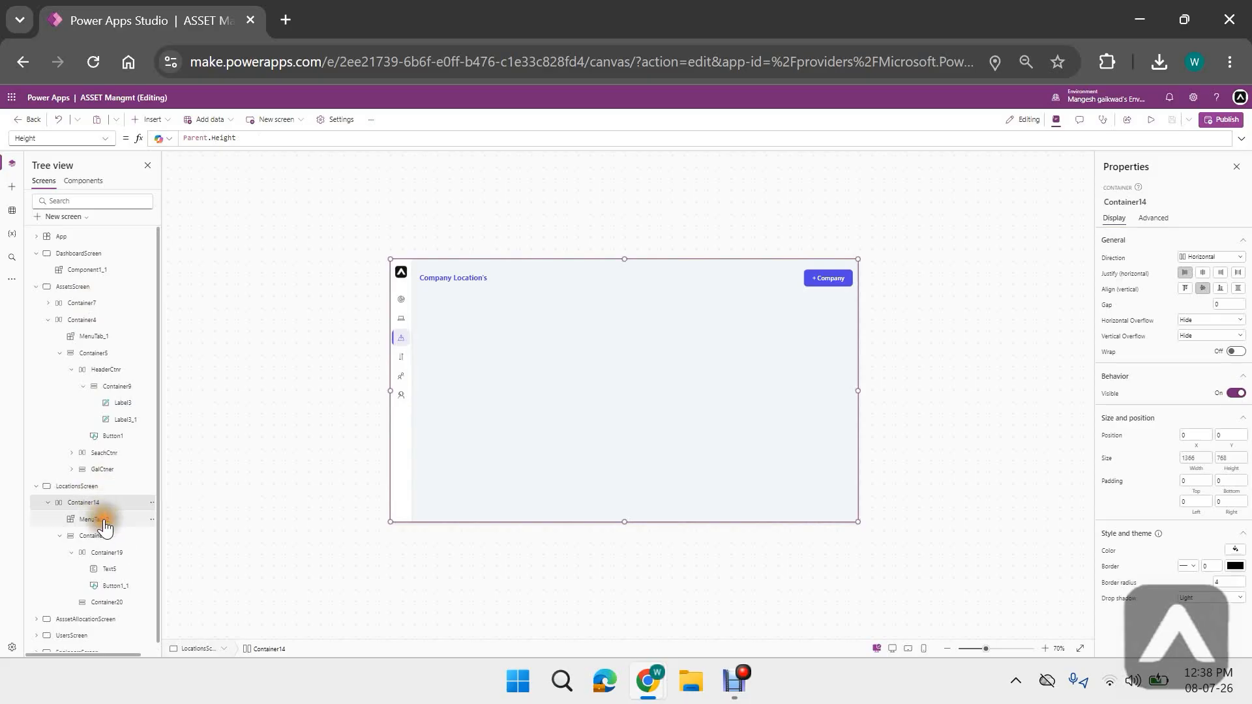
pyautogui.click(95, 519)
pyautogui.click(104, 489)
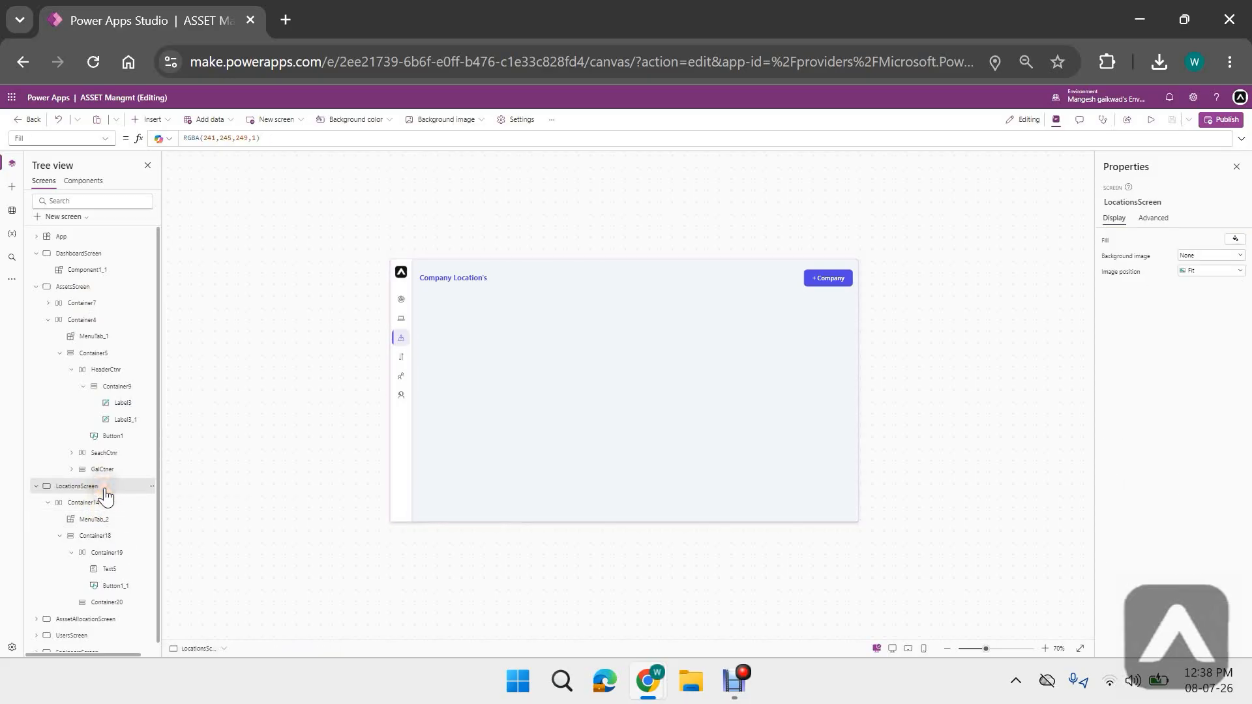
# - Paste the copied asset form container onto LocationsScreen and set its Visible property to VarlocationCTR
pyautogui.hotkey('ctrl', 'v')
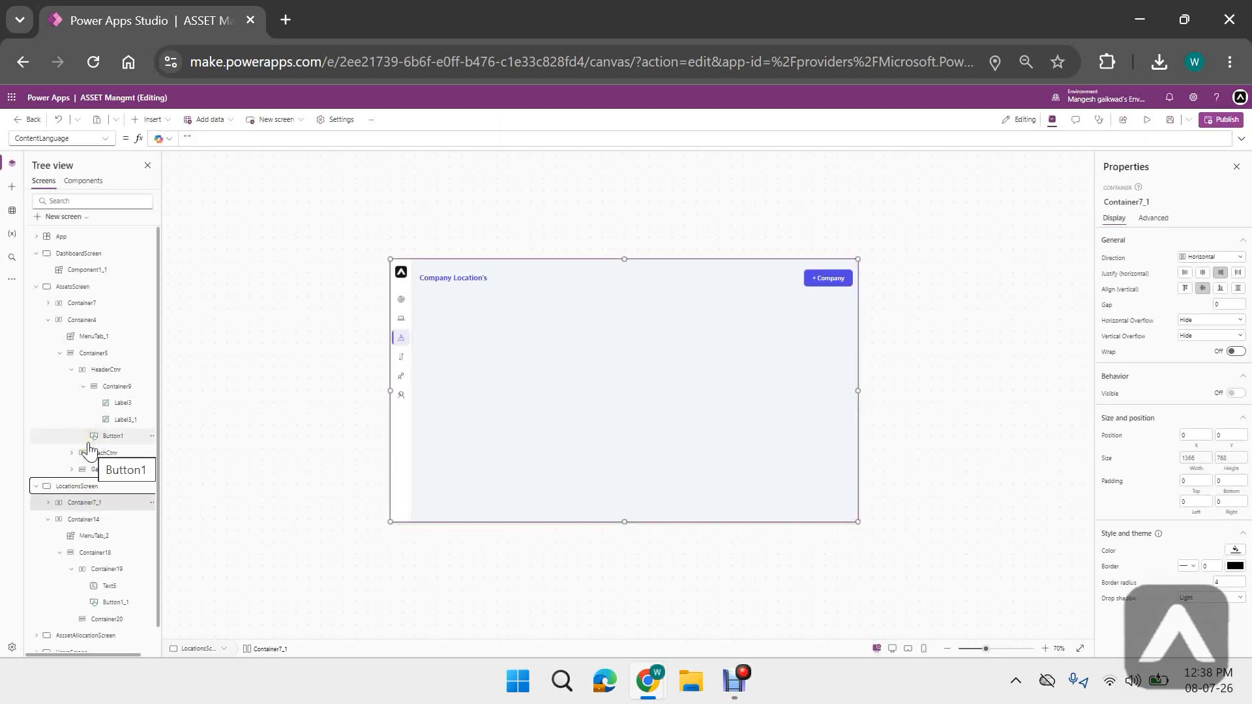
pyautogui.click(939, 277)
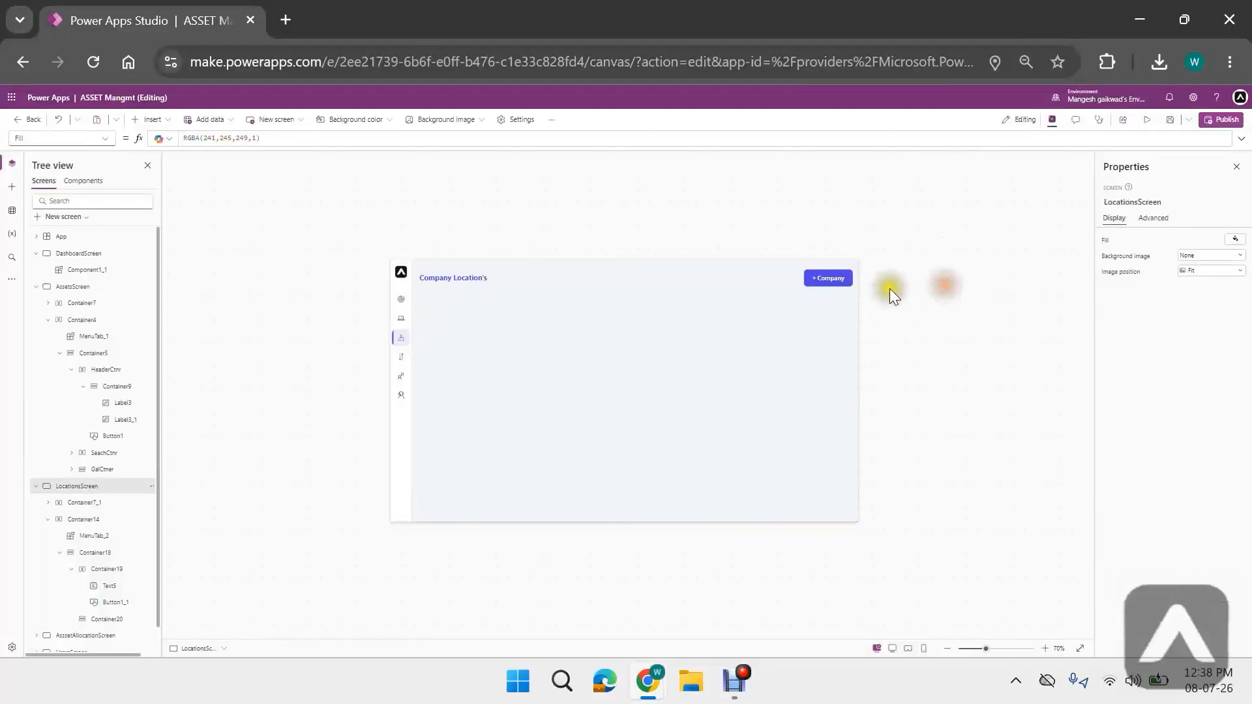
pyautogui.click(840, 279)
pyautogui.doubleClick(228, 138)
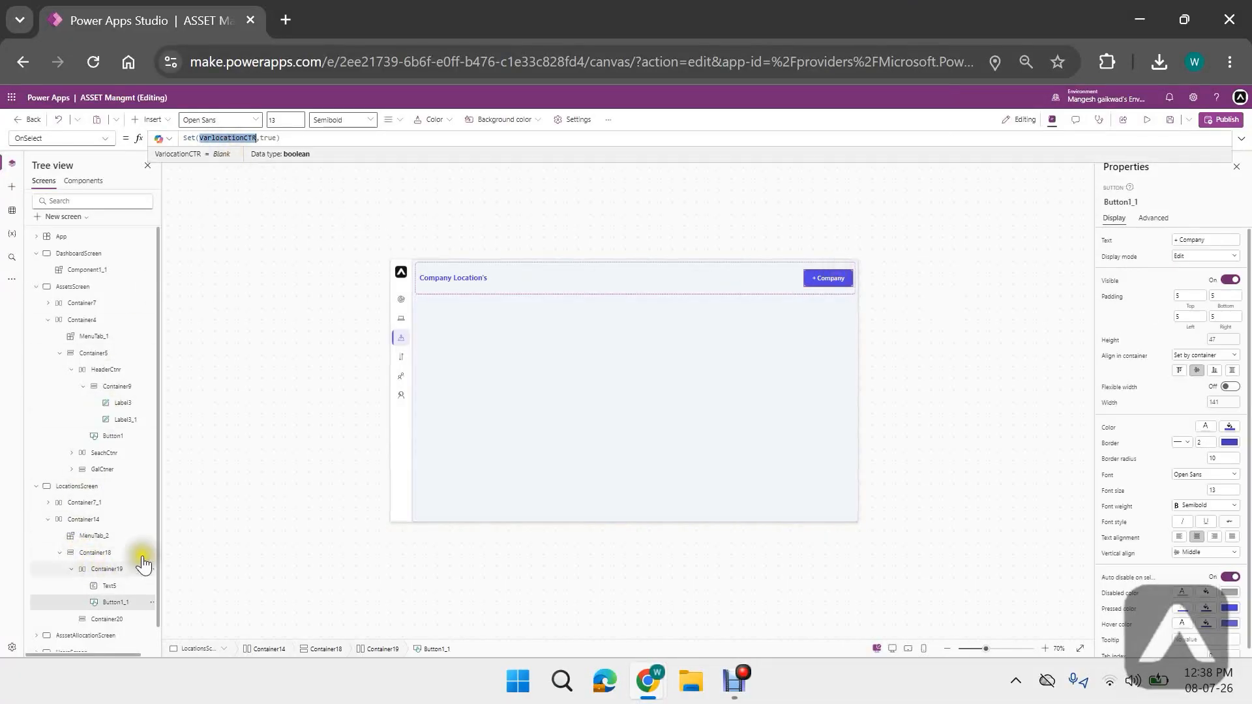
pyautogui.click(105, 504)
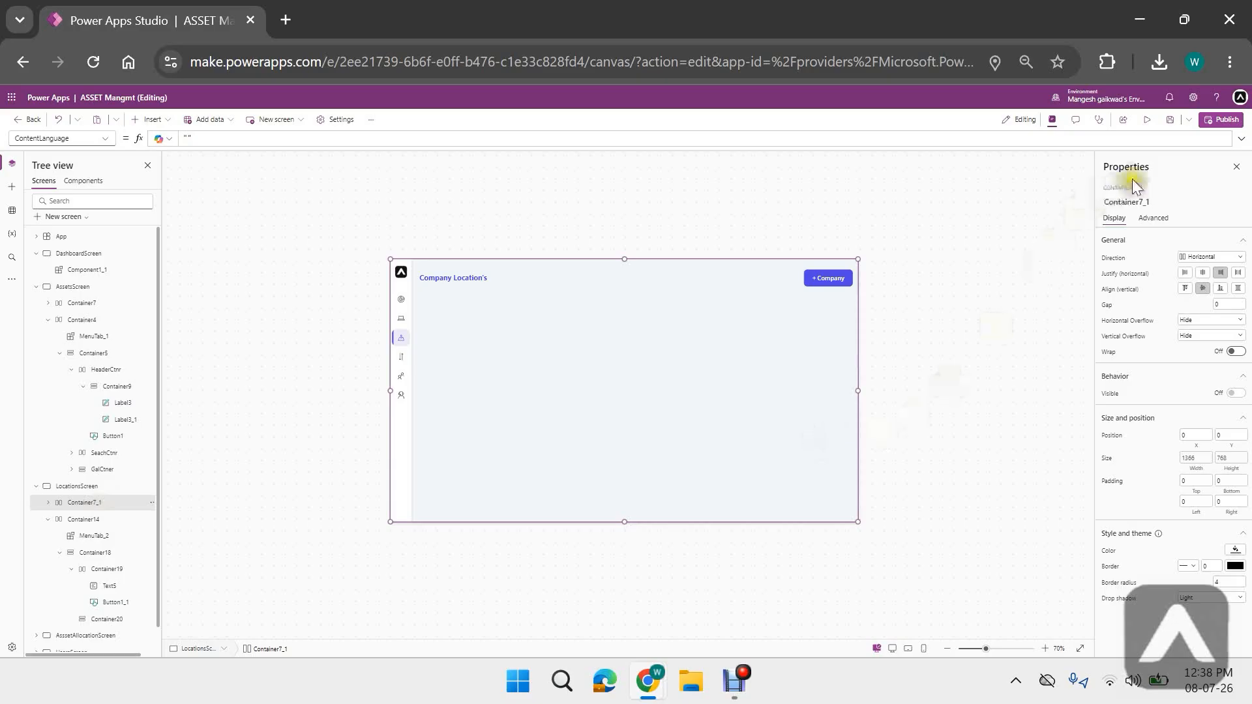
pyautogui.click(106, 139)
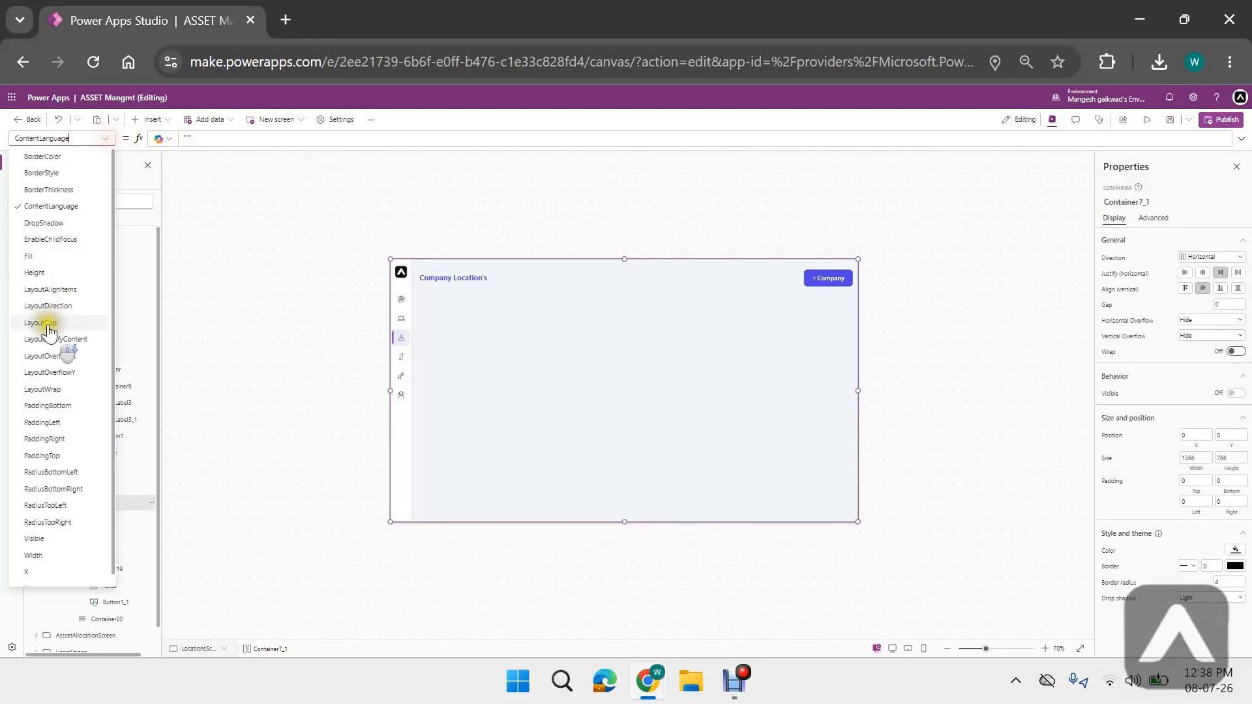
pyautogui.click(56, 534)
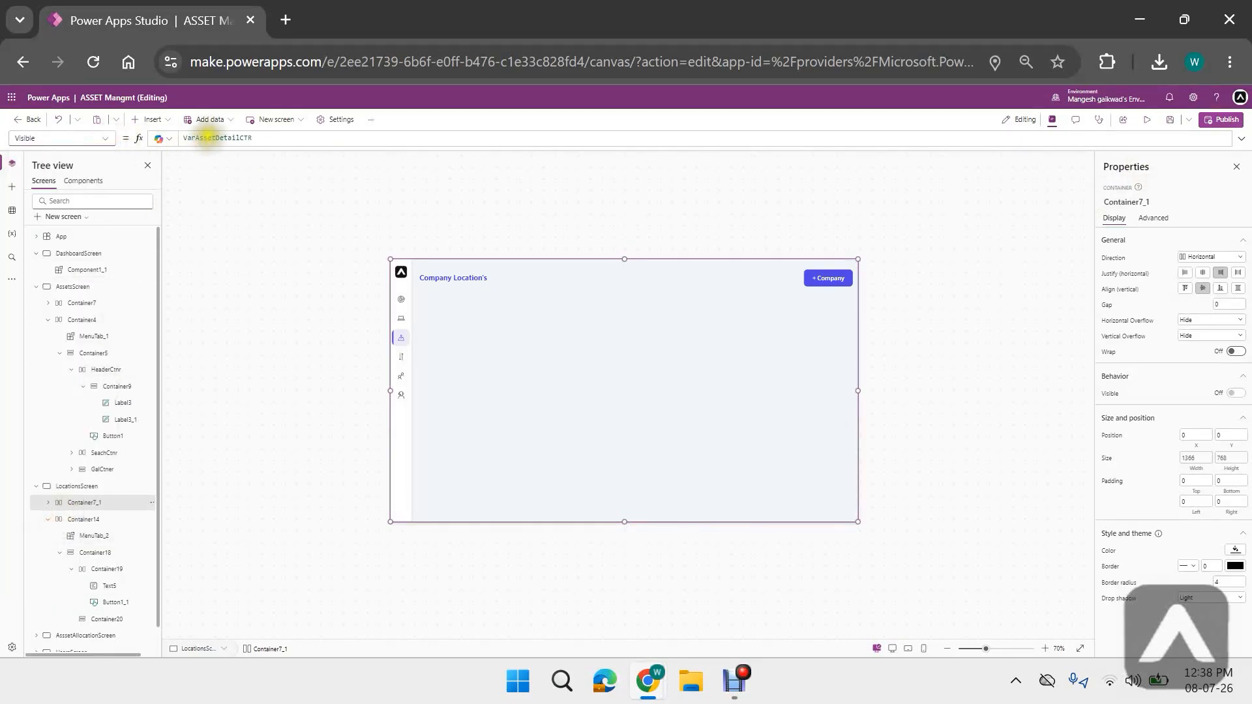
pyautogui.write('varlocationCTR')
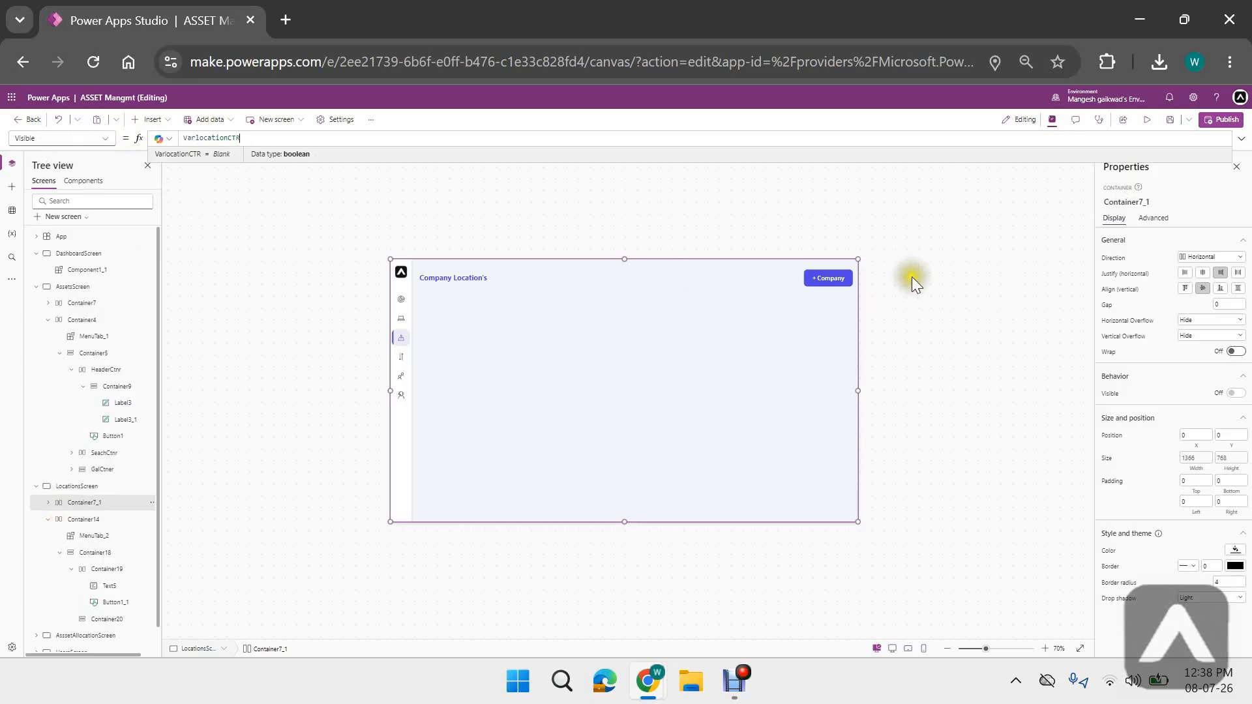
pyautogui.click(995, 276)
# - Preview the app, open the form panel through the + Company button and return to editing
pyautogui.click(1147, 119)
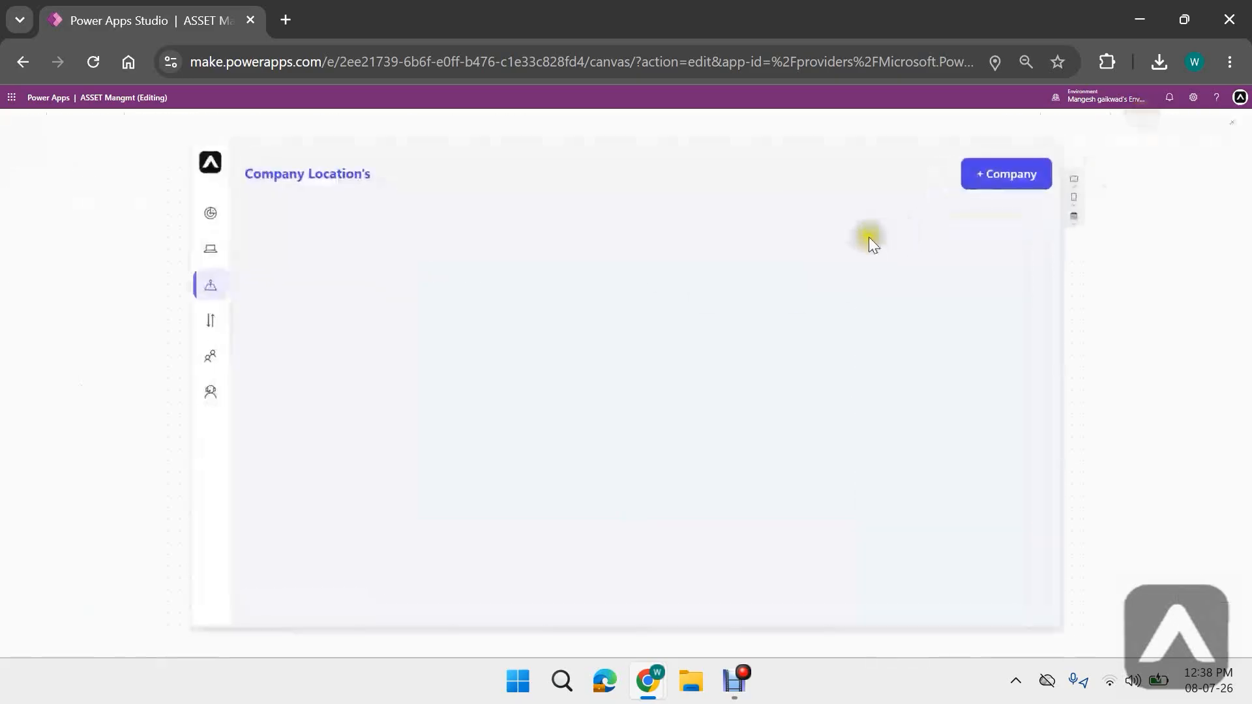
pyautogui.click(1004, 177)
pyautogui.click(1231, 122)
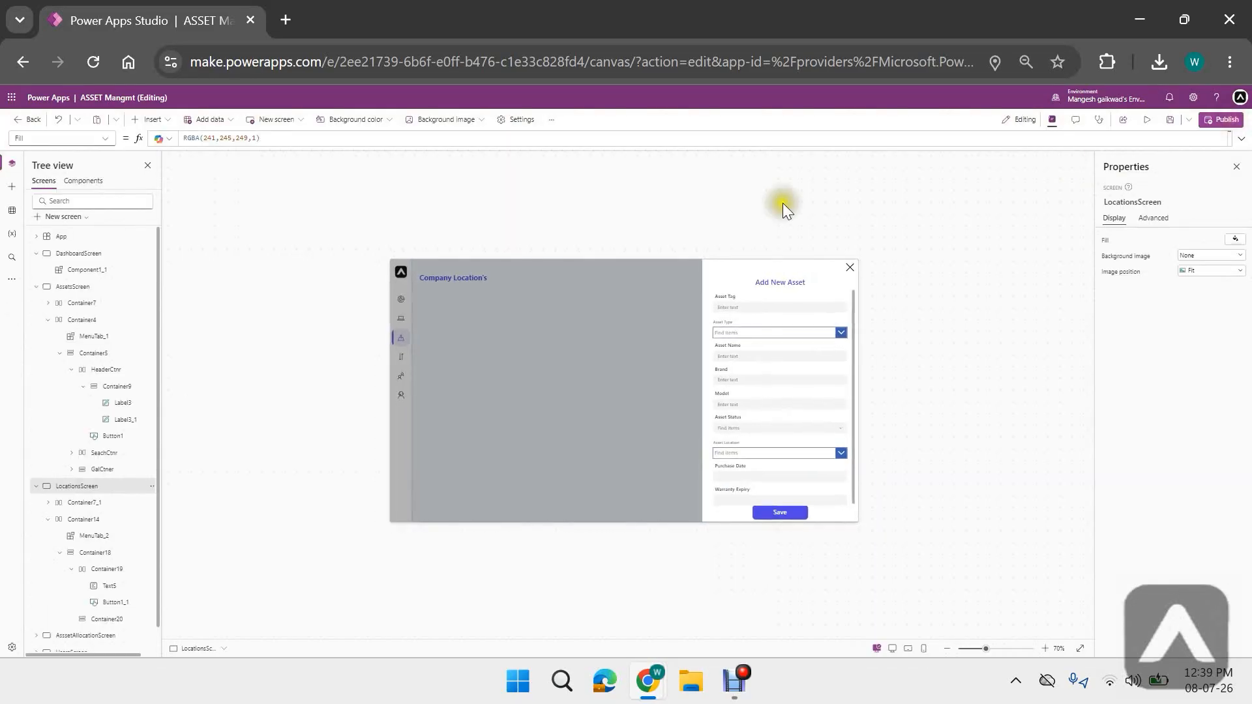
# - Change the data source of the copied form AssetDetailForm_1 to ITAssetLocations
pyautogui.click(781, 285)
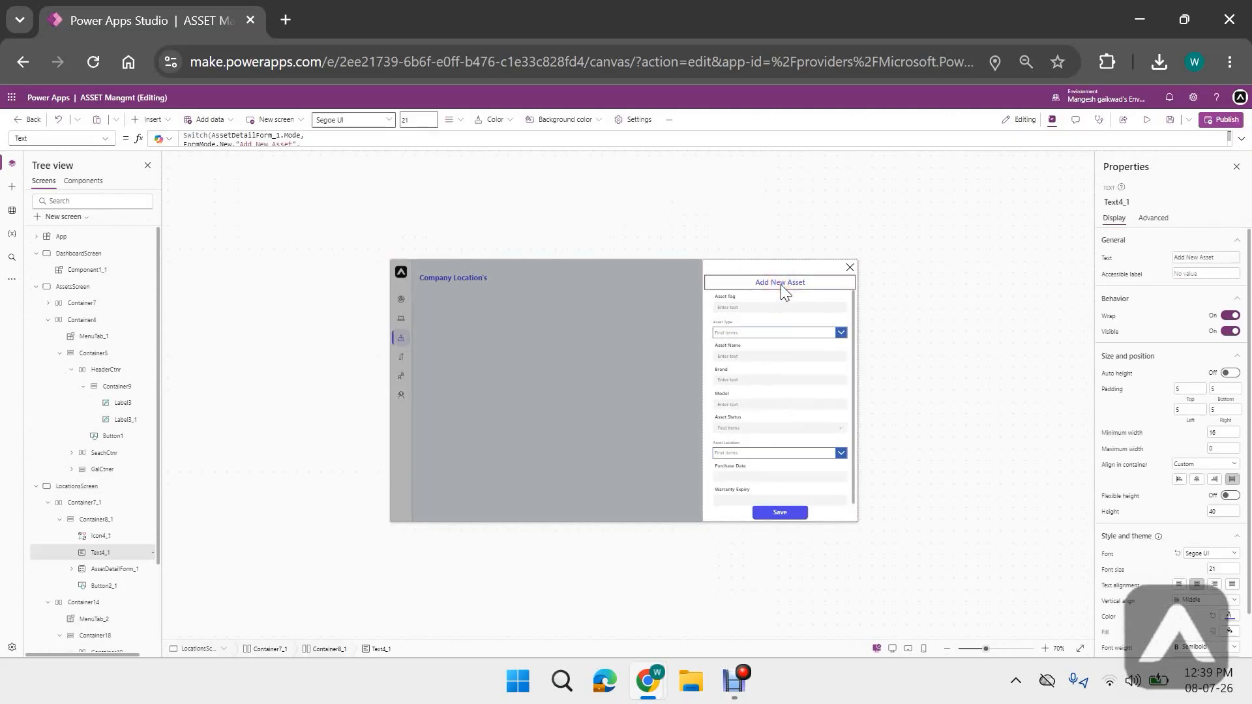
pyautogui.click(596, 294)
pyautogui.click(740, 355)
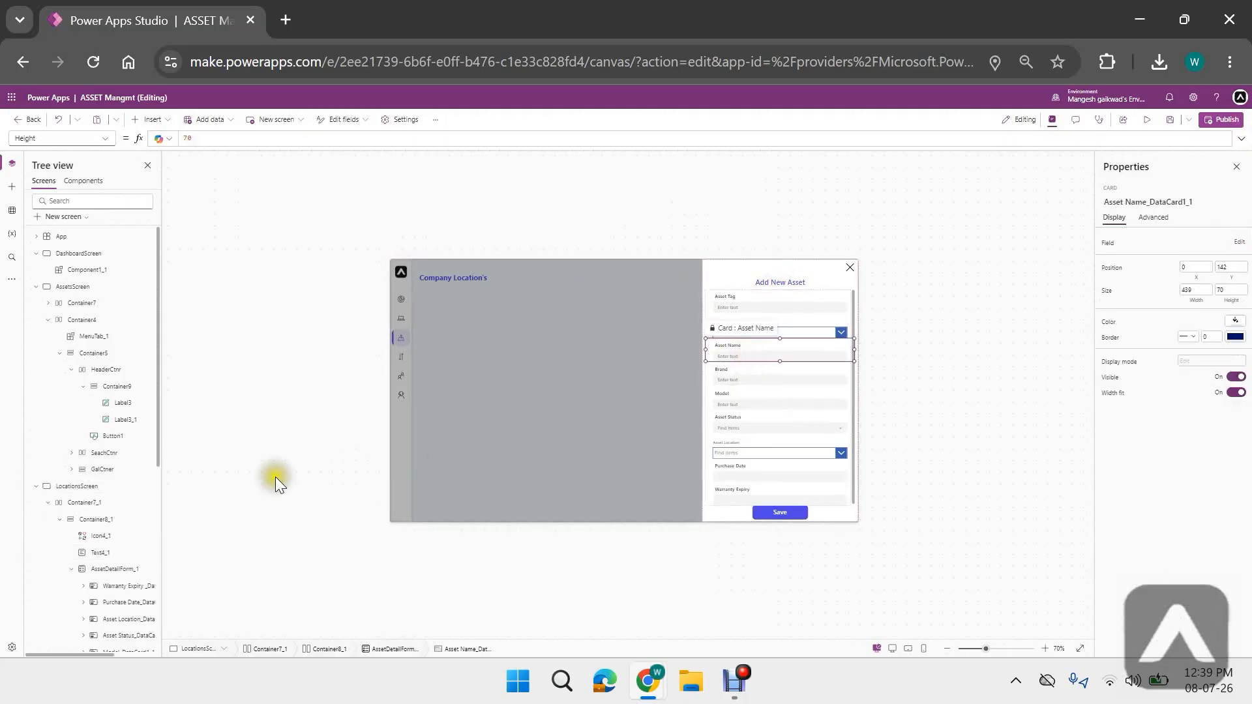
pyautogui.scroll(-1, 130, 556)
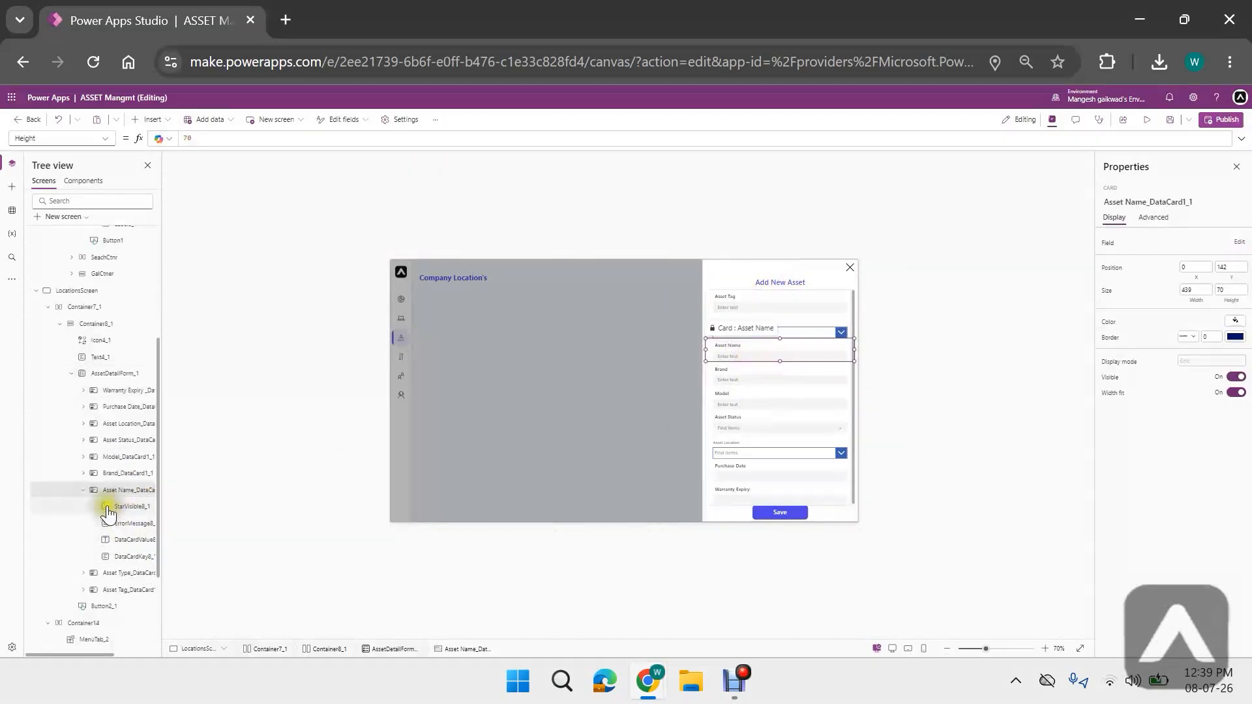
pyautogui.click(108, 371)
pyautogui.click(1226, 239)
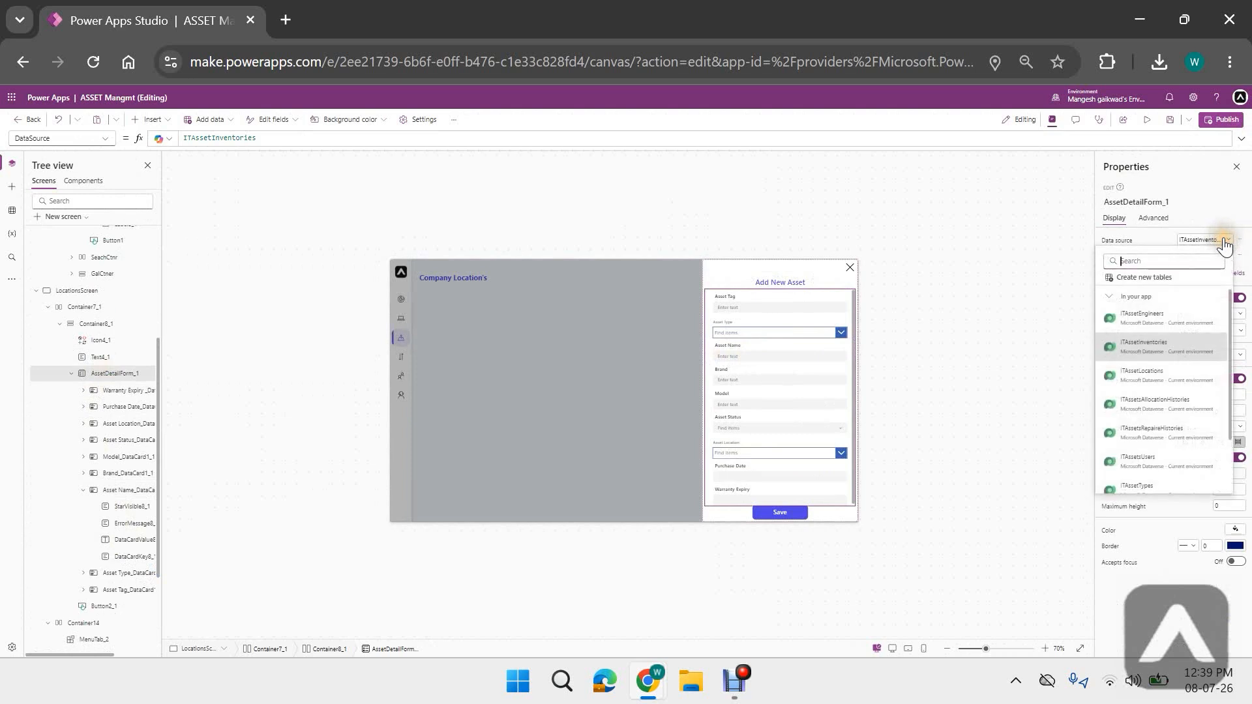
pyautogui.click(1162, 369)
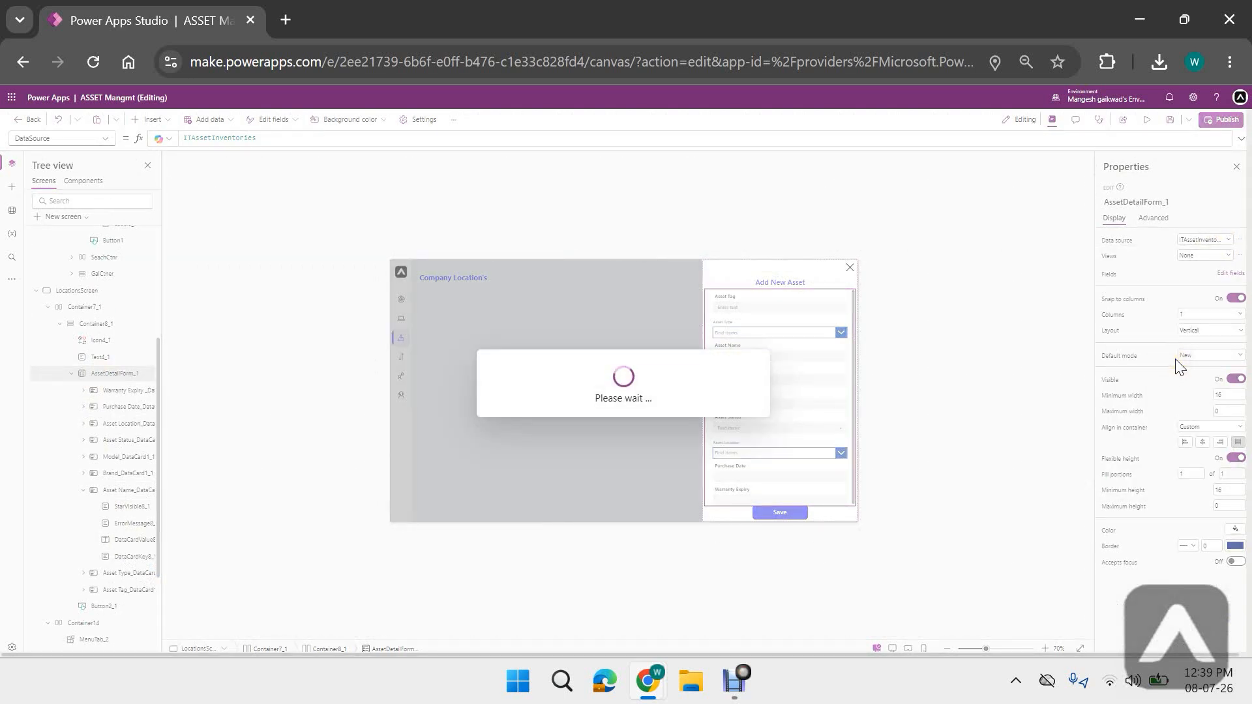
pyautogui.click(657, 402)
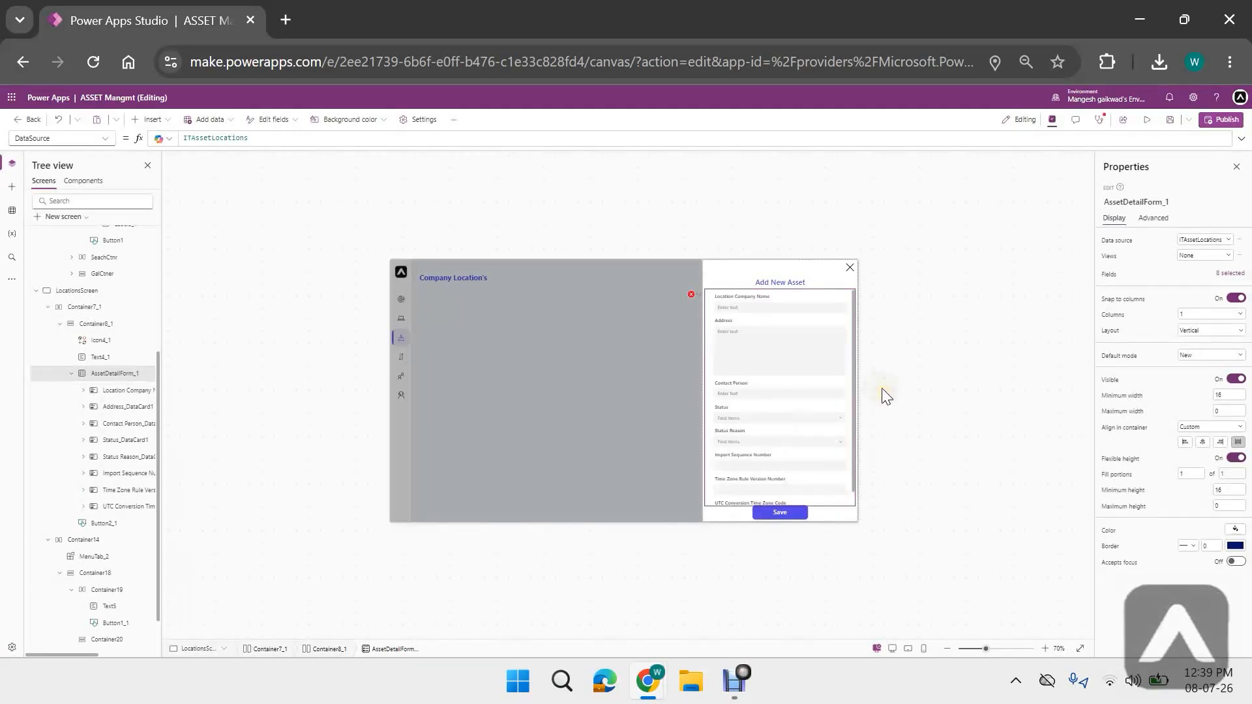
# - Clear the faulty AssetGal.Selected formula from the copied form's Item property
pyautogui.click(701, 296)
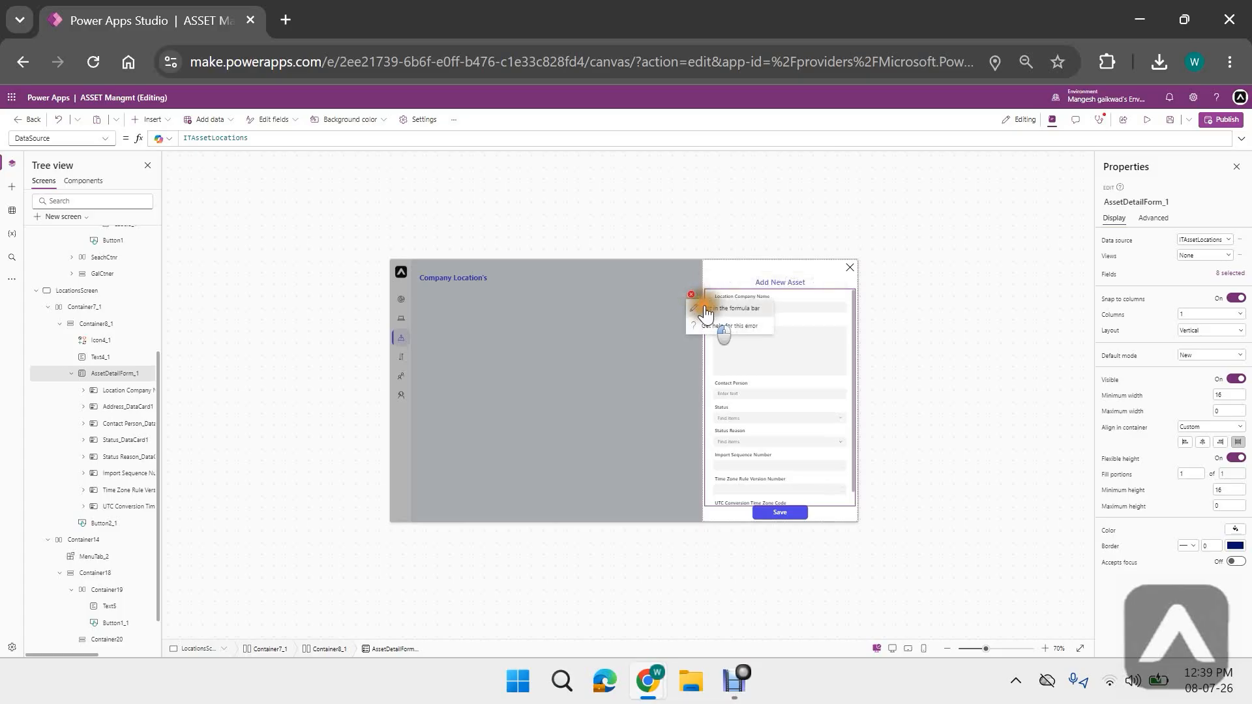
pyautogui.click(705, 307)
pyautogui.press('BackSpace')
pyautogui.press('BackSpace')
pyautogui.press('BackSpace')
pyautogui.press('BackSpace')
pyautogui.press('BackSpace')
pyautogui.press('BackSpace')
pyautogui.press('BackSpace')
pyautogui.press('BackSpace')
pyautogui.press('BackSpace')
pyautogui.press('BackSpace')
pyautogui.press('BackSpace')
pyautogui.press('BackSpace')
pyautogui.press('BackSpace')
pyautogui.press('BackSpace')
pyautogui.press('BackSpace')
pyautogui.press('BackSpace')
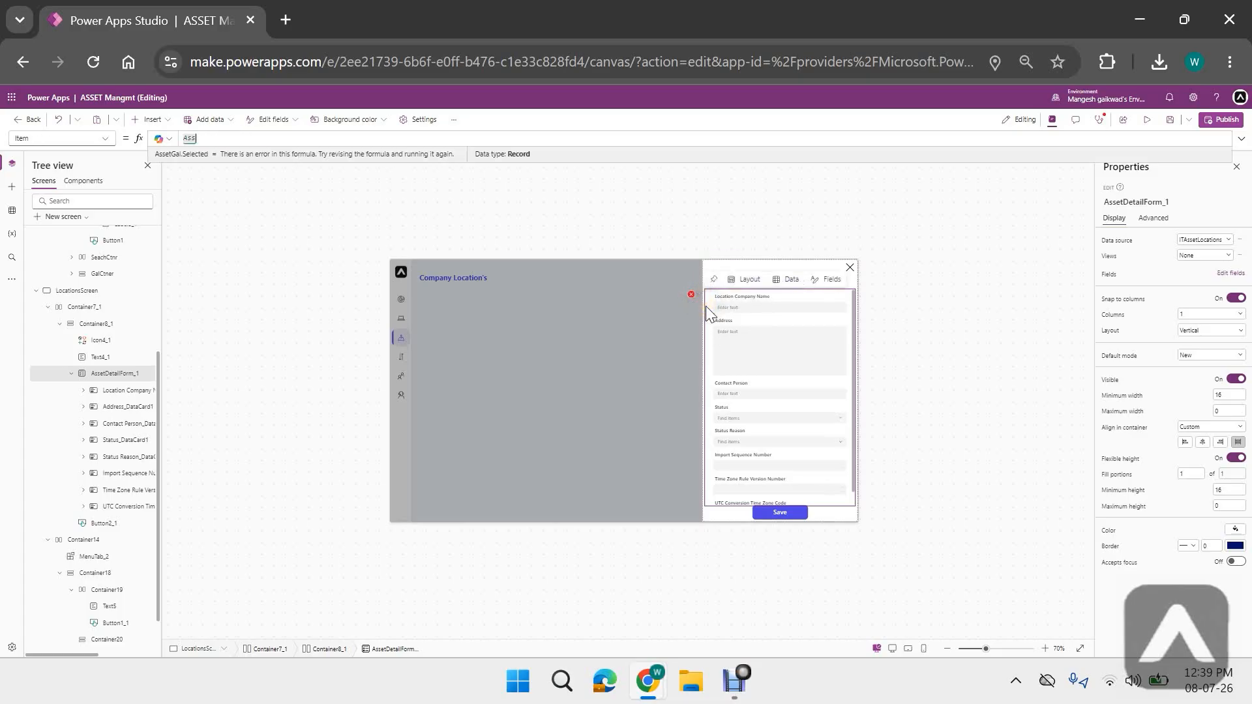
pyautogui.click(597, 216)
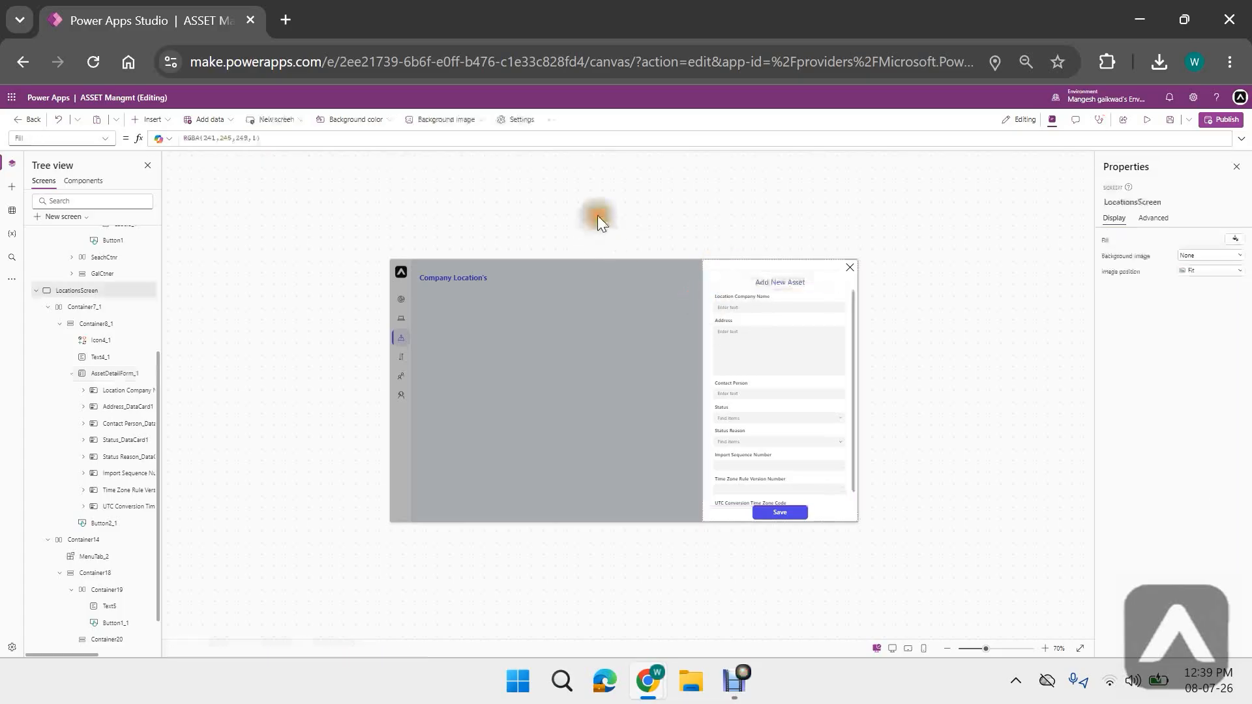
# - Rename the copied form AssetDetailForm_1 as LocationForm
pyautogui.click(781, 284)
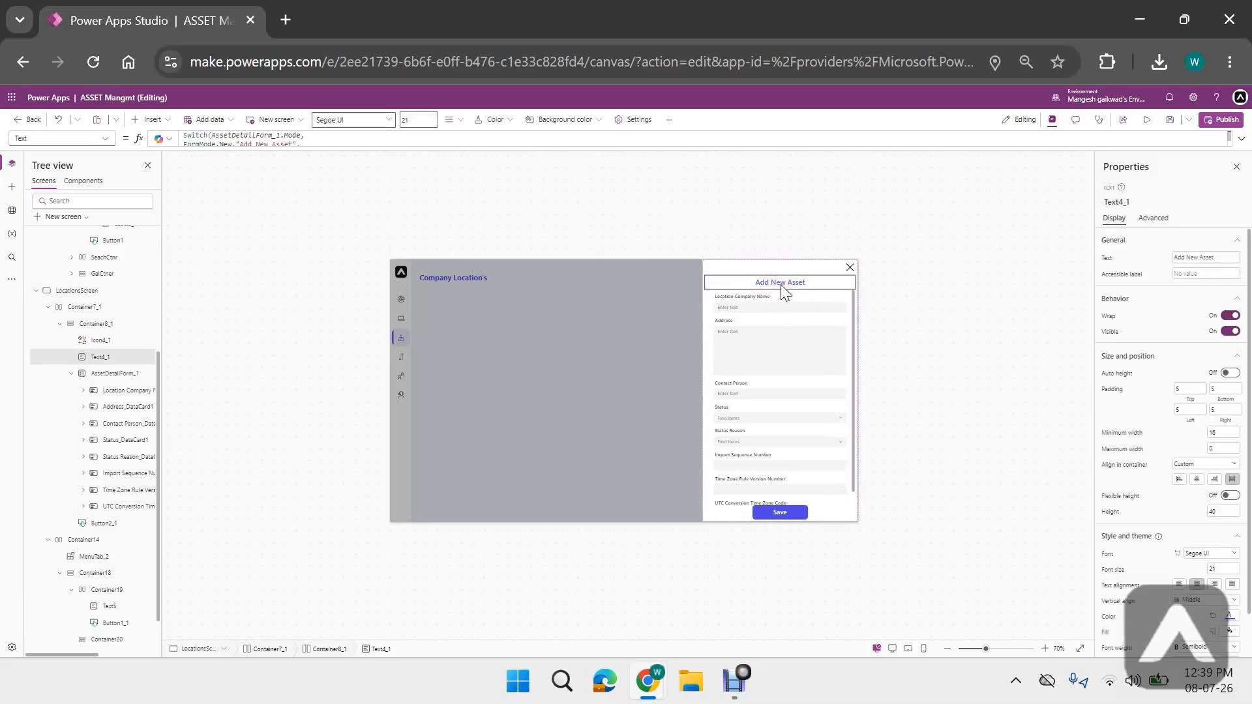
pyautogui.doubleClick(106, 377)
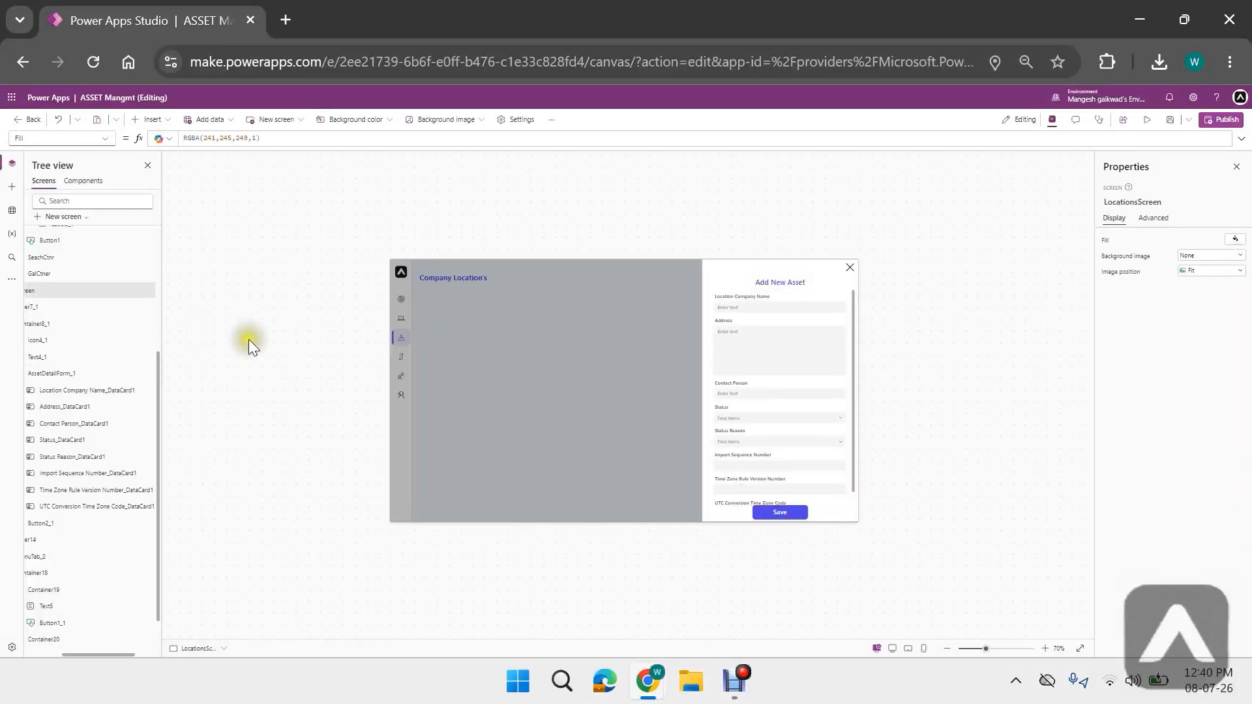
# - Set the OnSelect formula of the form panel's close icon to Set(VarlocationCTR,false)
pyautogui.click(849, 267)
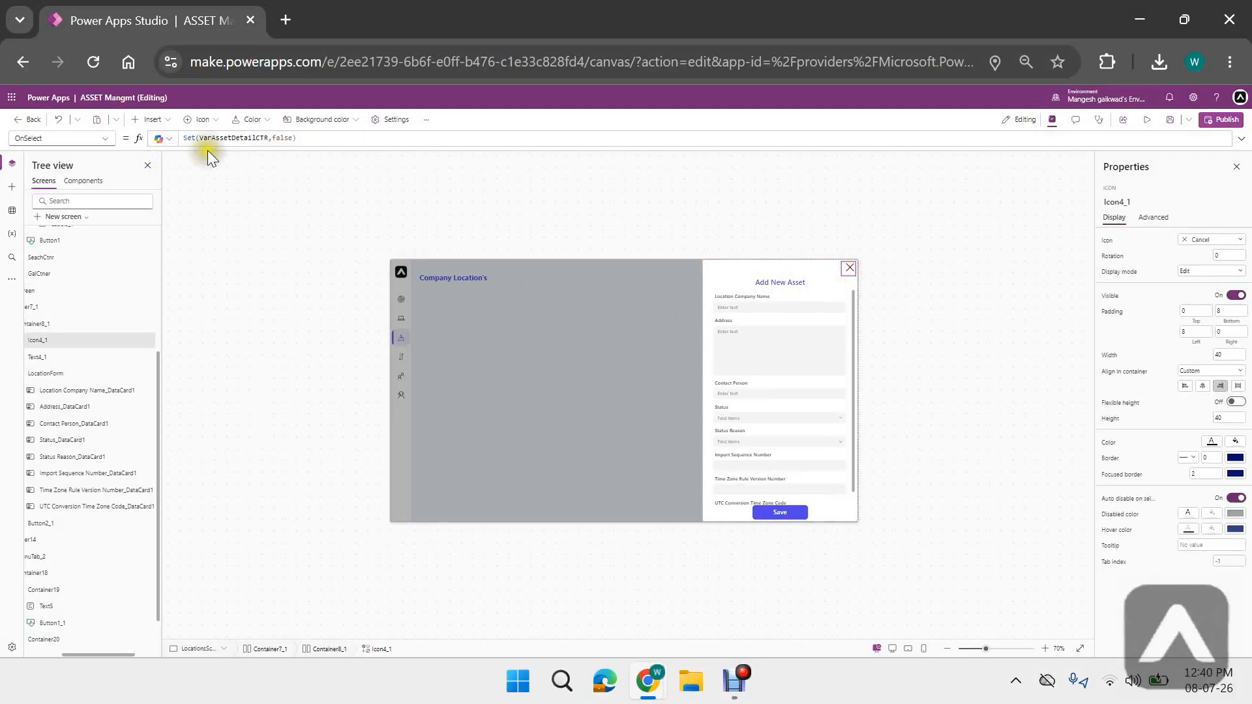
pyautogui.write('VarlocationCTR')
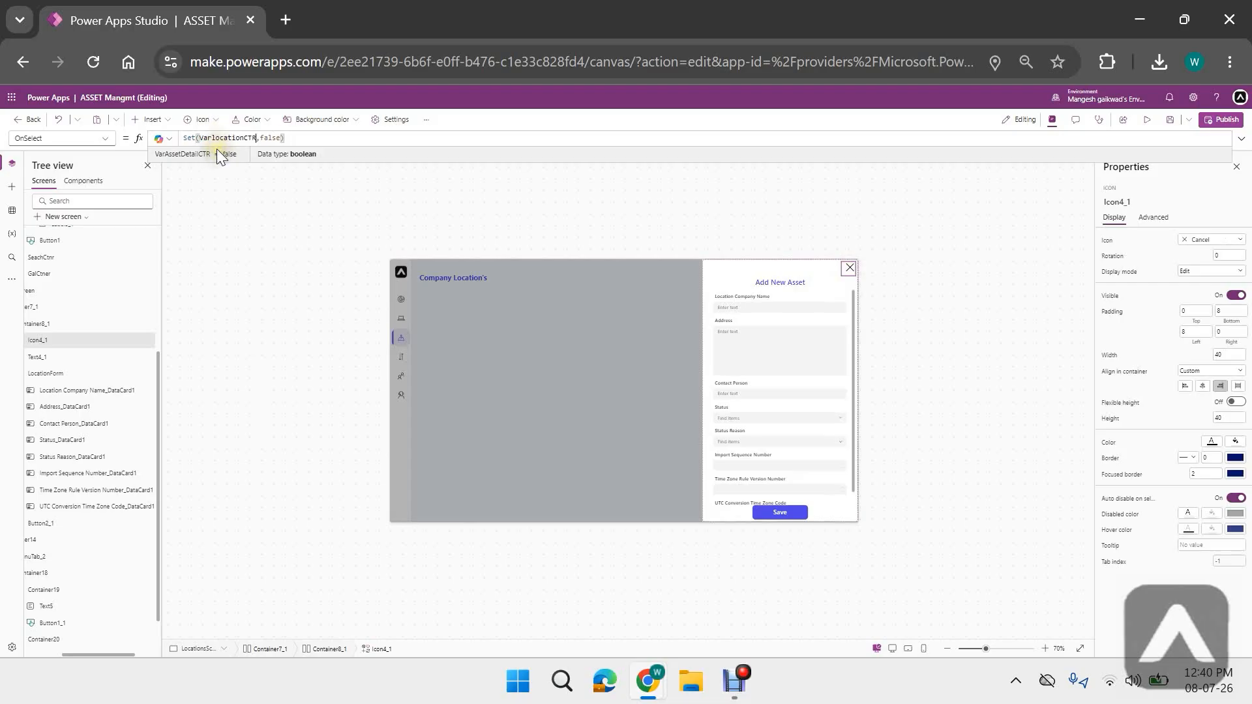
pyautogui.click(766, 511)
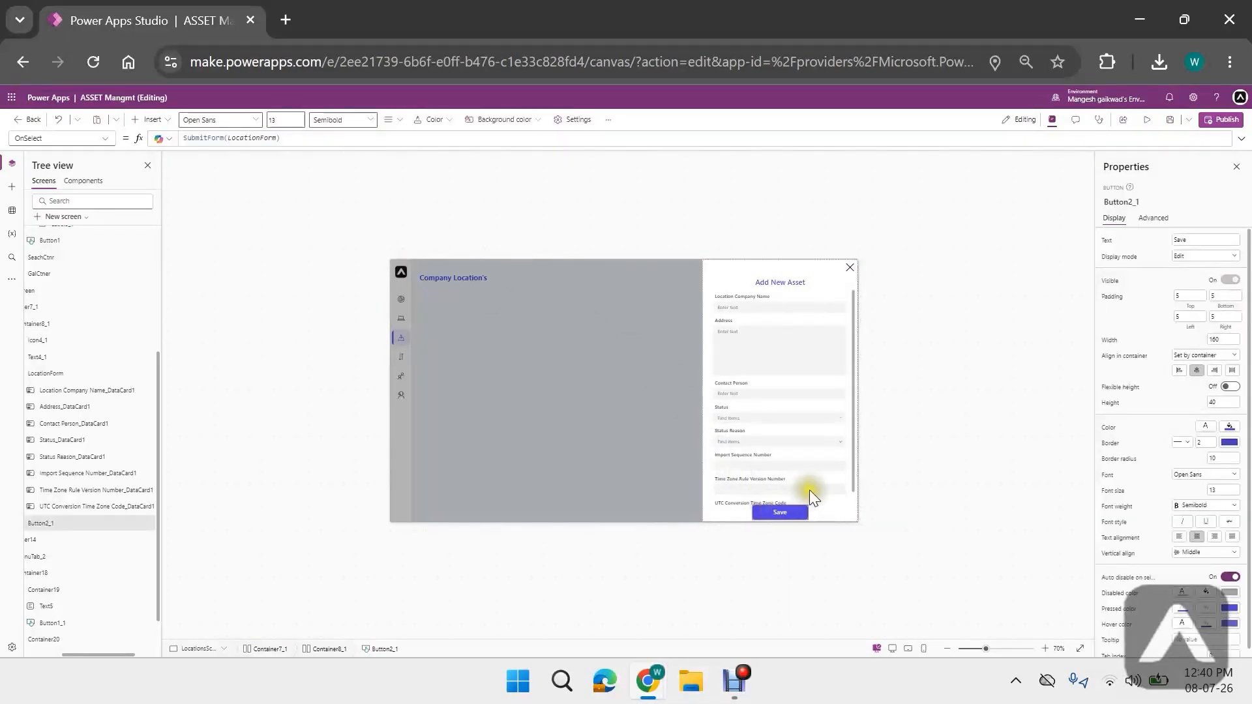
# - Set LocationForm's OnSuccess formula to Set(VarlocationCTR,false)
pyautogui.click(809, 491)
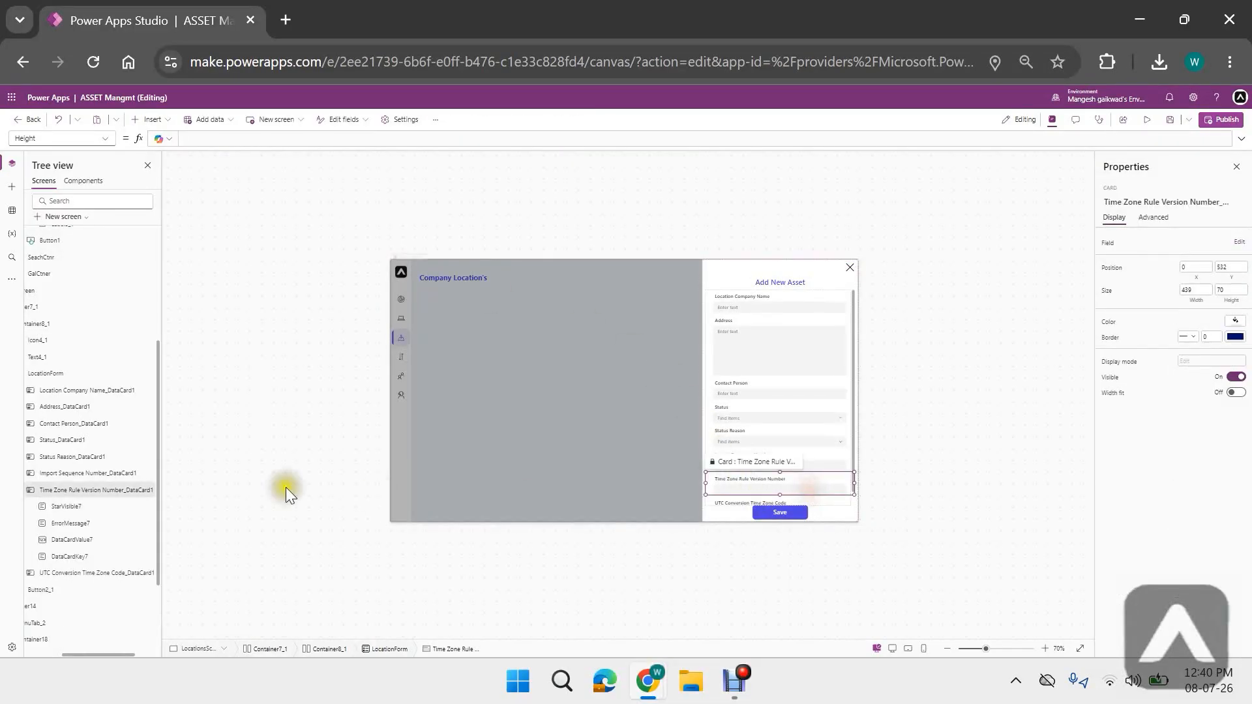
pyautogui.click(60, 374)
pyautogui.click(106, 139)
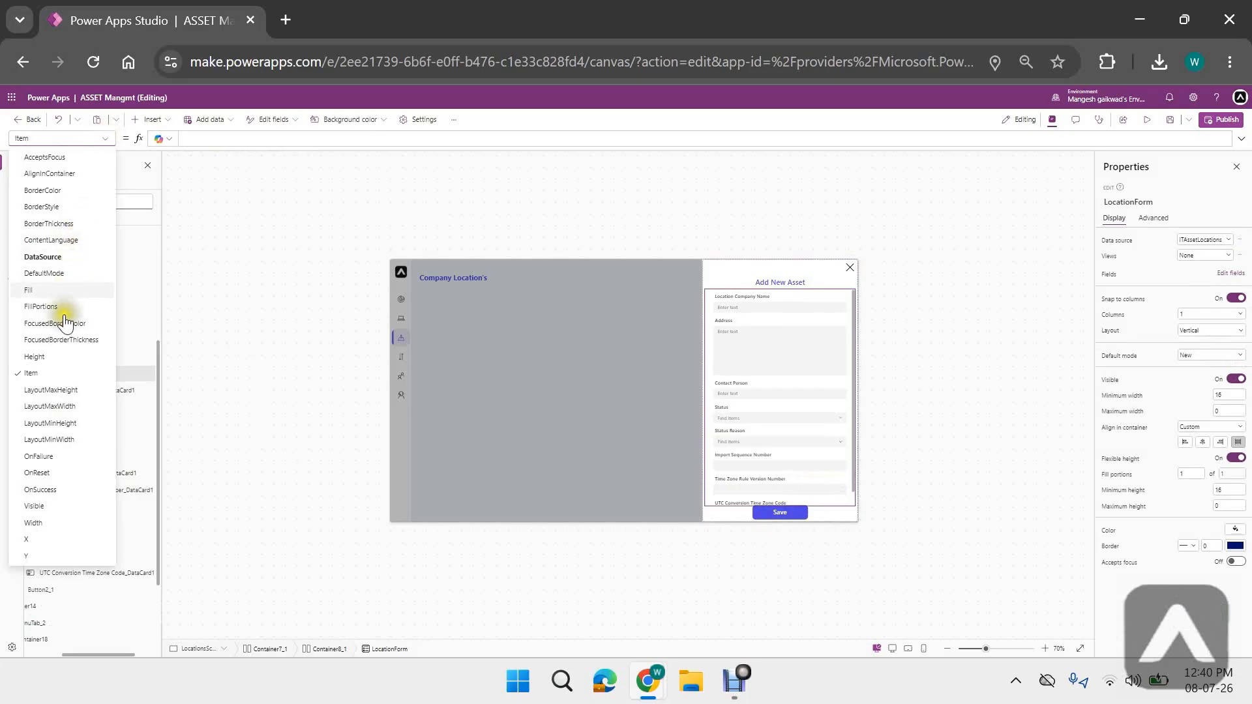
pyautogui.click(70, 504)
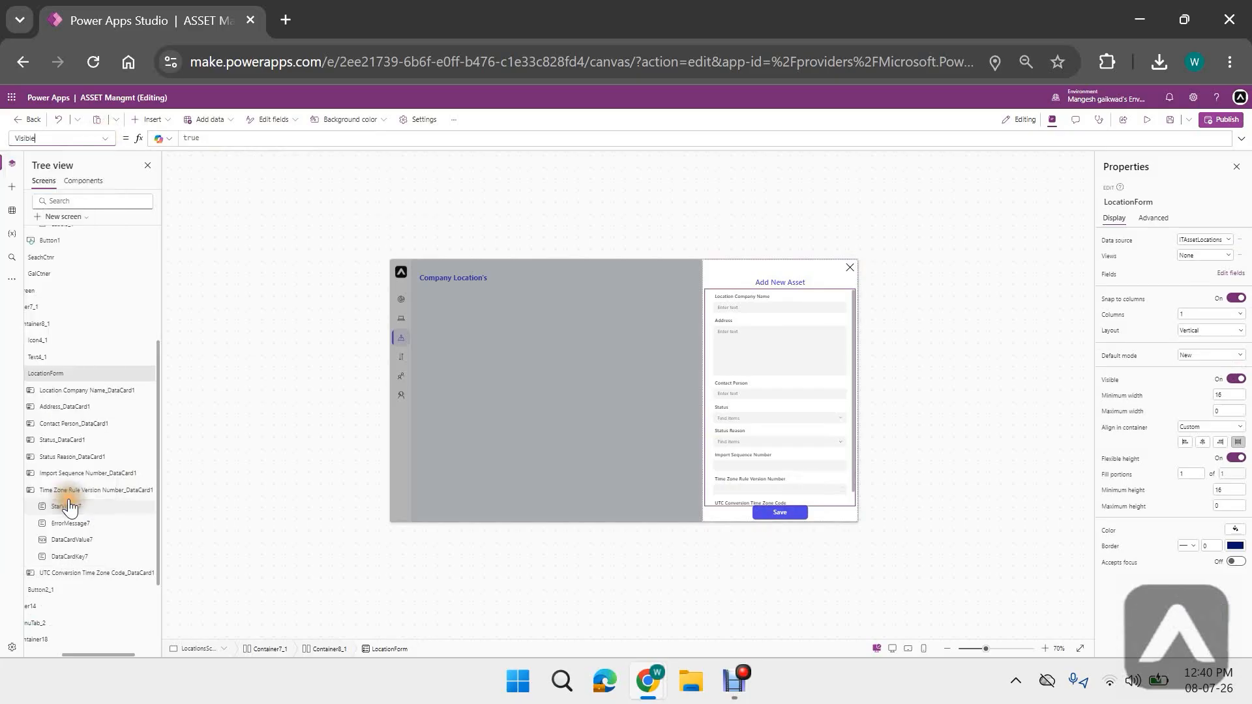
pyautogui.click(103, 139)
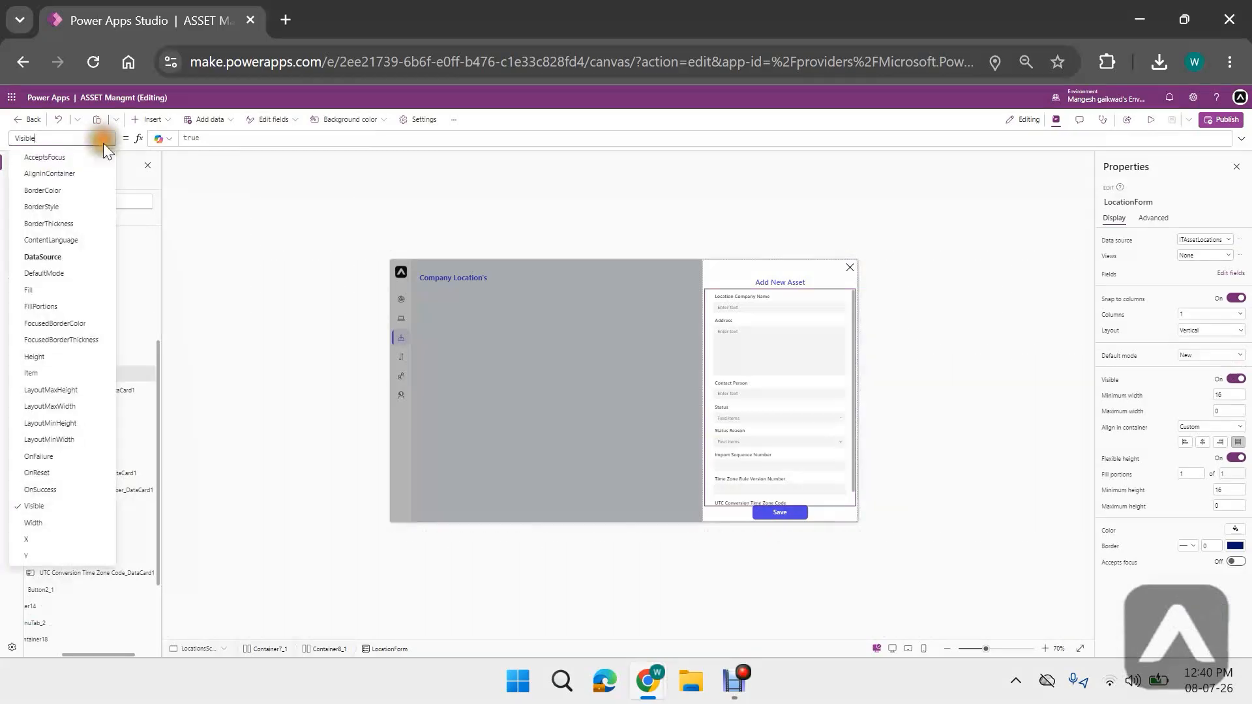
pyautogui.click(39, 490)
pyautogui.doubleClick(222, 137)
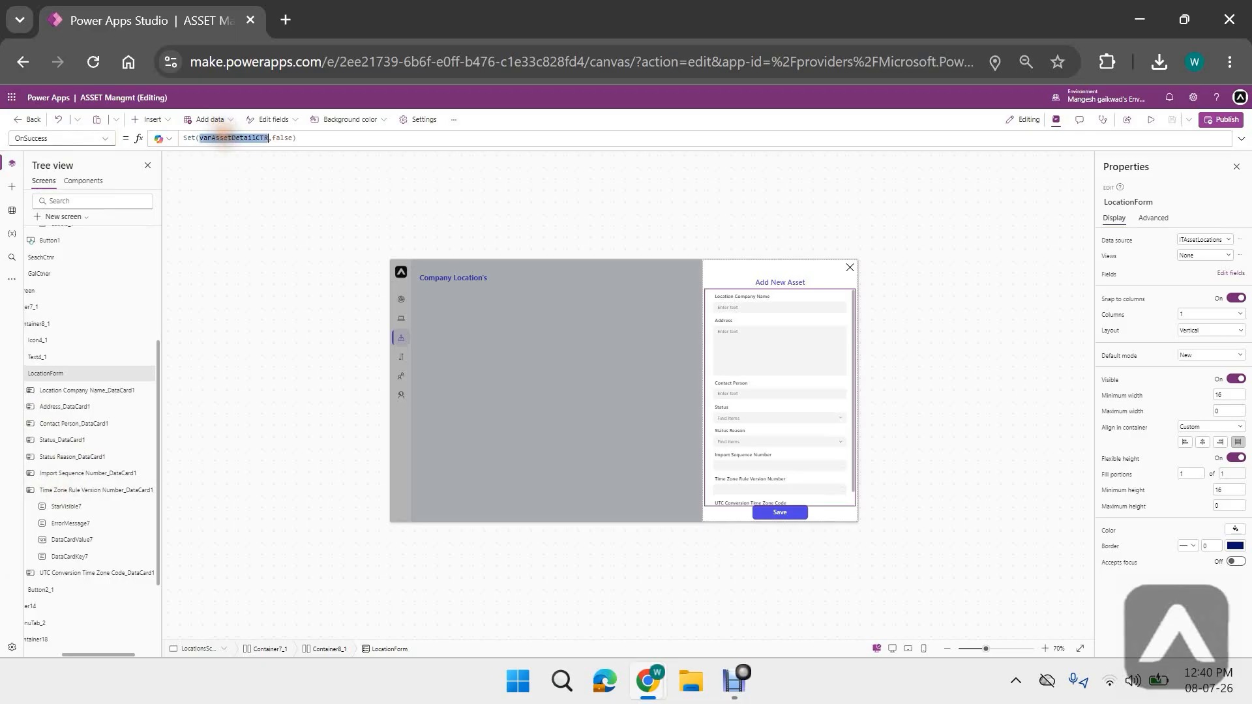
pyautogui.write('VarlocationCTR')
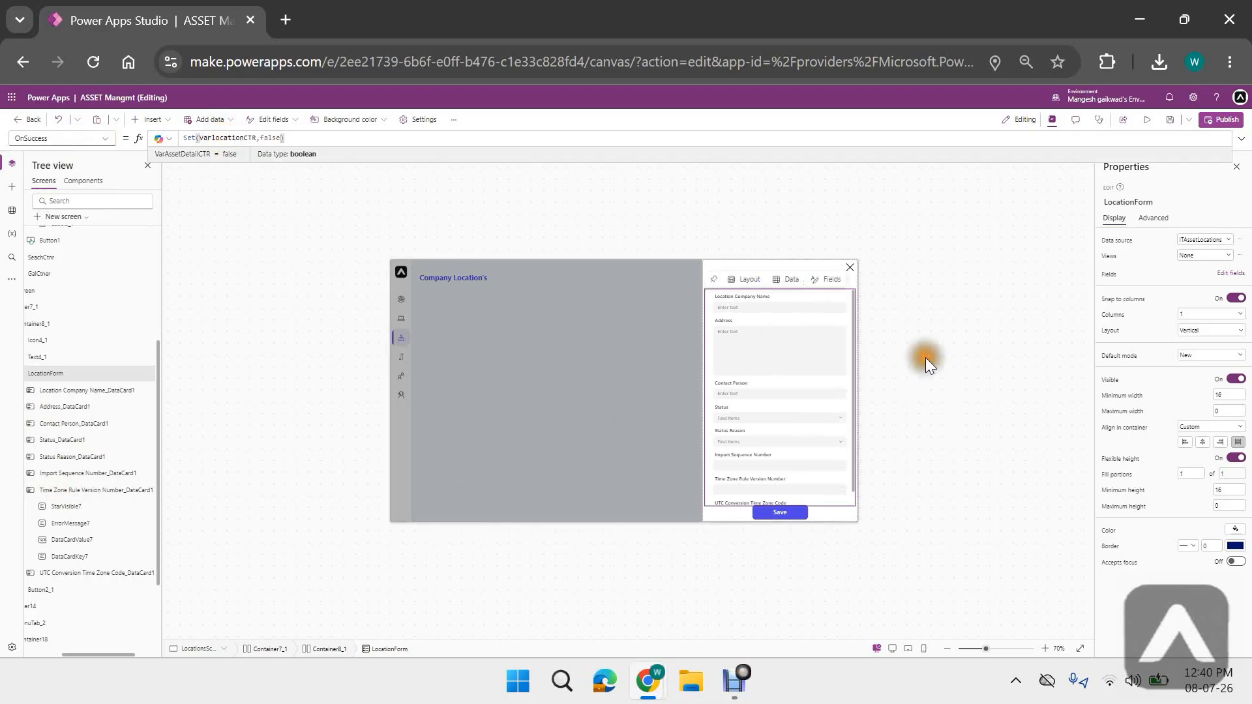
pyautogui.click(956, 229)
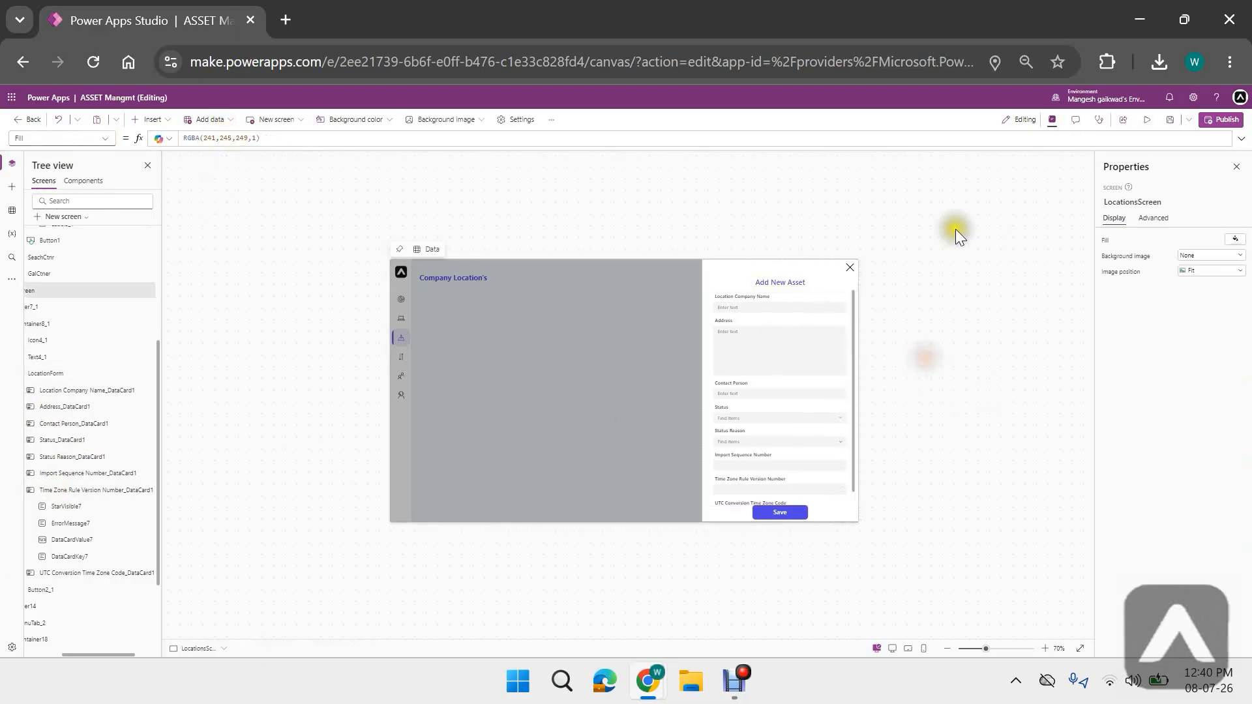
# - Change the form title formula's texts to "Add New Company Location", "Edit Company Details" and "View Company Details" for the new, edit and view modes
pyautogui.click(761, 281)
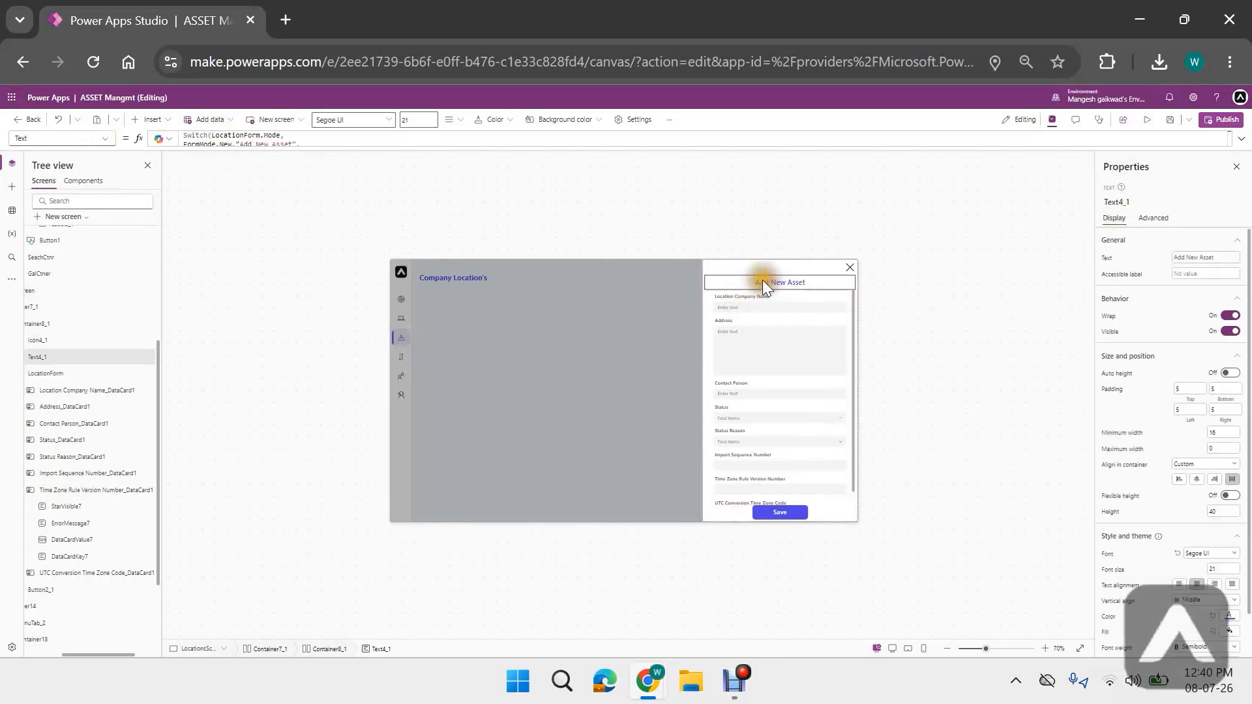
pyautogui.click(1241, 138)
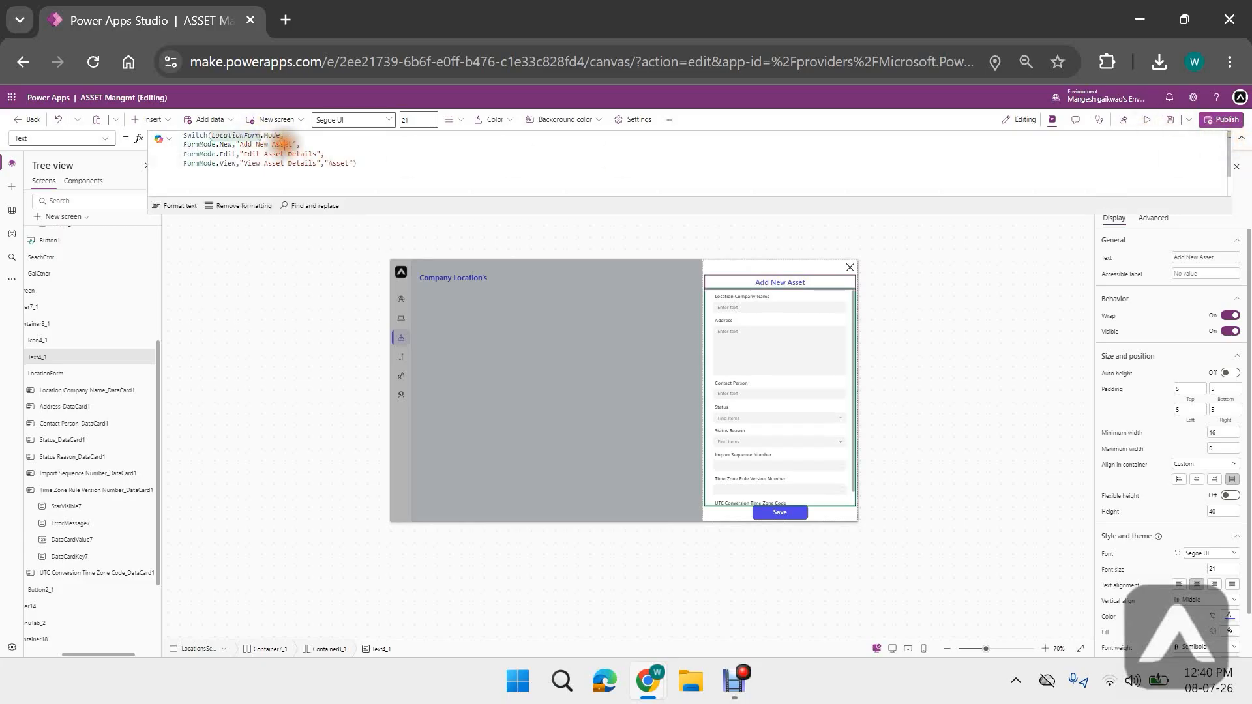
pyautogui.doubleClick(281, 144)
pyautogui.write('Location')
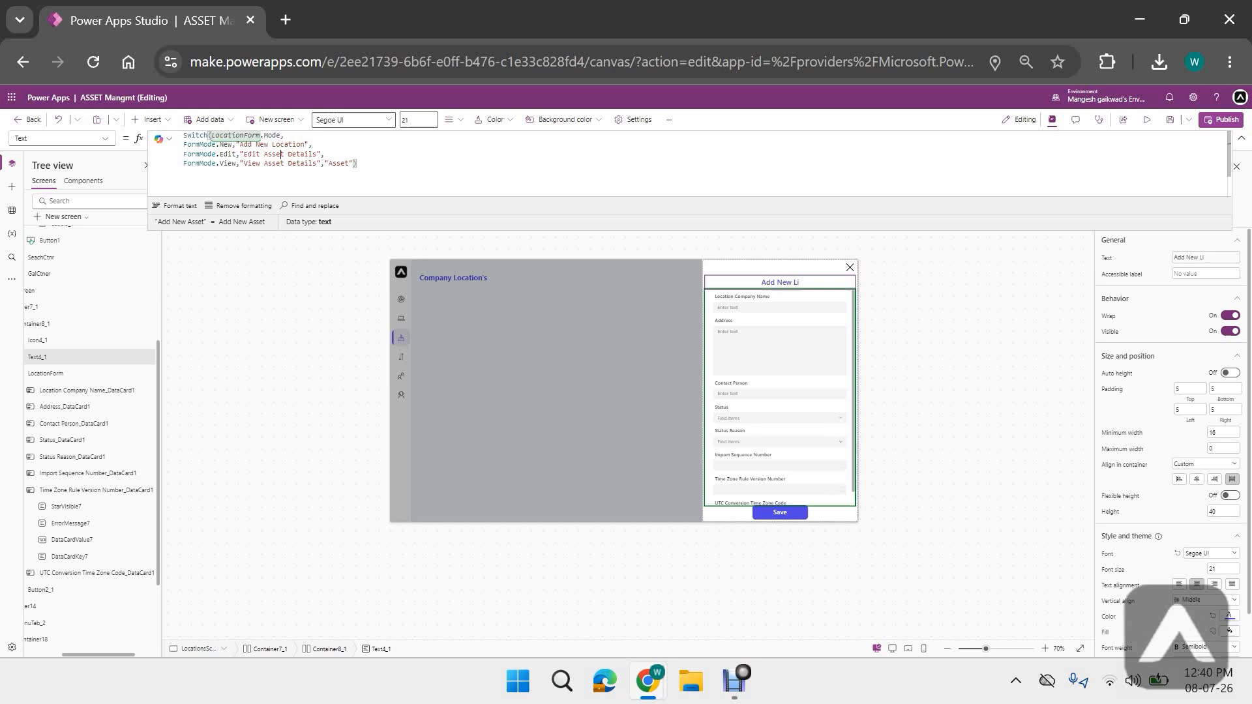
pyautogui.doubleClick(282, 153)
pyautogui.write('Location')
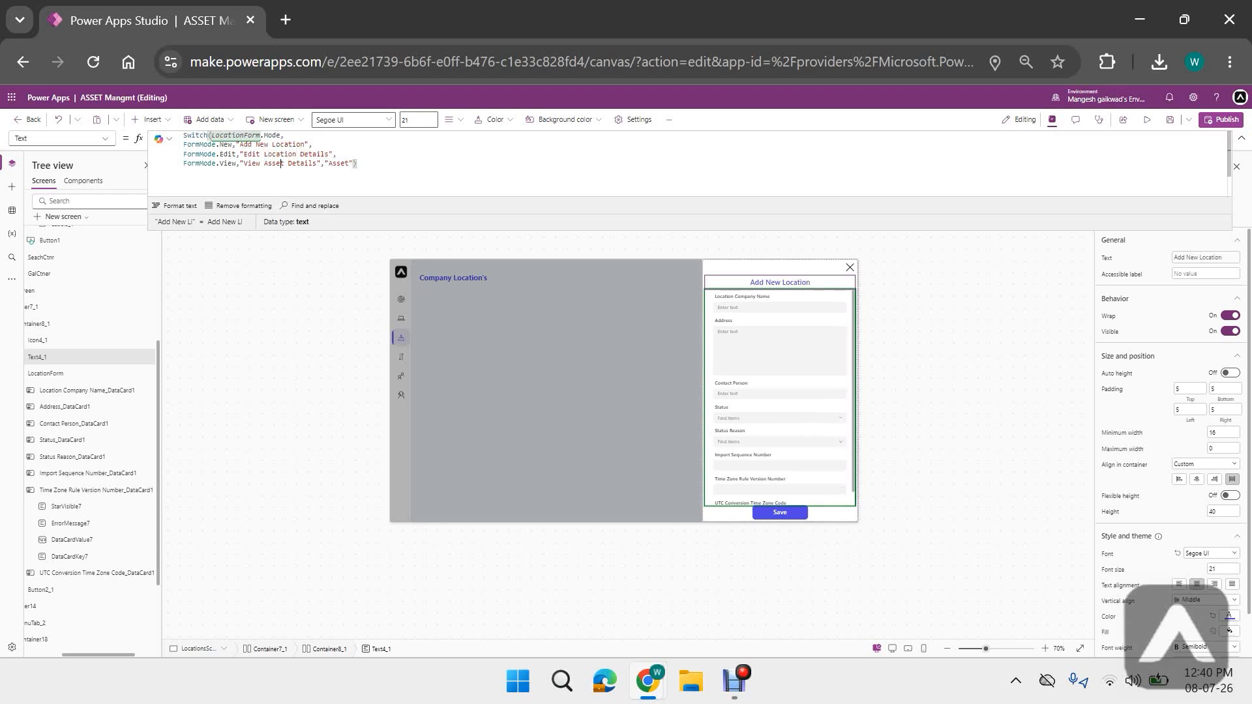
pyautogui.doubleClick(282, 163)
pyautogui.write('Loca')
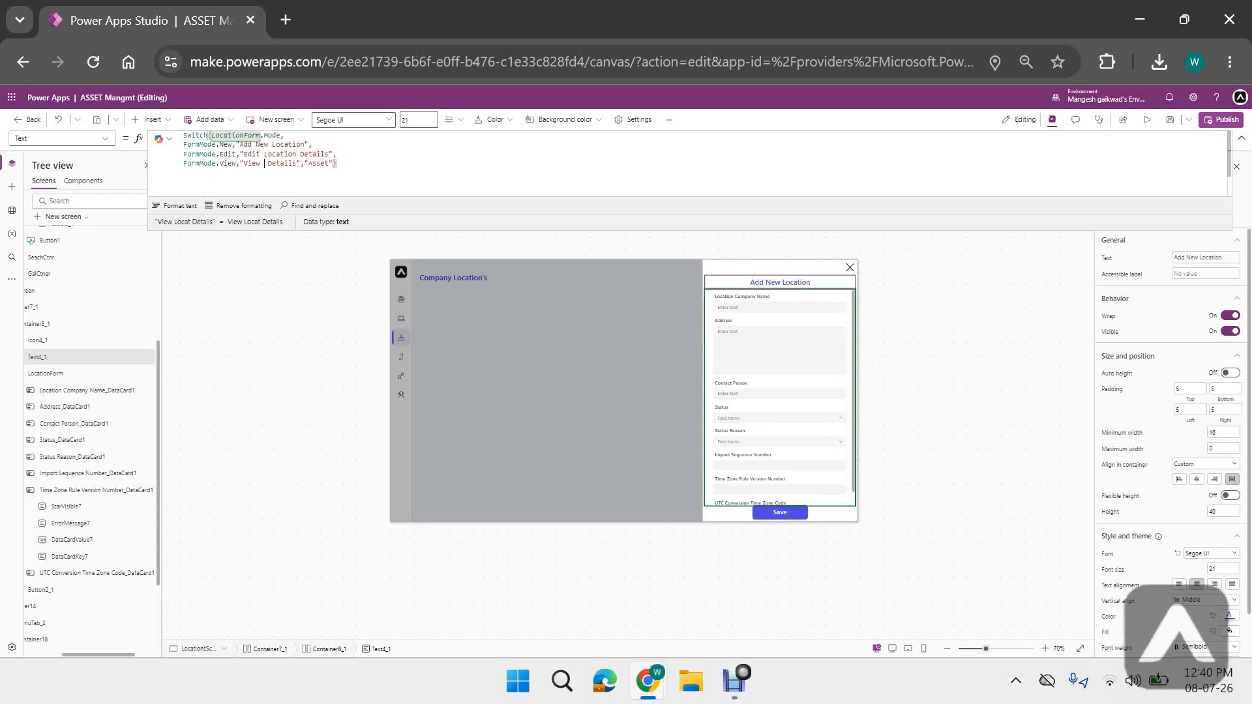
pyautogui.write('Company')
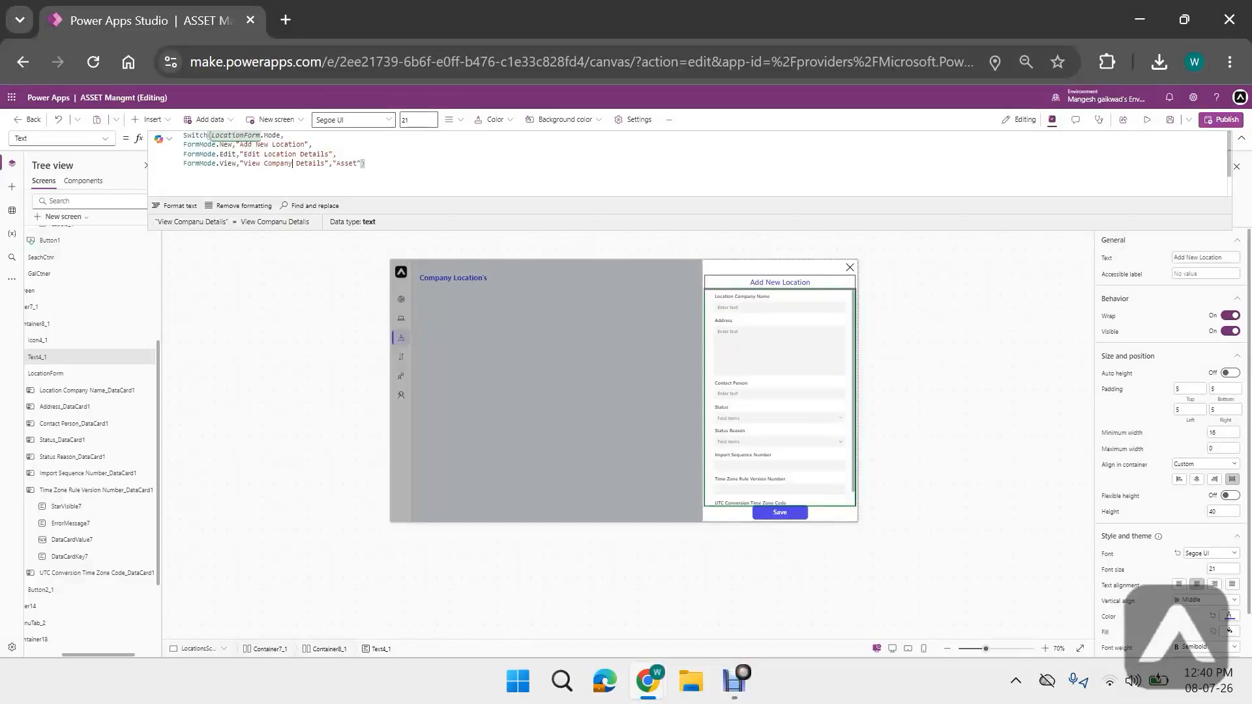
pyautogui.doubleClick(280, 154)
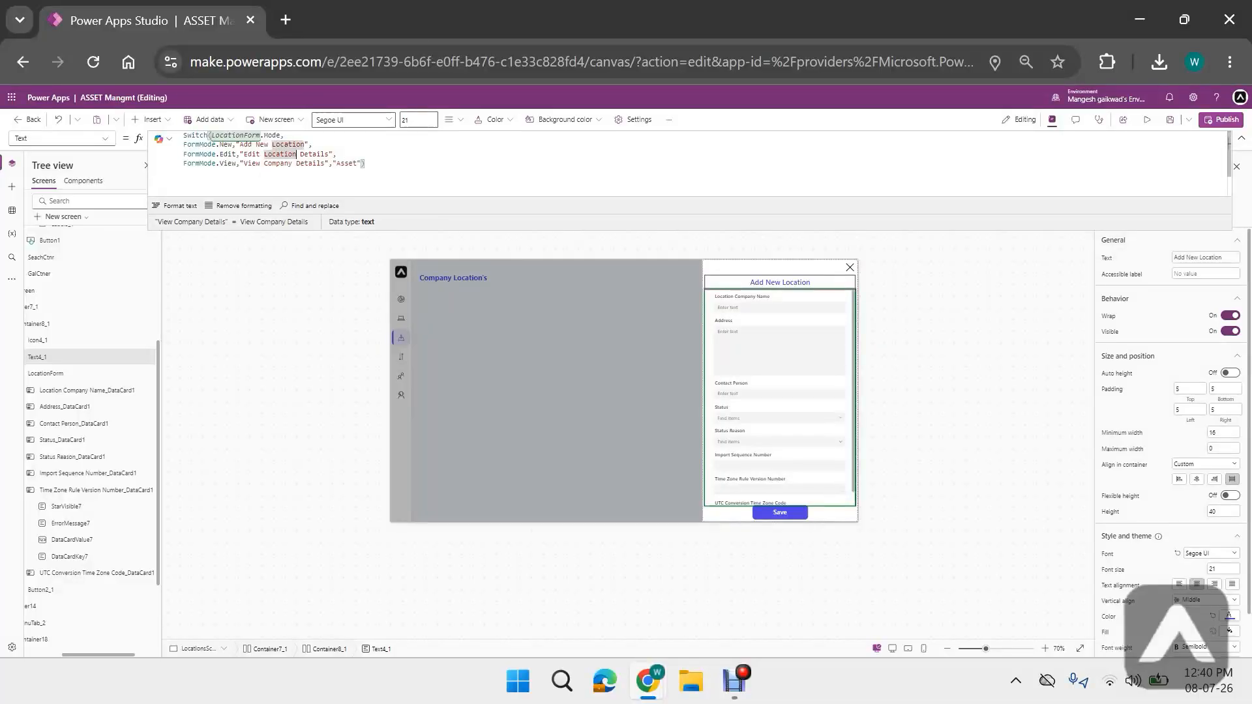
pyautogui.doubleClick(293, 144)
pyautogui.write('Company')
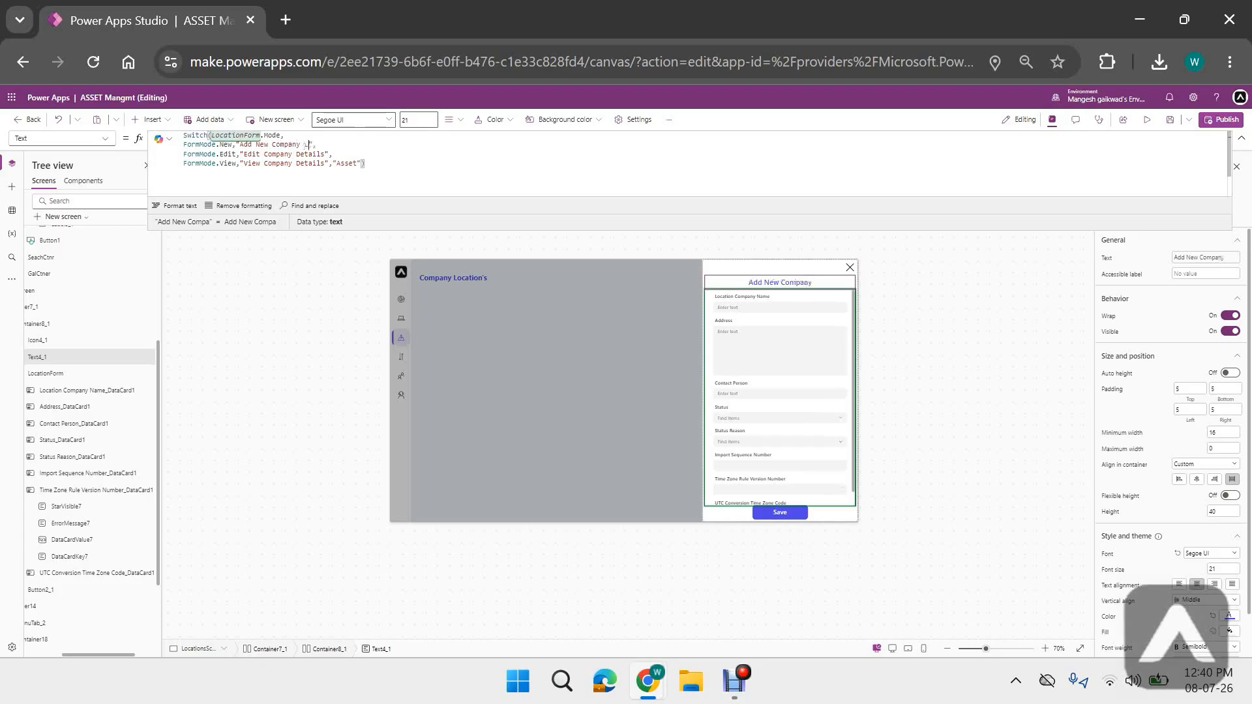
pyautogui.write(' Location')
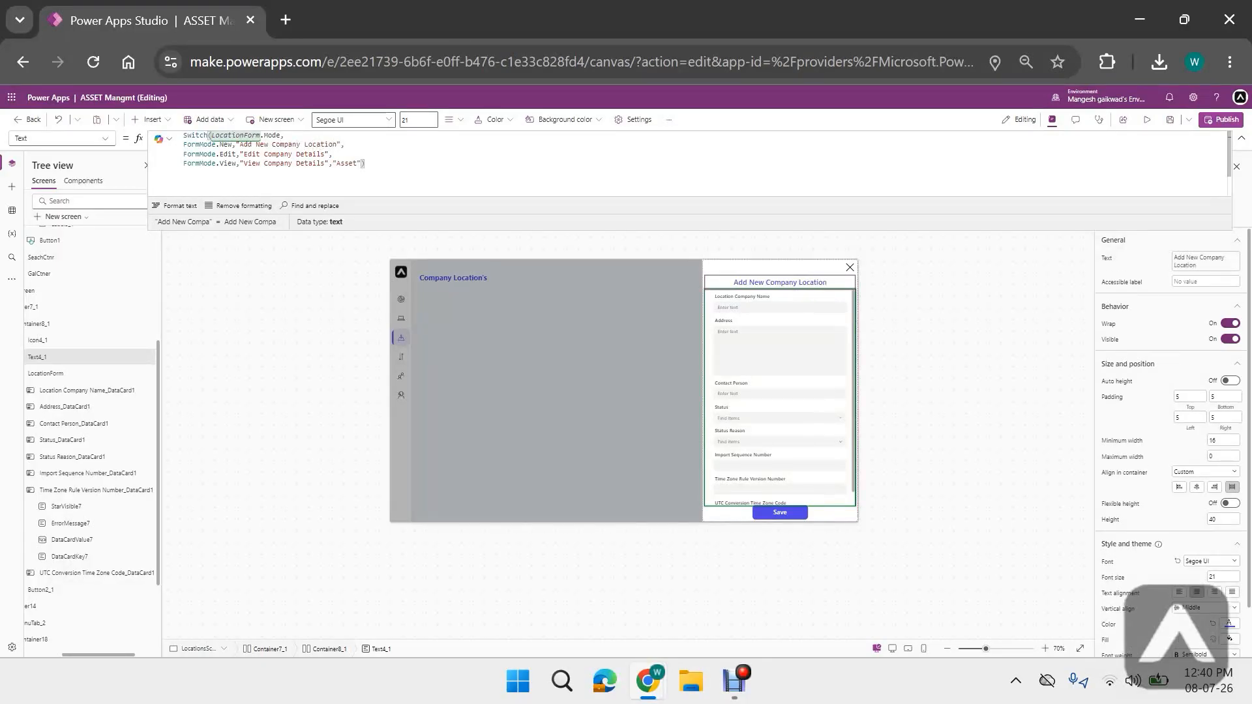
pyautogui.click(968, 308)
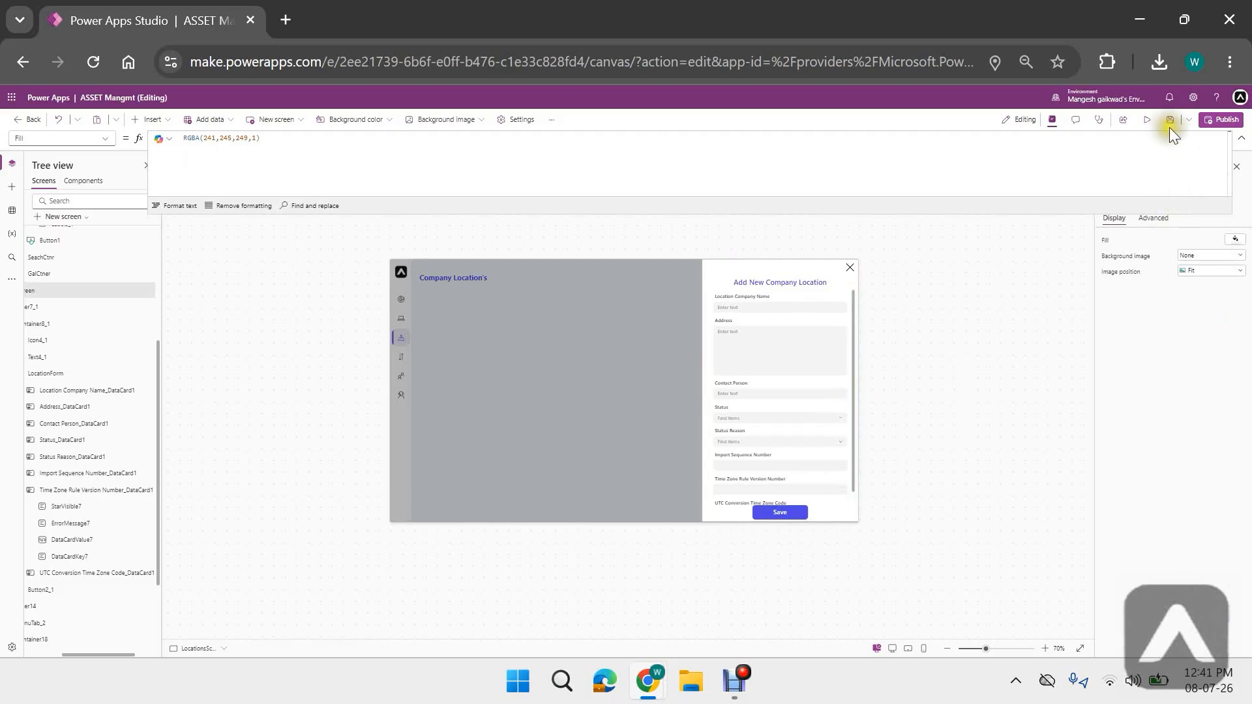
# - Preview the locations screen, try closing the form panel, look through its fields, and exit the preview
pyautogui.click(1146, 120)
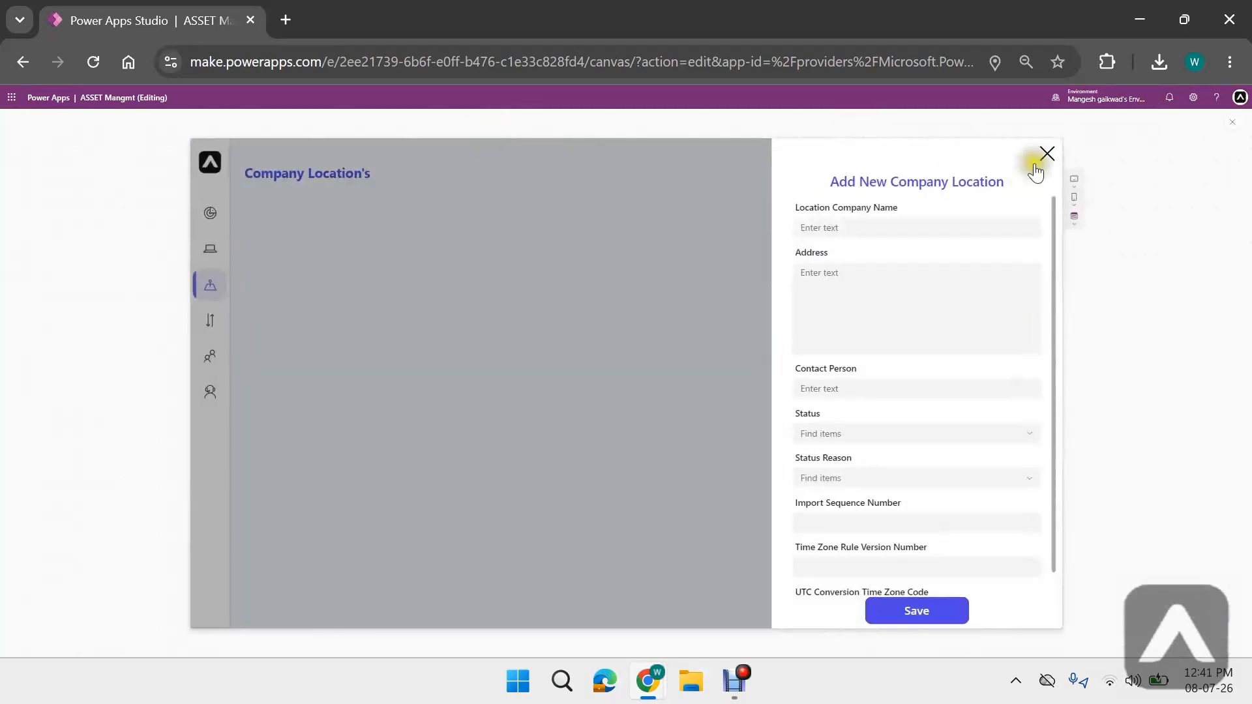
pyautogui.click(1046, 154)
pyautogui.click(1023, 172)
pyautogui.scroll(-1, 944, 408)
pyautogui.click(1232, 122)
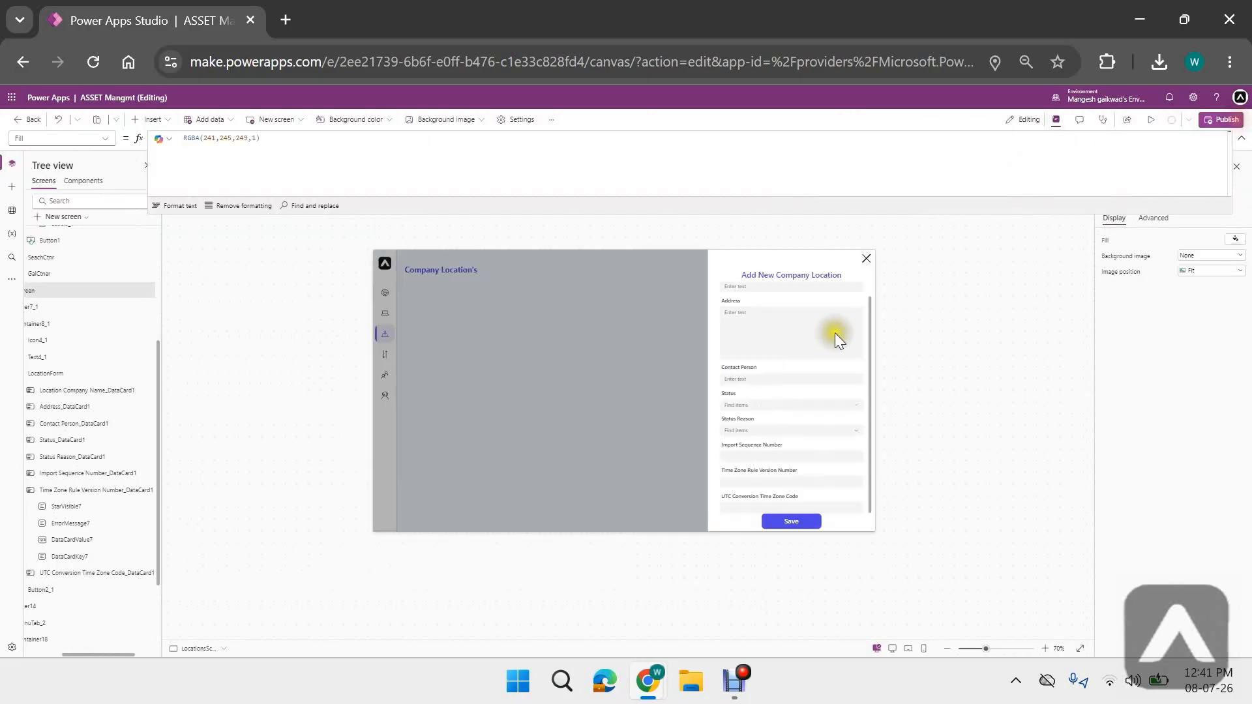
# - Remove the Status and Status Reason fields from LocationForm
pyautogui.click(817, 405)
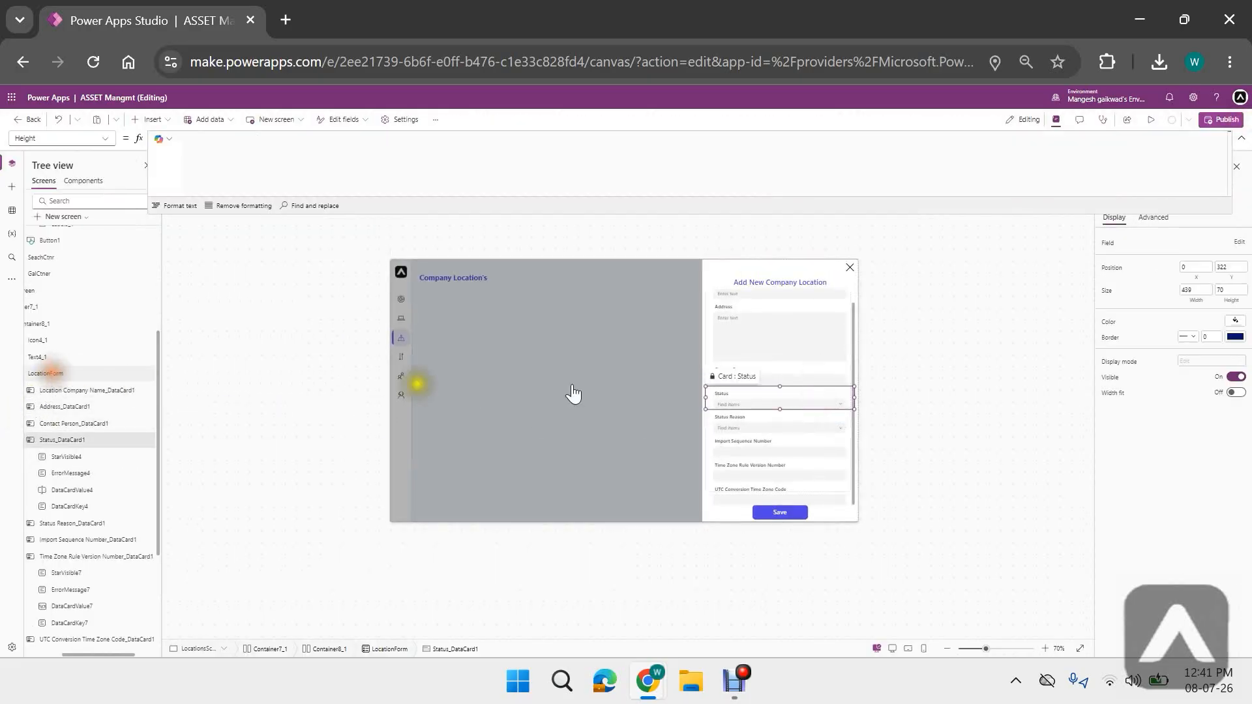
pyautogui.click(52, 374)
pyautogui.click(1227, 273)
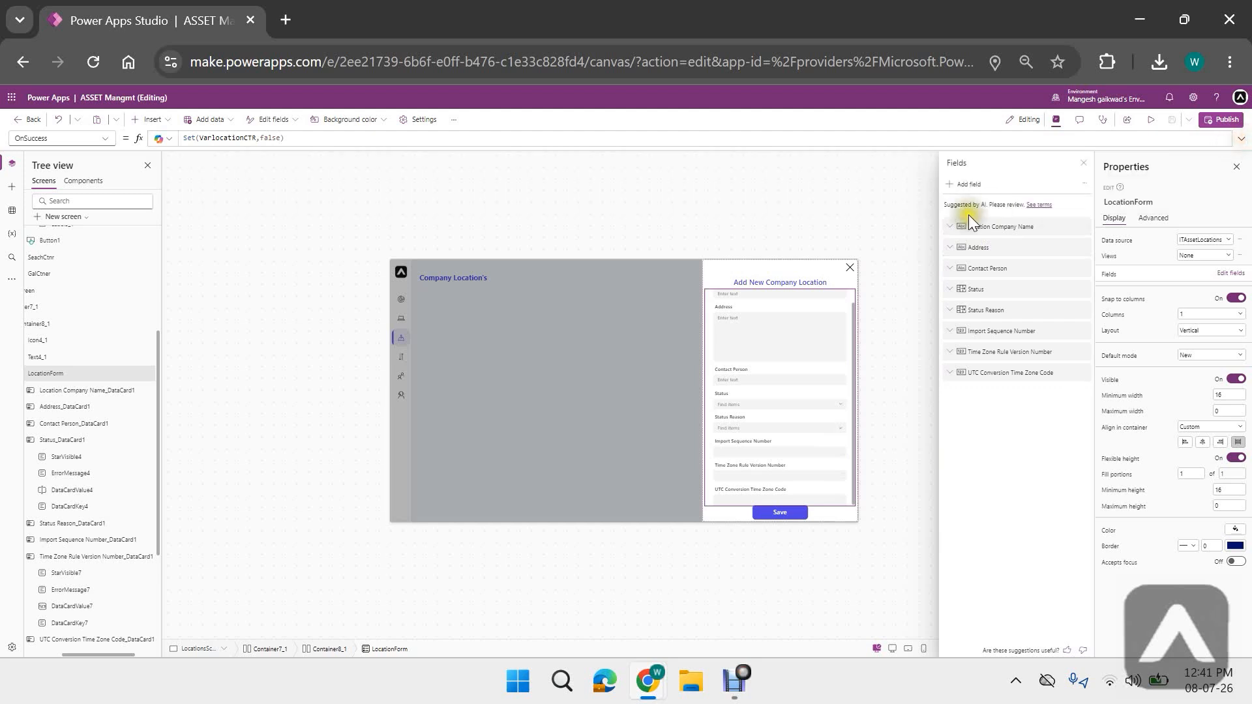
pyautogui.click(1083, 290)
pyautogui.click(1088, 359)
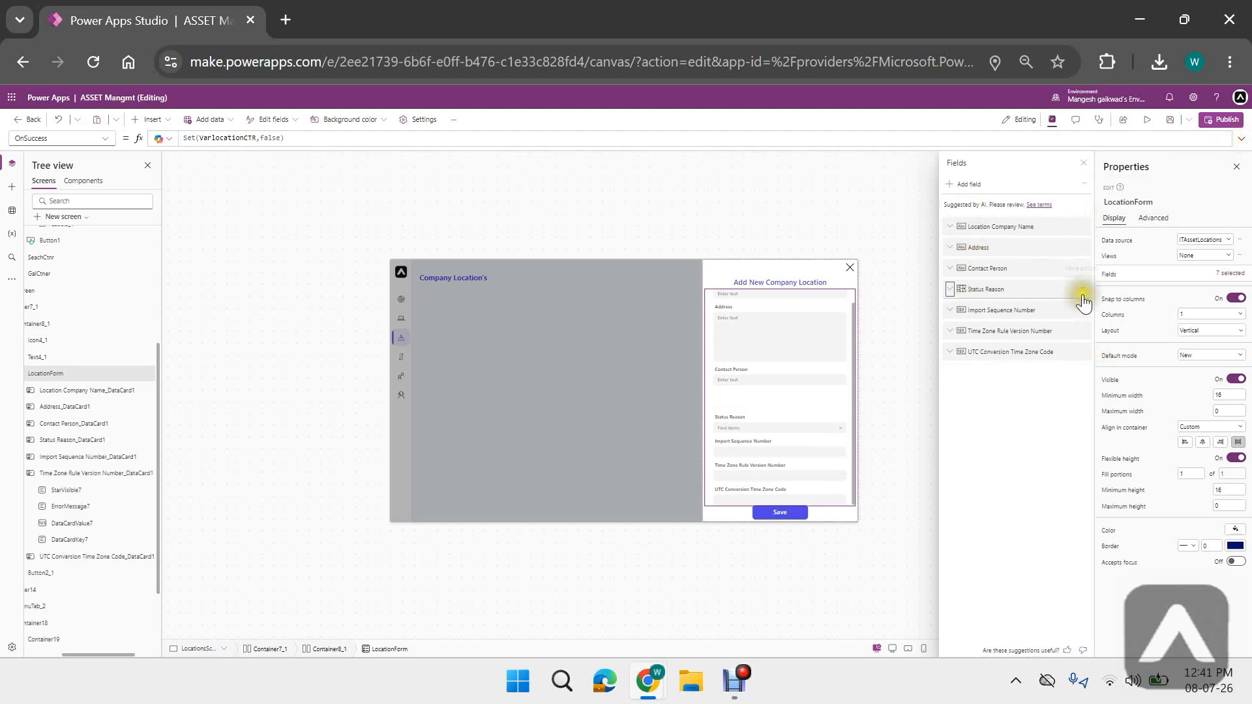
pyautogui.click(1081, 292)
pyautogui.click(1083, 290)
pyautogui.click(1088, 359)
# - Remove the Import Sequence Number, Time Zone Rule Version Number and UTC Conversion Time Zone Code fields from LocationForm
pyautogui.click(1083, 289)
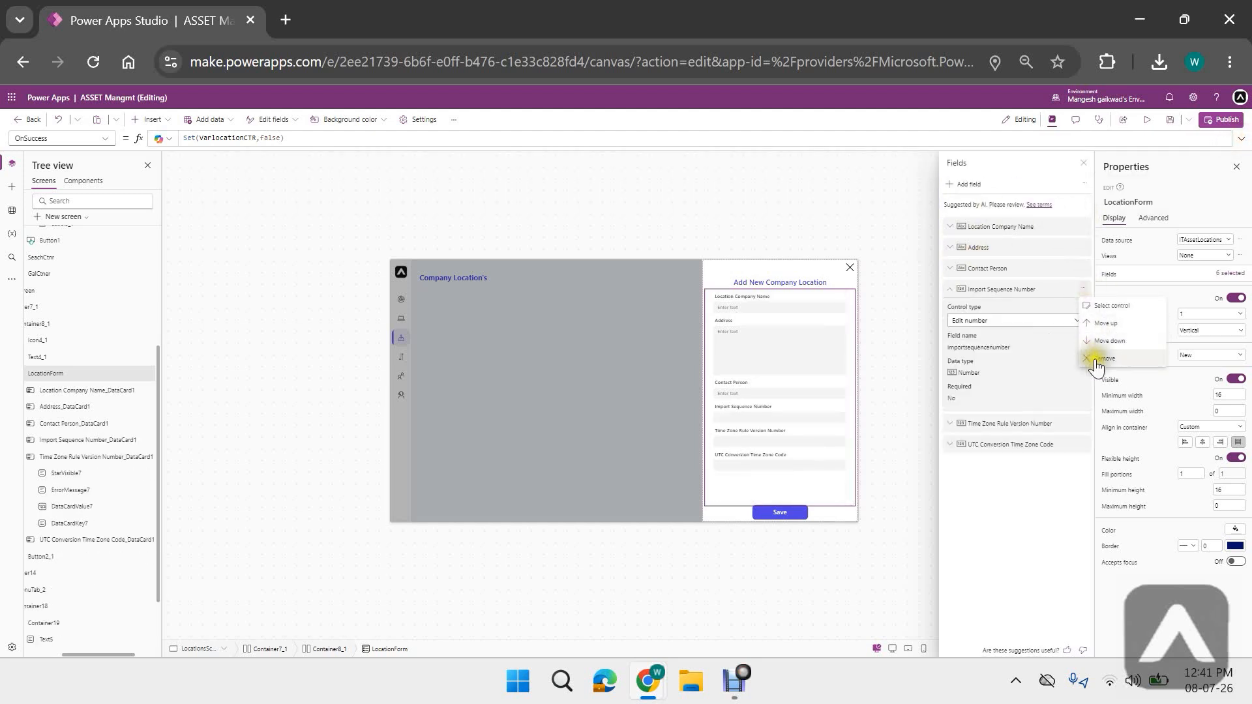
pyautogui.click(1089, 357)
pyautogui.click(1083, 290)
pyautogui.click(1087, 358)
pyautogui.click(1083, 289)
pyautogui.click(1087, 358)
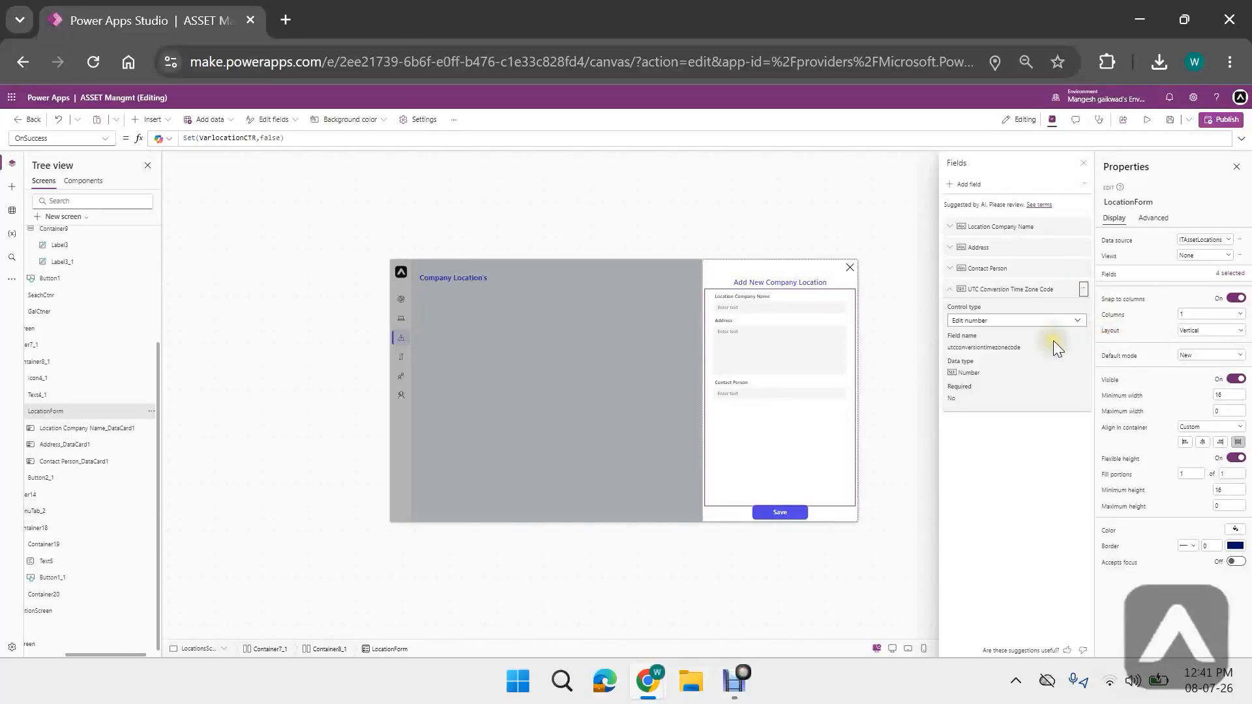
# - Open the ITAssetLocations table for editing and add a column named Longitude with the Decimal data type
pyautogui.click(11, 210)
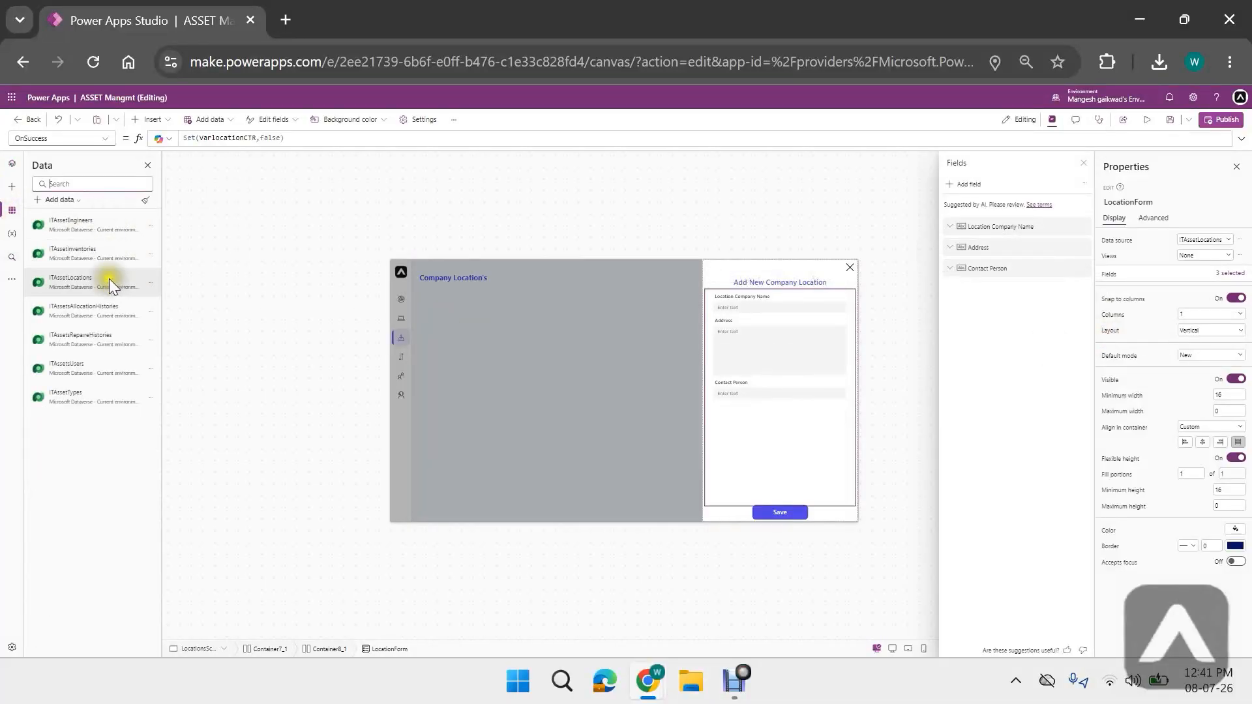
pyautogui.click(149, 287)
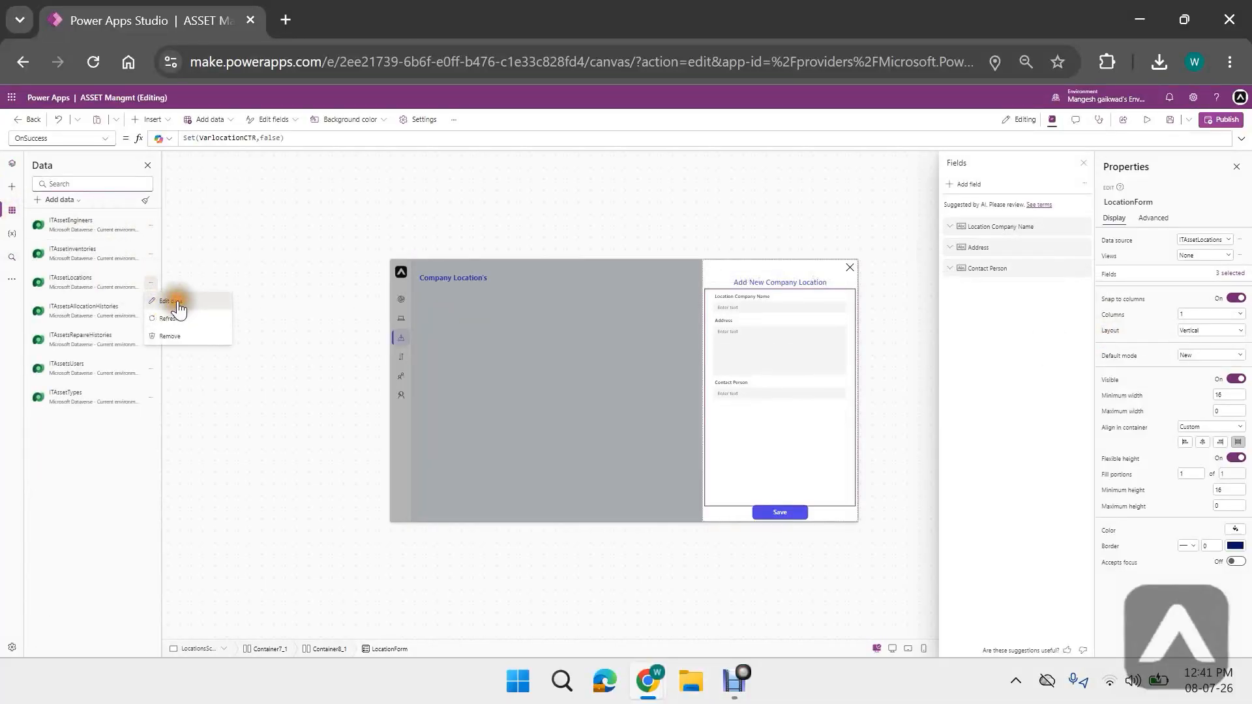
pyautogui.click(176, 301)
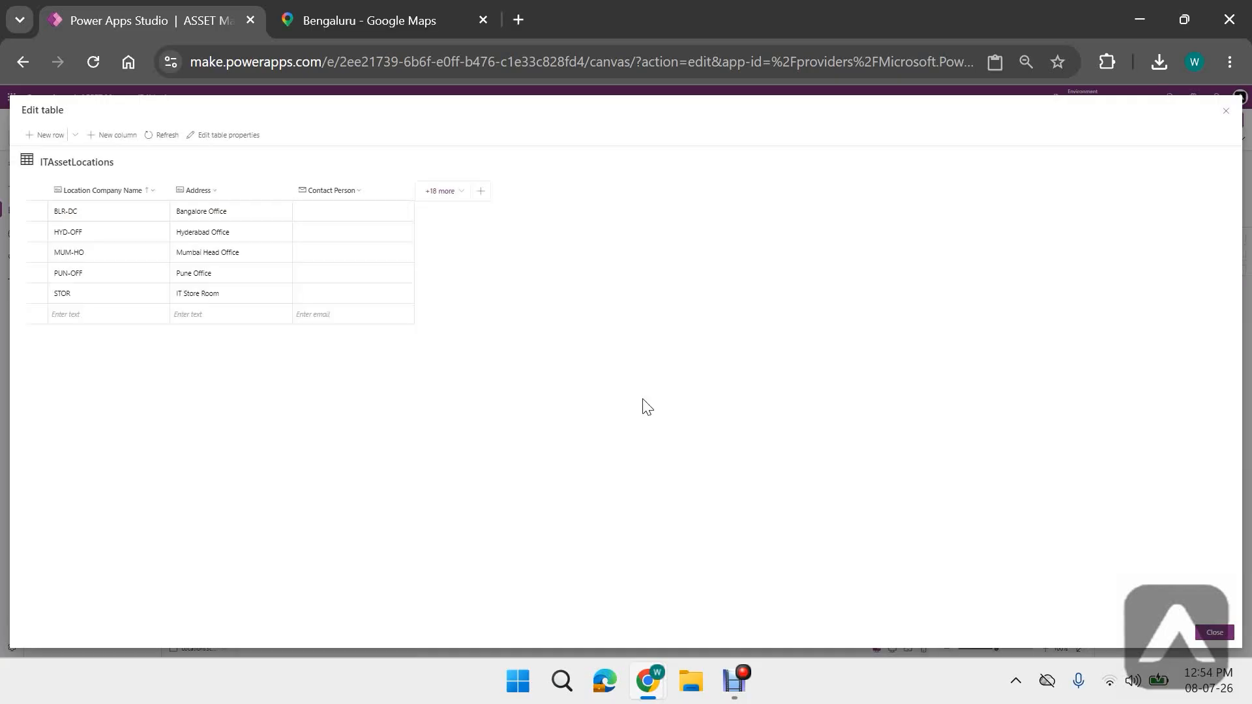
pyautogui.click(479, 196)
pyautogui.click(1011, 158)
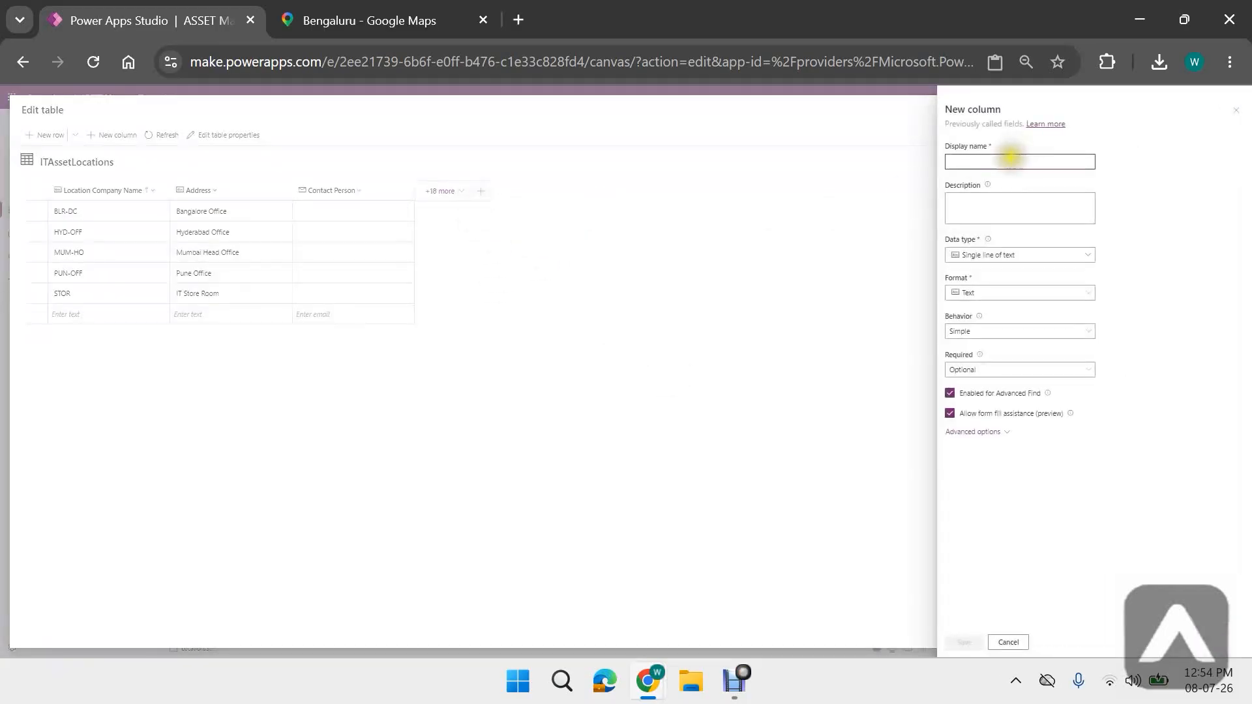
pyautogui.write('Longi')
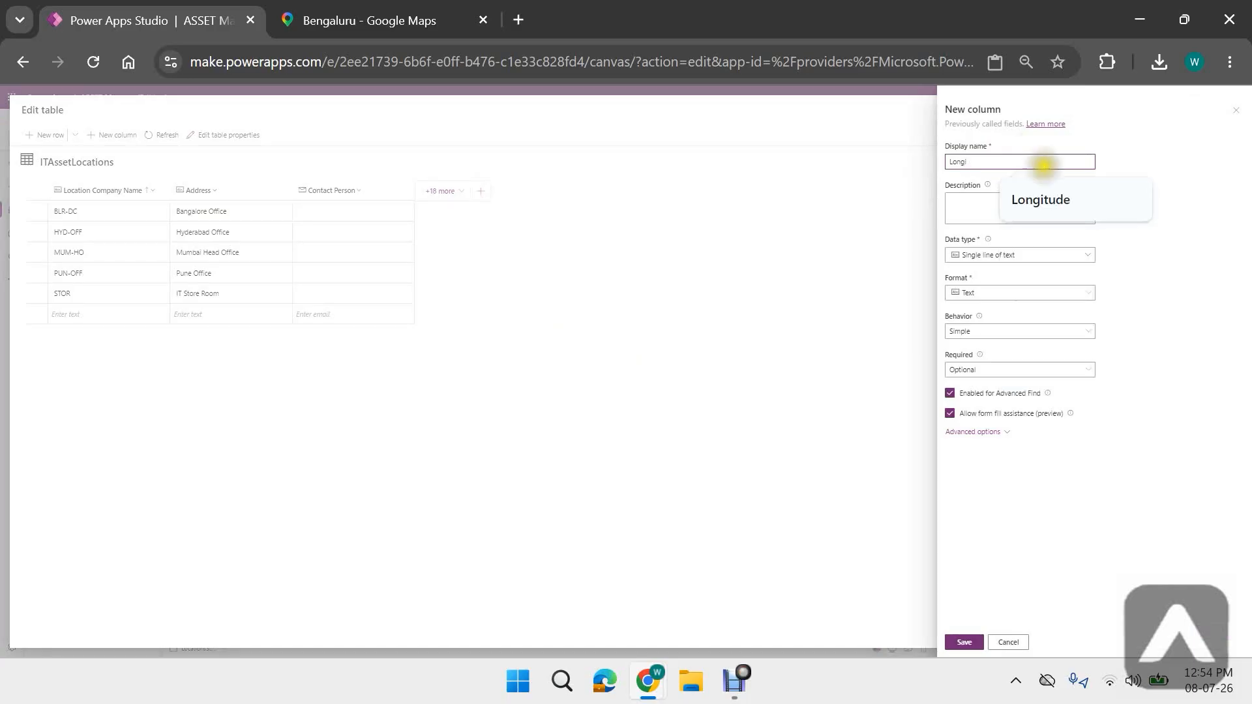
pyautogui.click(1036, 199)
pyautogui.click(1032, 257)
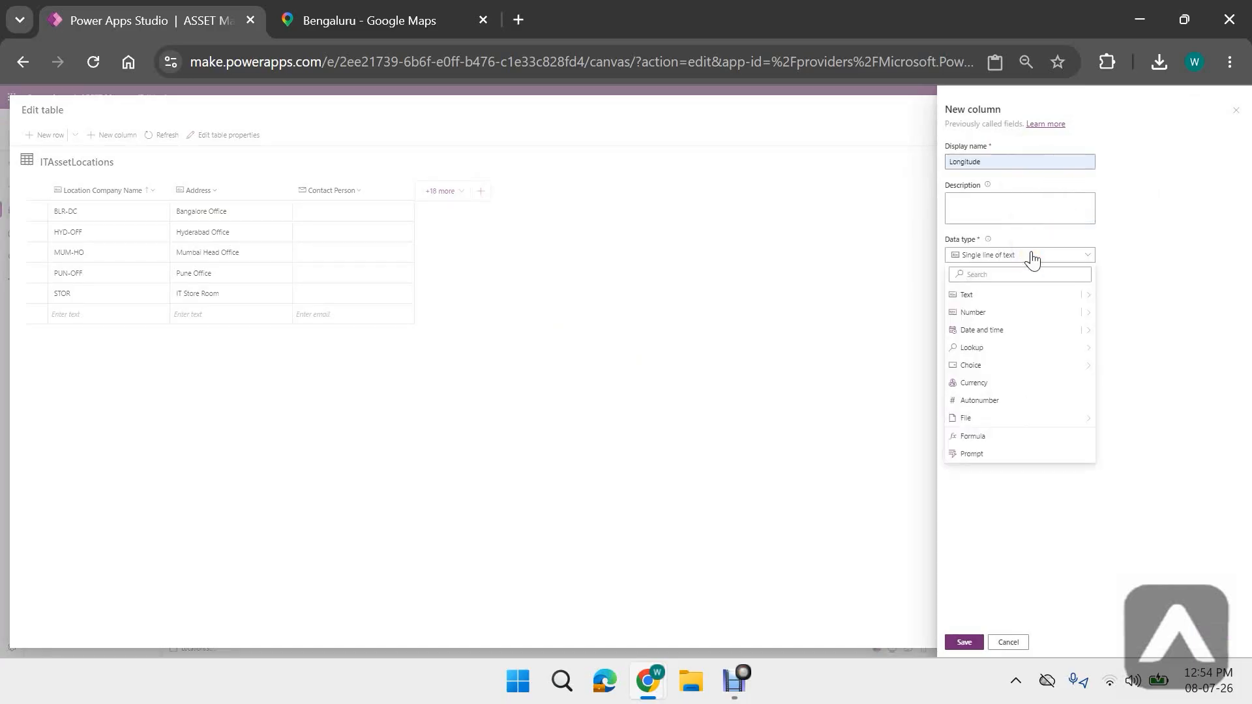
pyautogui.click(1109, 330)
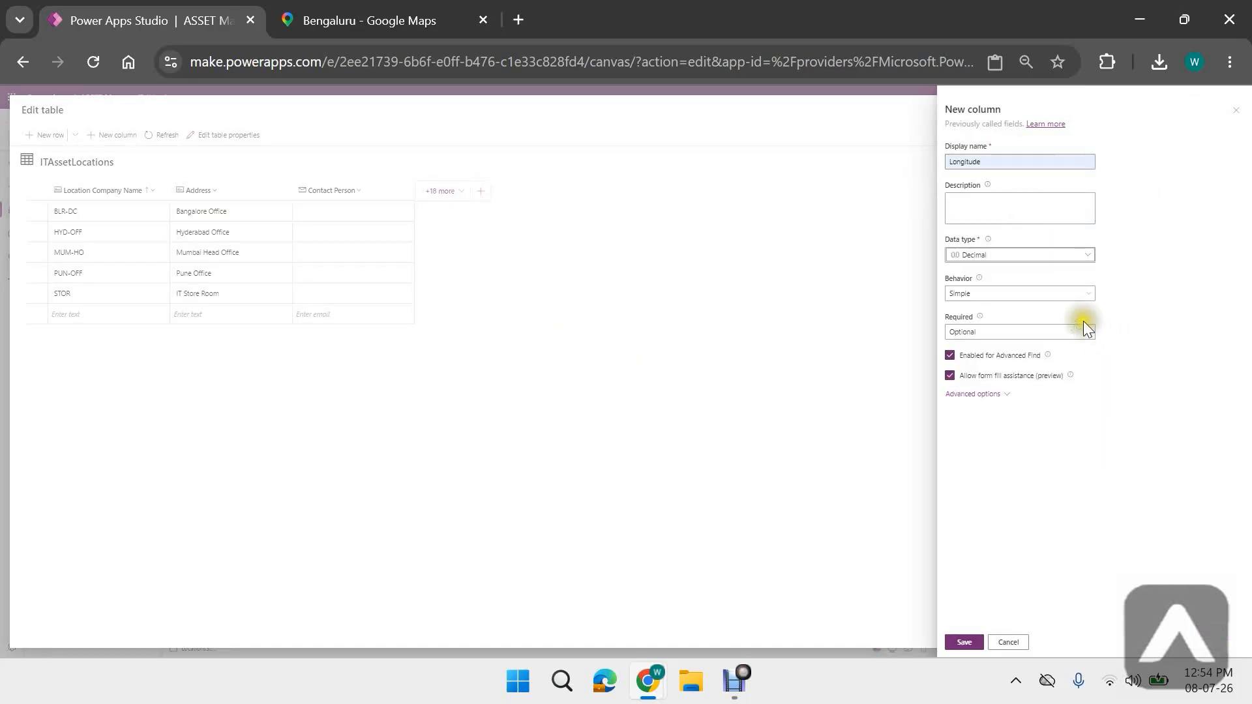
pyautogui.click(968, 645)
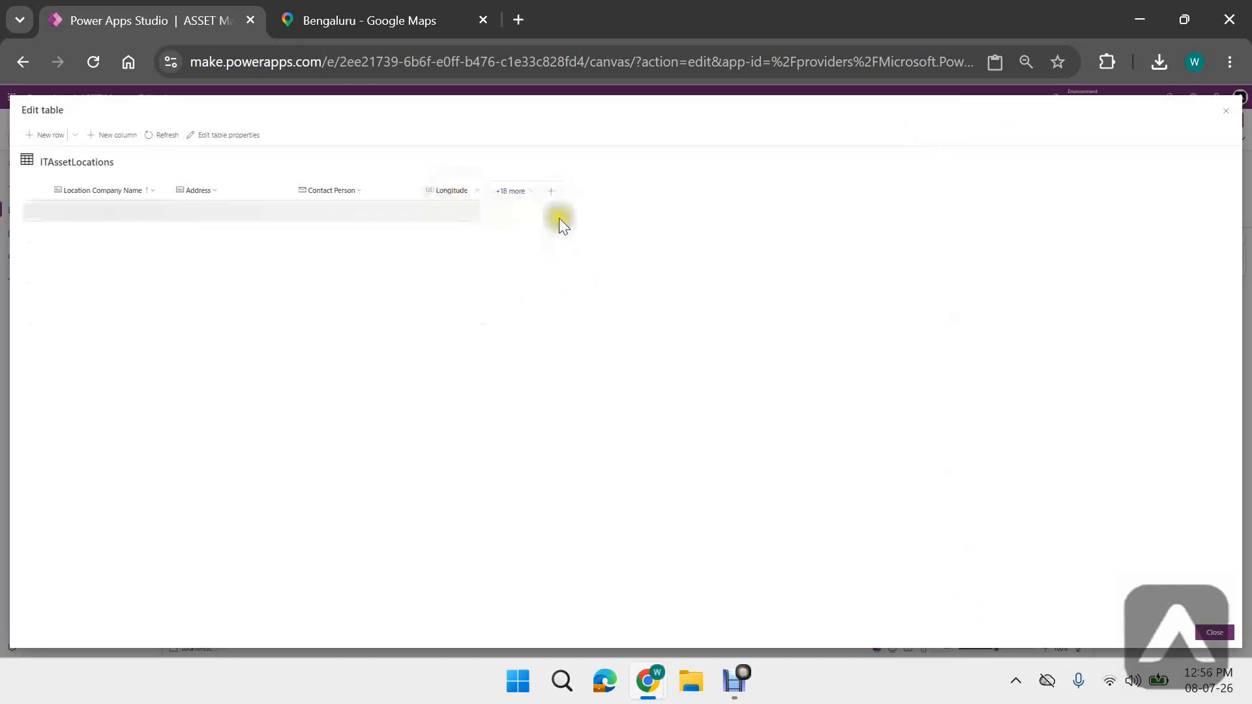
# - Add a column named Latitude with the Decimal data type to the ITAssetLocations table
pyautogui.click(552, 191)
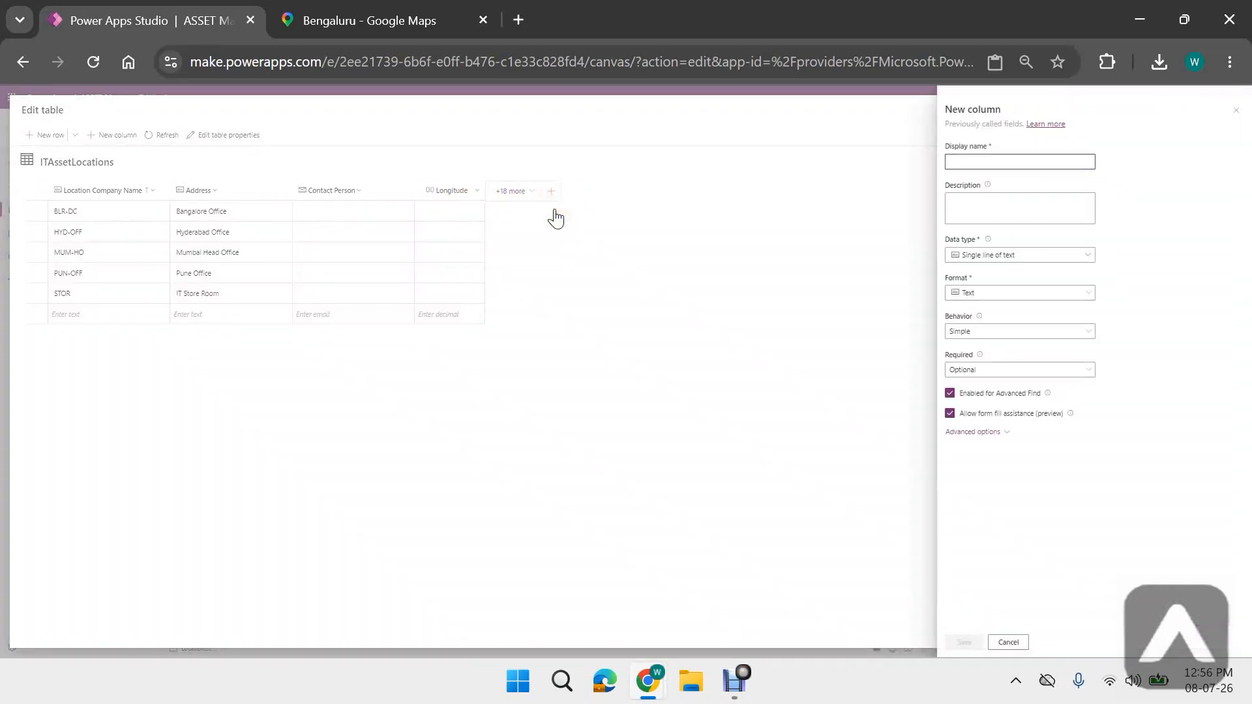
pyautogui.write('latitude')
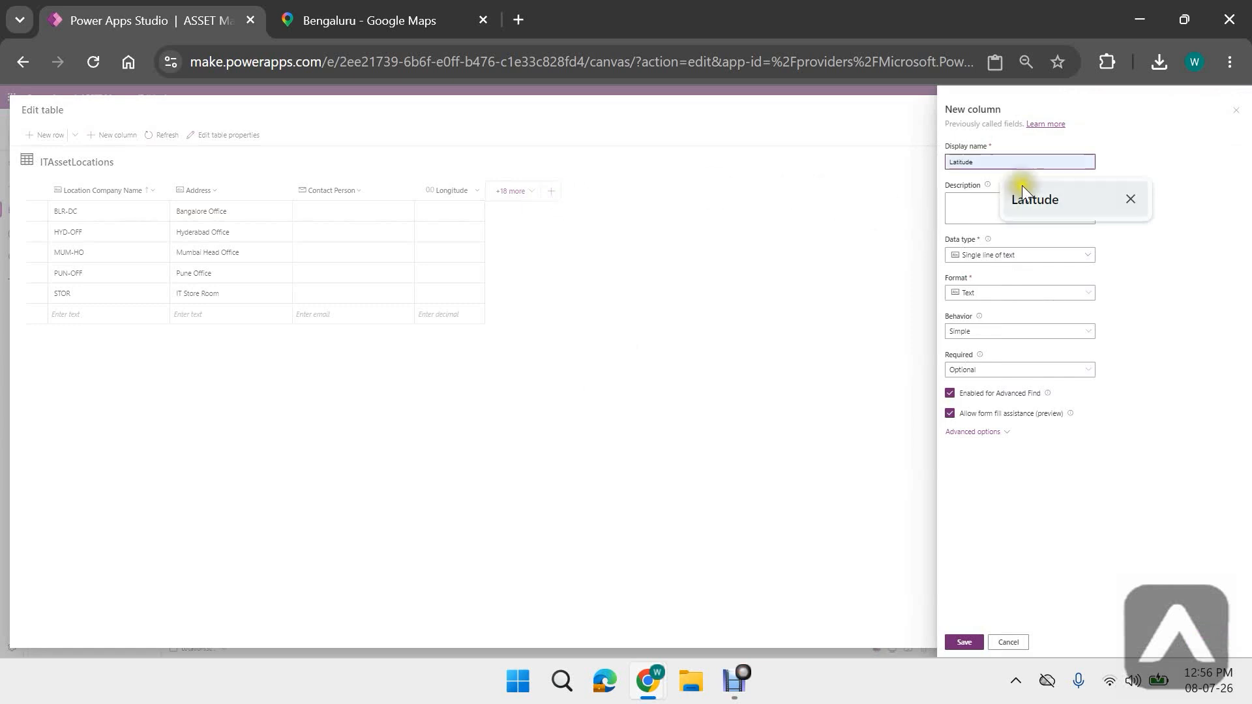
pyautogui.click(1030, 200)
pyautogui.click(1035, 255)
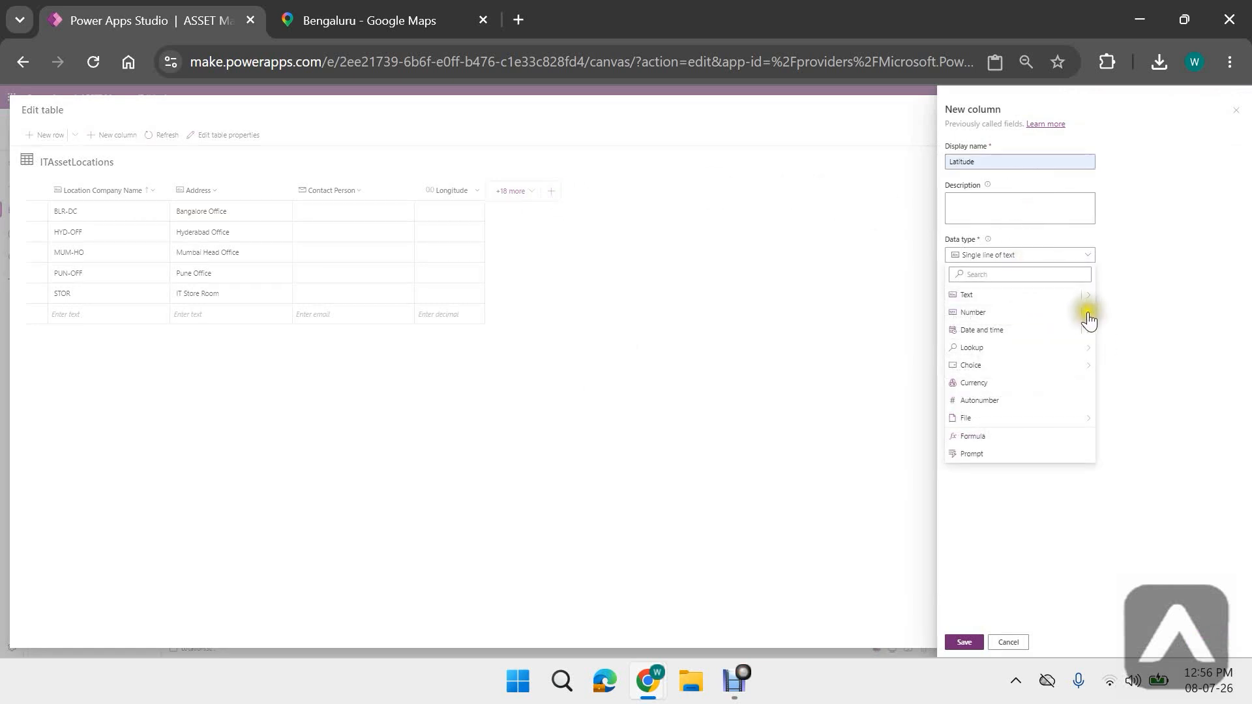
pyautogui.moveTo(1086, 313)
pyautogui.click(1119, 331)
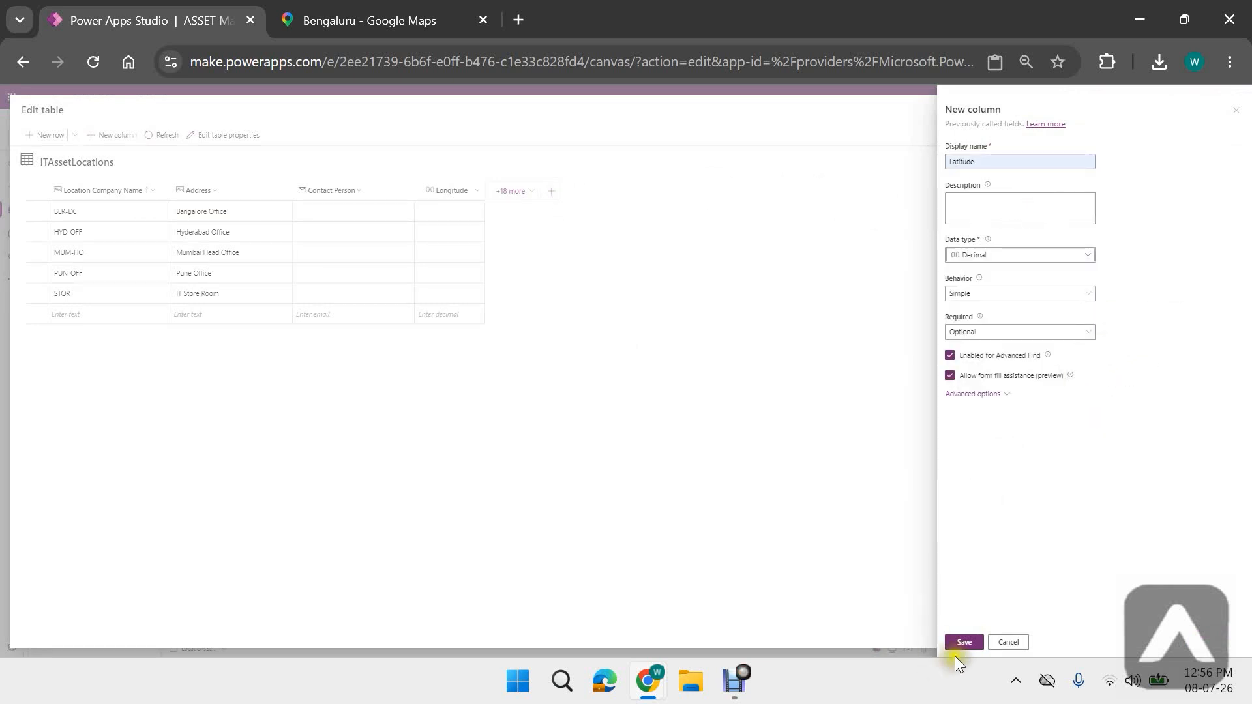
pyautogui.click(964, 641)
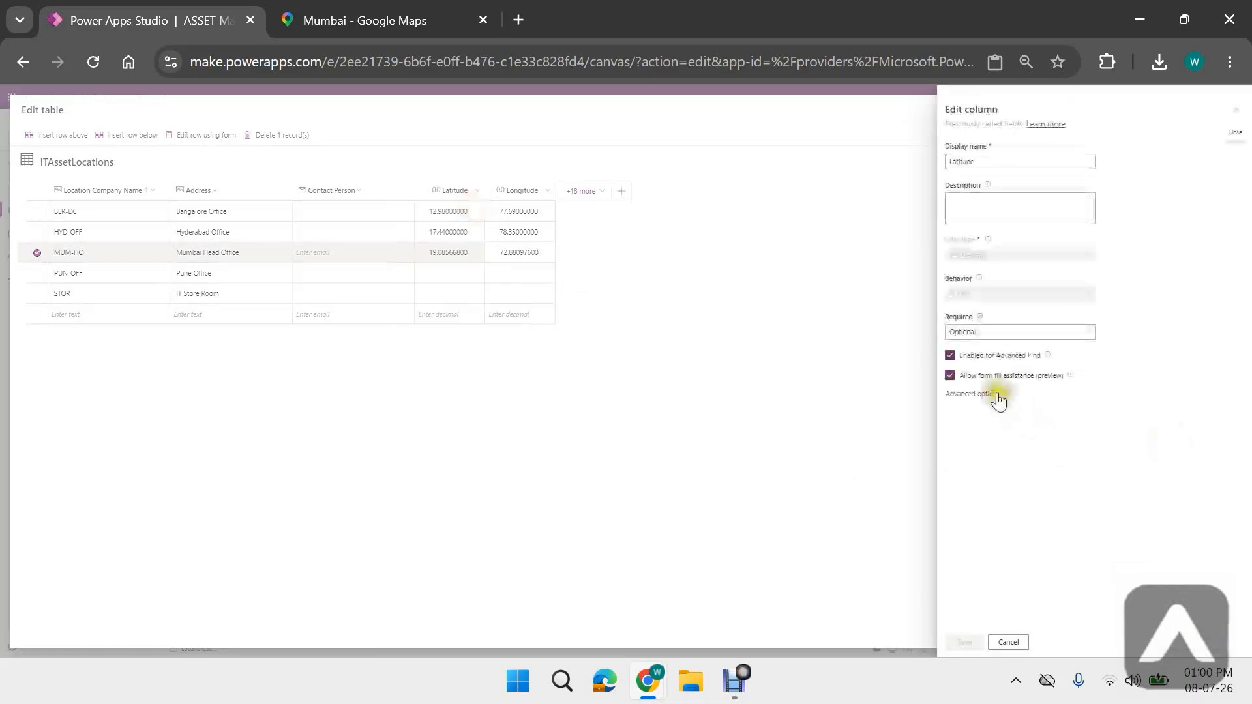
# - Set the Latitude column's decimal places to 6 in its advanced options and save the column
pyautogui.click(994, 394)
pyautogui.scroll(-2, 989, 502)
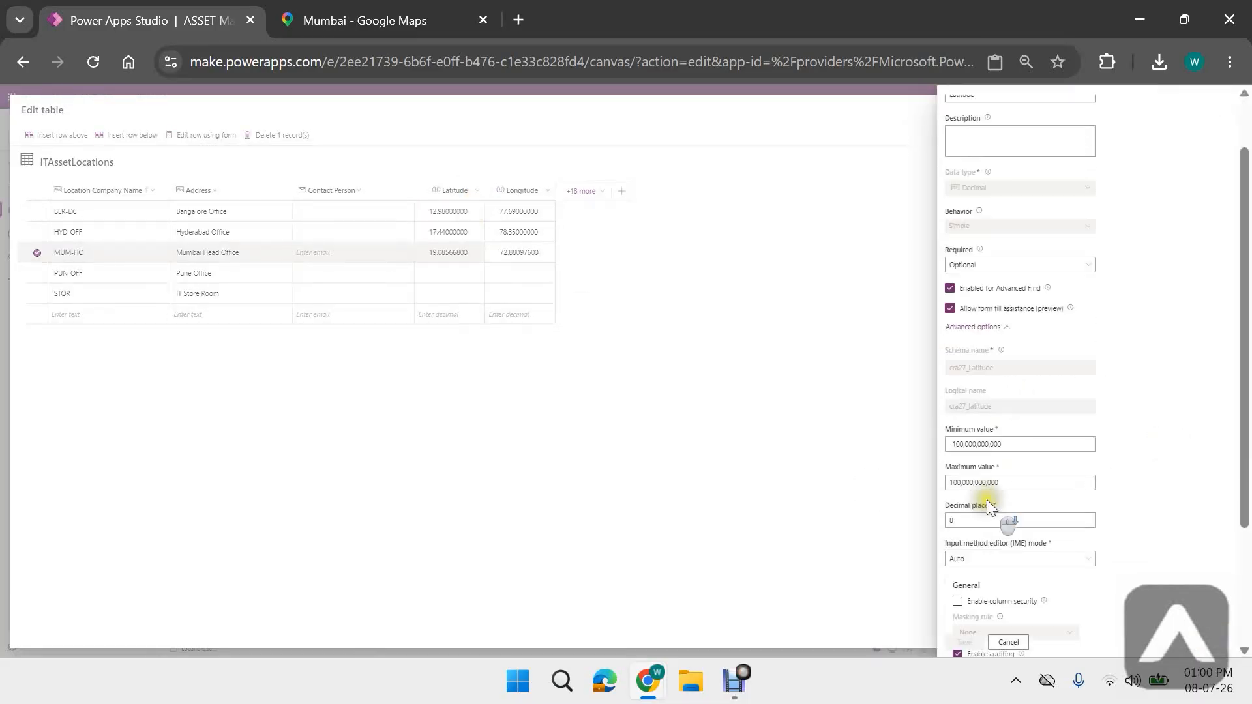
pyautogui.doubleClick(983, 488)
pyautogui.write('66')
pyautogui.press('BackSpace')
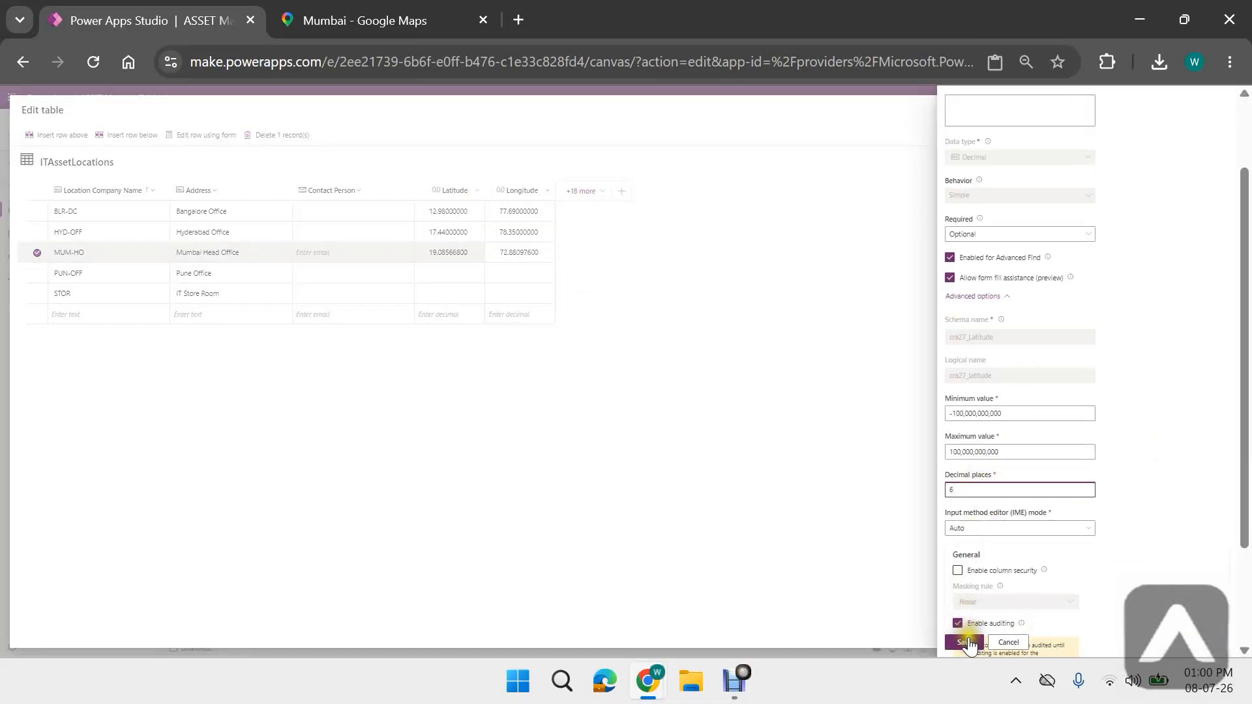
pyautogui.click(967, 643)
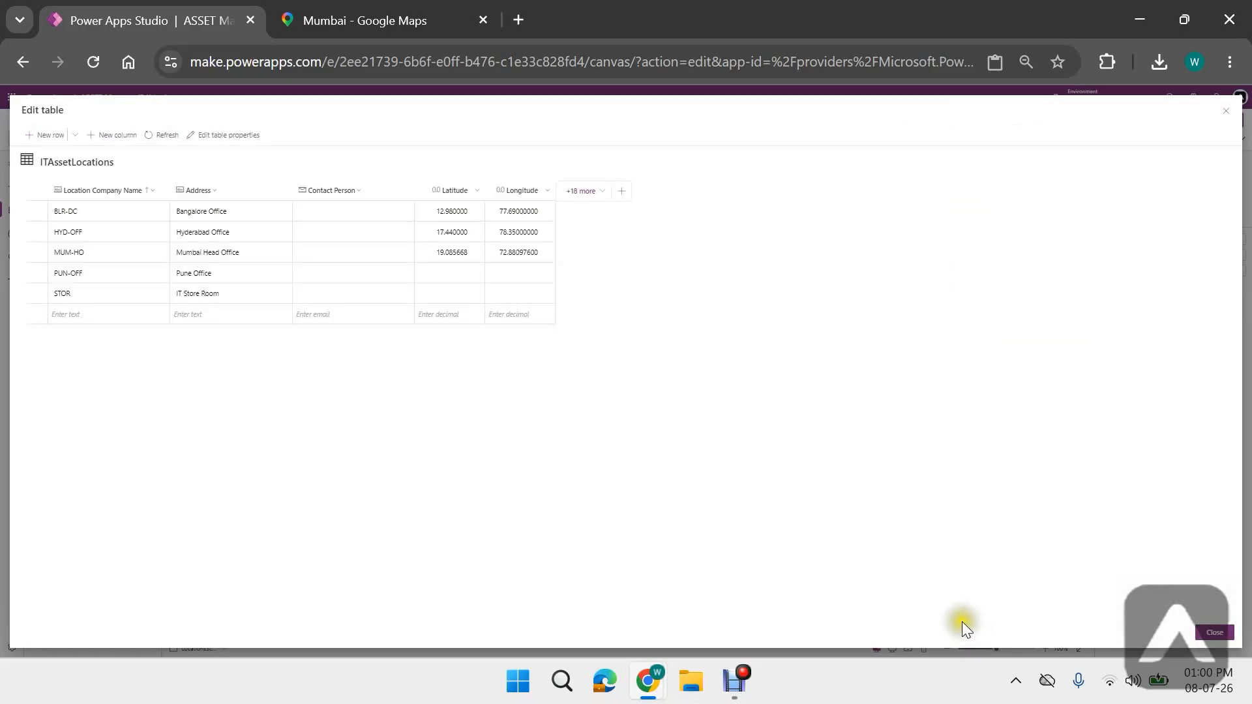
# - Edit the Longitude column, set its decimal places to 6 and save the column
pyautogui.click(540, 195)
pyautogui.click(520, 214)
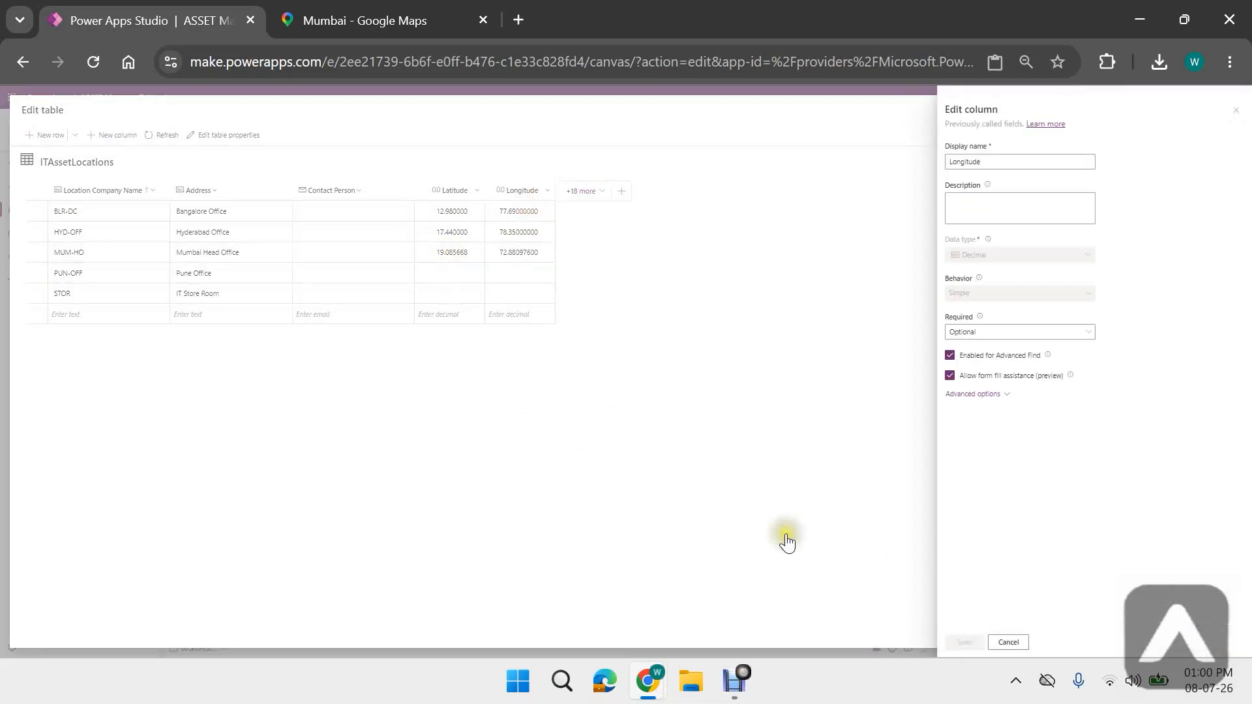
pyautogui.click(976, 396)
pyautogui.scroll(-3, 976, 401)
pyautogui.moveTo(959, 393); pyautogui.dragTo(950, 400)
pyautogui.write('6')
pyautogui.click(965, 643)
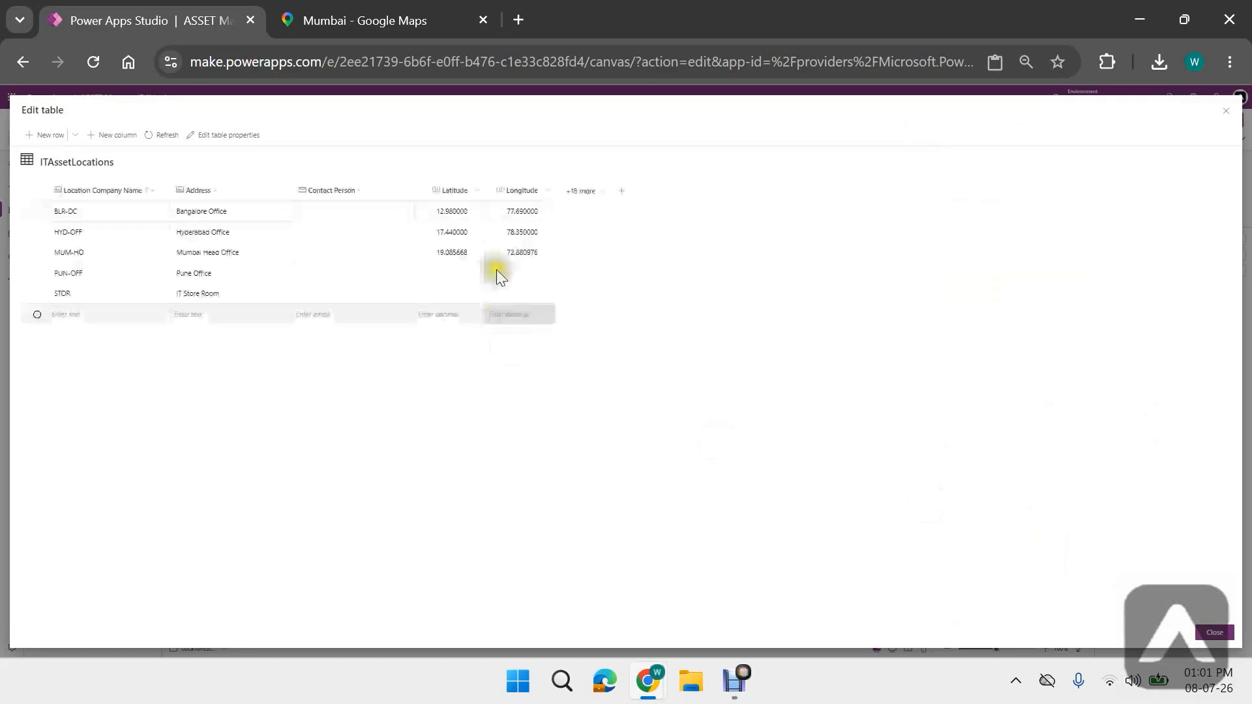
# - Pick a point near Gachibowli in Google Maps and enter latitude 17.445000 and longitude 78.352657 in the HYD-OFF row
pyautogui.hotkey('ctrl', 'Tab')
pyautogui.click(17, 57)
pyautogui.scroll(6, 678, 293)
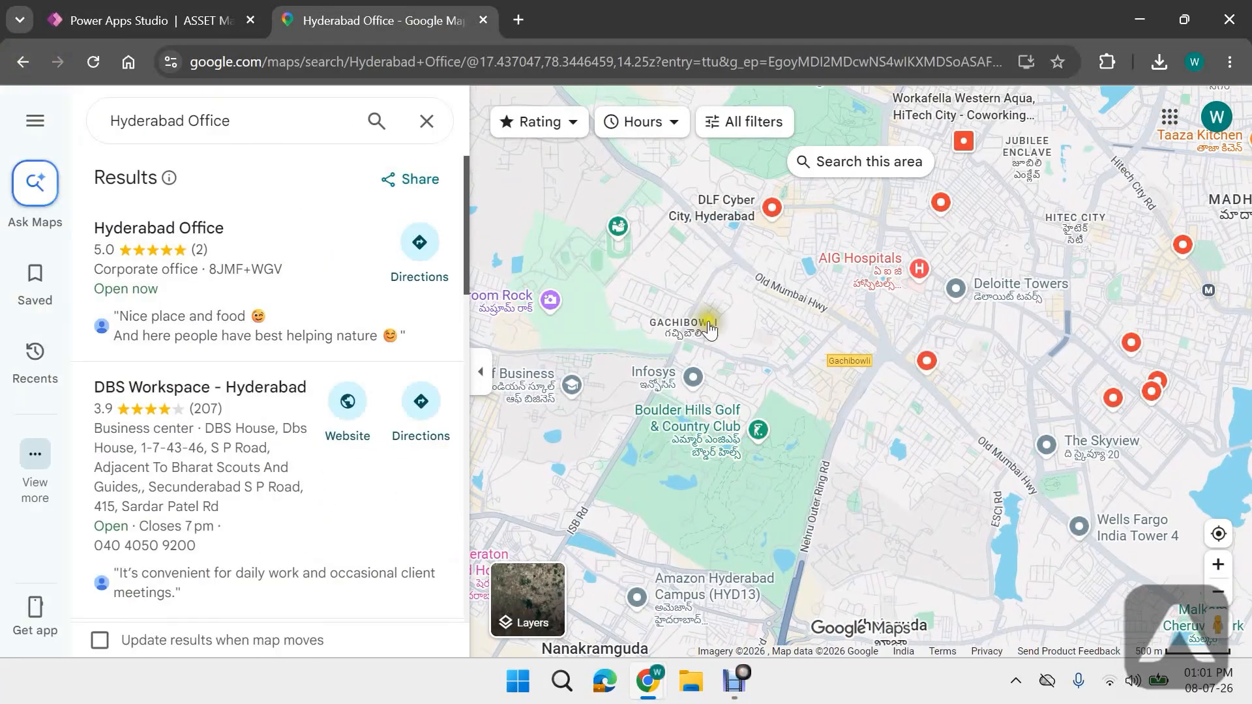
pyautogui.click(734, 259)
pyautogui.moveTo(760, 605); pyautogui.dragTo(825, 607)
pyautogui.hotkey('ctrl', 'c')
pyautogui.click(196, 17)
pyautogui.doubleClick(450, 232)
pyautogui.click(365, 19)
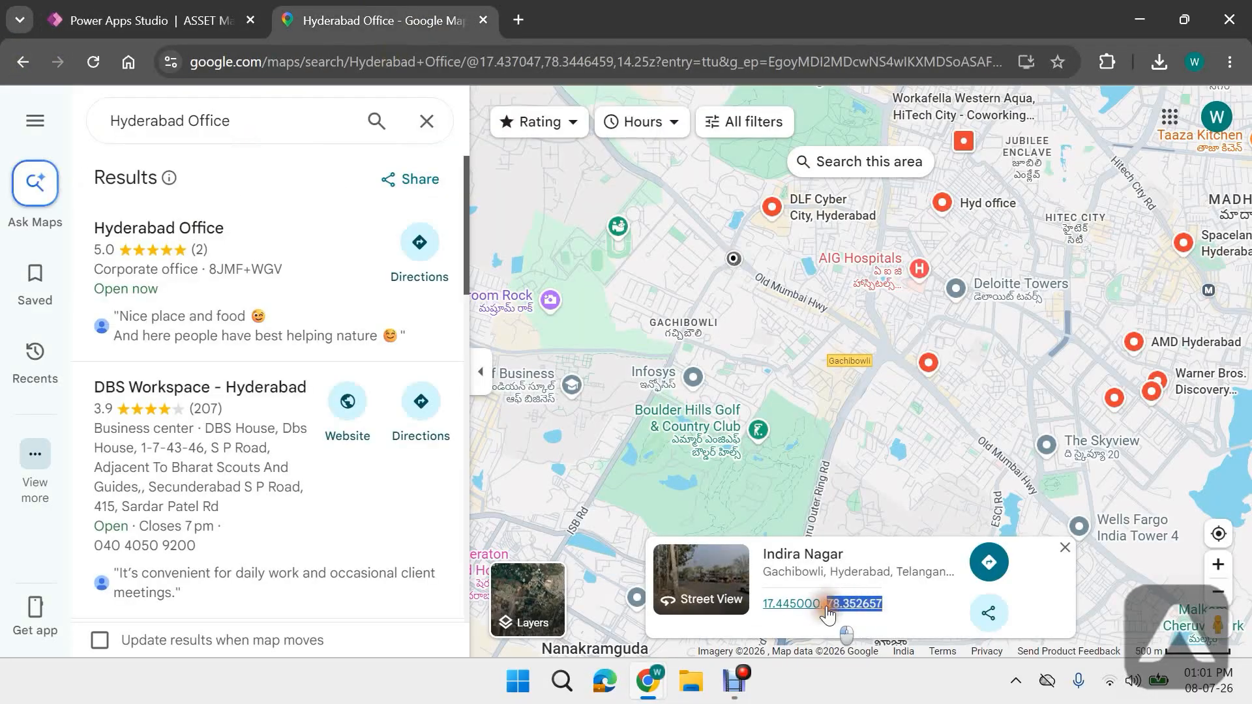
pyautogui.click(212, 10)
pyautogui.doubleClick(523, 232)
pyautogui.hotkey('ctrl', 'v')
# - Copy the selected Bengaluru point's longitude from Google Maps and set the BLR-DC row's longitude to 77.685774
pyautogui.click(326, 16)
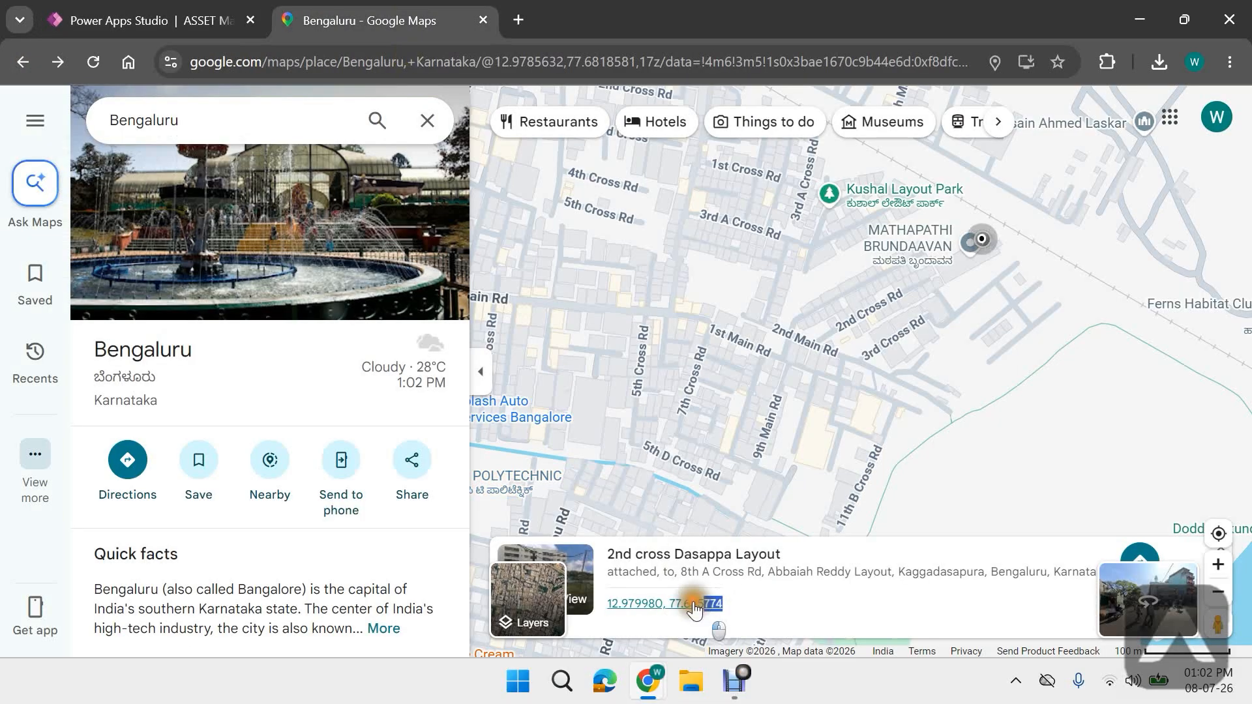
pyautogui.moveTo(694, 606); pyautogui.dragTo(670, 605)
pyautogui.click(153, 20)
pyautogui.doubleClick(530, 211)
pyautogui.write('77.685774')
# - Find Pune in Google Maps and enter a point's latitude 18.753367 and longitude 73.860868 in the PUN-OFF row
pyautogui.click(369, 20)
pyautogui.click(279, 119)
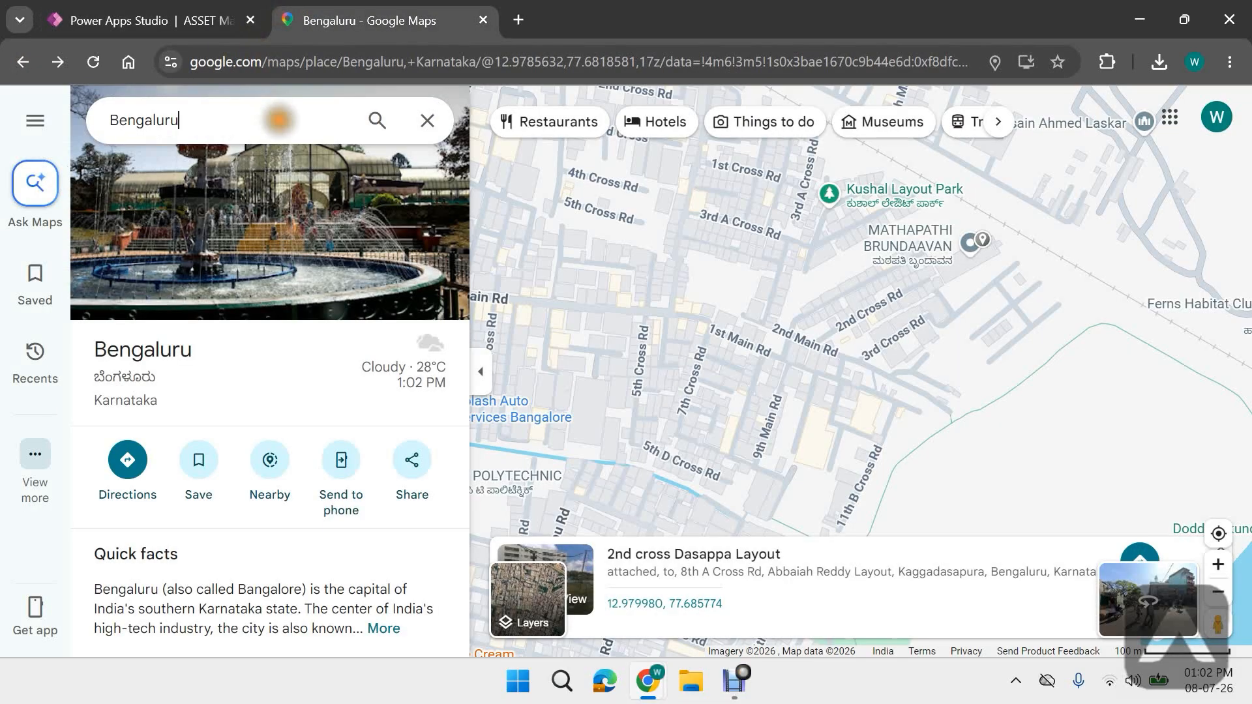
pyautogui.write('Pune')
pyautogui.press('Return')
pyautogui.moveTo(717, 370); pyautogui.dragTo(665, 652)
pyautogui.click(783, 312)
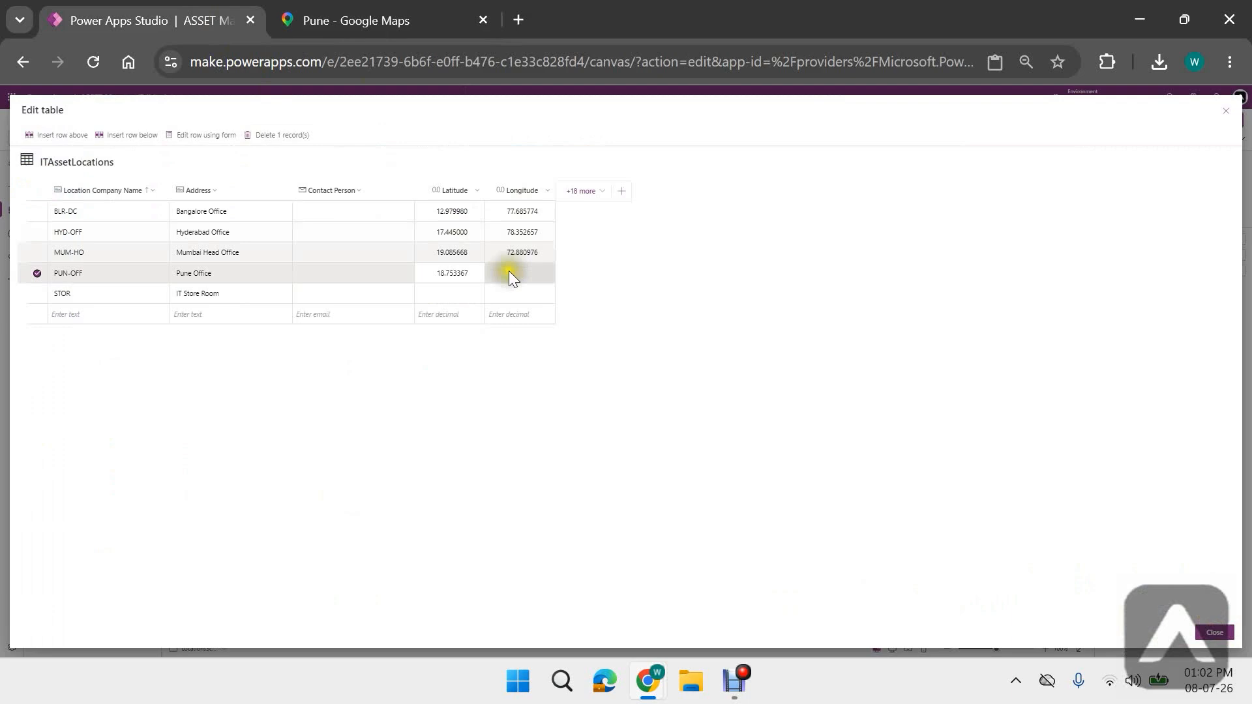
pyautogui.click(464, 295)
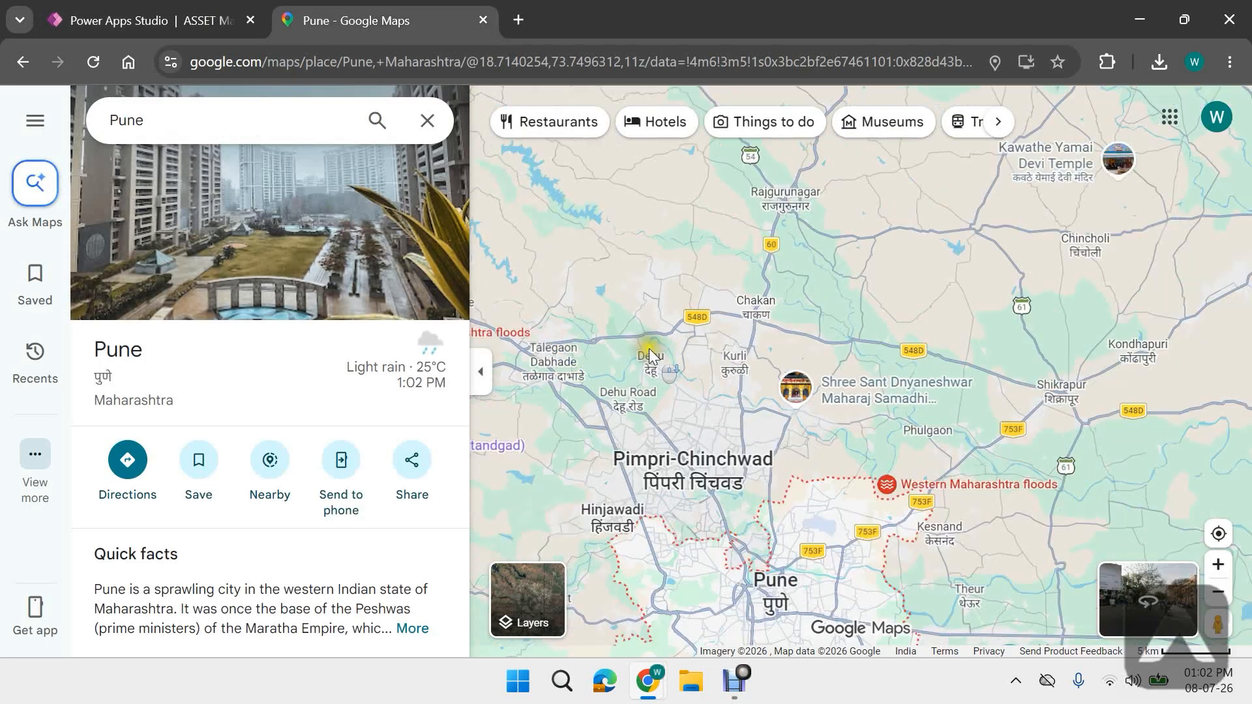
# - Rename the STOR location in the ITAssetLocations table to Del-OFF and change its address to Delhi Office
pyautogui.click(182, 7)
pyautogui.doubleClick(74, 294)
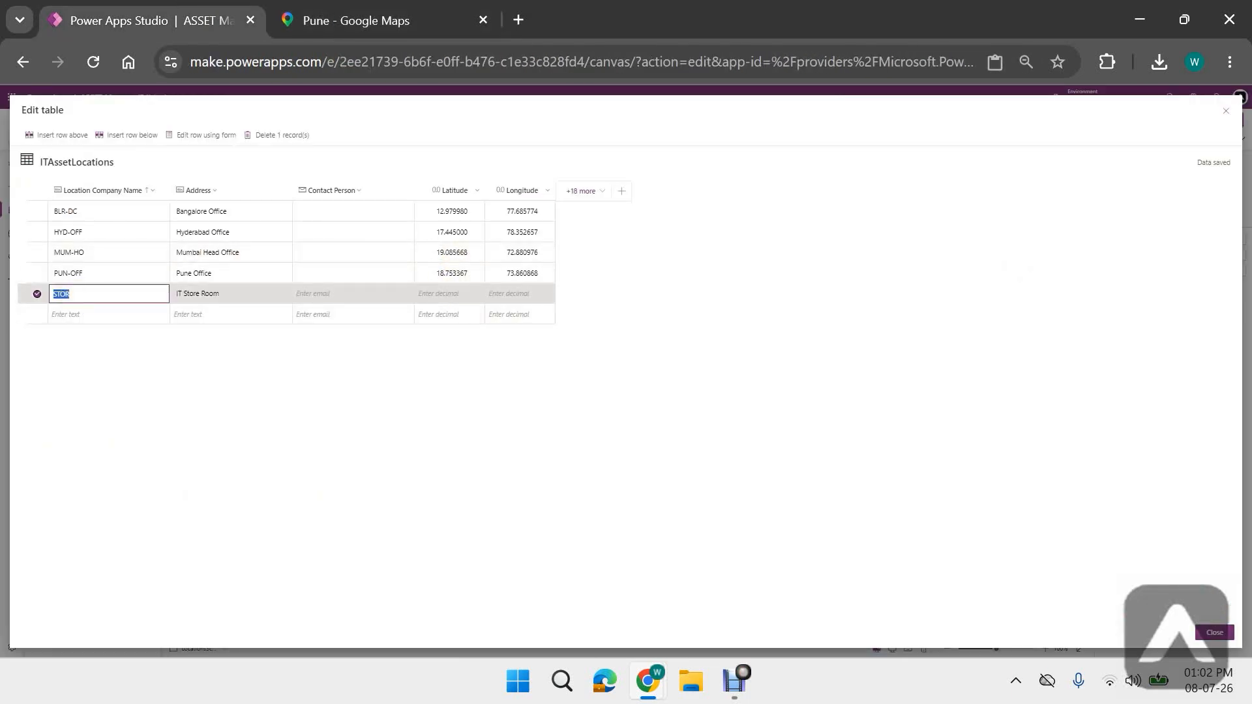
pyautogui.write('Del-OFF')
pyautogui.click(191, 291)
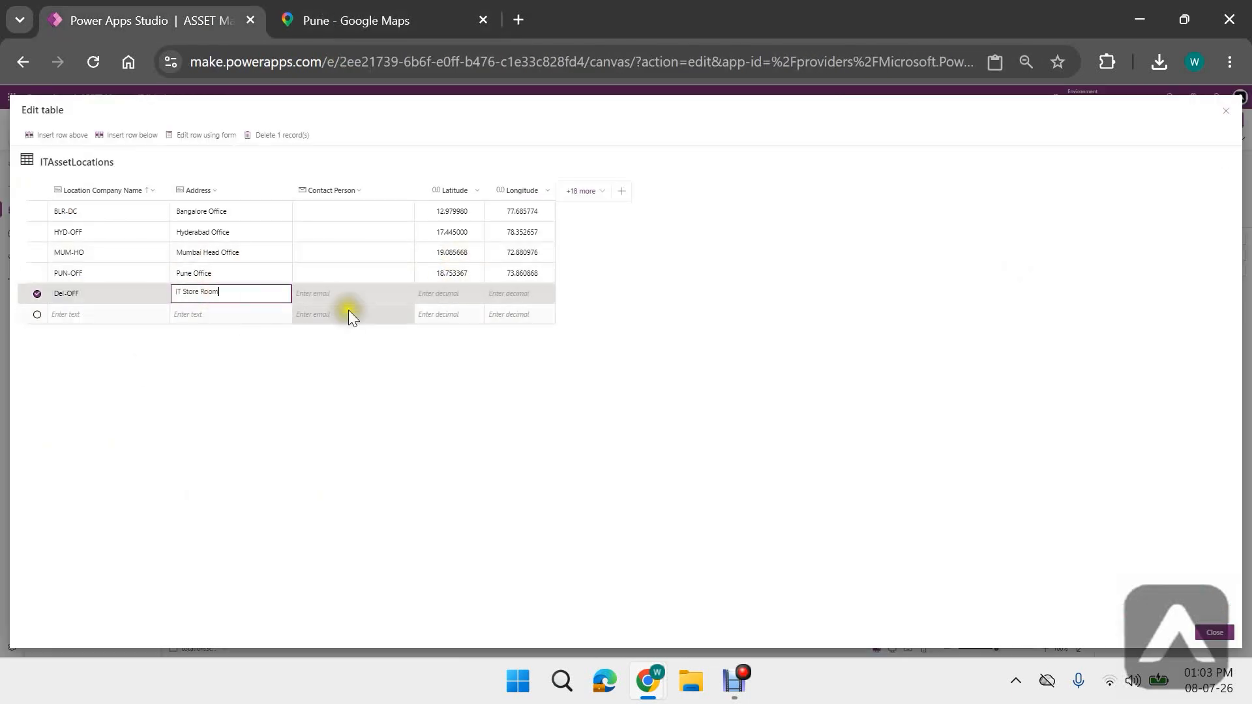
pyautogui.press('BackSpace')
pyautogui.press('BackSpace')
pyautogui.press('BackSpace')
pyautogui.press('BackSpace')
pyautogui.press('BackSpace')
pyautogui.press('BackSpace')
pyautogui.press('BackSpace')
pyautogui.press('BackSpace')
pyautogui.press('BackSpace')
pyautogui.press('BackSpace')
pyautogui.press('BackSpace')
pyautogui.press('BackSpace')
pyautogui.press('BackSpace')
pyautogui.write('Delhi Office')
# - Find Delhi in Google Maps and select a point near Kadipur St in Gurugram to show its coordinates
pyautogui.click(355, 20)
pyautogui.click(319, 116)
pyautogui.write('delhi o')
pyautogui.press('BackSpace')
pyautogui.press('BackSpace')
pyautogui.press('Return')
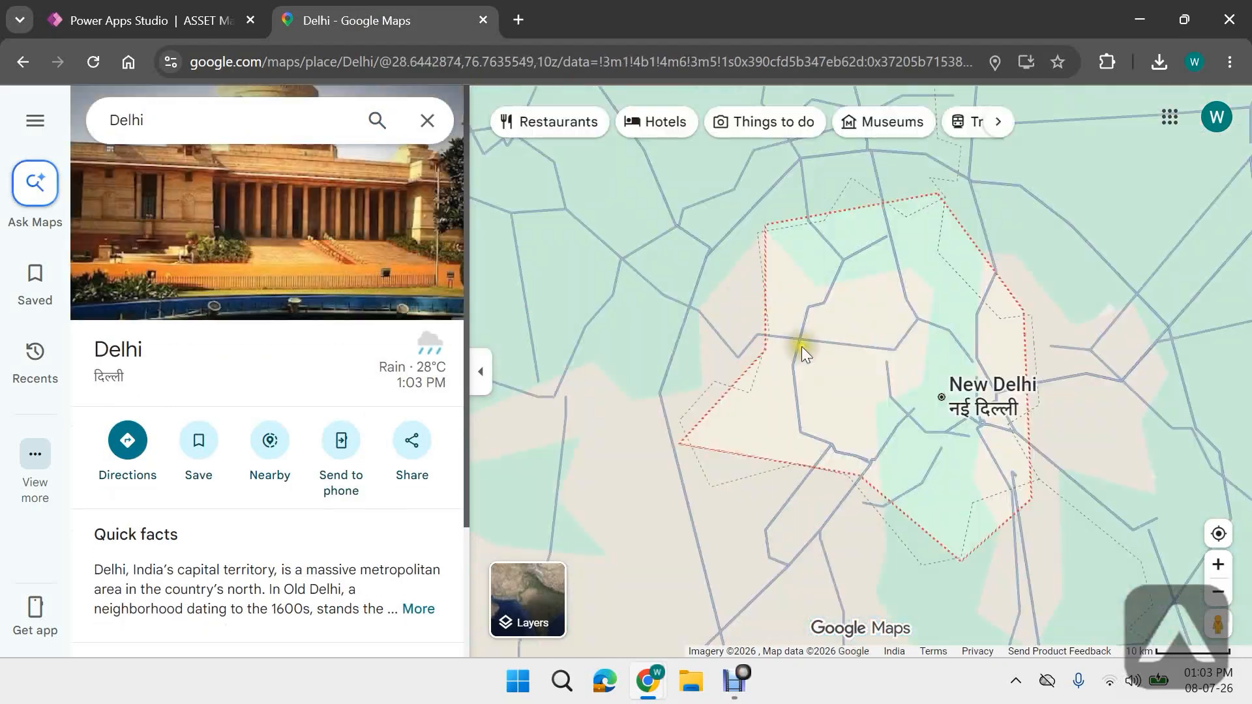
pyautogui.click(777, 536)
# - Copy the point's latitude 28.490129 and longitude 76.995861 into the Del-OFF row, refreshing and closing the table
pyautogui.doubleClick(797, 620)
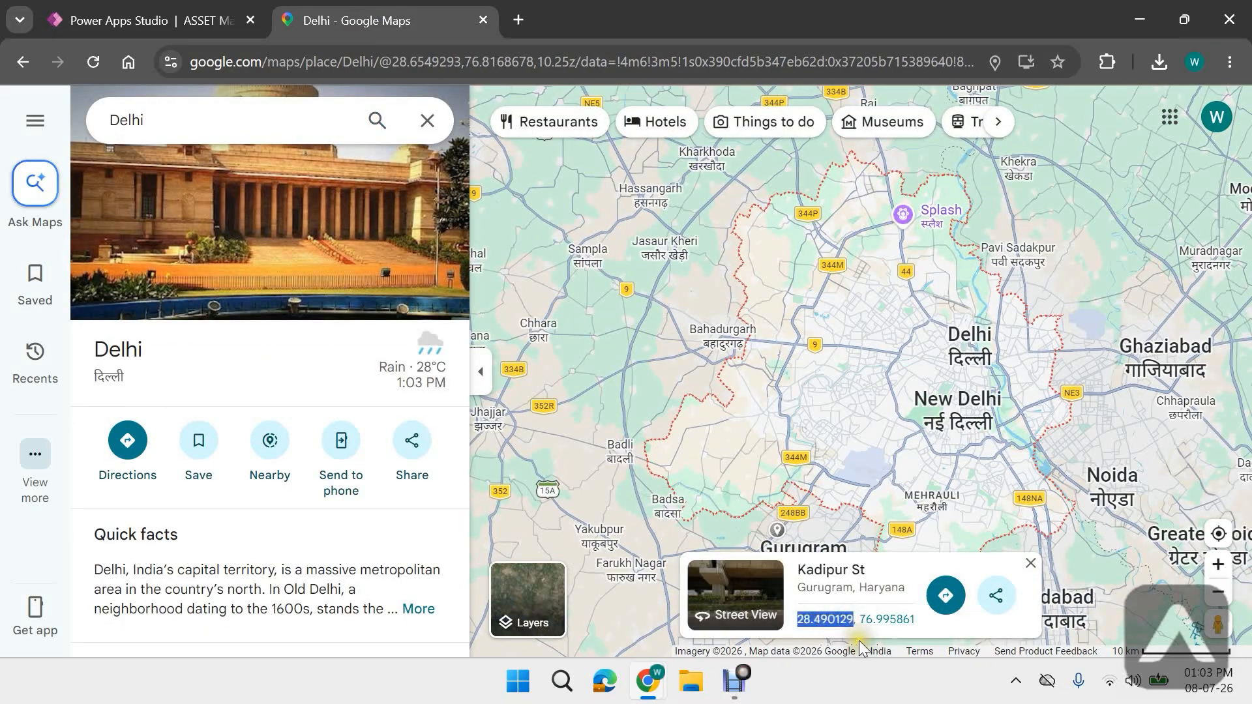
pyautogui.click(143, 21)
pyautogui.click(451, 294)
pyautogui.write('28.490129')
pyautogui.click(365, 21)
pyautogui.moveTo(915, 620); pyautogui.dragTo(859, 622)
pyautogui.click(143, 20)
pyautogui.click(512, 294)
pyautogui.write('76.995861')
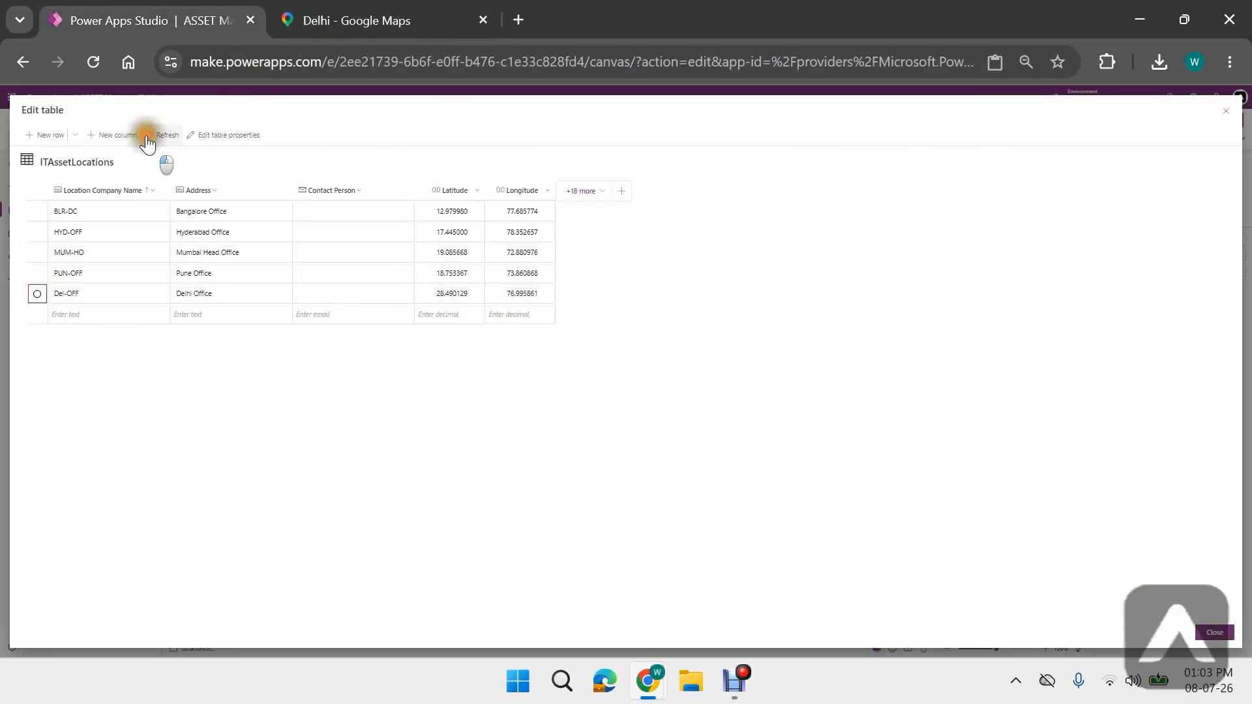
pyautogui.click(147, 137)
pyautogui.click(1214, 632)
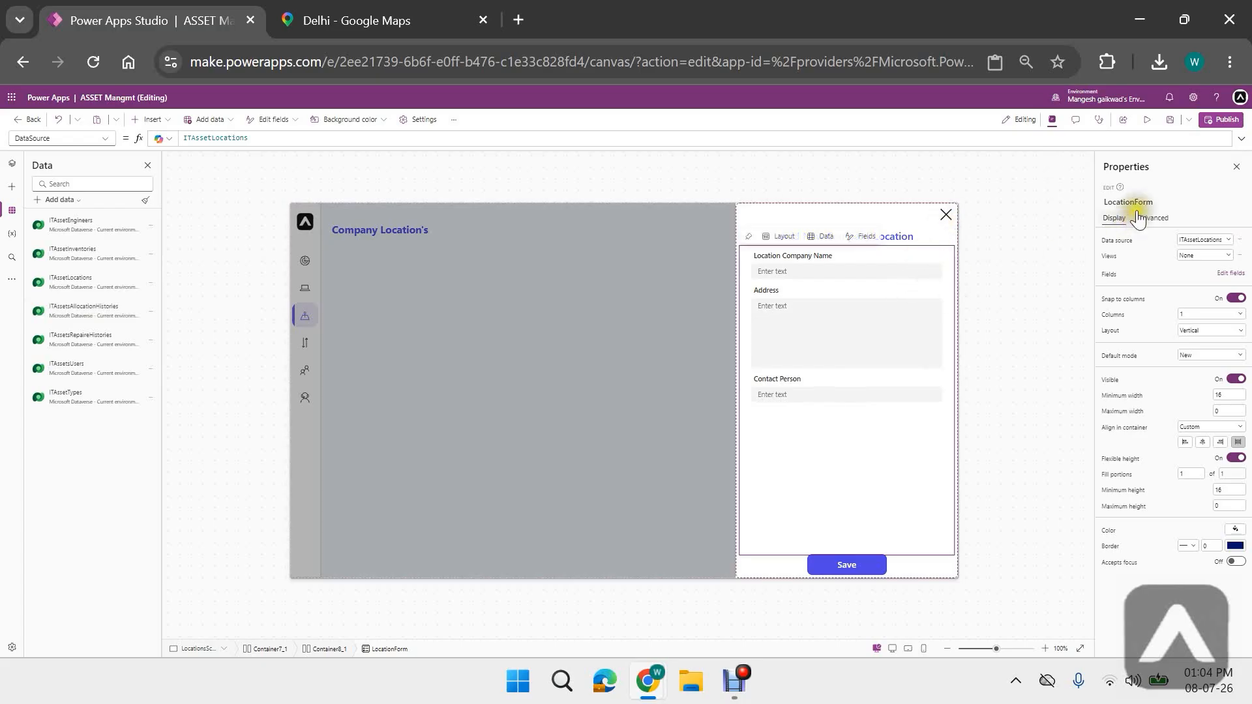
# - Add the Latitude and Longitude fields to LocationForm
pyautogui.click(1220, 276)
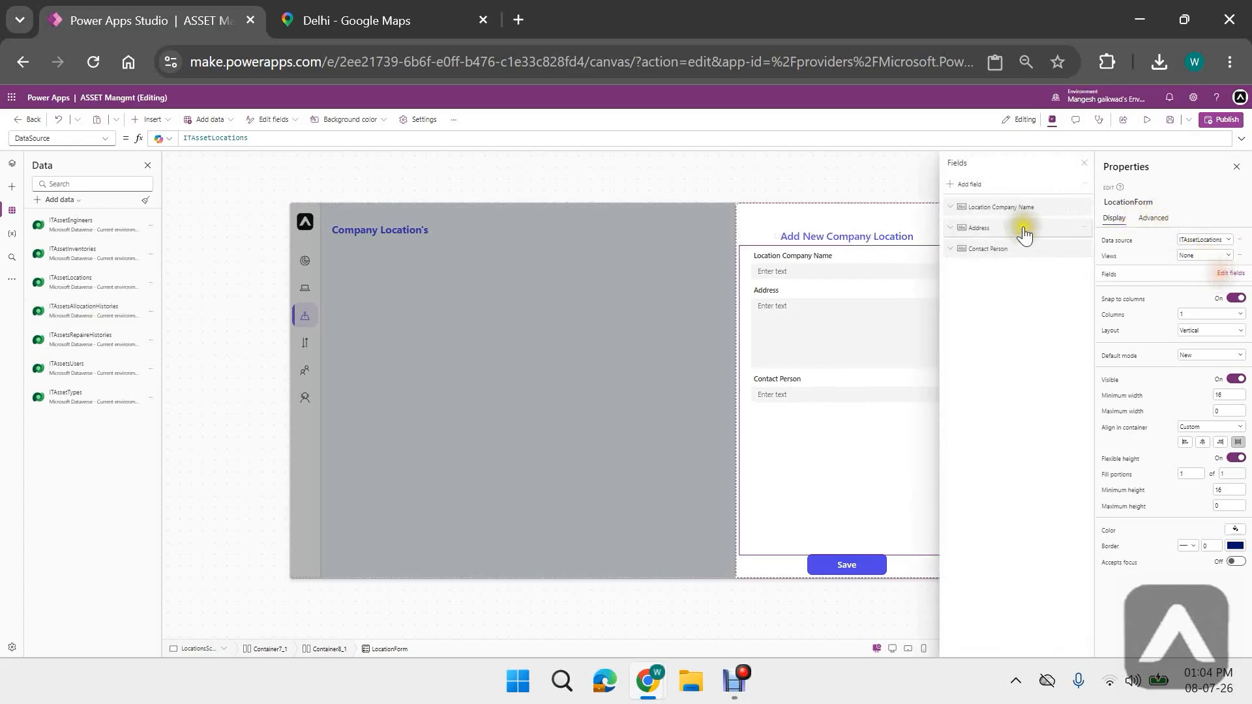
pyautogui.click(968, 184)
pyautogui.scroll(-3, 978, 342)
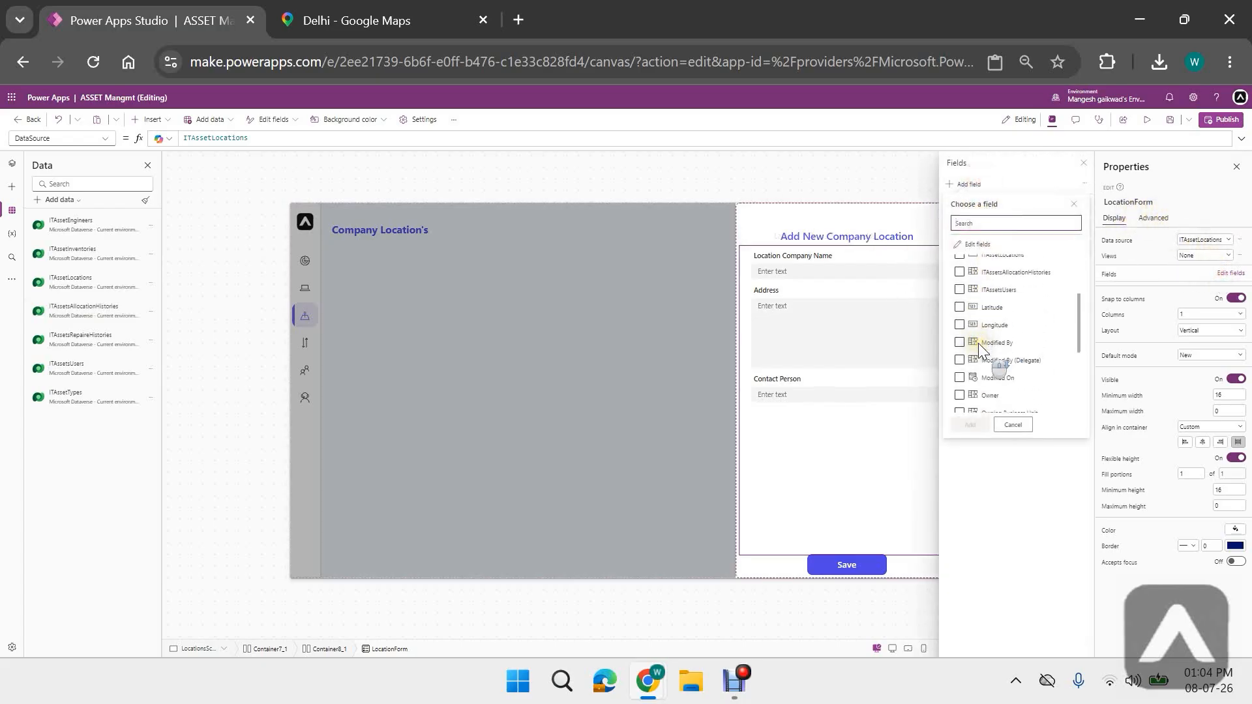
pyautogui.click(959, 307)
pyautogui.click(959, 324)
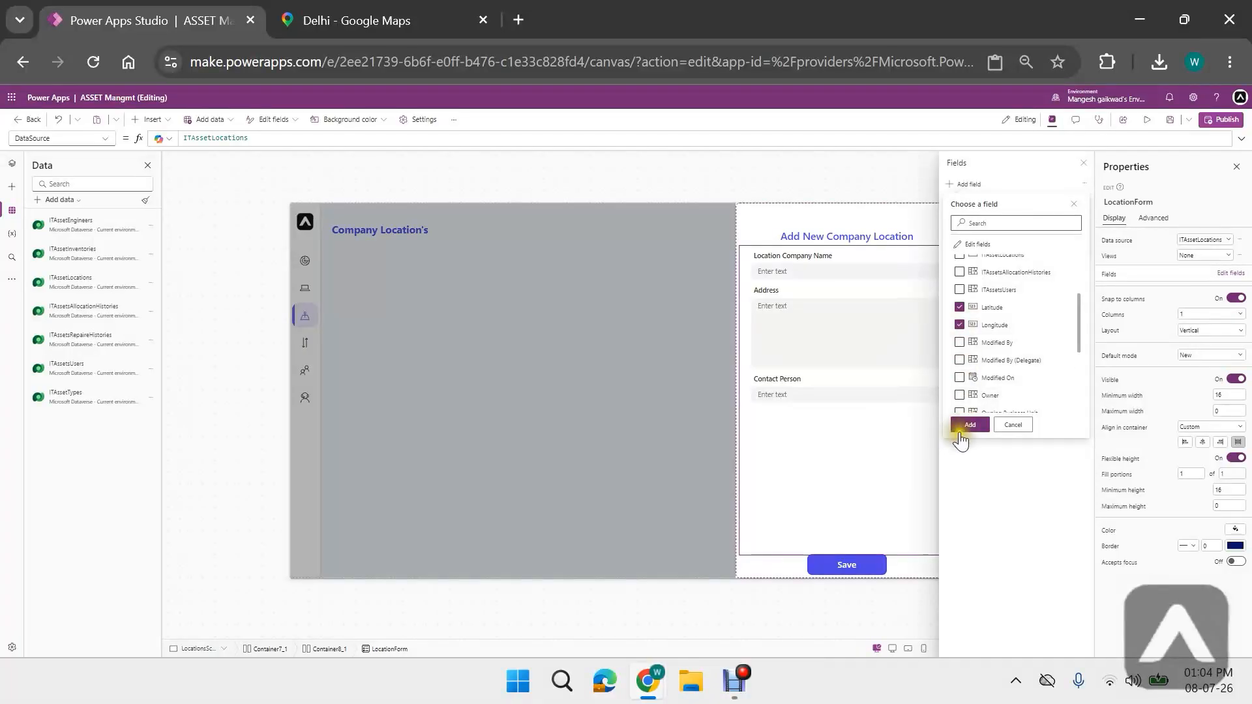
pyautogui.click(967, 425)
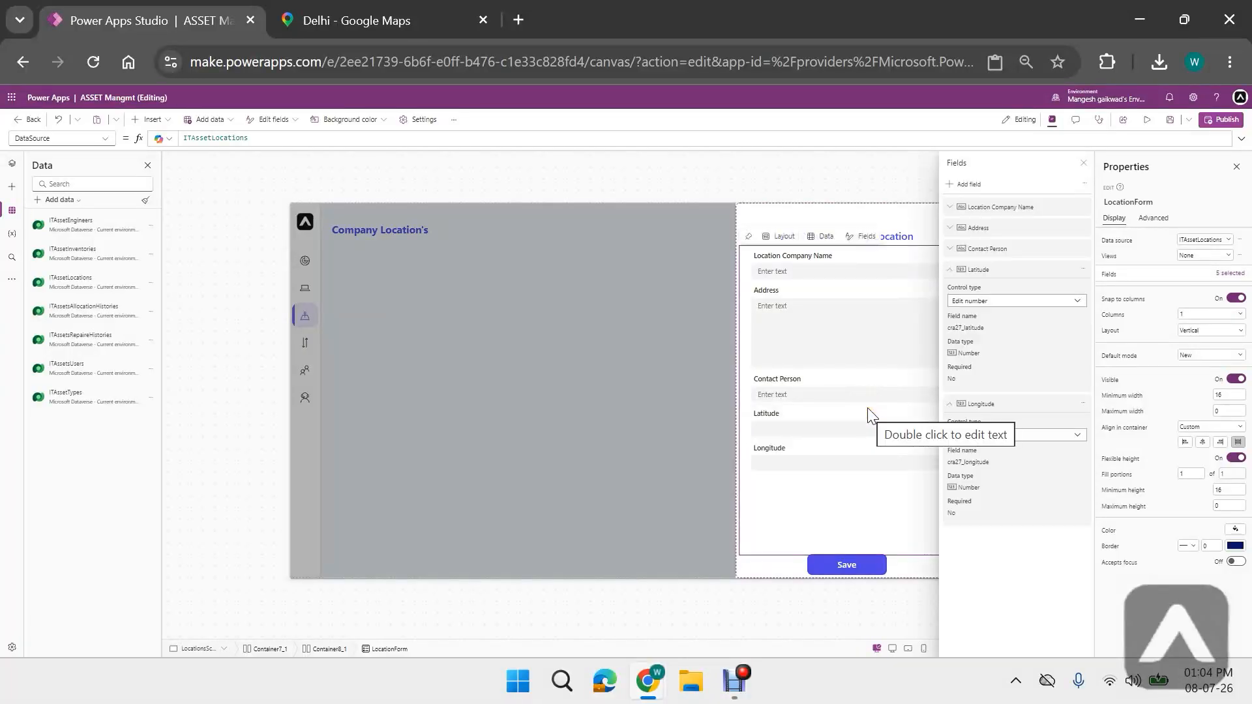
pyautogui.click(951, 270)
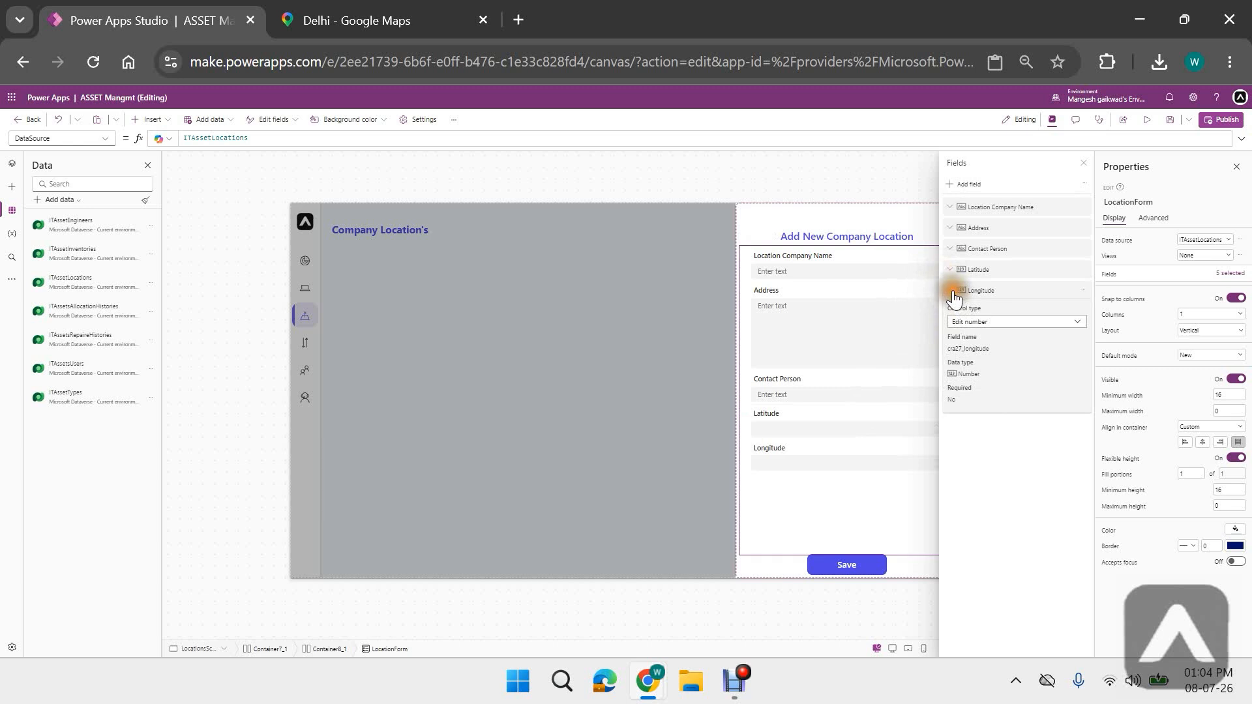
pyautogui.click(950, 291)
pyautogui.click(1083, 163)
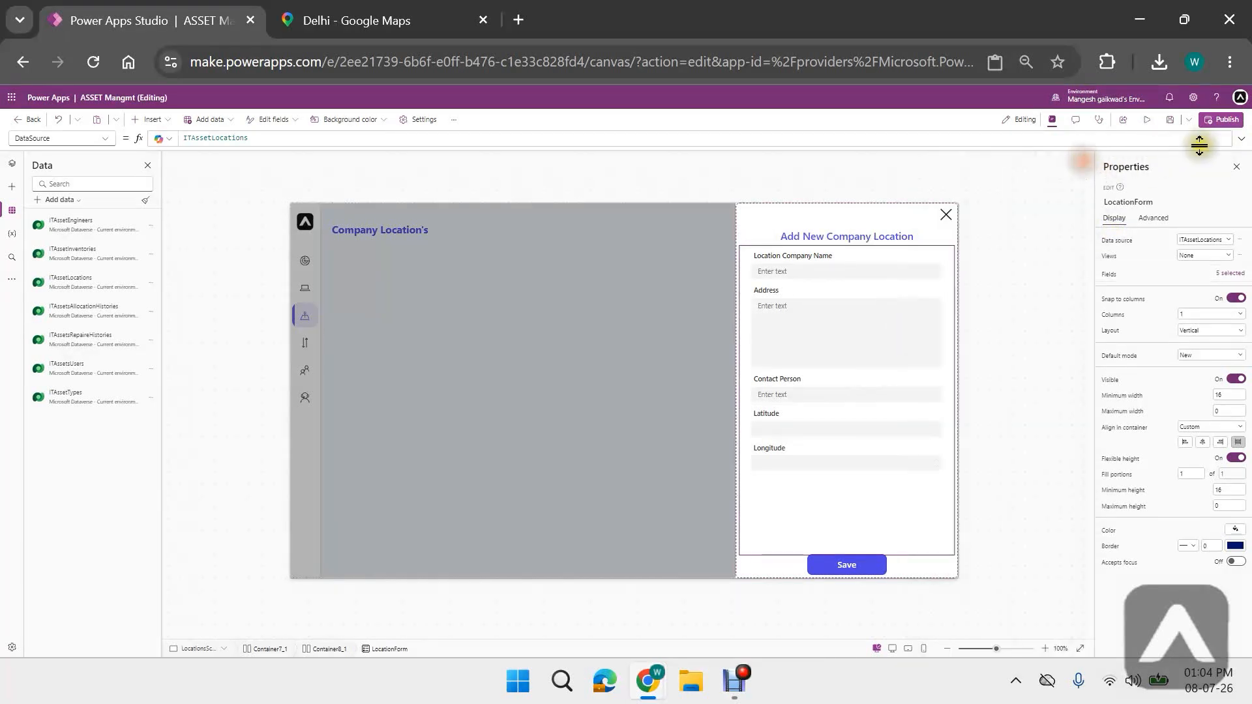
# - Preview the app, close the Add New Company Location form and exit the preview
pyautogui.click(1146, 119)
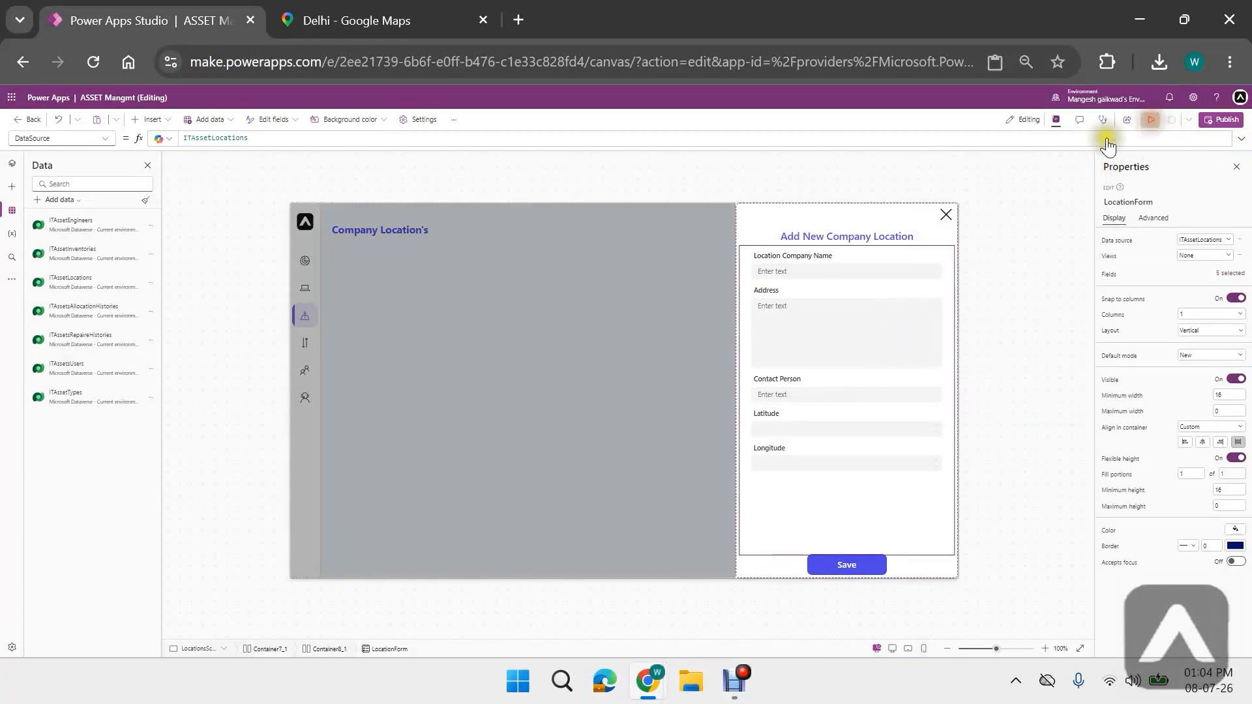
pyautogui.click(1045, 154)
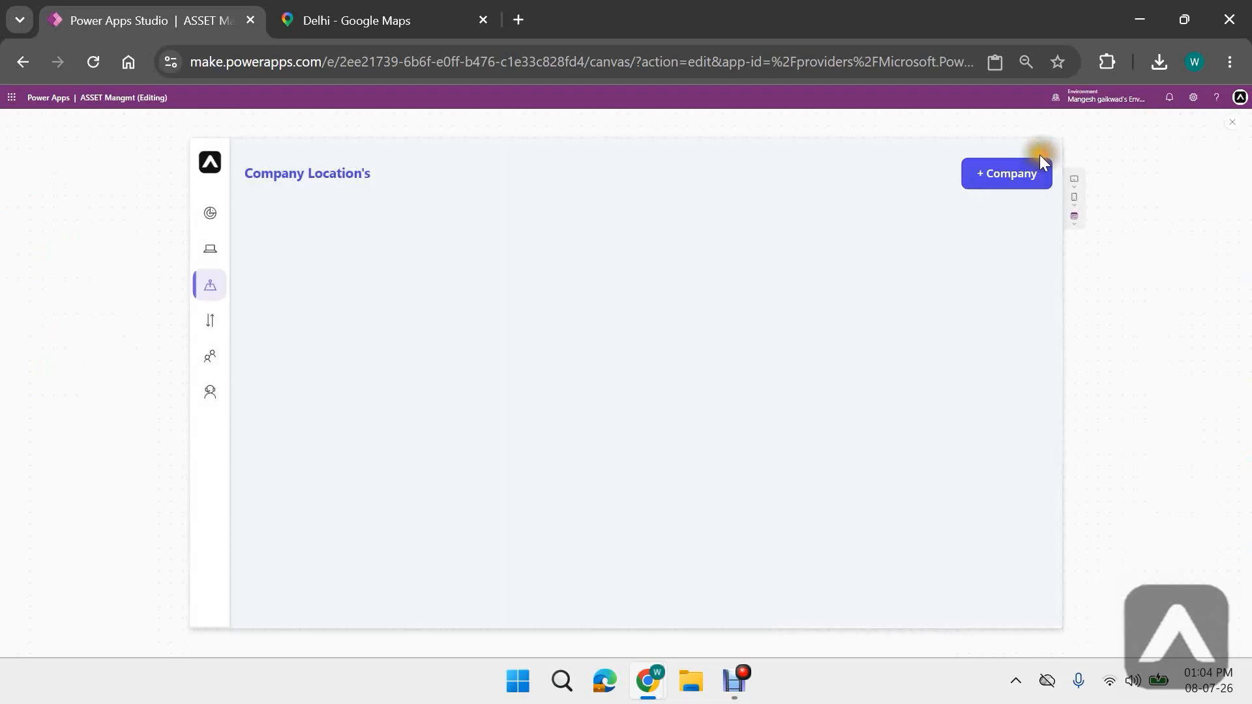
pyautogui.click(1232, 122)
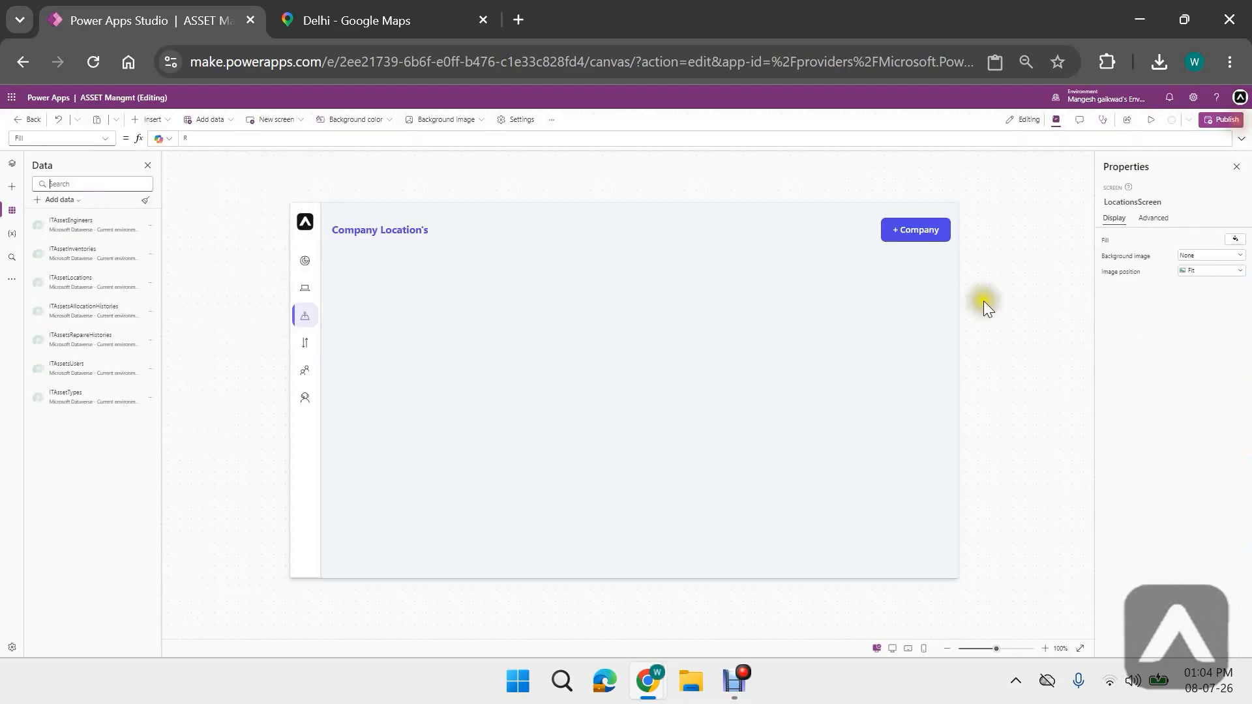
# - Insert a text label into the empty Container20 on the locations screen and stretch it to the full width
pyautogui.click(882, 364)
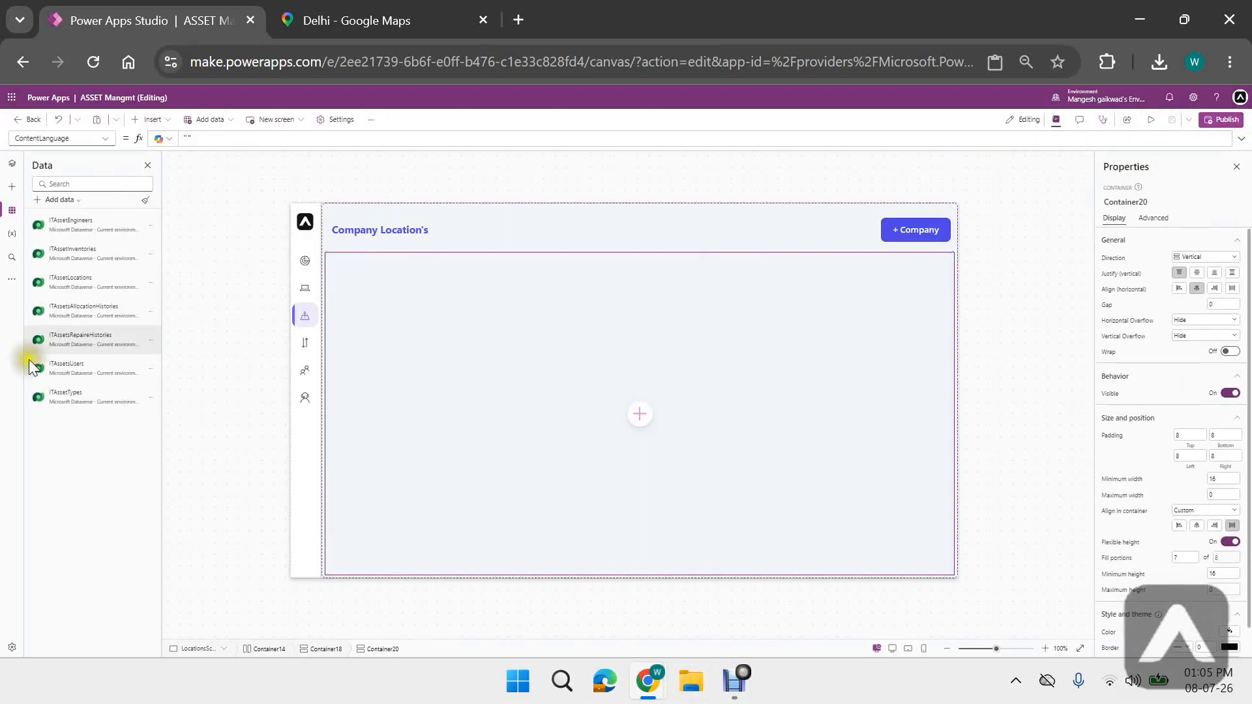
pyautogui.click(11, 164)
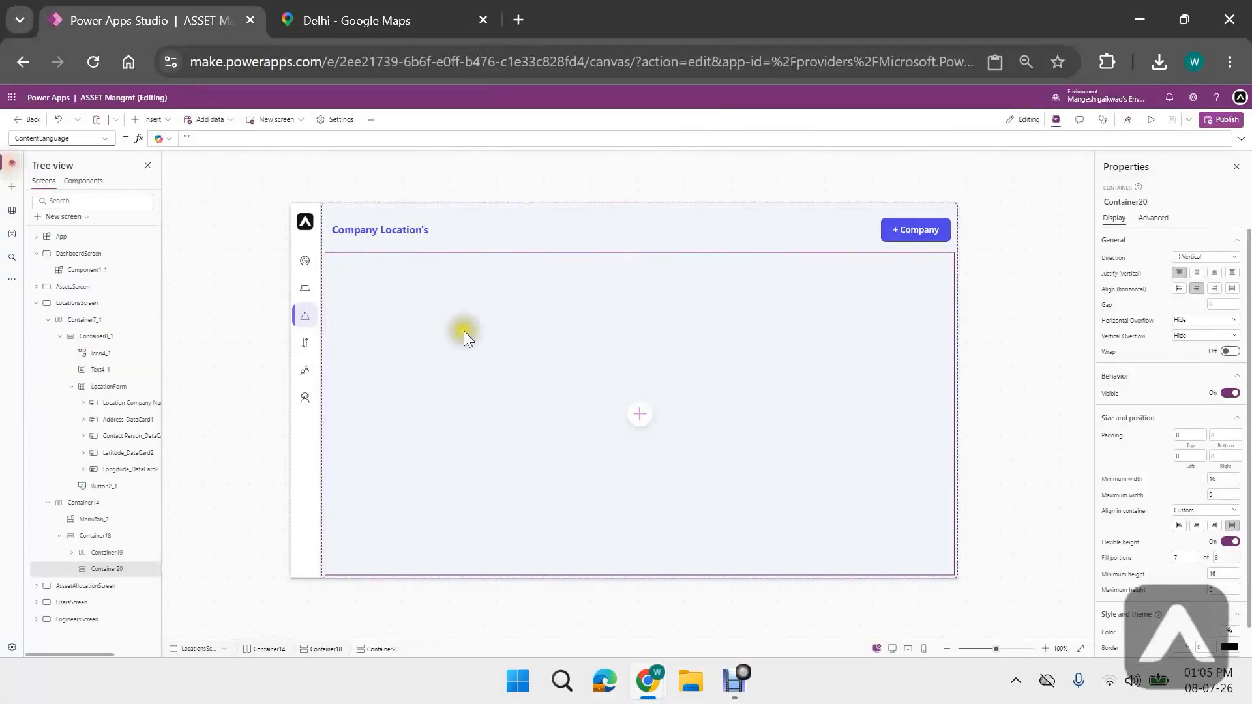
pyautogui.click(151, 119)
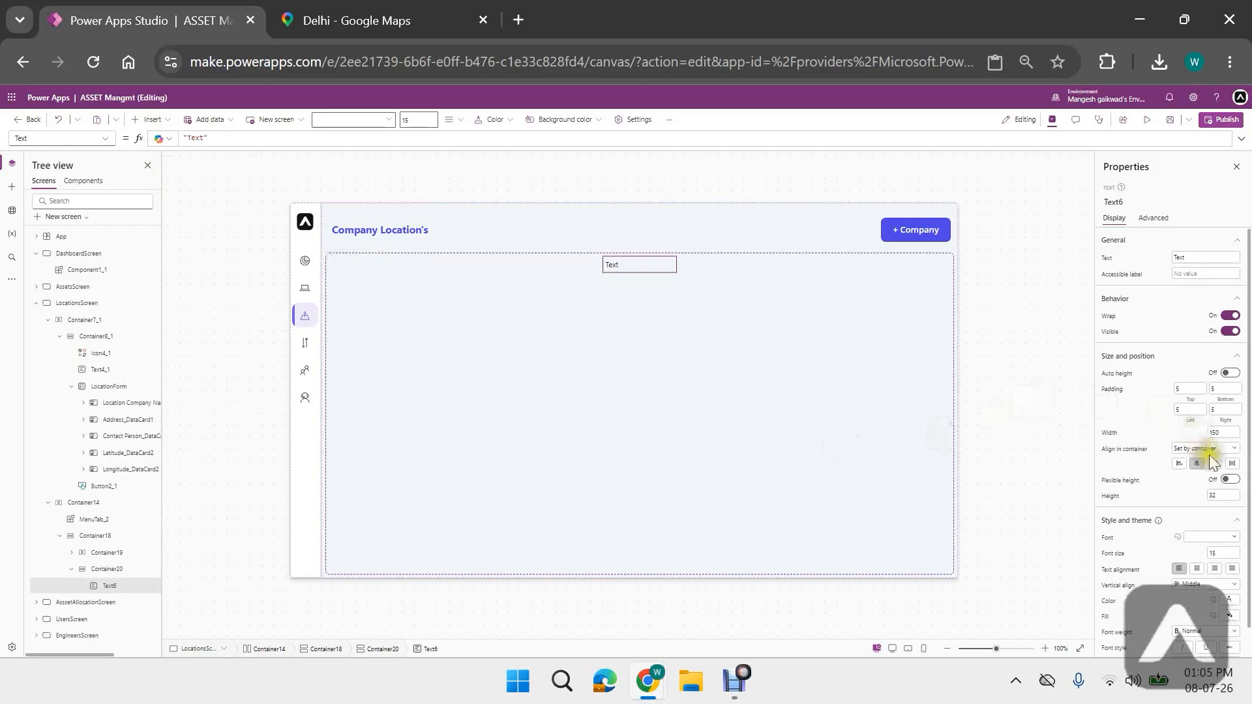
pyautogui.click(1233, 465)
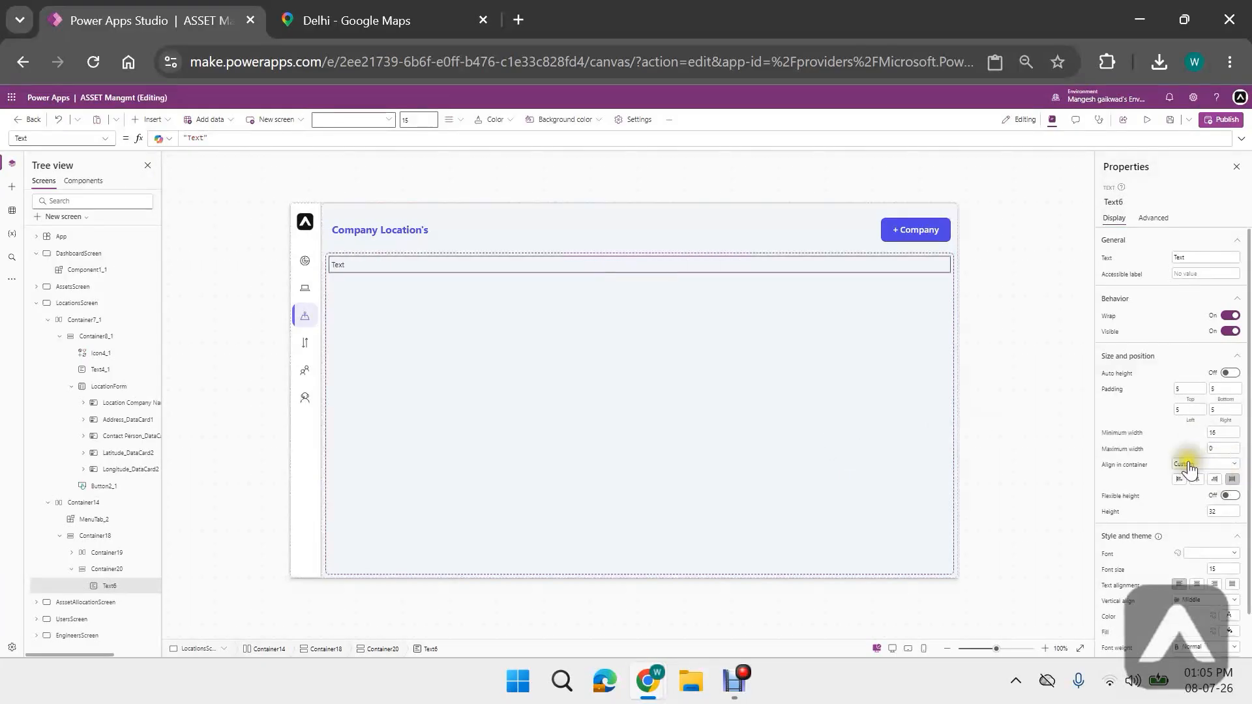
# - Set the new label's text to "Location Map" in semibold and its height to 40
pyautogui.doubleClick(195, 138)
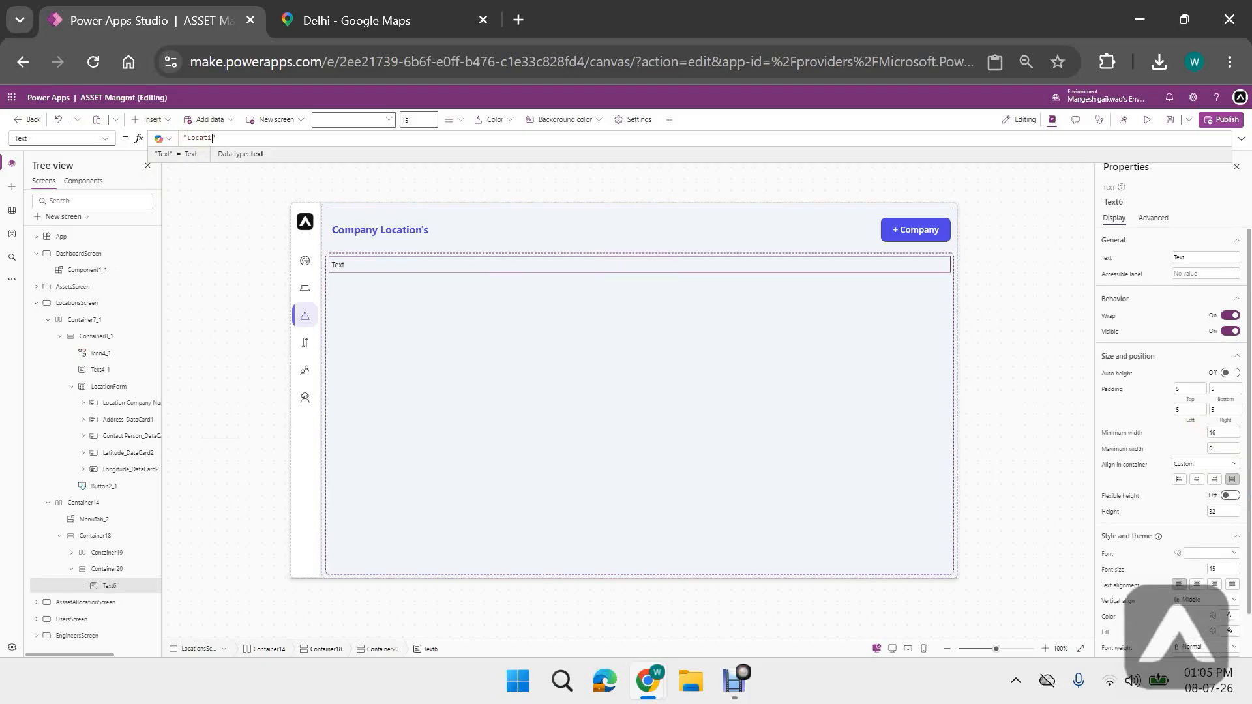
pyautogui.doubleClick(1221, 511)
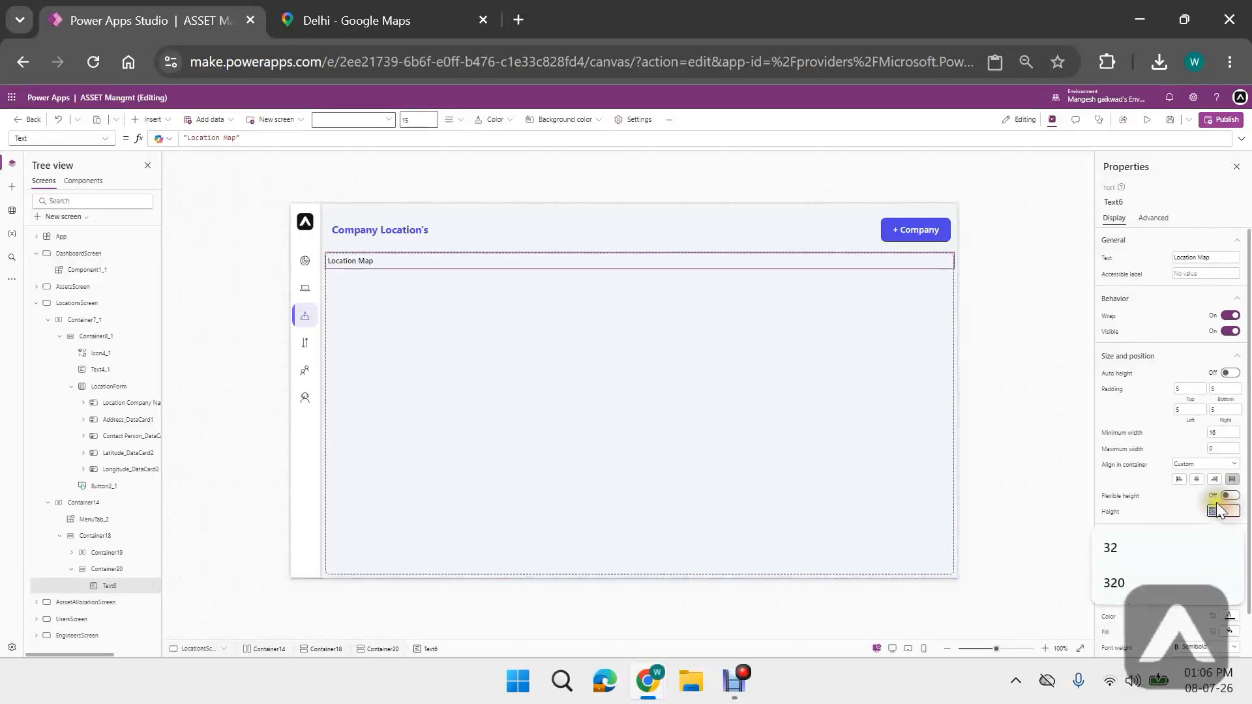
pyautogui.write('40')
pyautogui.click(1184, 503)
# - Set the Location Map label's font size to 18 and its left padding to 15
pyautogui.scroll(-1, 1217, 450)
pyautogui.doubleClick(1214, 521)
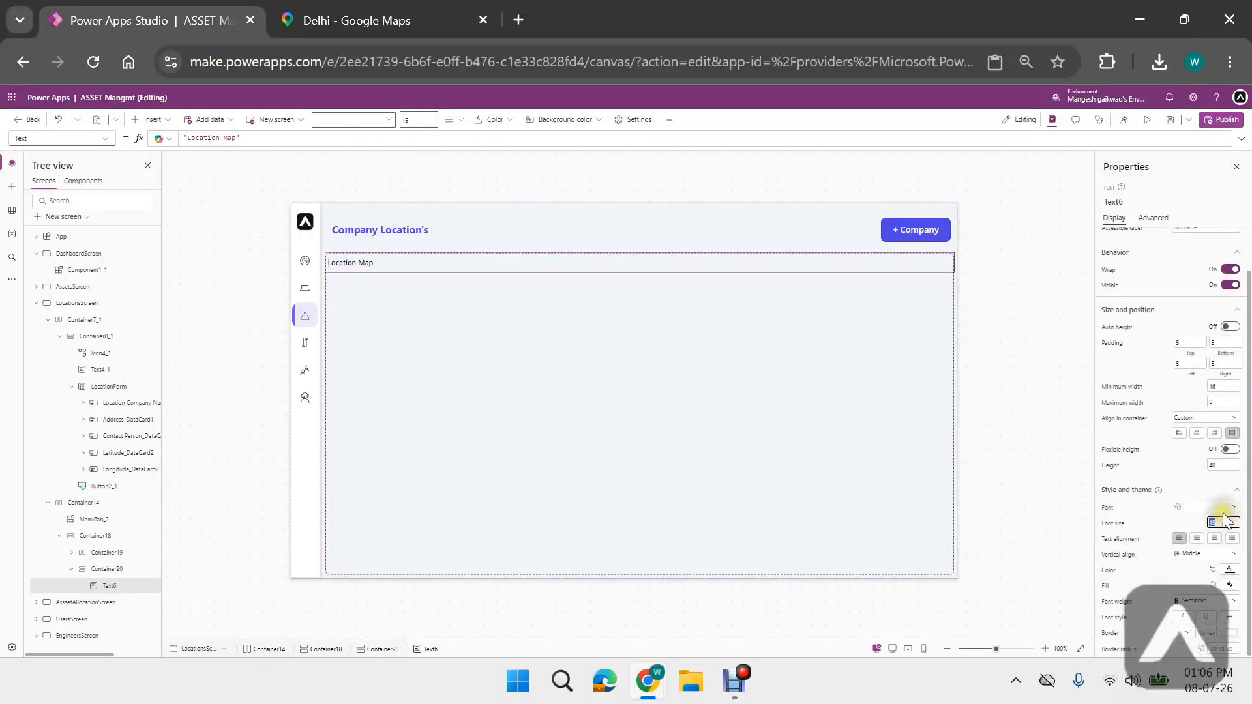
pyautogui.write('18')
pyautogui.click(1192, 519)
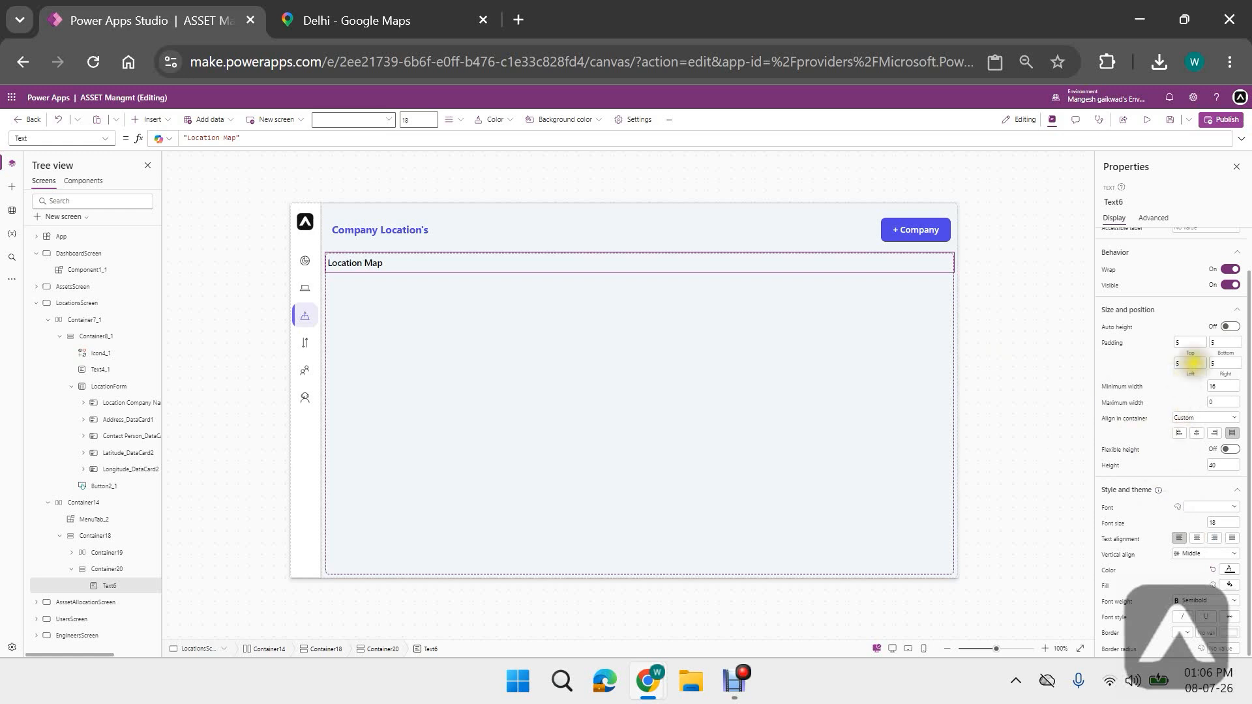
pyautogui.doubleClick(1188, 363)
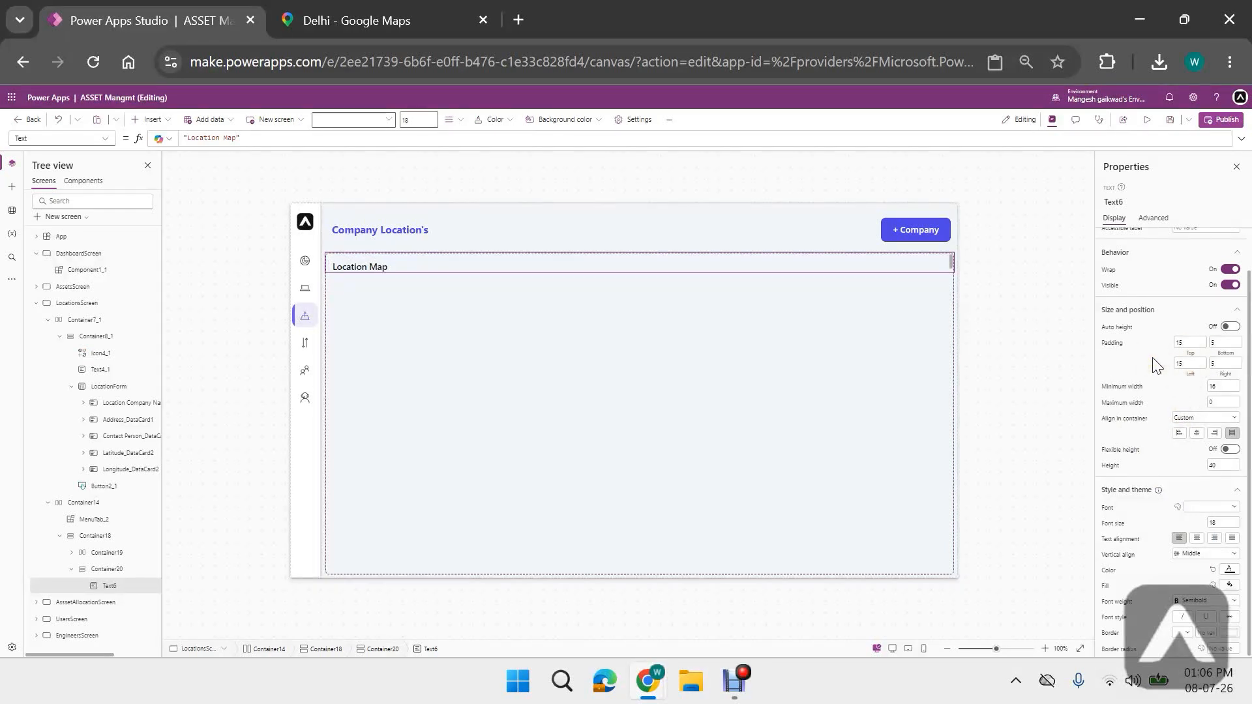
pyautogui.click(1065, 336)
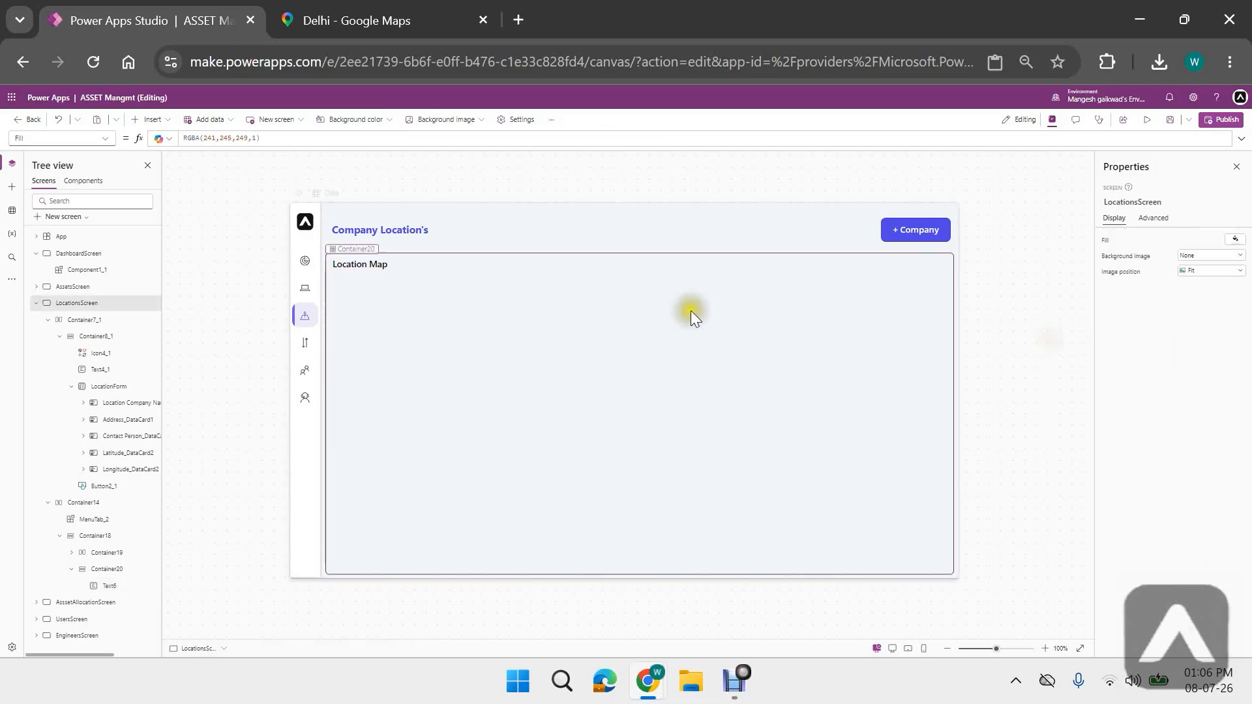
# - Fill Container20 with white and set its border radius to 20
pyautogui.click(479, 323)
pyautogui.scroll(-5, 1188, 489)
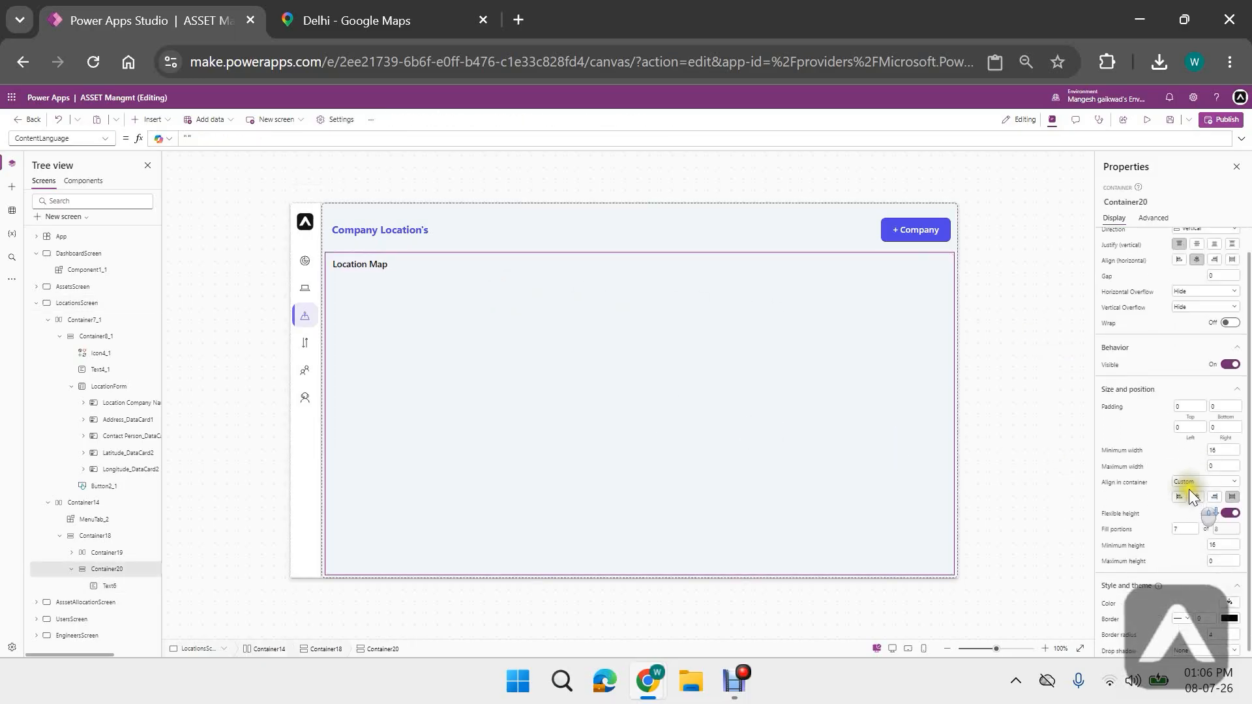
pyautogui.click(1229, 601)
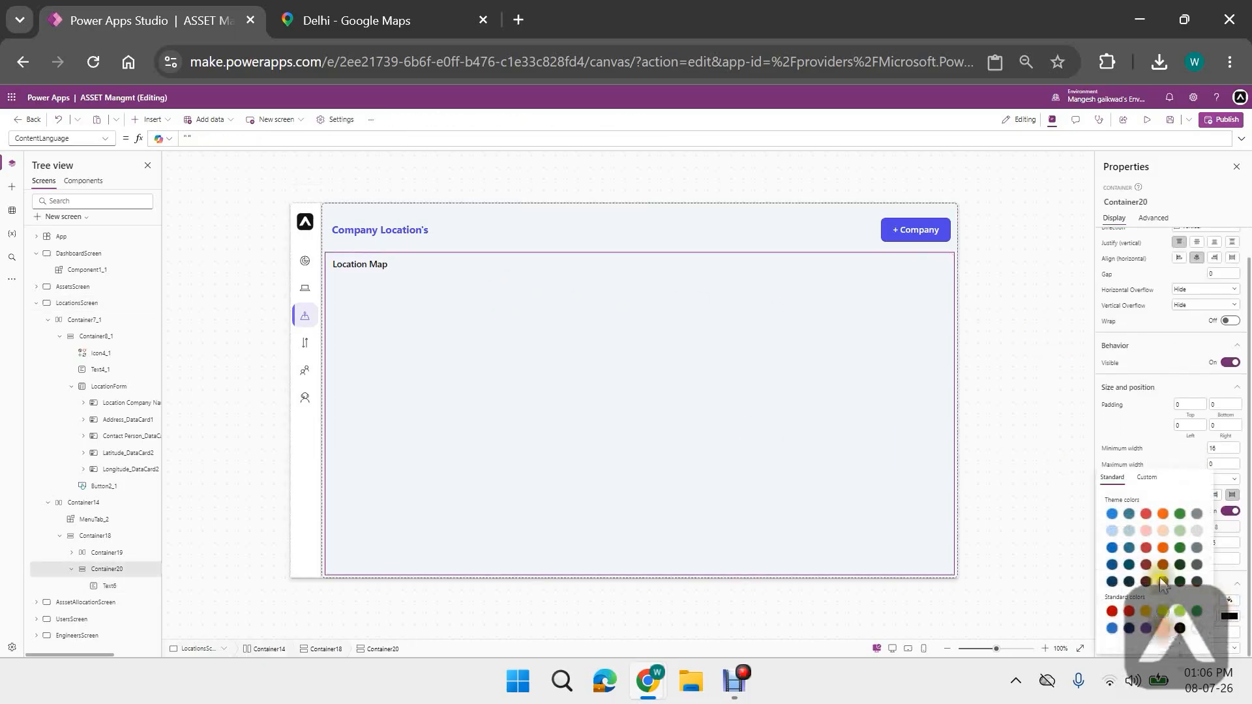
pyautogui.click(1162, 628)
pyautogui.click(1177, 455)
pyautogui.scroll(-2, 1216, 624)
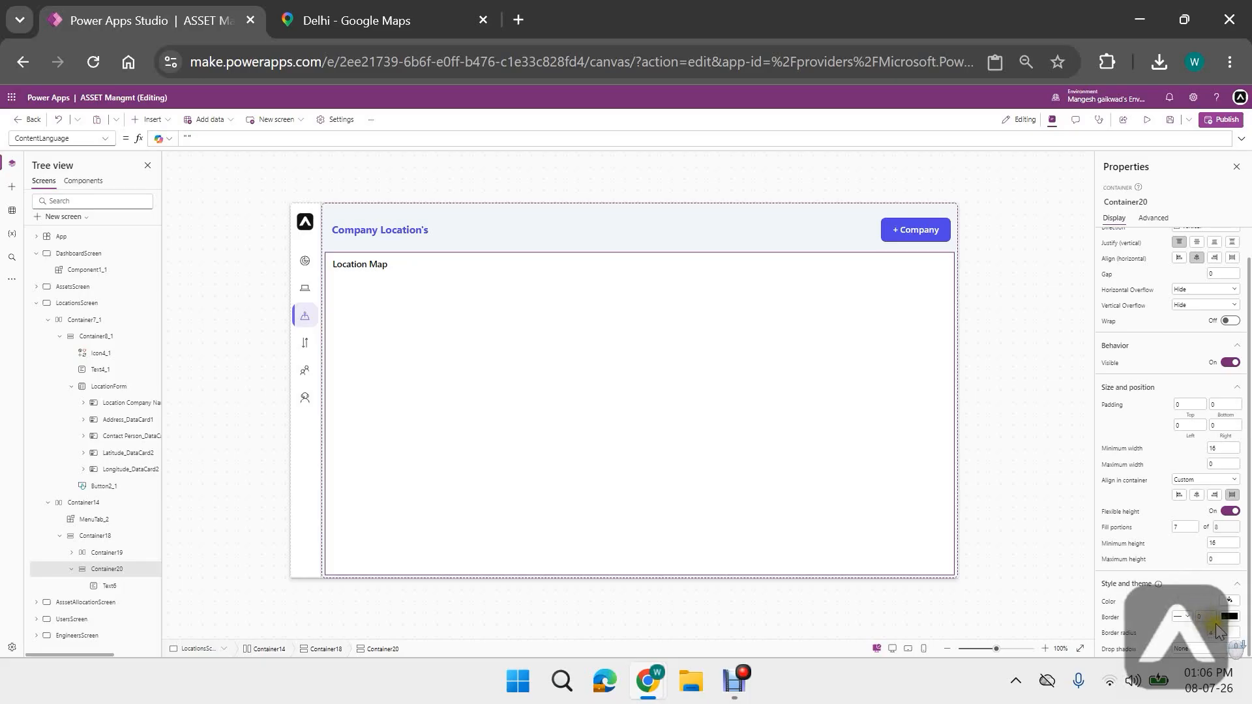
pyautogui.doubleClick(1219, 632)
pyautogui.write('20')
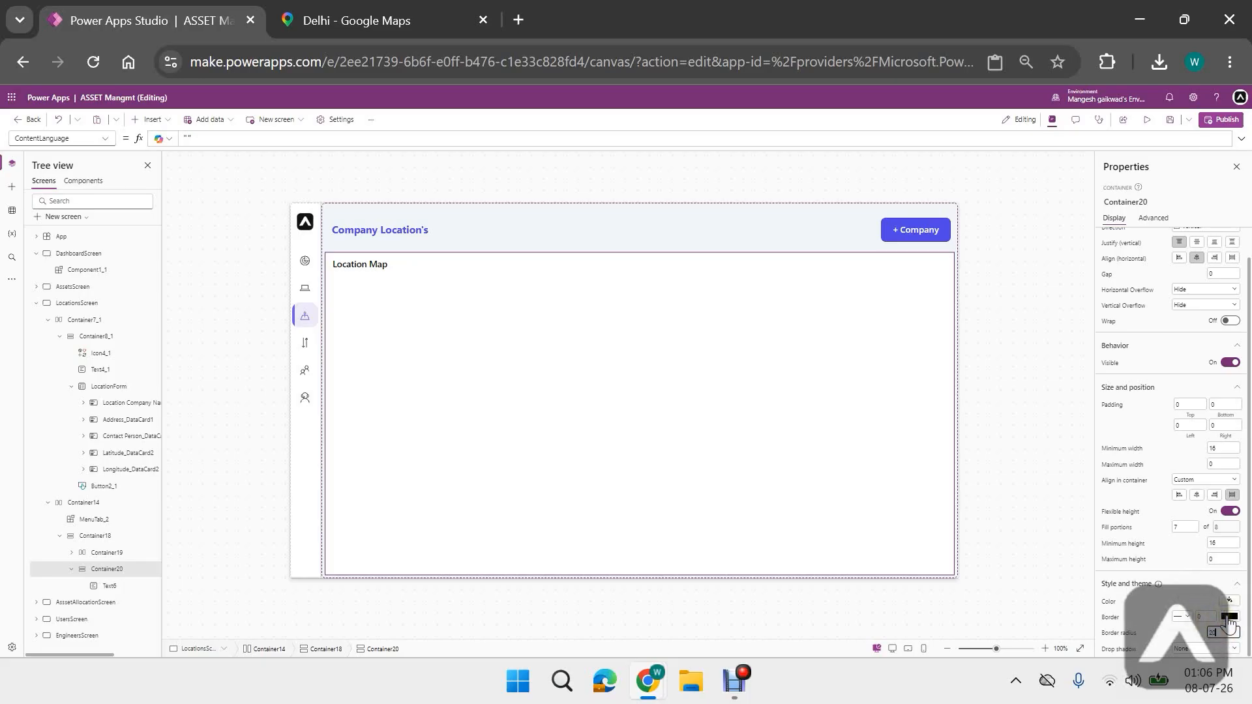
# - Insert a map into Container20 and connect it to the ITAssetLocations data source
pyautogui.click(1081, 553)
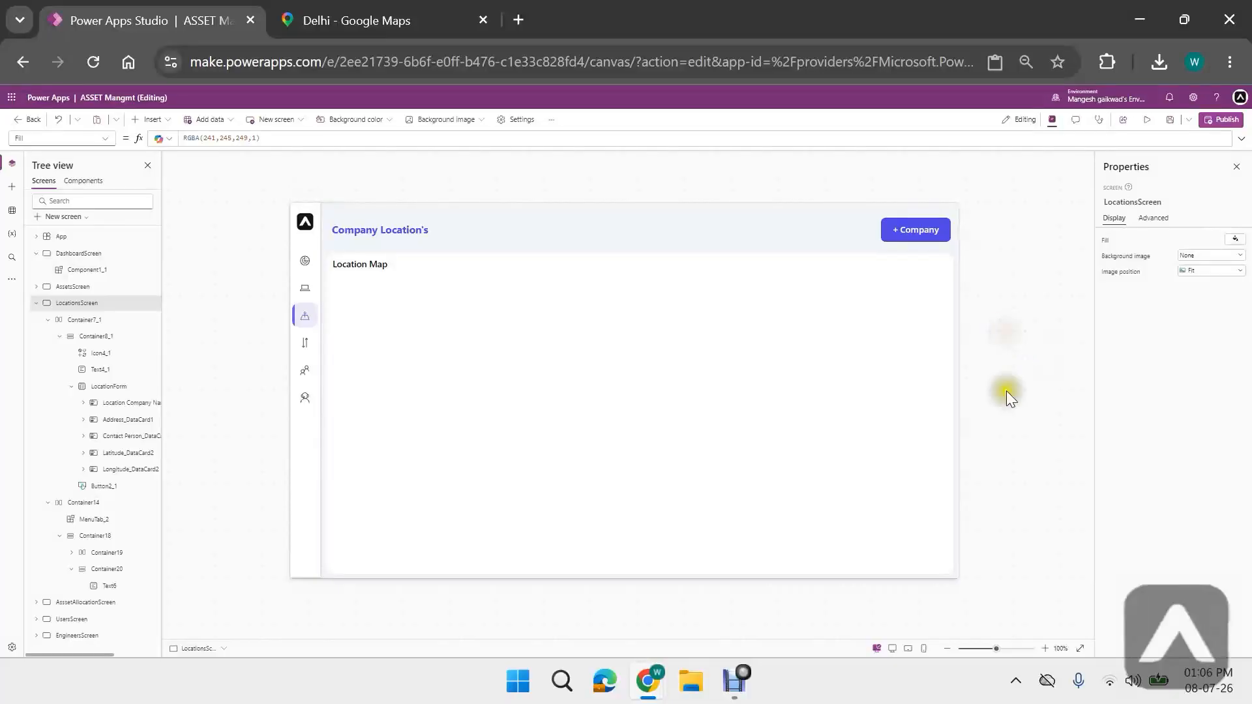
pyautogui.click(663, 449)
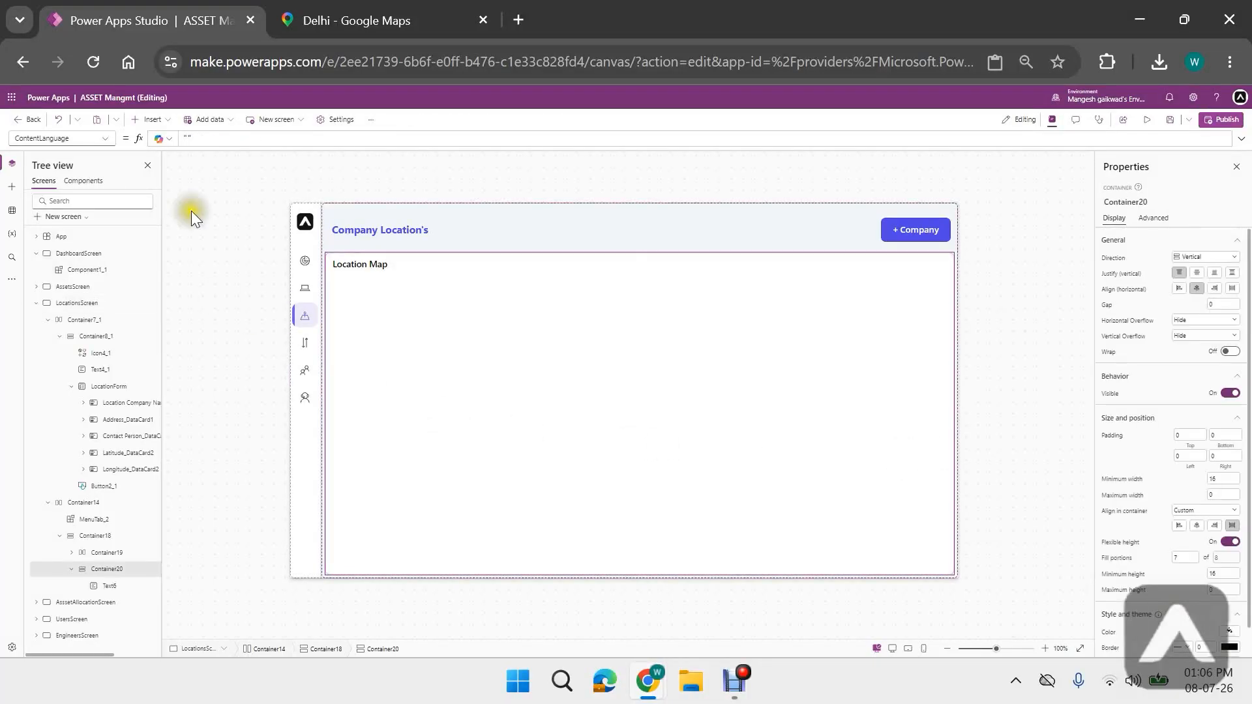
pyautogui.click(150, 124)
pyautogui.write('map')
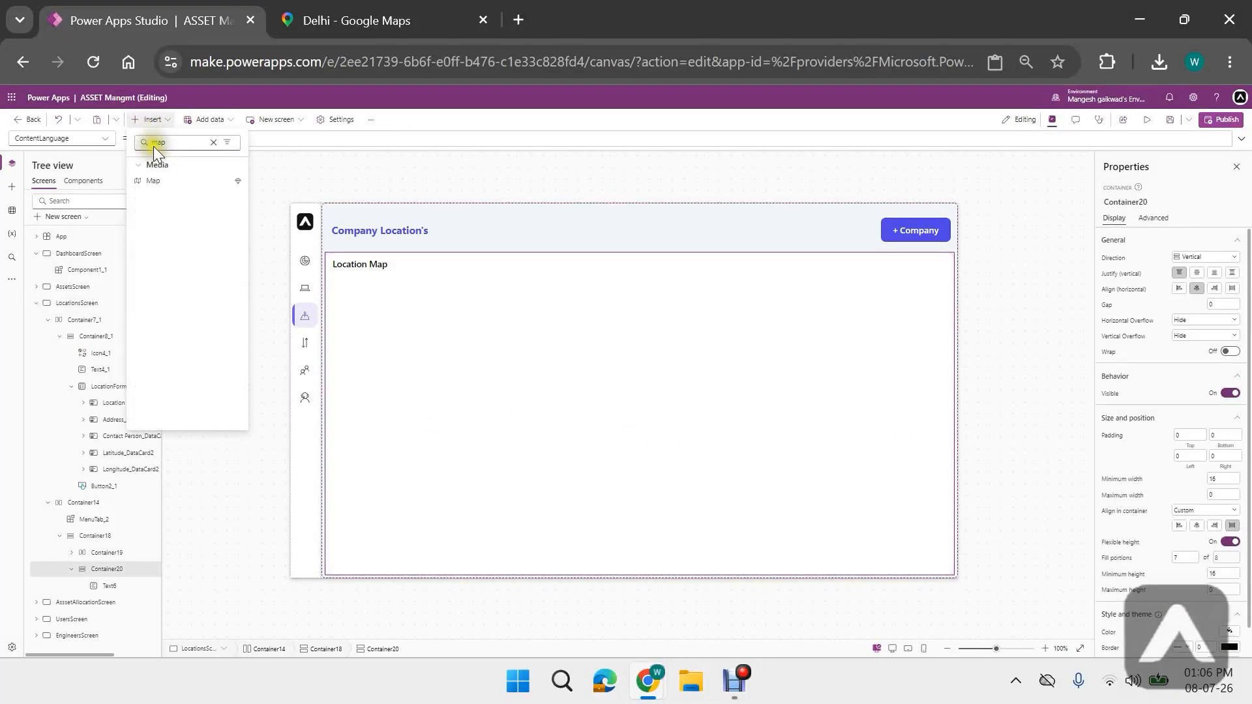
pyautogui.click(153, 180)
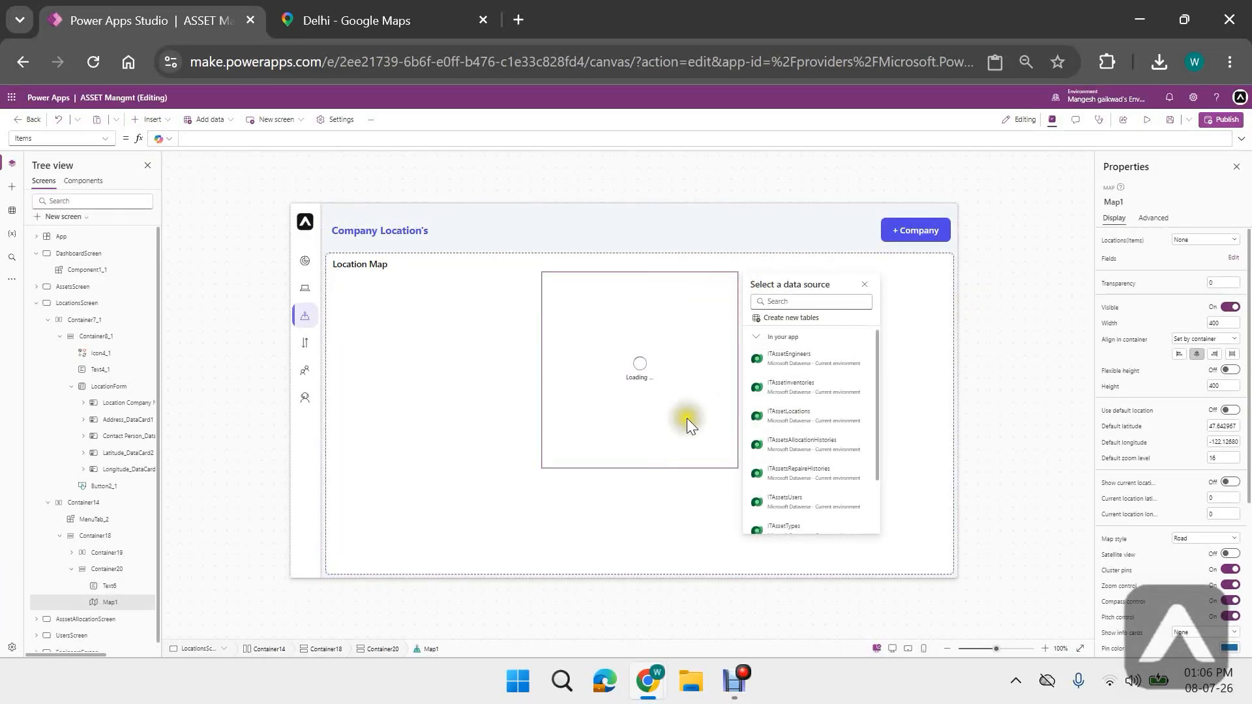
pyautogui.click(793, 416)
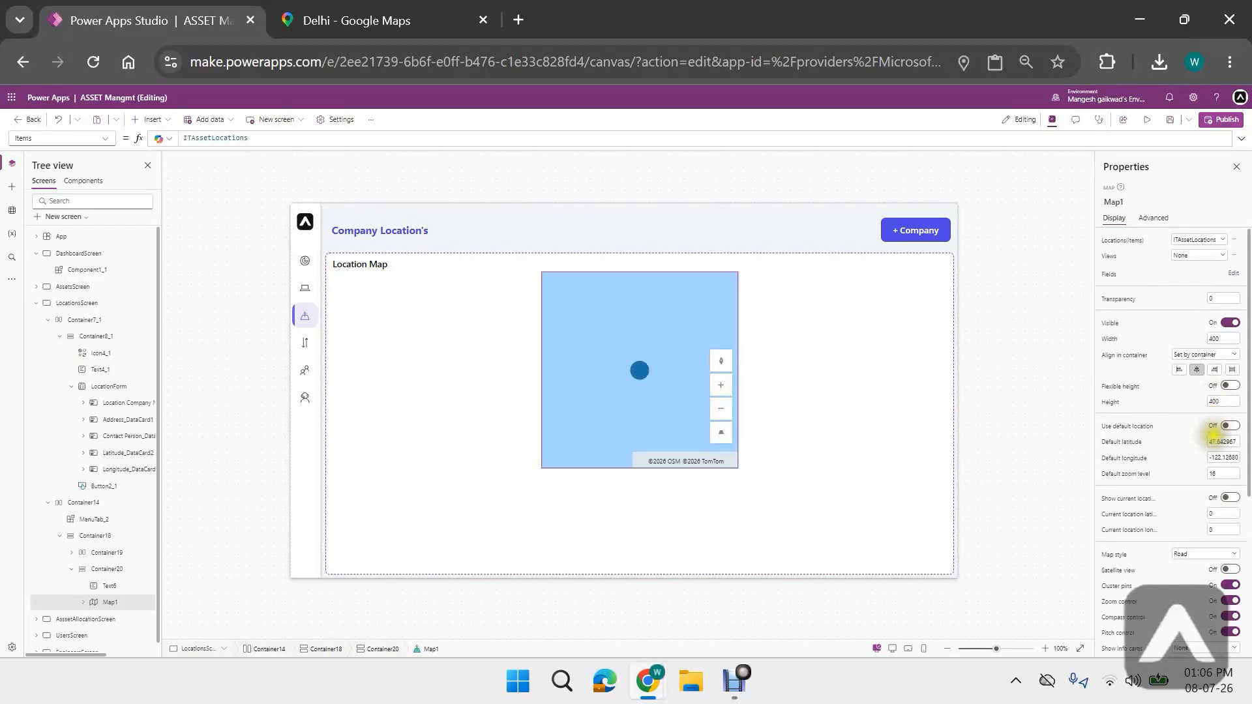
# - Stretch the map to the container's full width and turn on its flexible height
pyautogui.click(1228, 499)
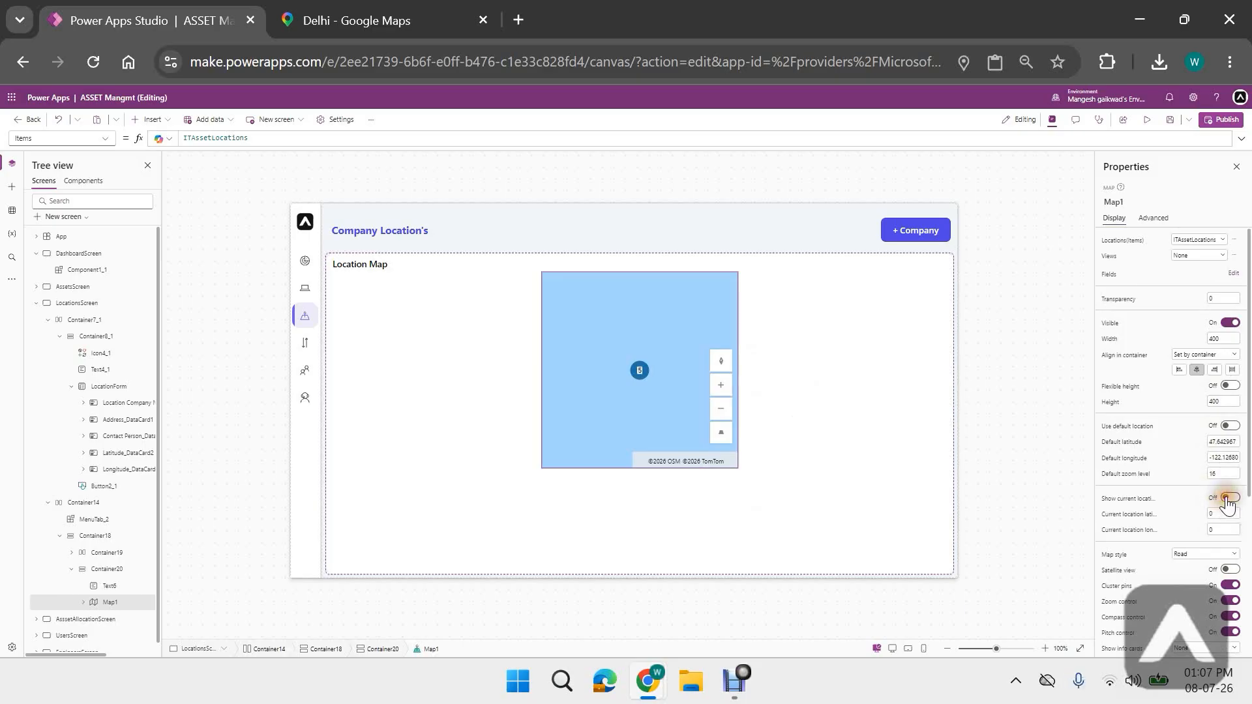
pyautogui.click(1228, 498)
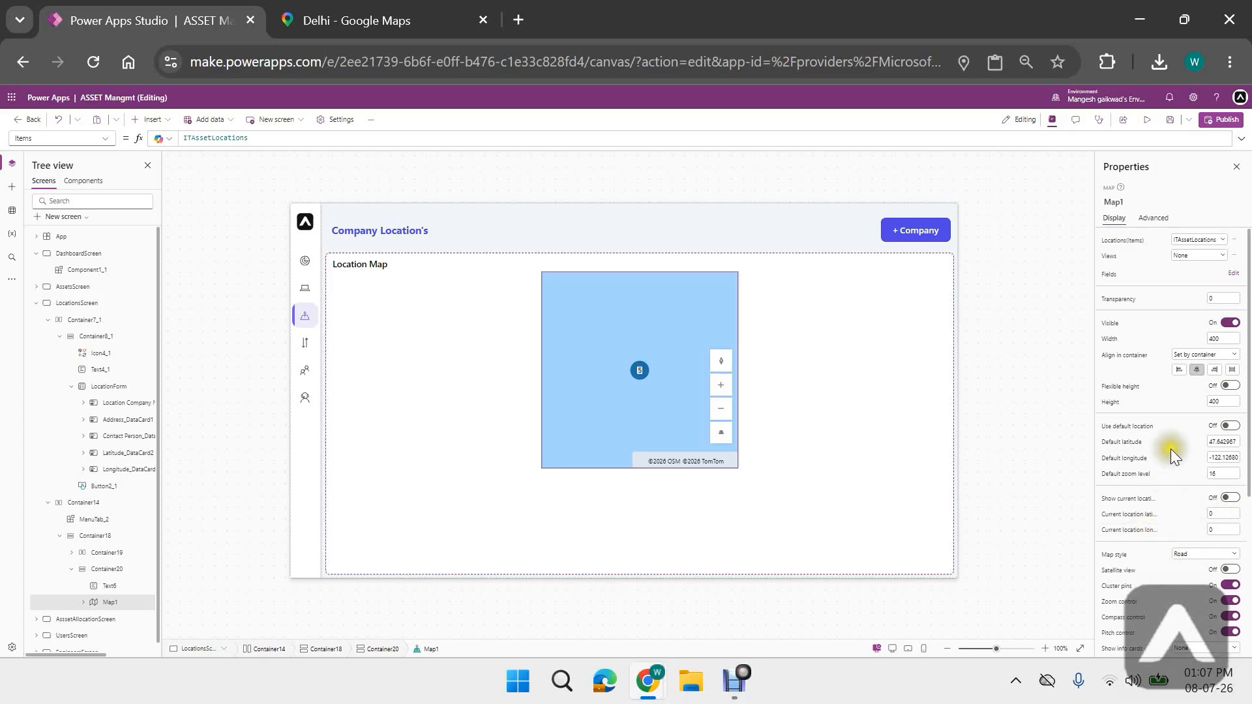
pyautogui.click(1232, 370)
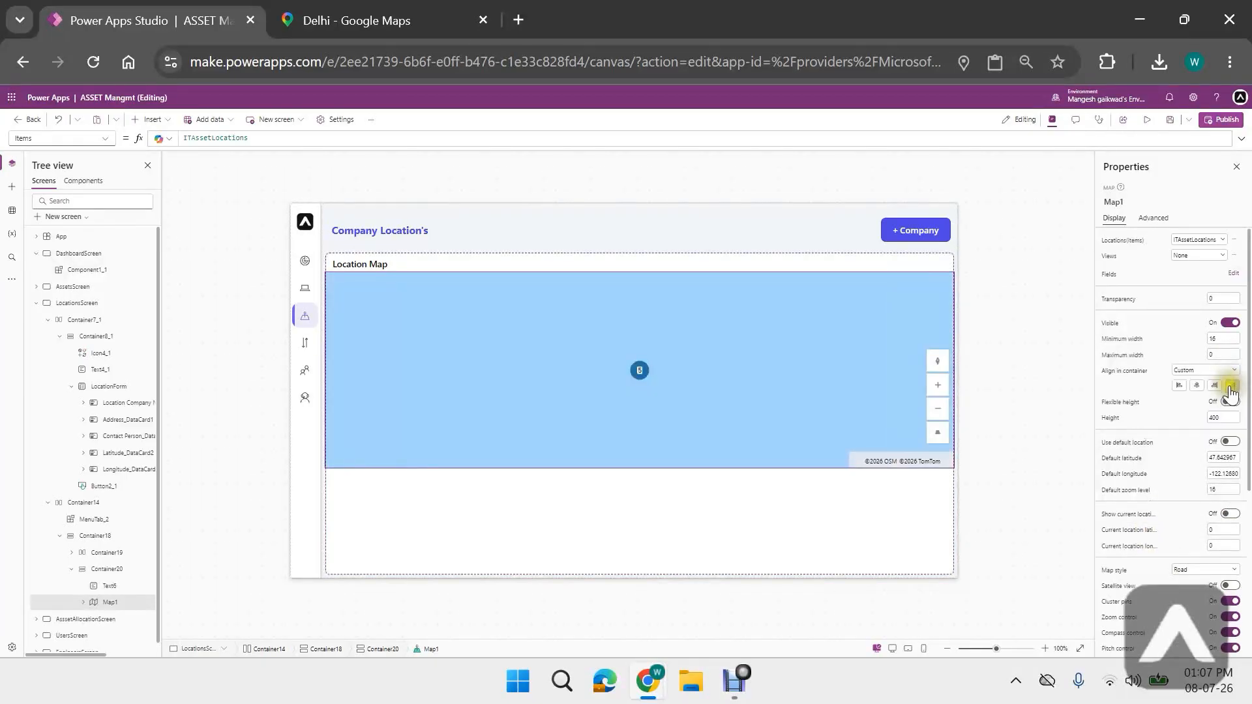
pyautogui.click(1228, 401)
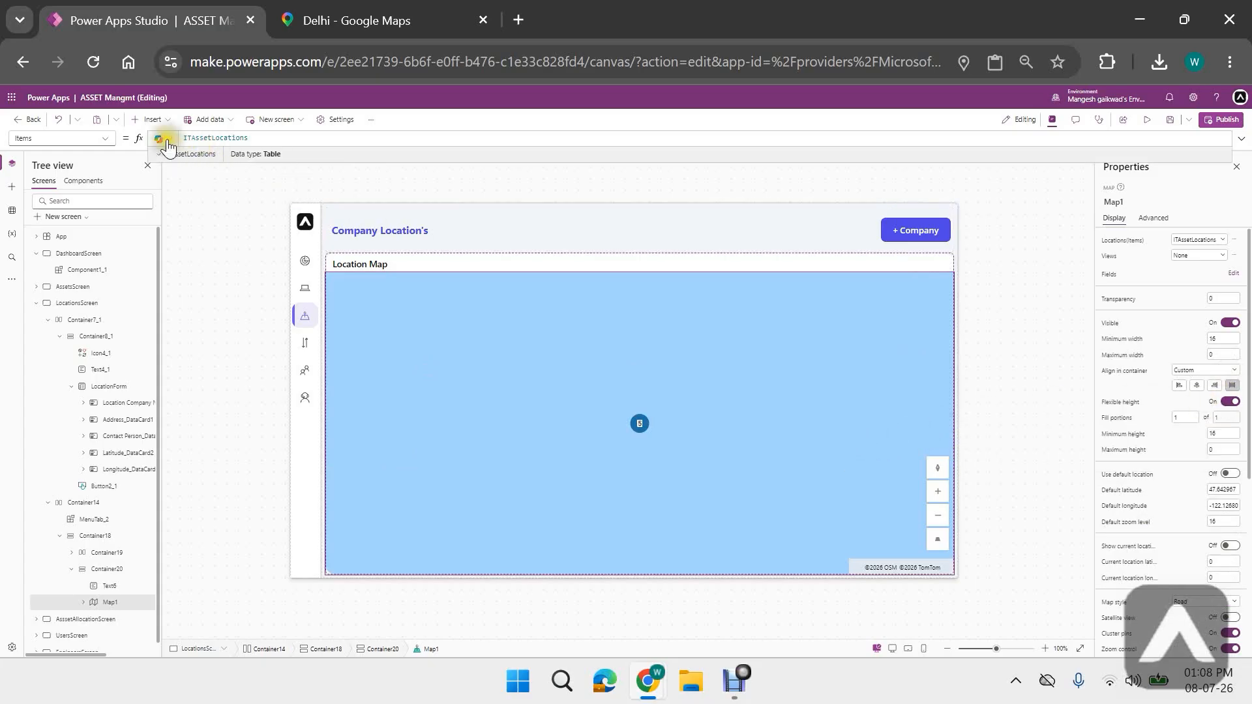
# - Set the map's DefaultLocation property to true
pyautogui.click(106, 139)
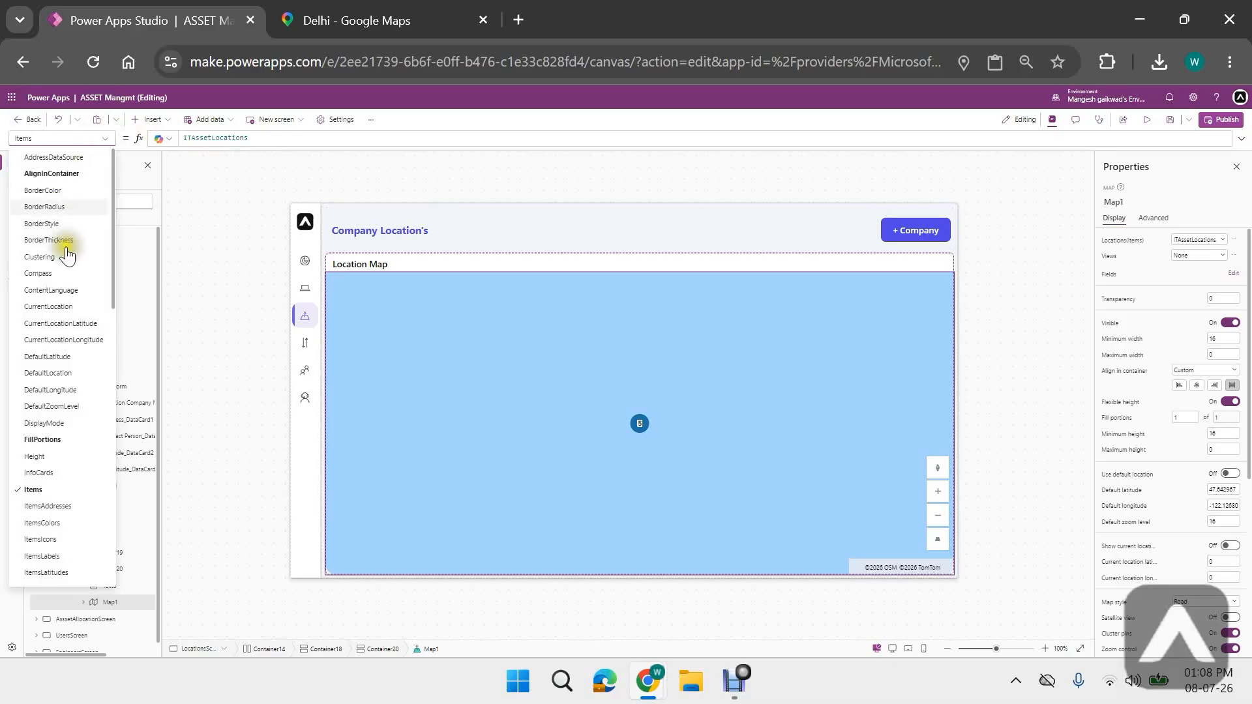
pyautogui.click(73, 372)
pyautogui.doubleClick(210, 139)
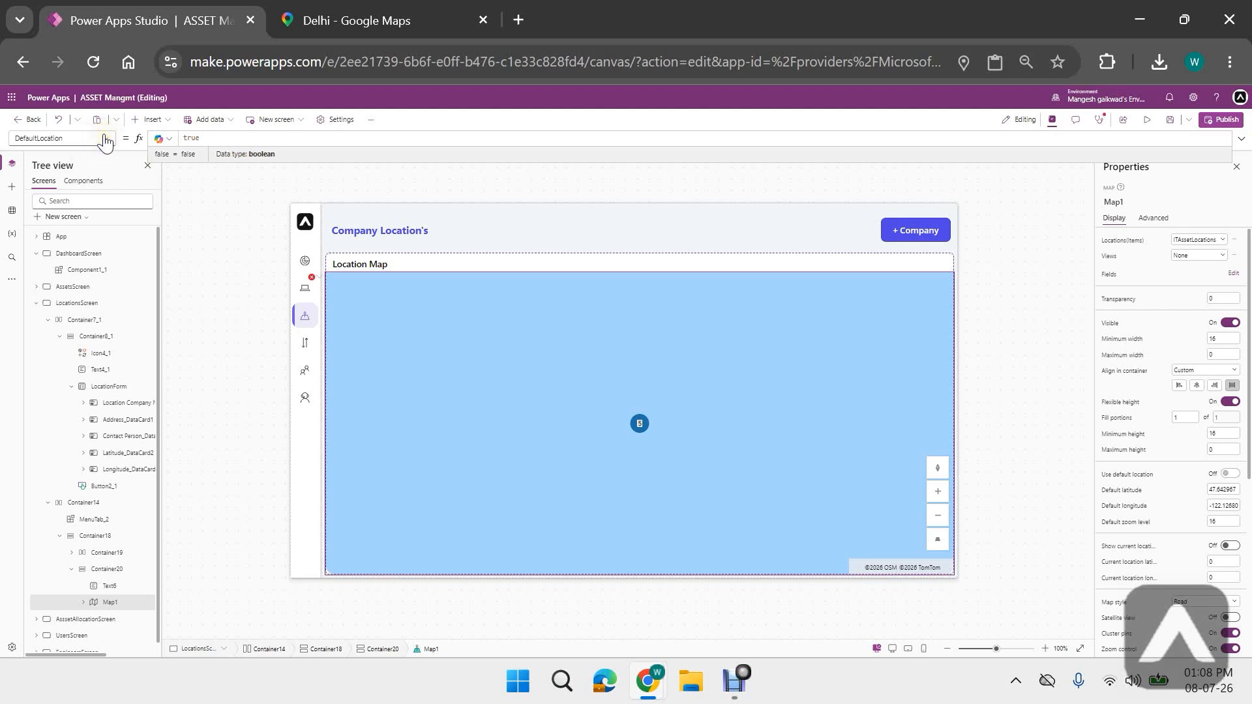
pyautogui.click(217, 140)
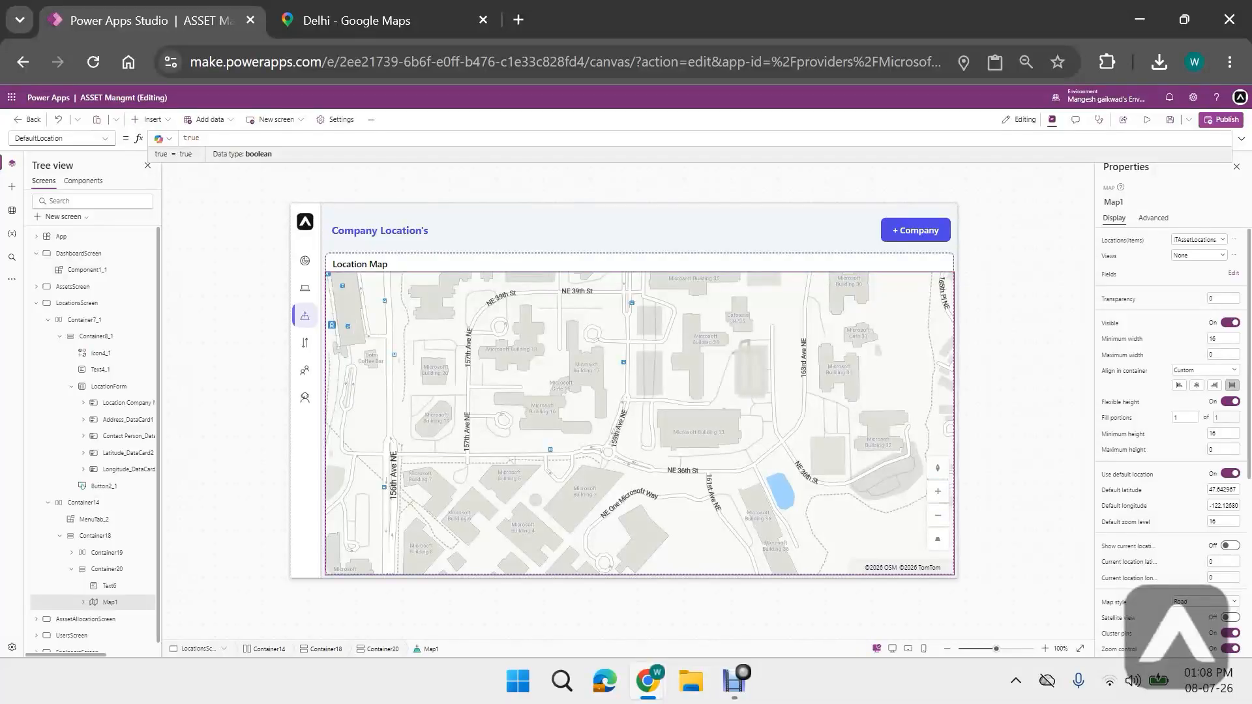
# - Set the map's DefaultLongitude property to the formula Location.Longitude
pyautogui.click(103, 140)
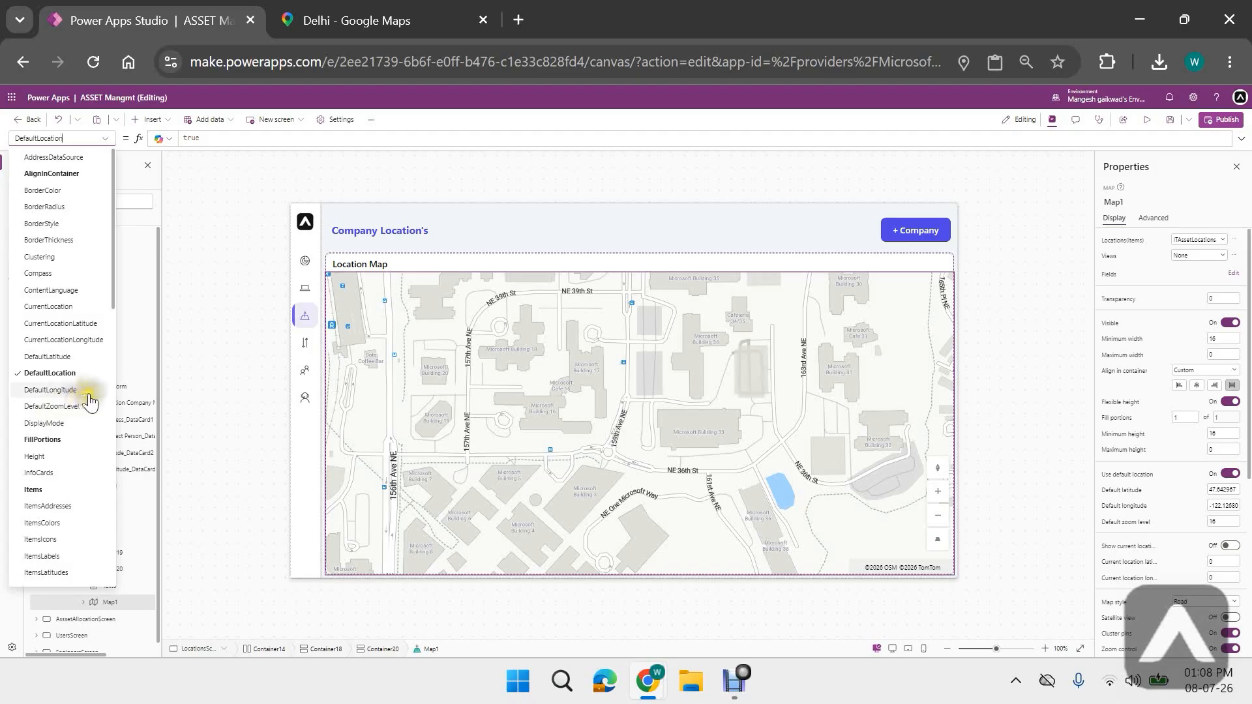
pyautogui.click(52, 390)
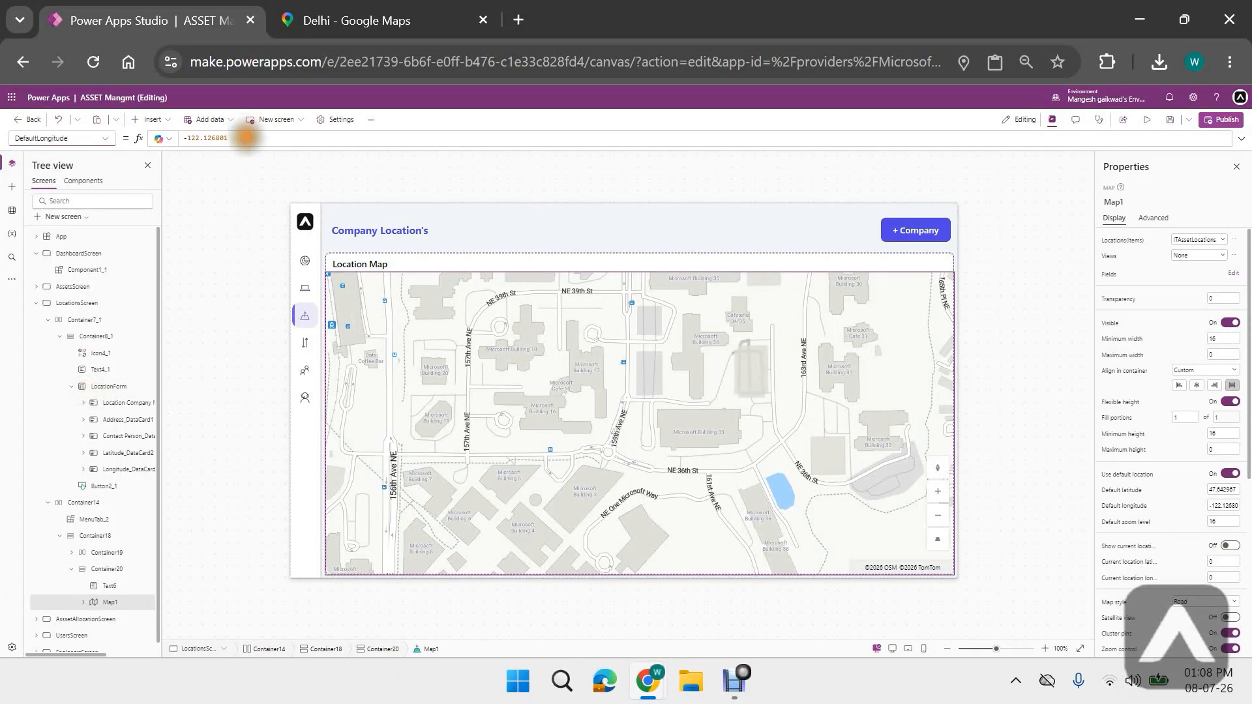
pyautogui.tripleClick(246, 138)
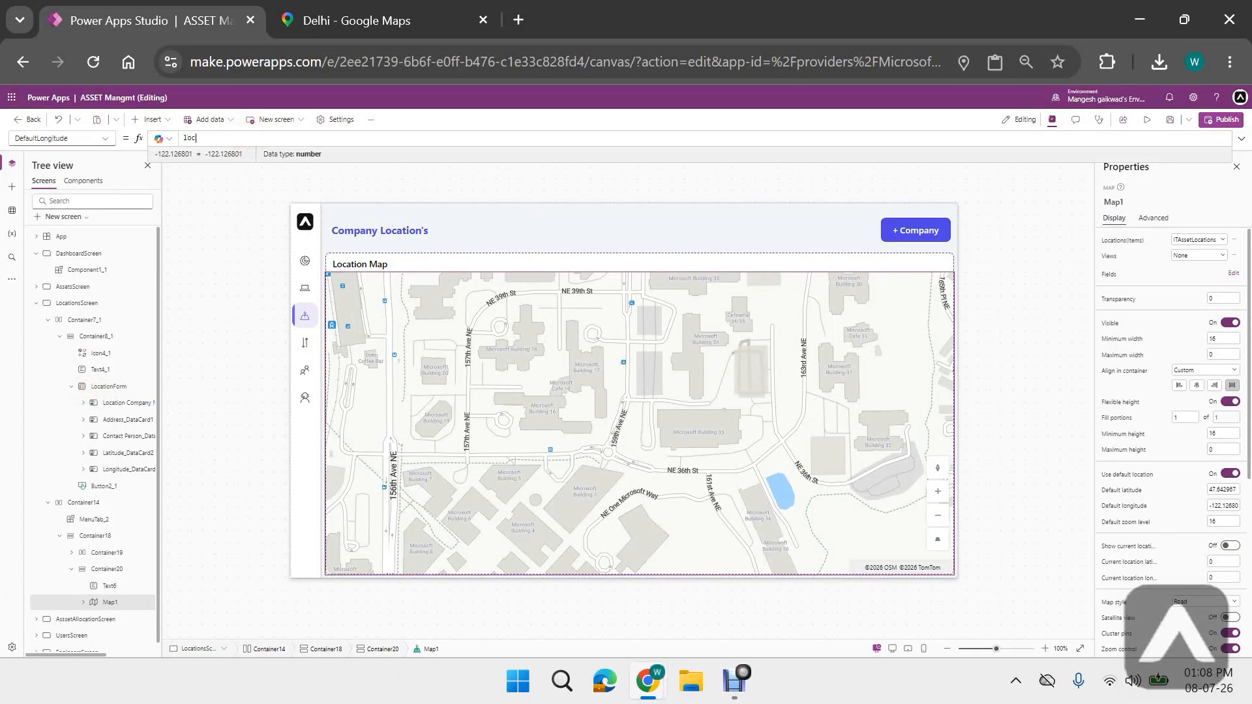
pyautogui.write('location')
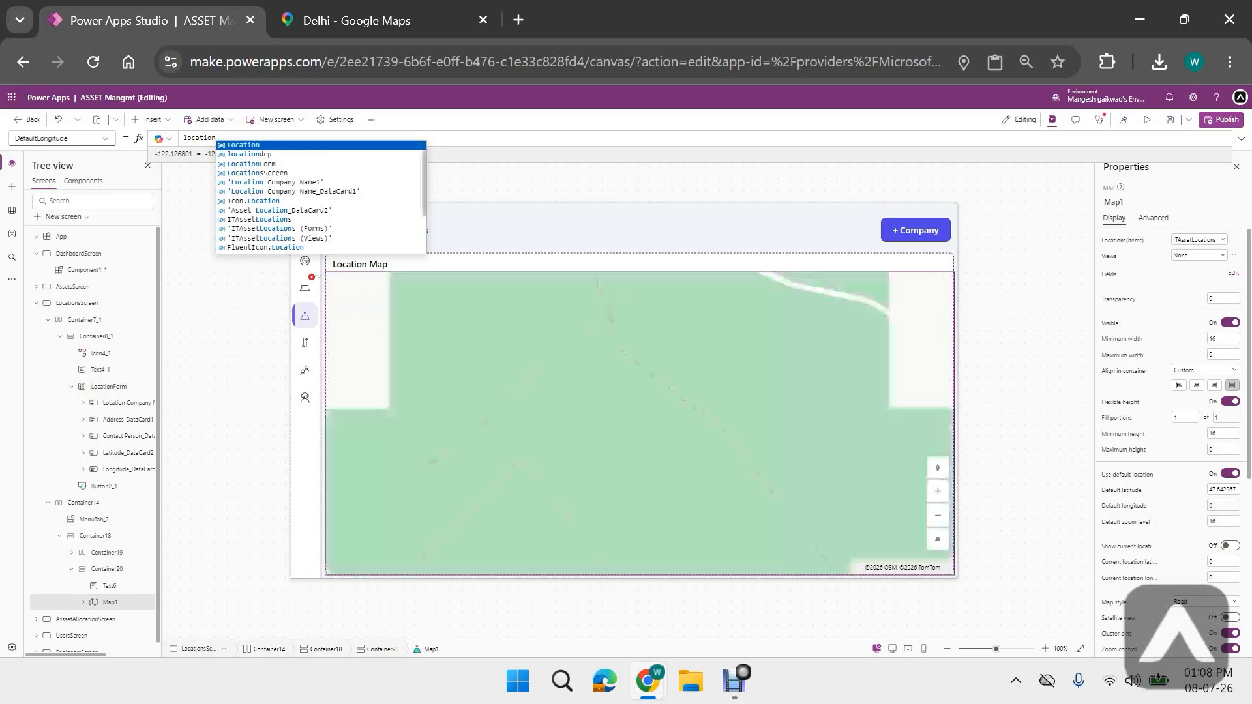
pyautogui.press('Tab')
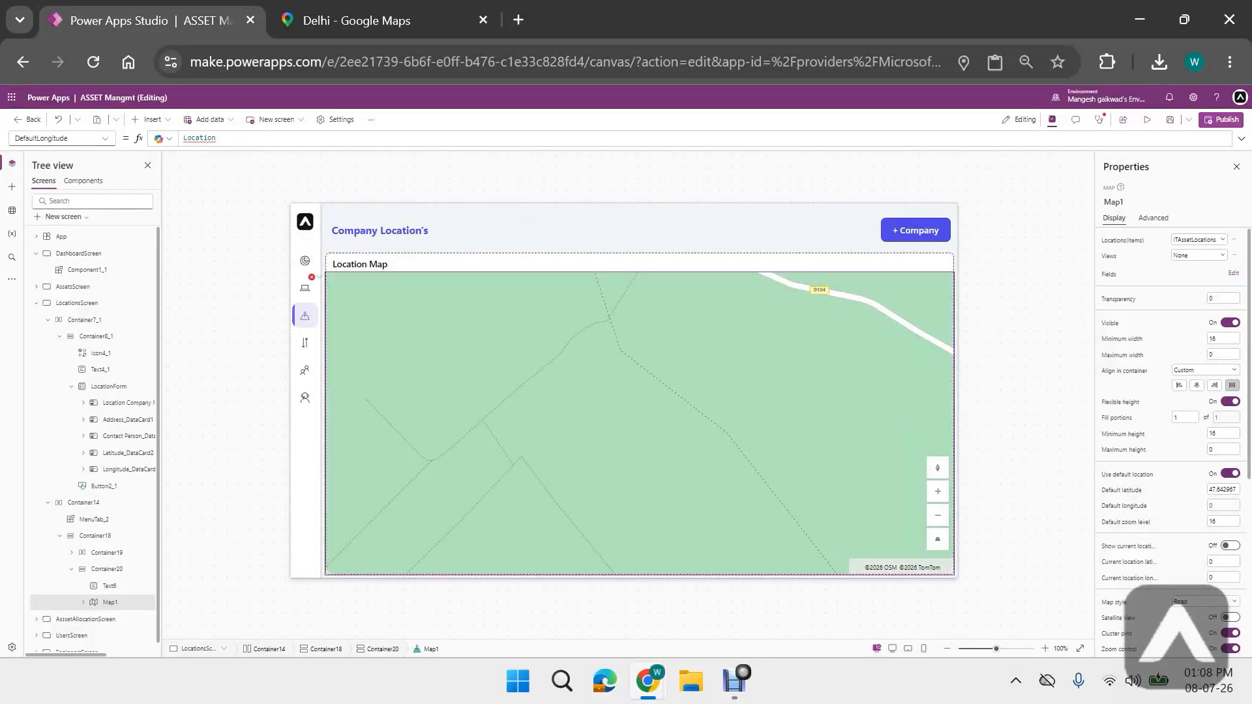
pyautogui.write('.Longitude')
pyautogui.press('Tab')
# - Set the map's DefaultLatitude property to Location.Latitude and turn on showing the current location
pyautogui.click(112, 142)
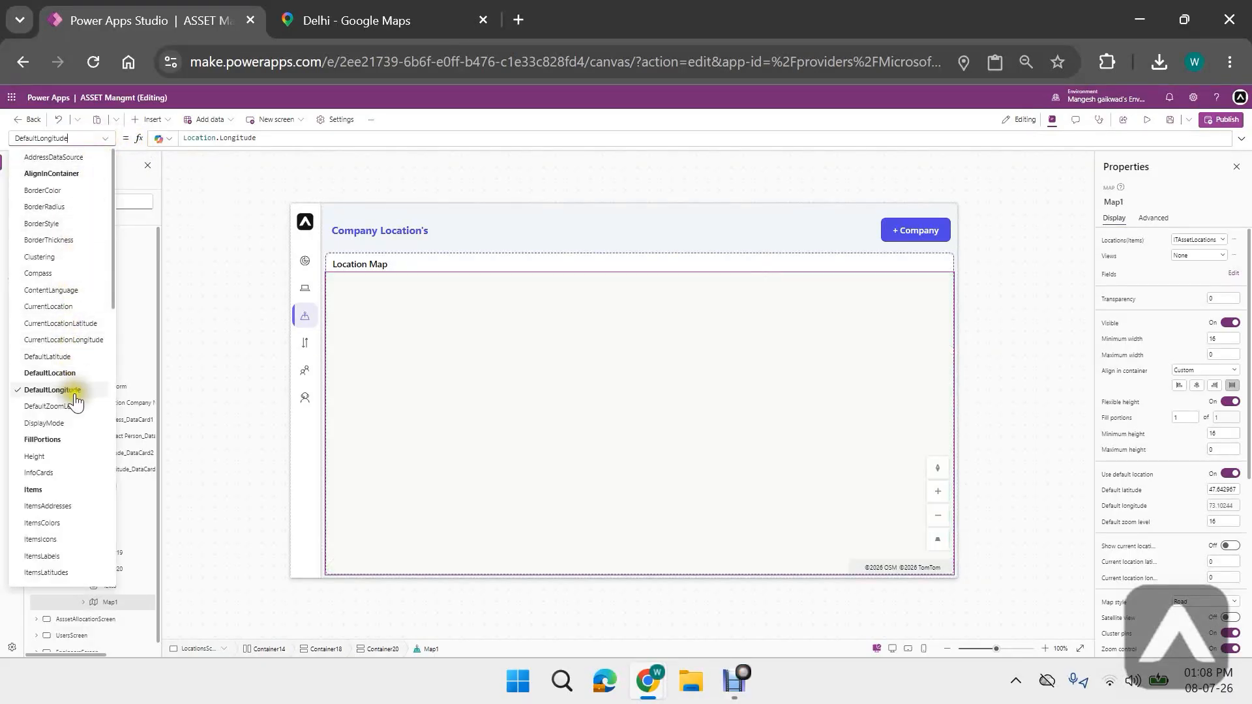
pyautogui.click(47, 357)
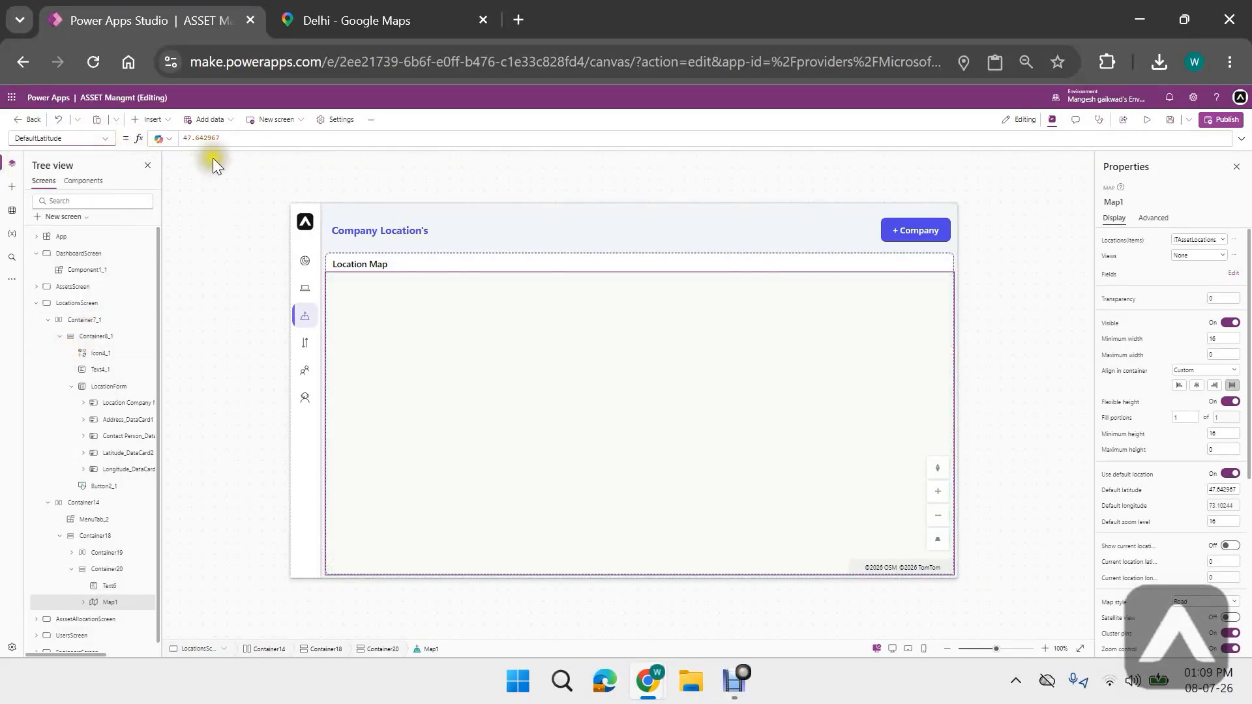
pyautogui.tripleClick(225, 137)
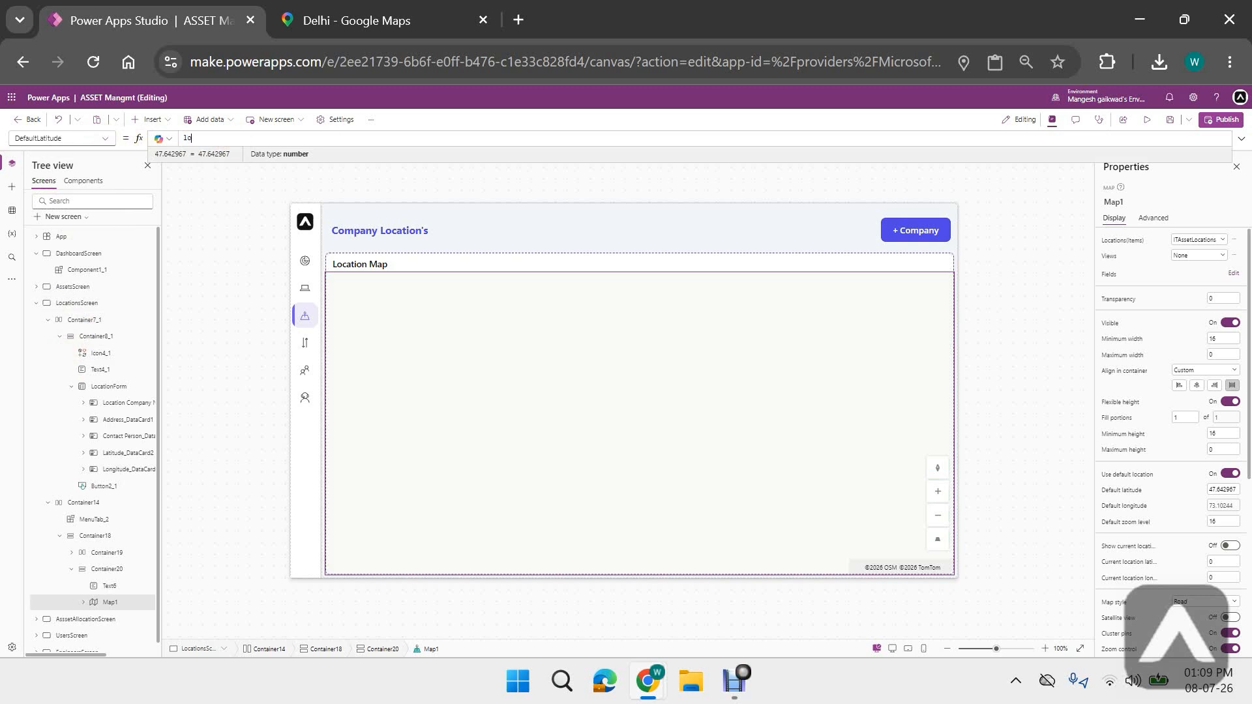
pyautogui.write('location')
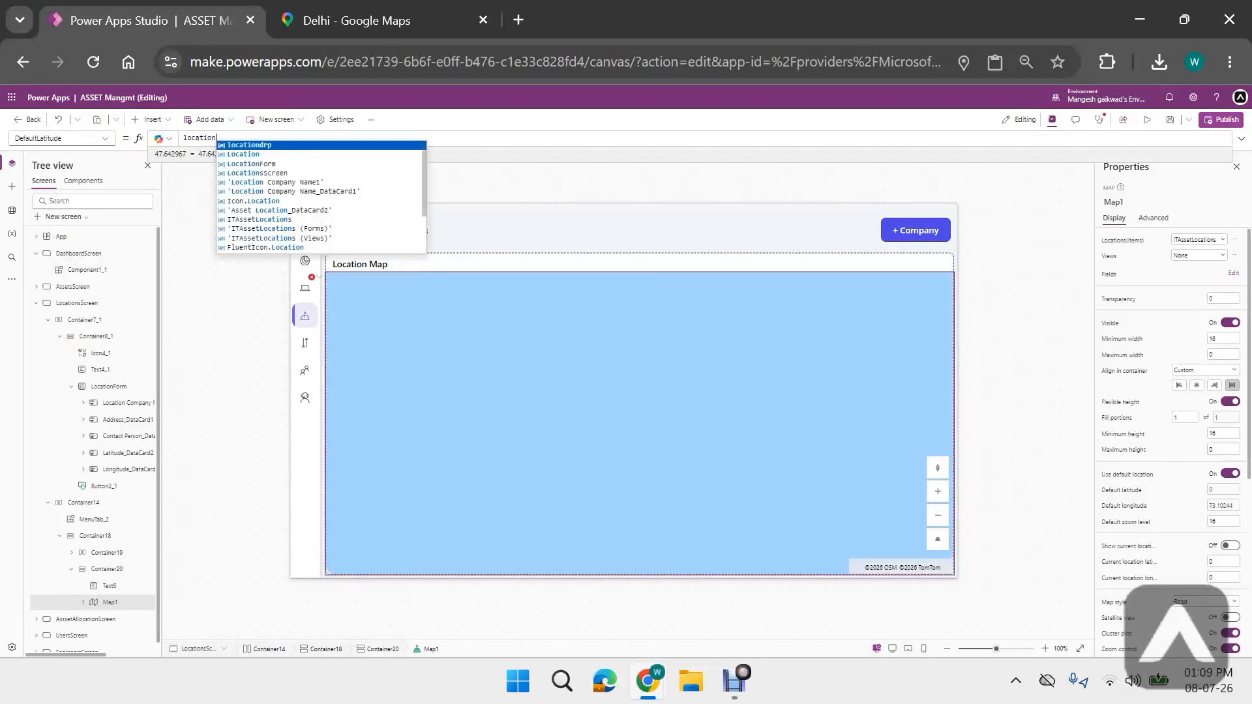
pyautogui.write('.')
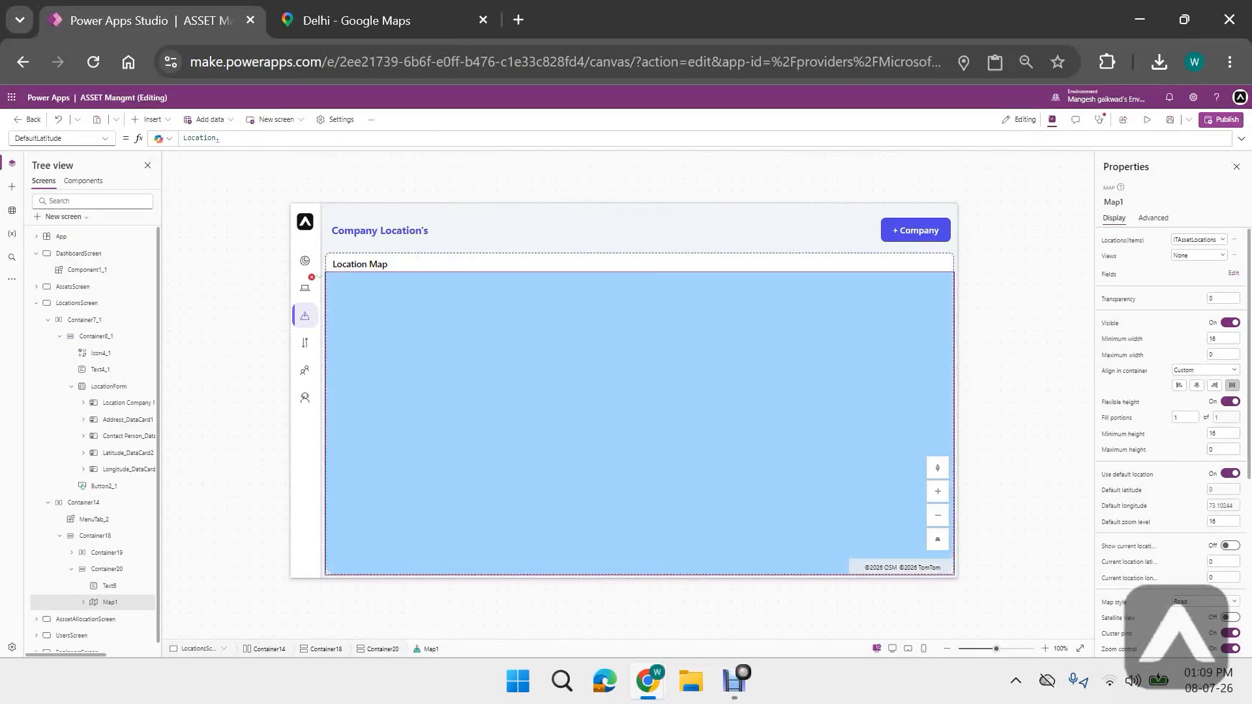
pyautogui.write('lo')
pyautogui.press('Tab')
pyautogui.doubleClick(238, 137)
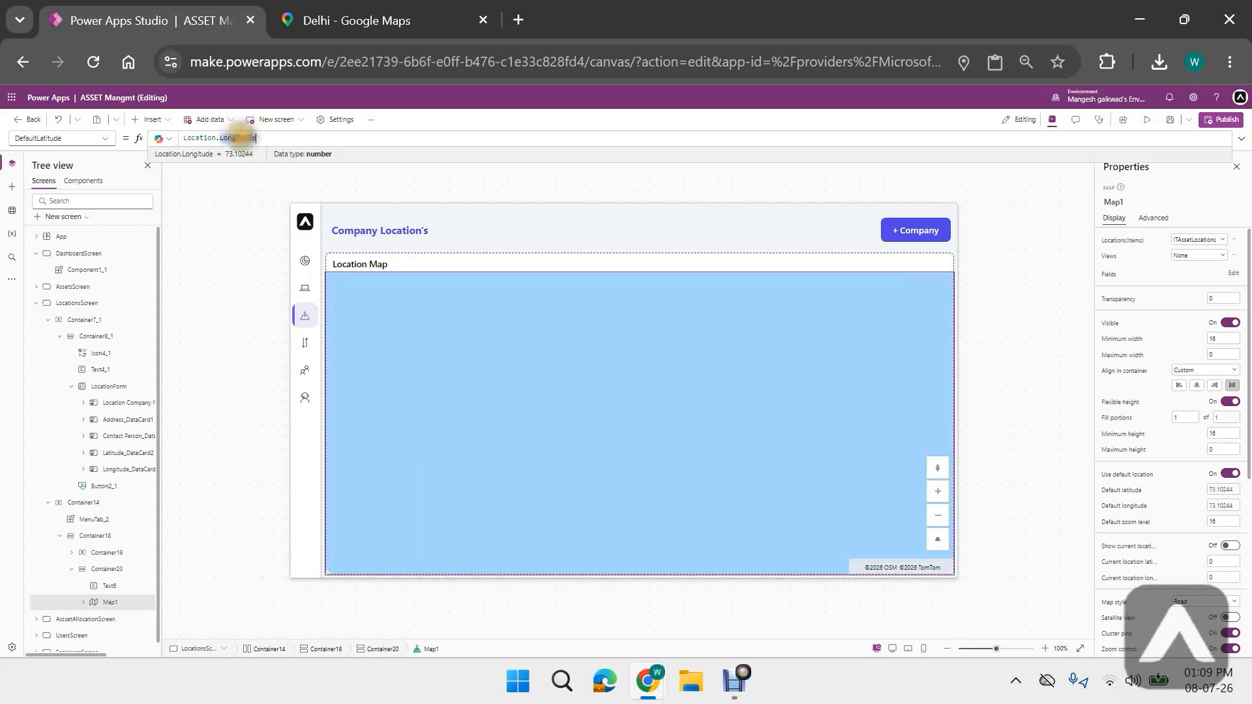
pyautogui.write('la')
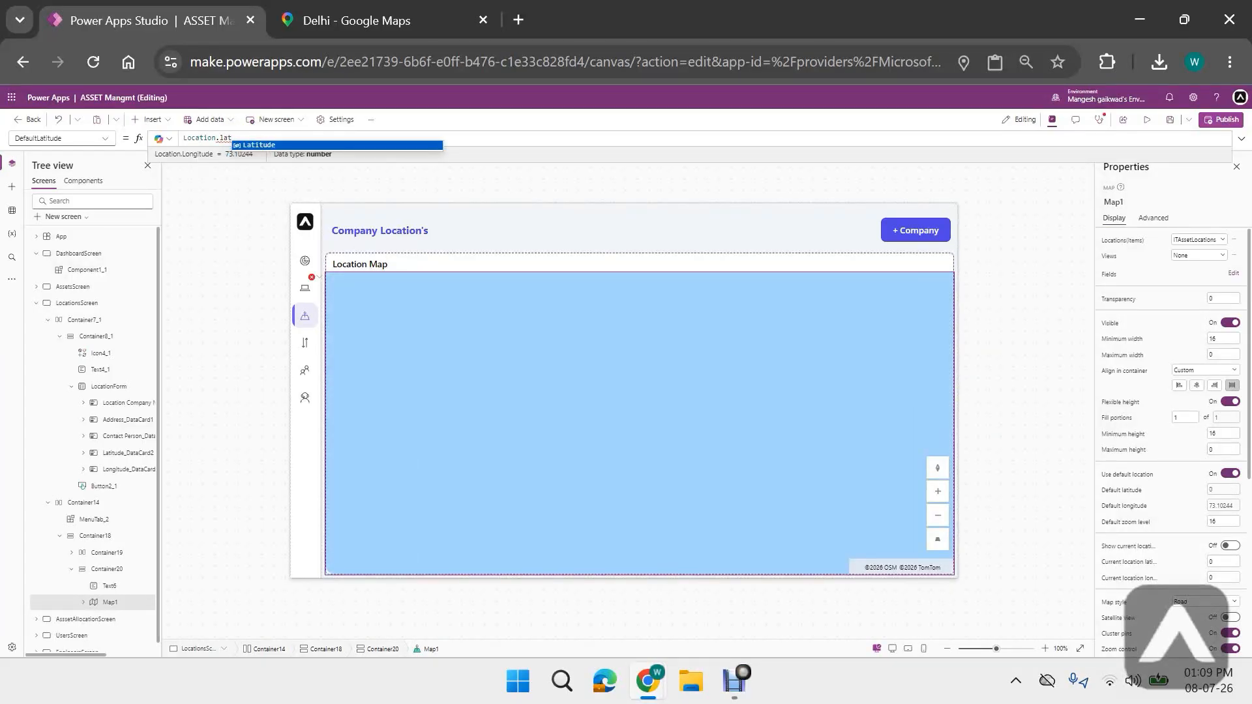
pyautogui.press('Tab')
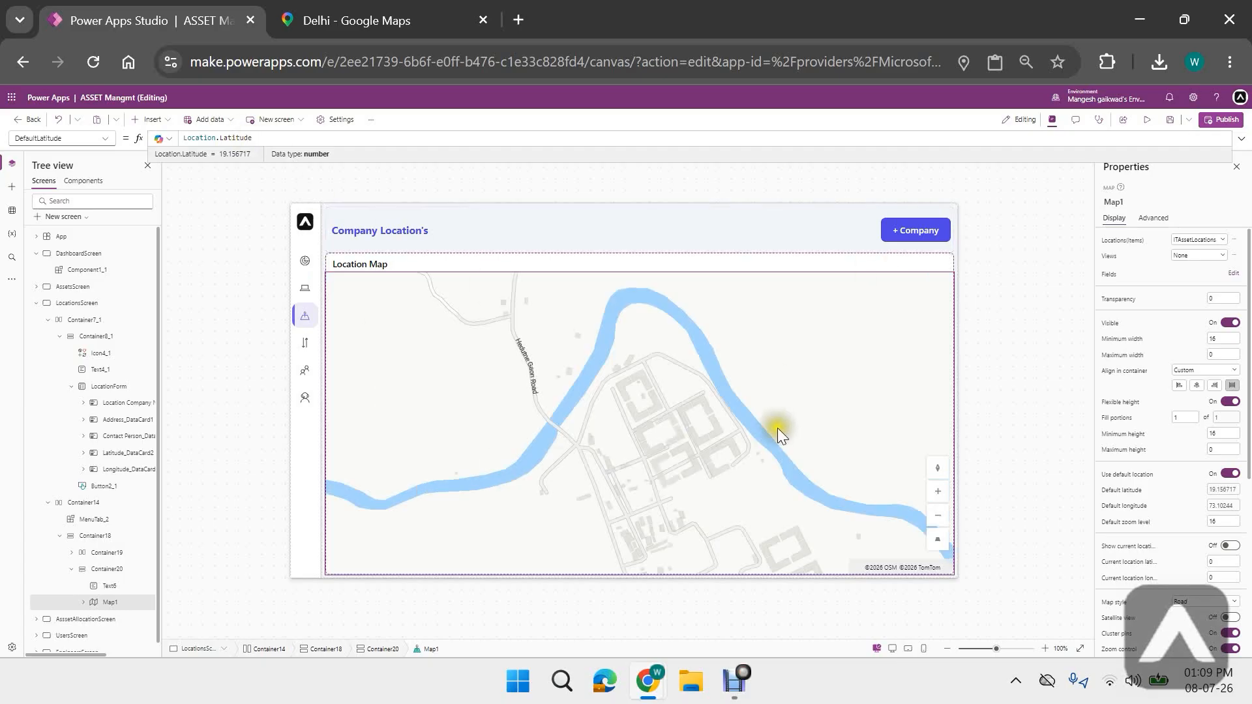
pyautogui.click(1229, 546)
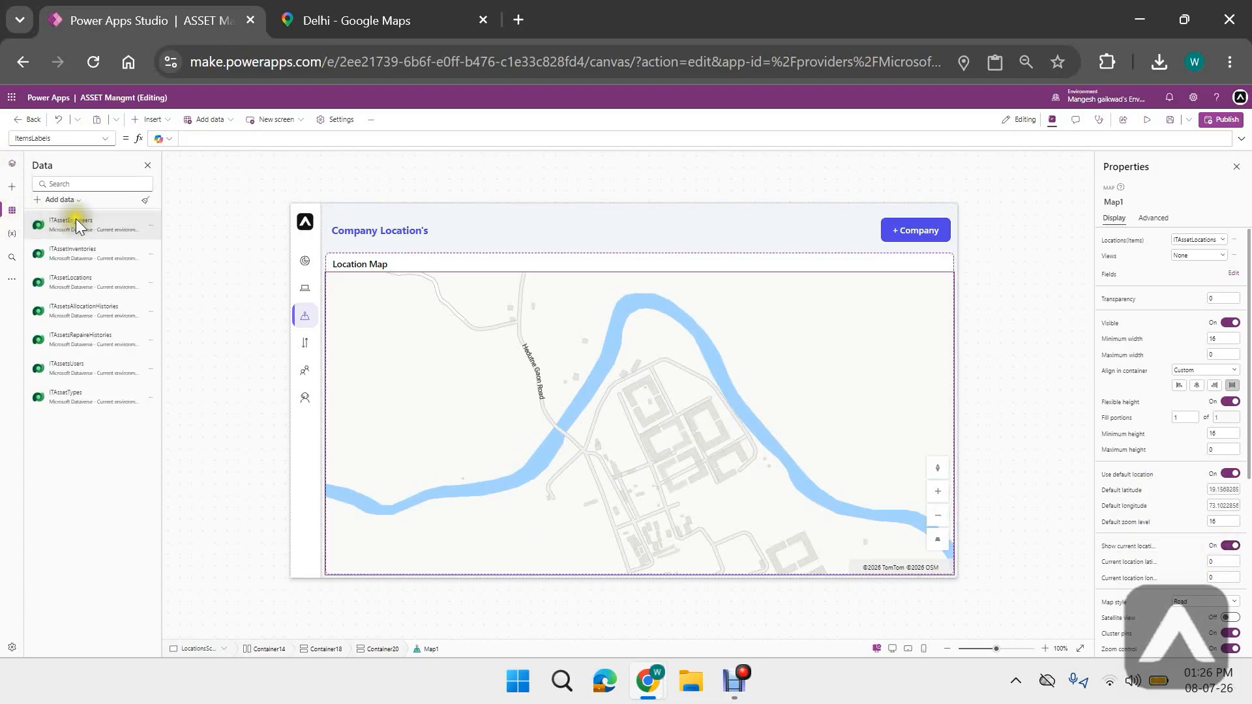
# - Copy the logical name of the Address column from the ITAssetLocations table and leave the column settings unsaved
pyautogui.click(151, 287)
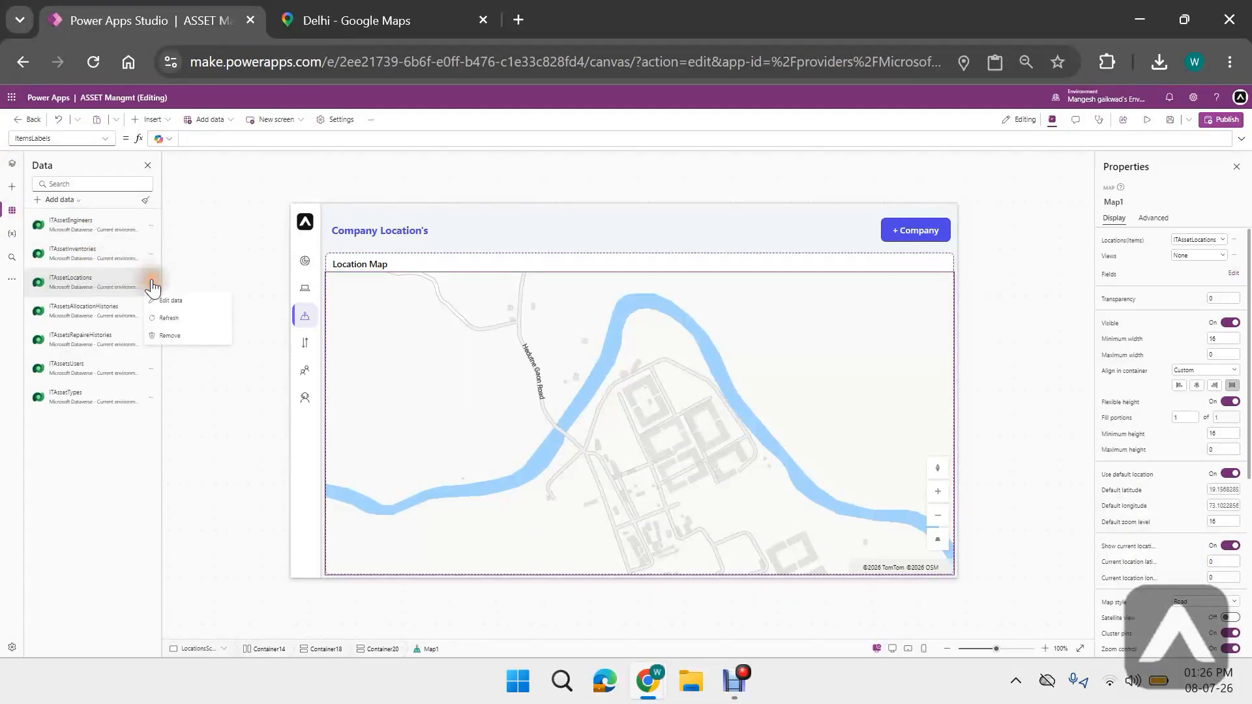
pyautogui.click(173, 300)
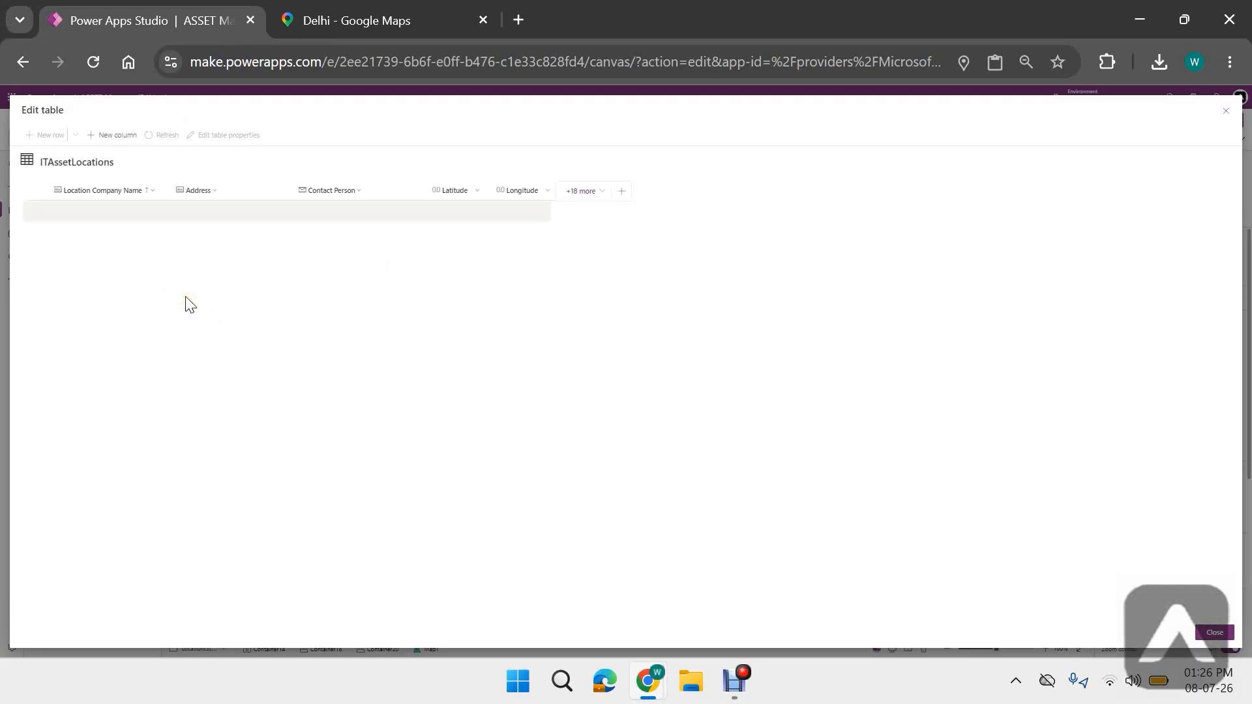
pyautogui.click(198, 191)
pyautogui.click(214, 210)
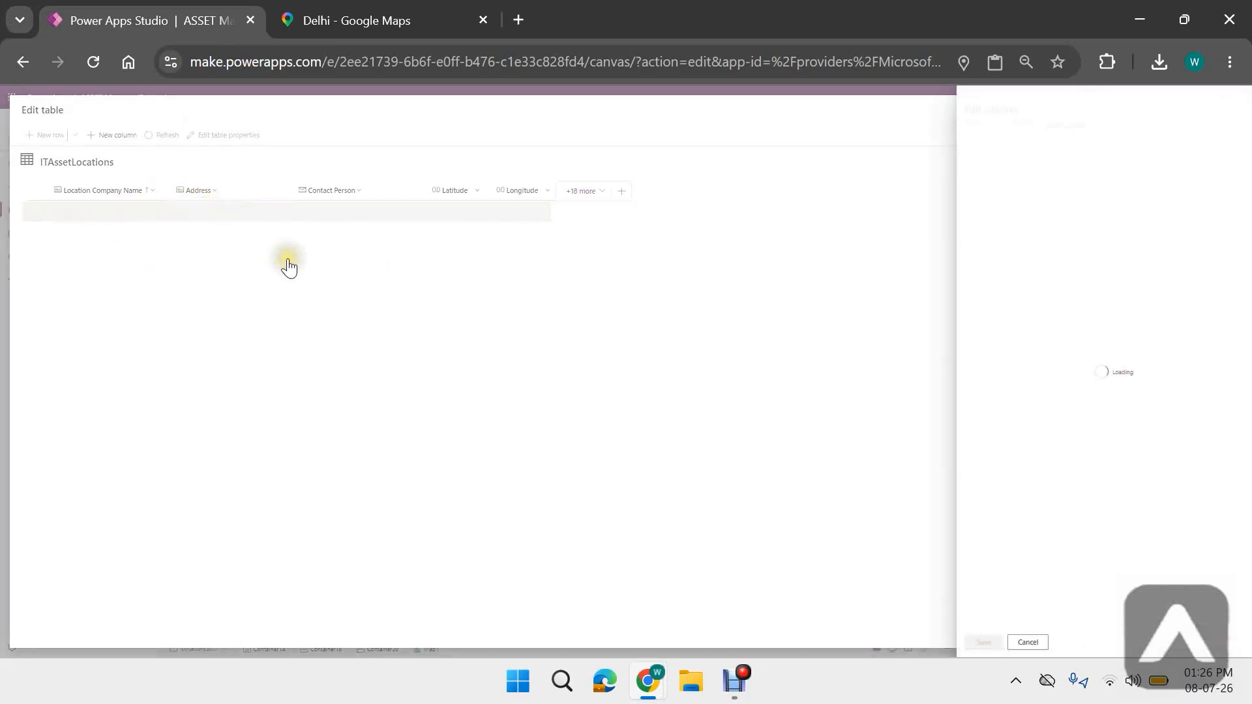
pyautogui.click(987, 432)
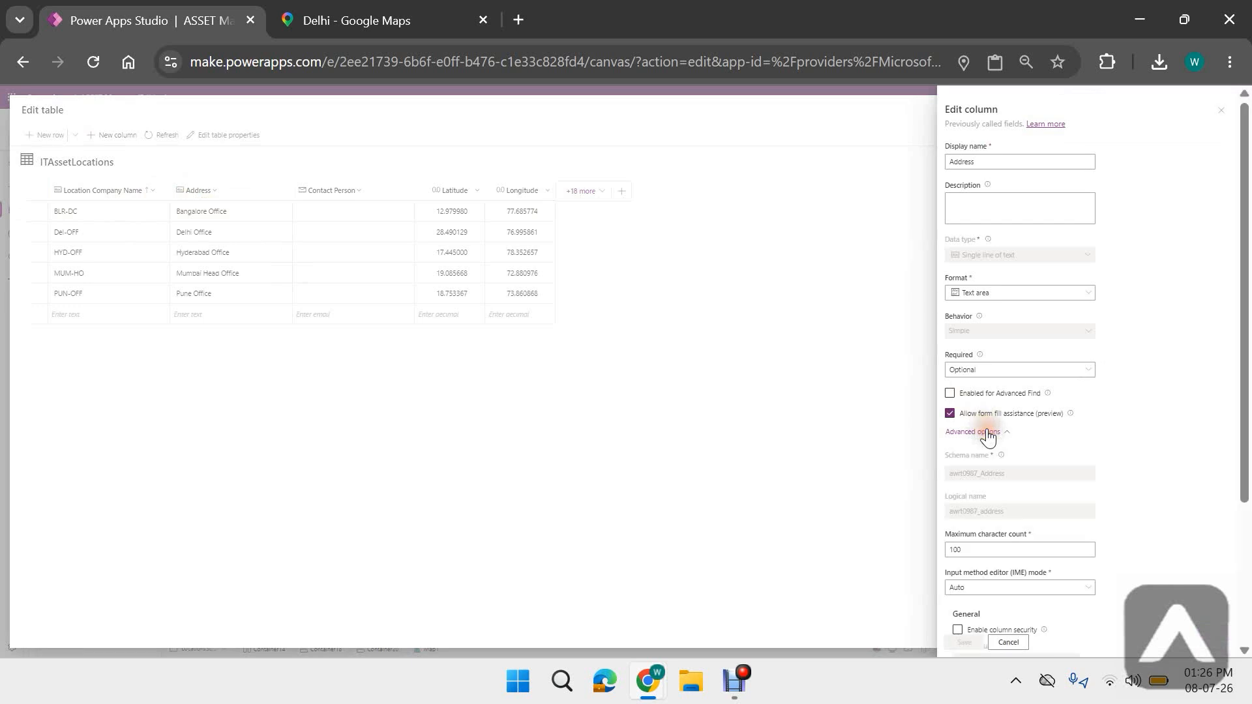
pyautogui.scroll(-3, 987, 424)
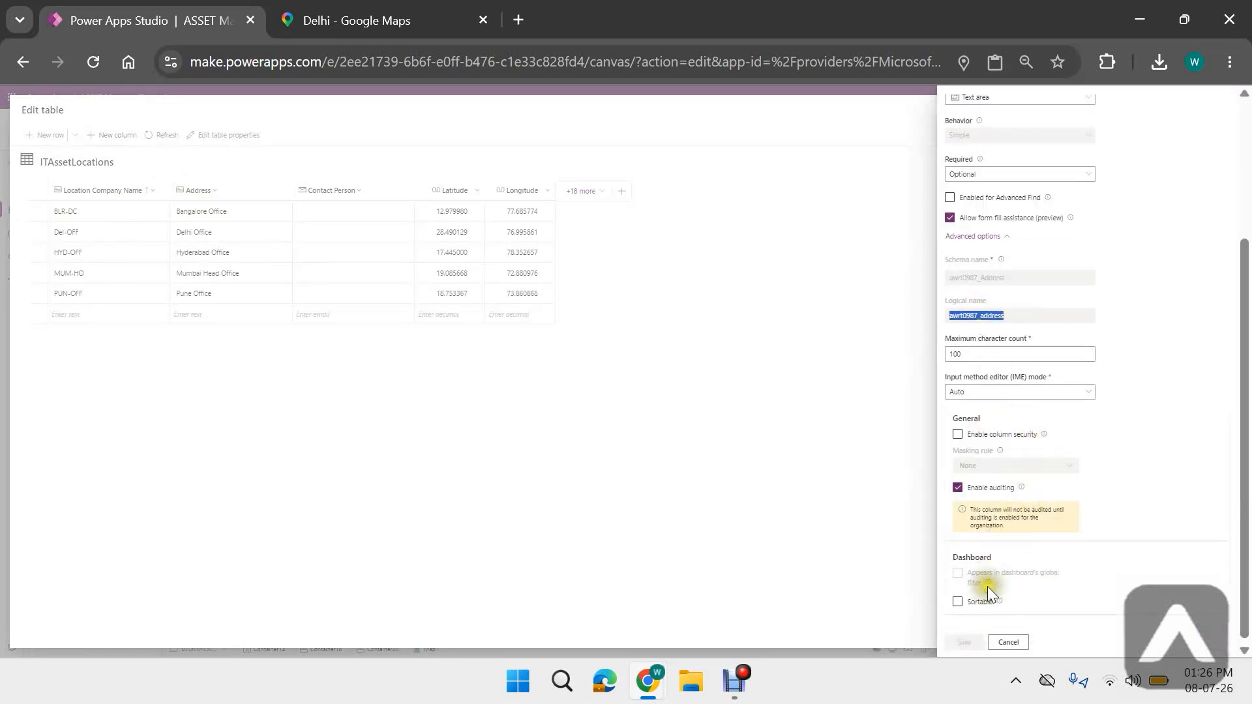
pyautogui.click(1004, 642)
pyautogui.click(1223, 634)
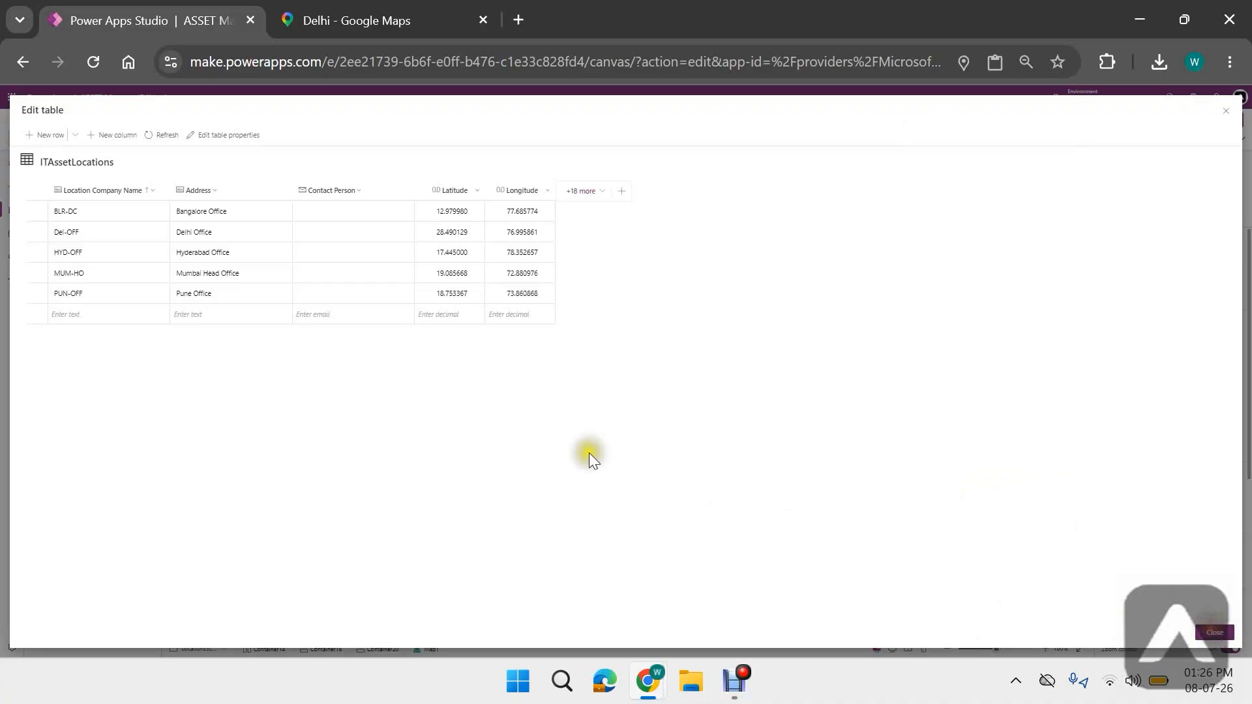
# - Set the map's ItemsLabels property to "awrt0987_address"
pyautogui.click(203, 138)
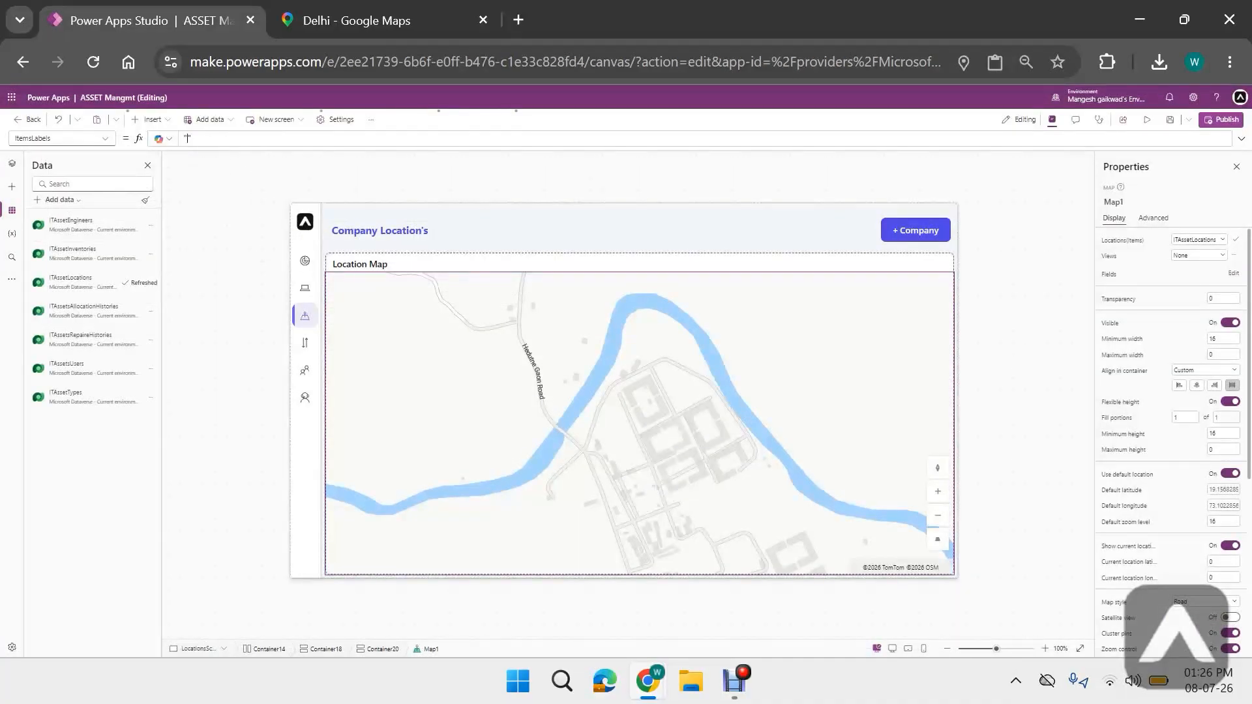
pyautogui.write('awrt0987_address')
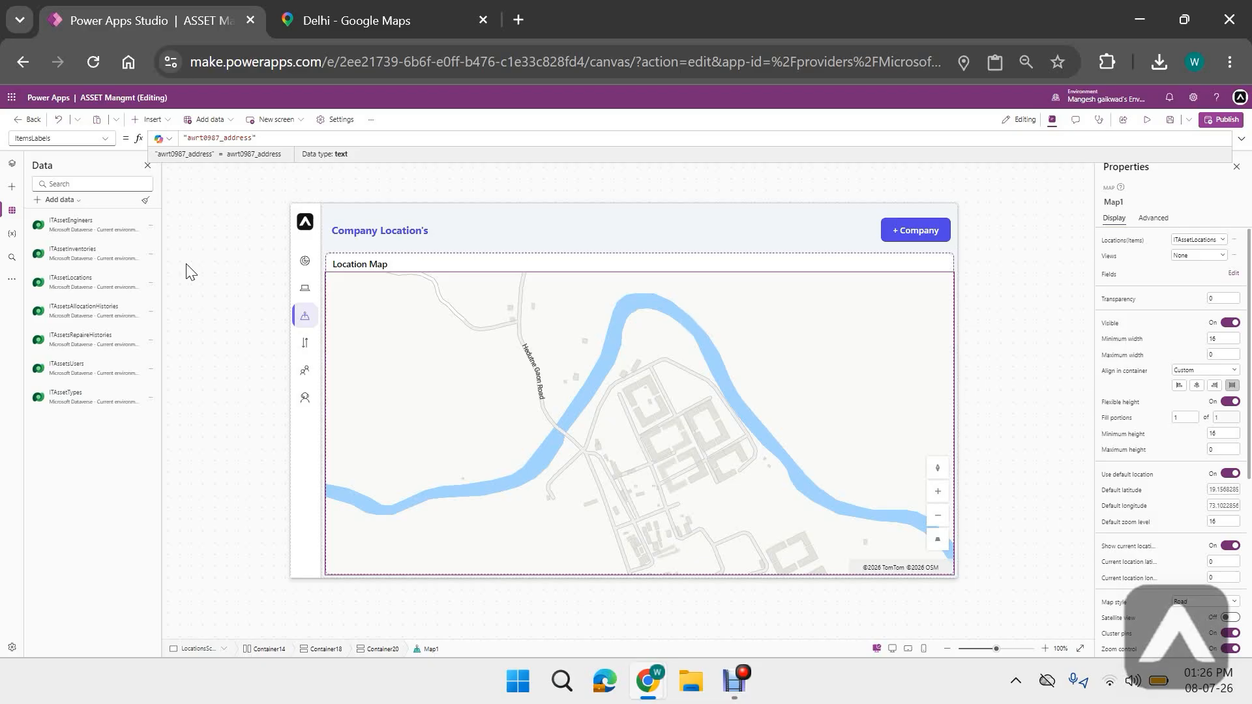
# - Open the map's ItemsLatitudes property, then copy the Latitude column's logical name from the ITAssetLocations table without saving column changes
pyautogui.click(104, 139)
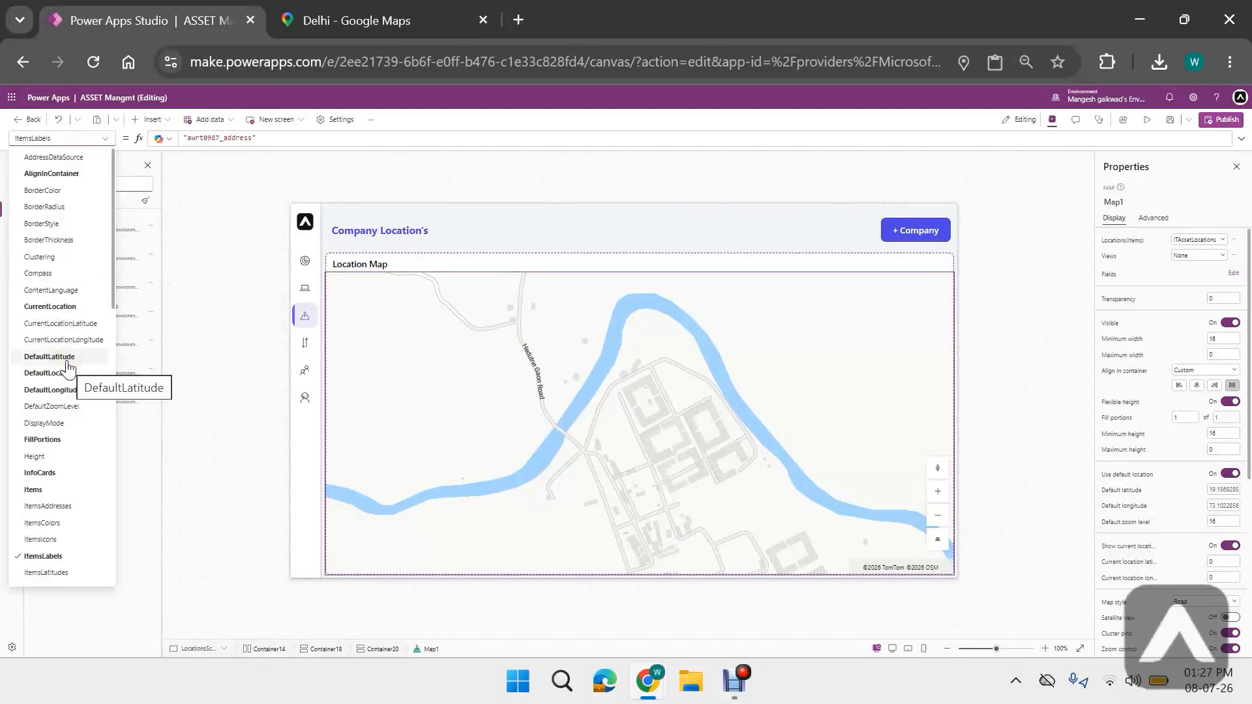
pyautogui.scroll(-2, 60, 483)
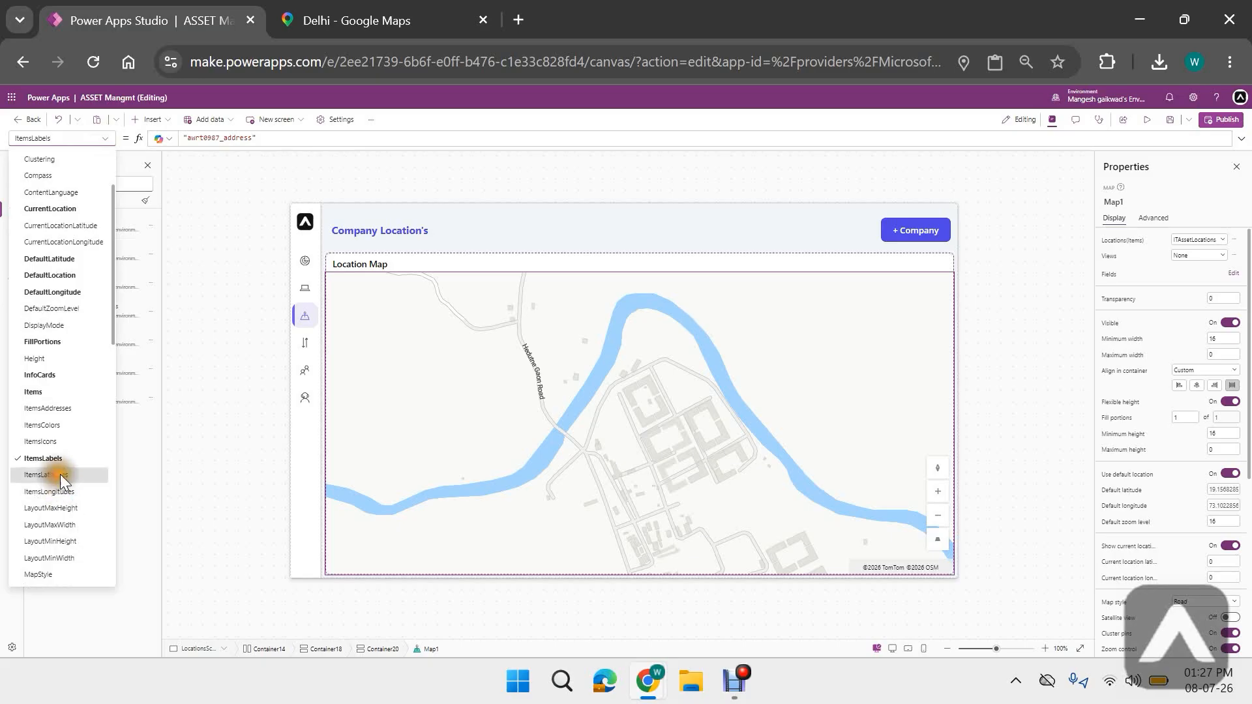
pyautogui.click(60, 474)
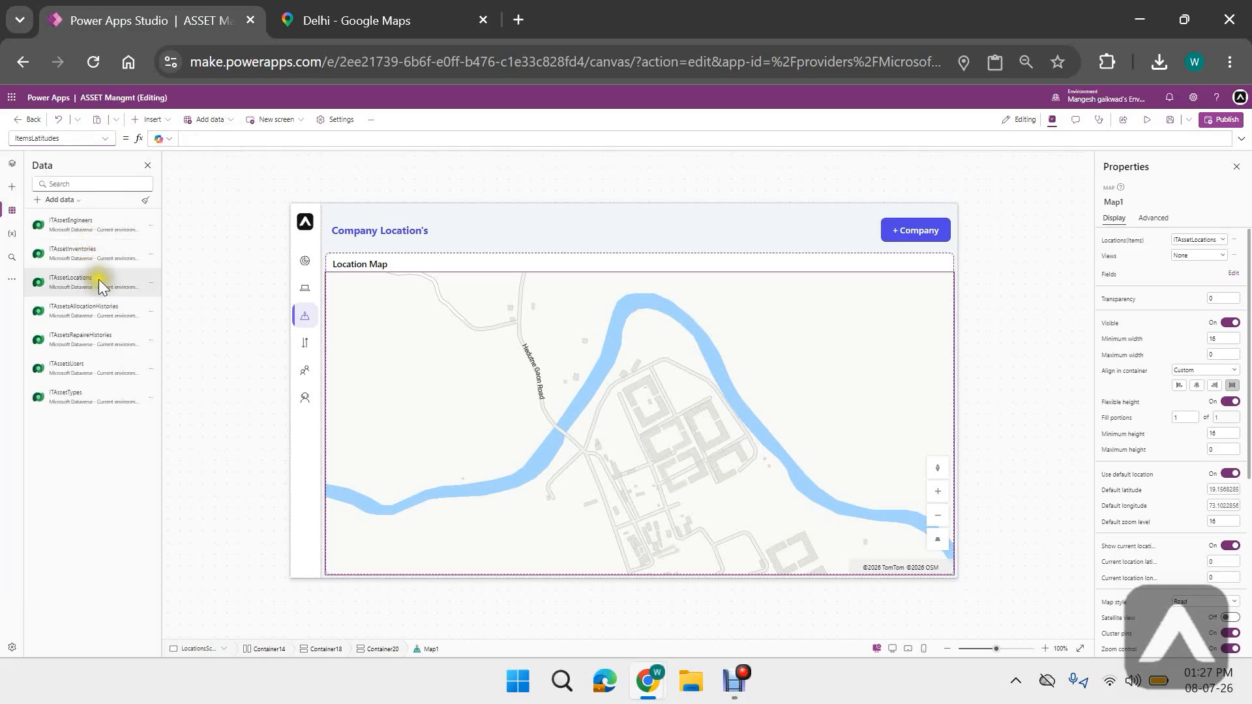
pyautogui.click(150, 283)
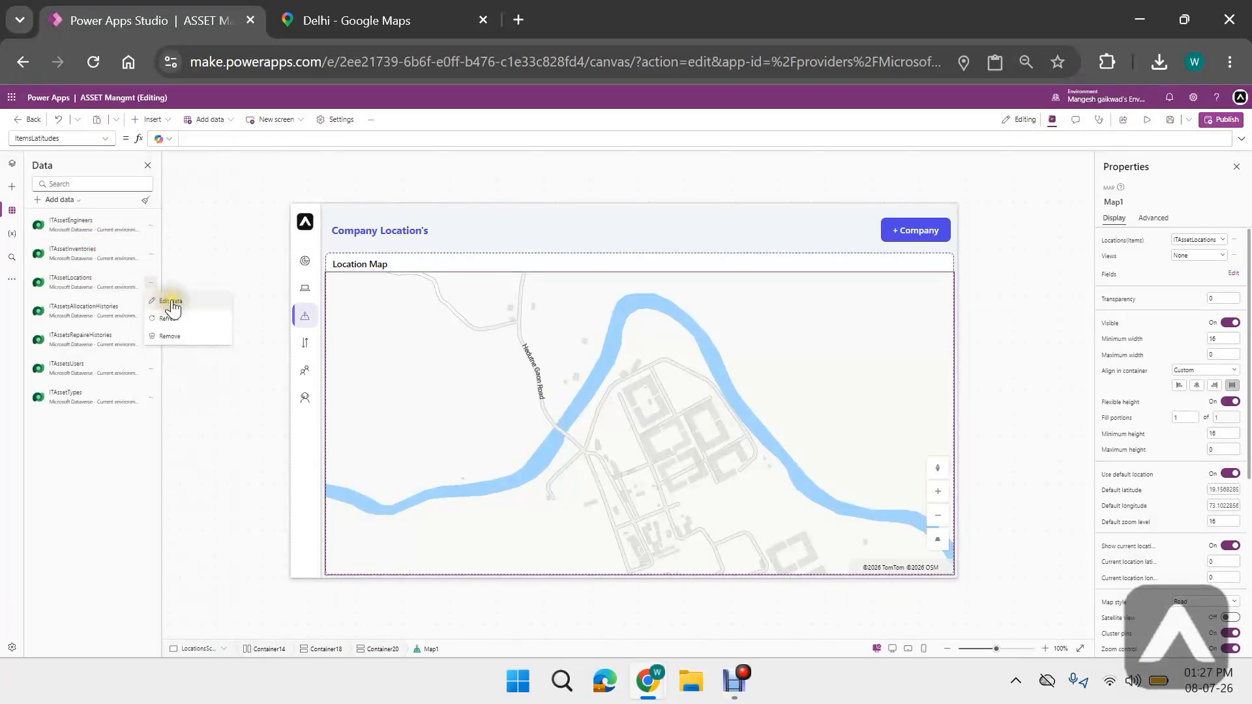
pyautogui.click(171, 301)
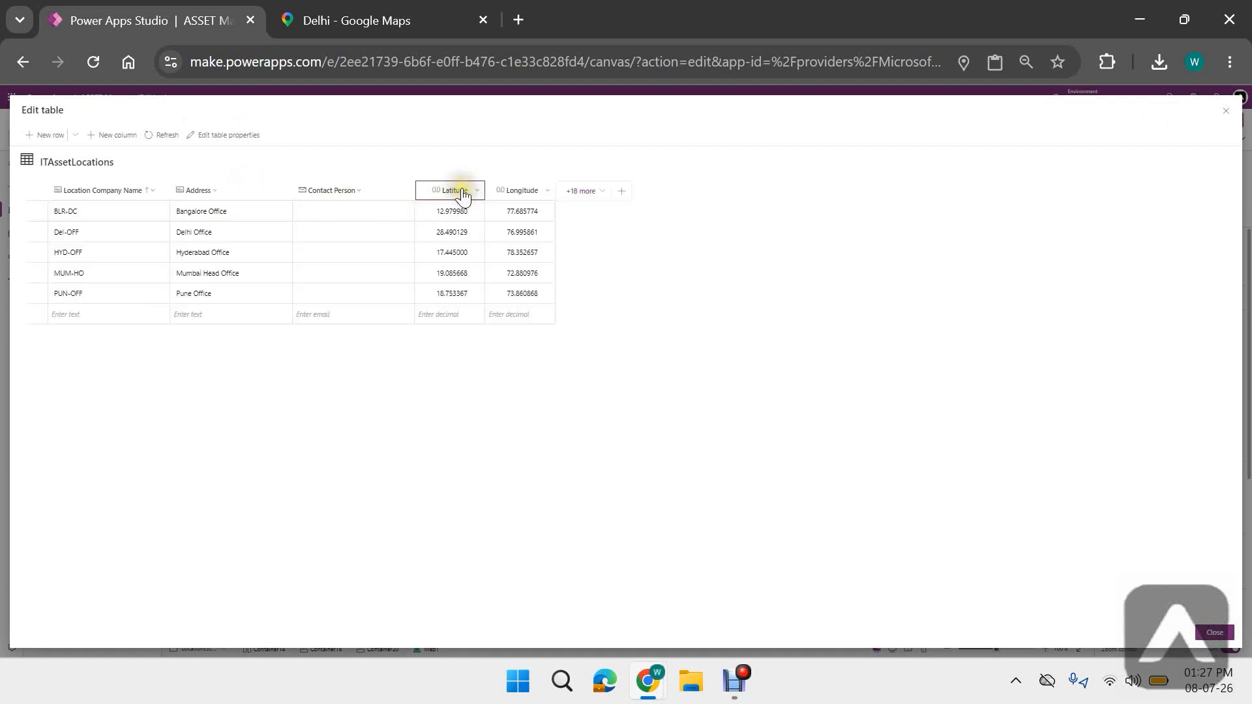
pyautogui.click(459, 193)
pyautogui.click(468, 213)
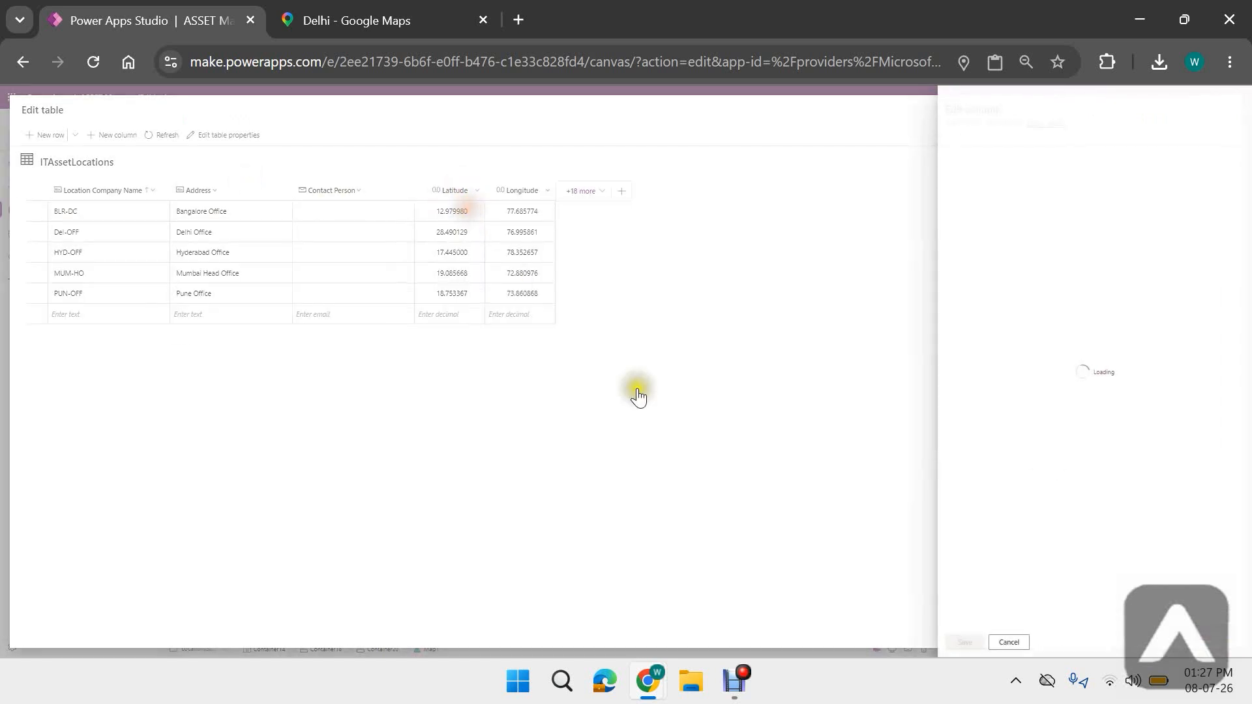
pyautogui.click(978, 394)
pyautogui.scroll(-3, 978, 400)
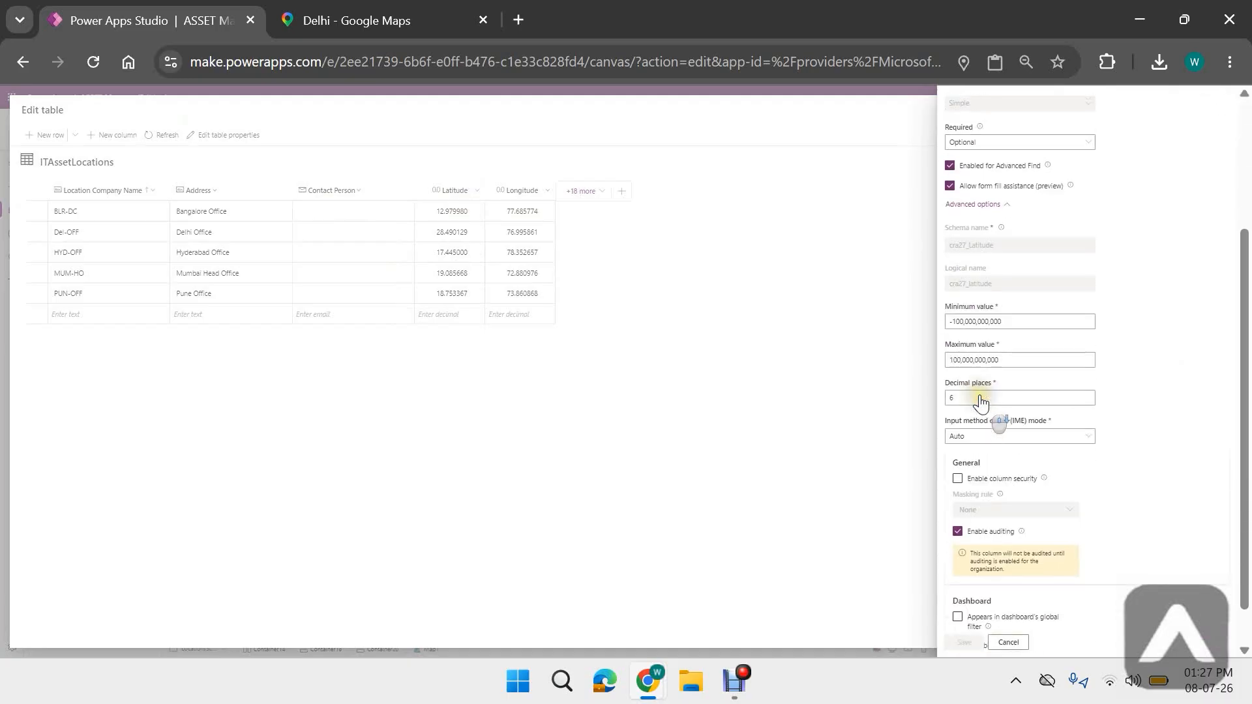
pyautogui.scroll(-1, 993, 534)
pyautogui.scroll(3, 1007, 547)
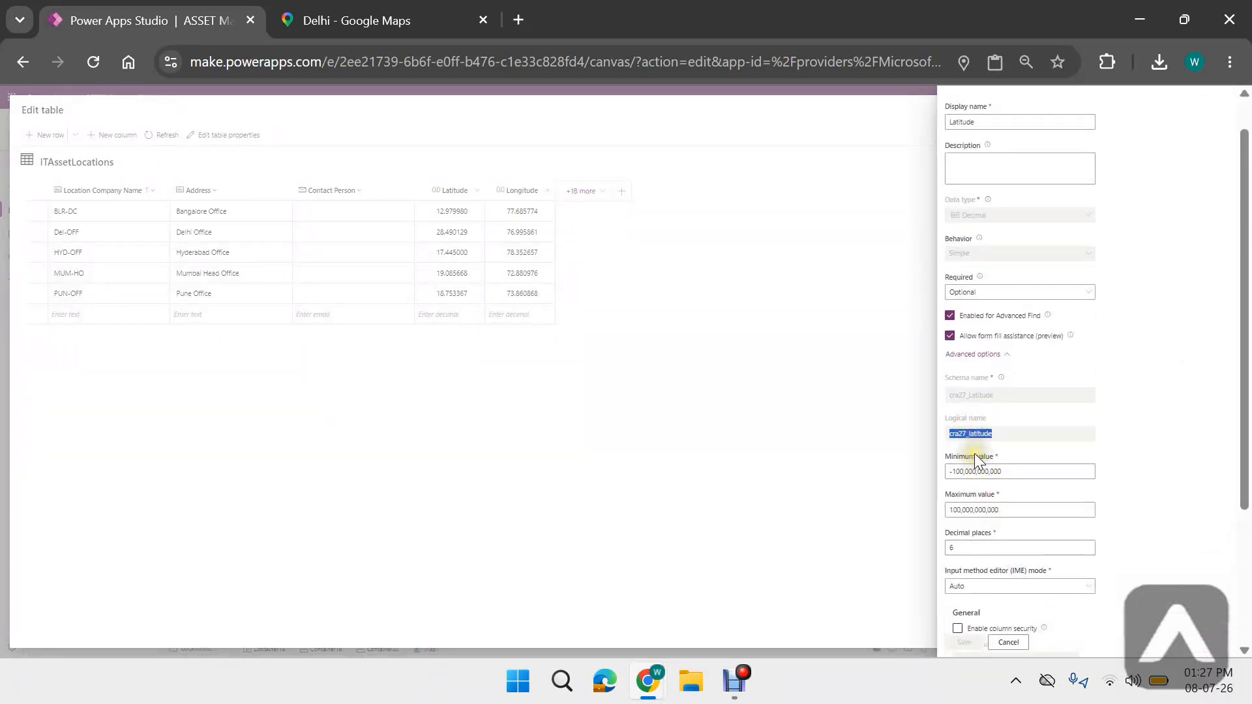
pyautogui.click(1008, 643)
# - Copy the logical name of the Longitude column, leave its settings unsaved and close the ITAssetLocations table
pyautogui.click(518, 190)
pyautogui.click(522, 204)
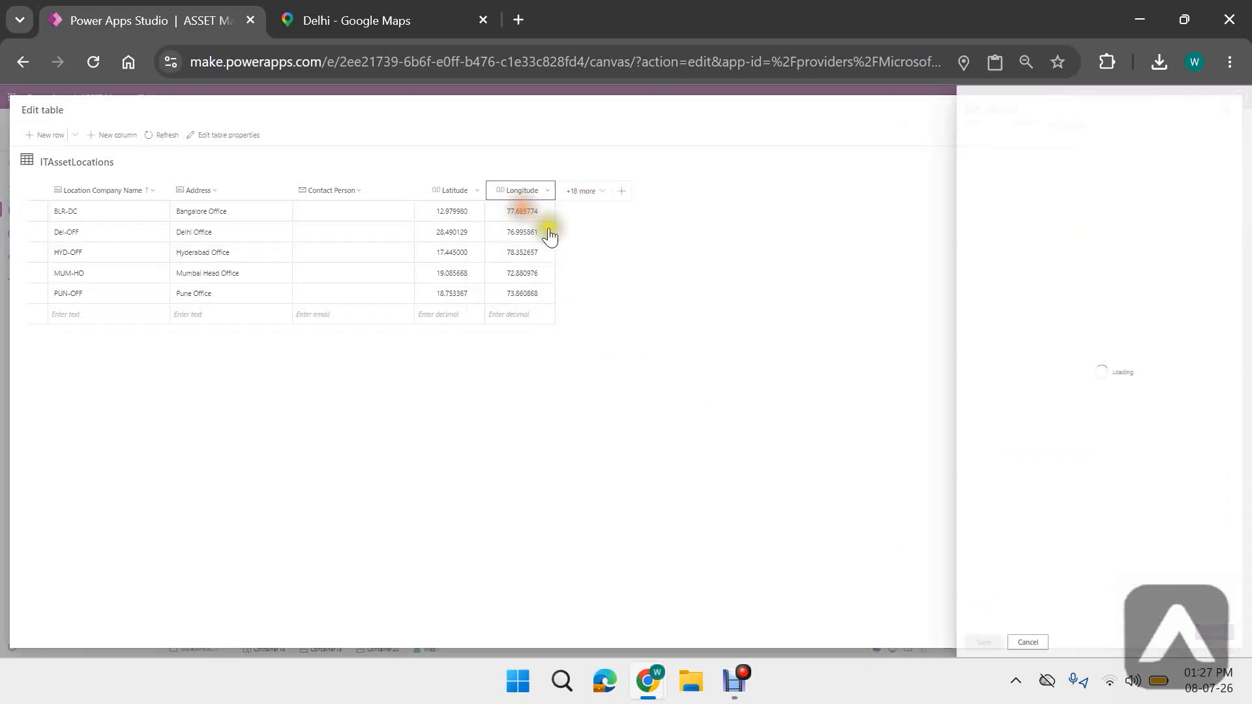
pyautogui.click(991, 394)
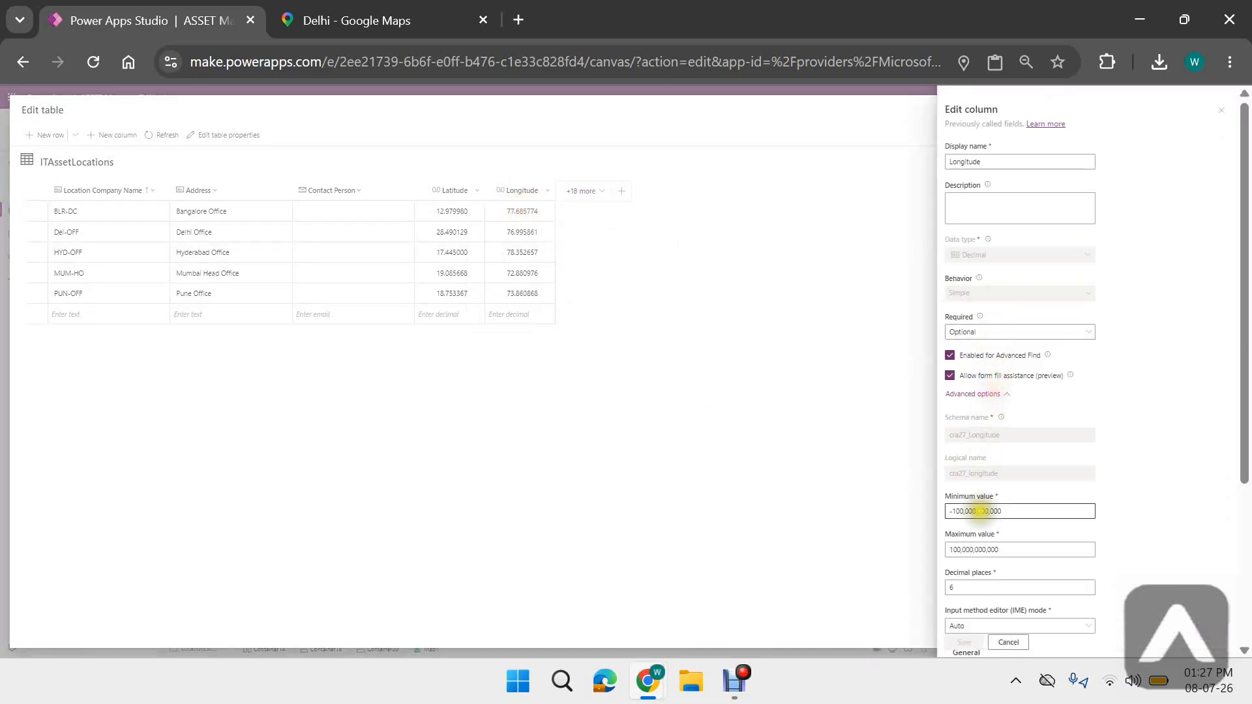
pyautogui.doubleClick(987, 473)
pyautogui.press('super+c')
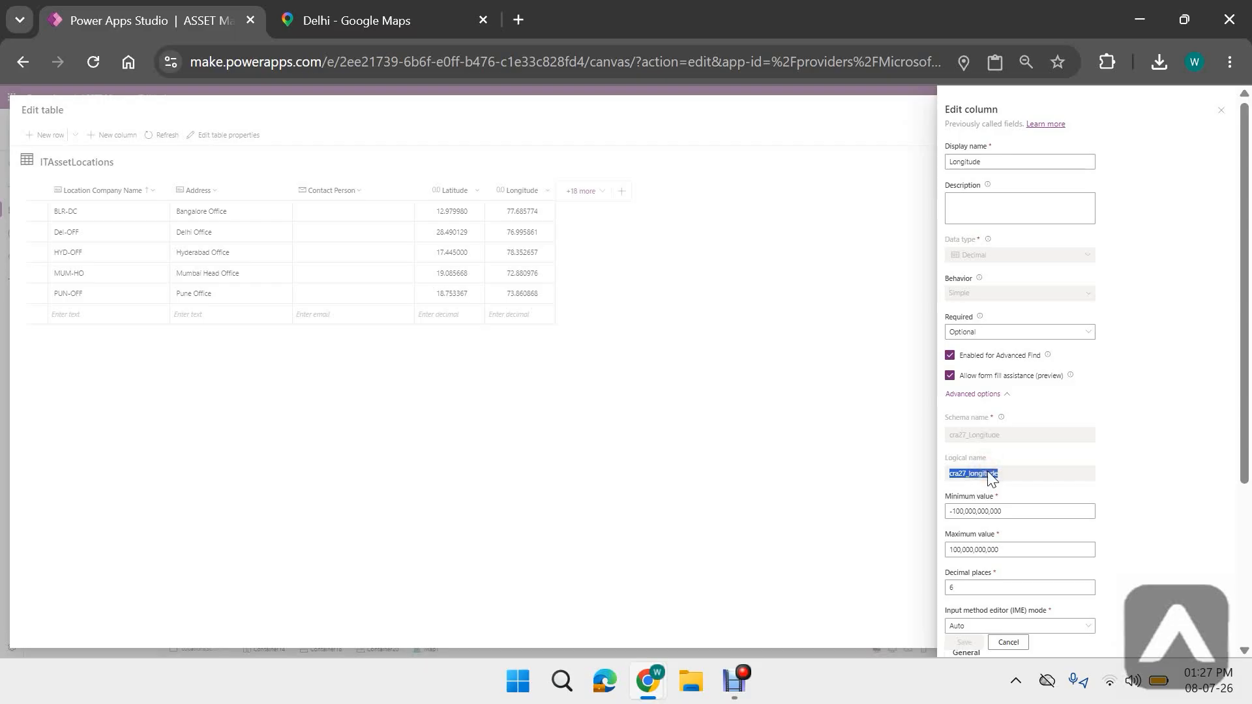
pyautogui.click(1008, 643)
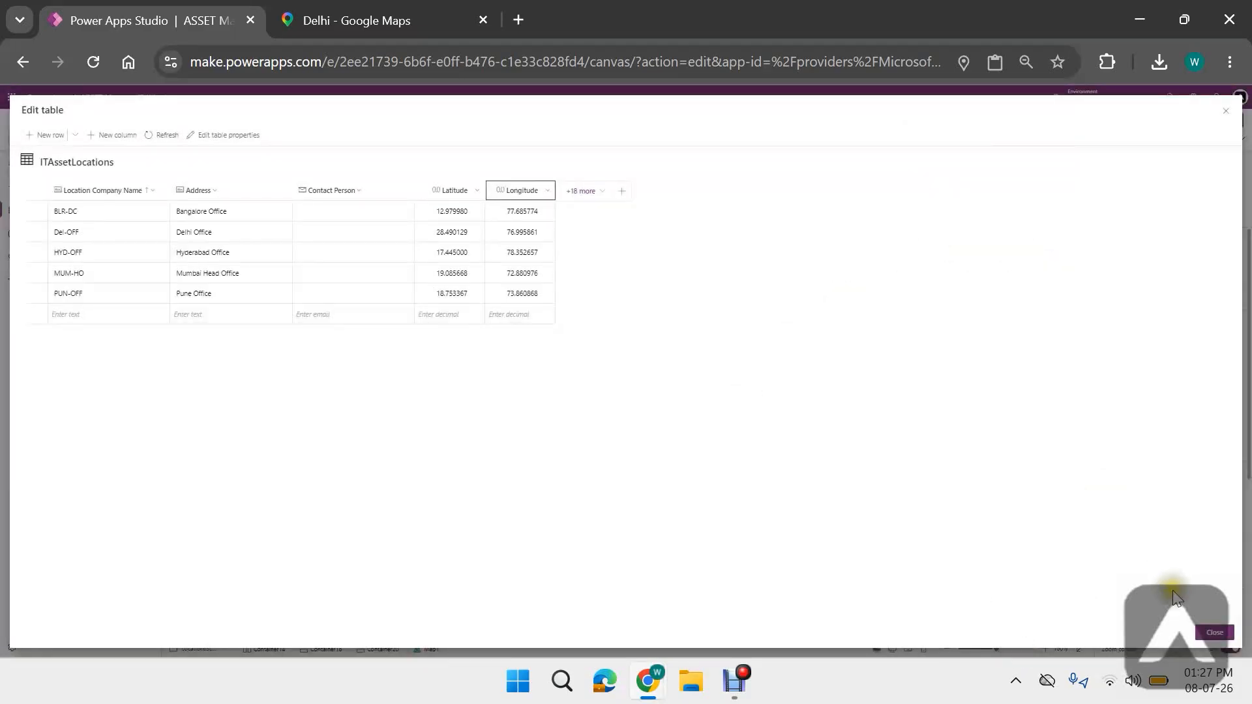
pyautogui.click(1212, 633)
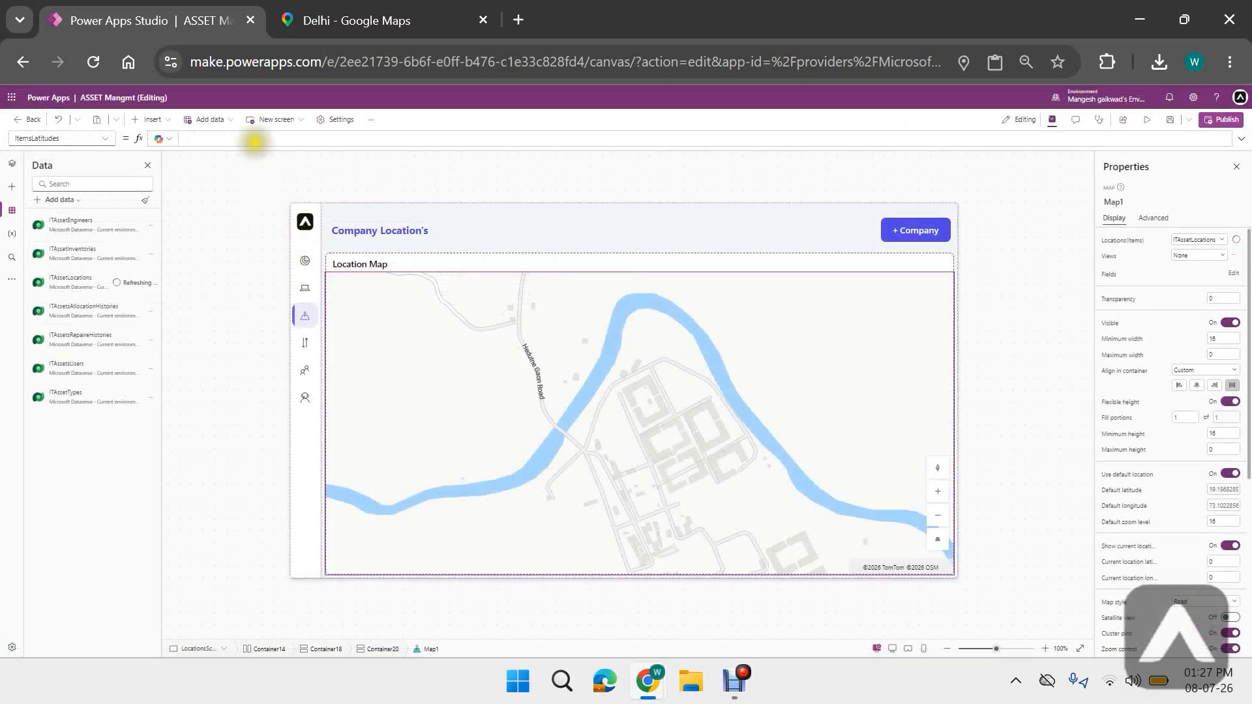
# - Set the map's ItemsLatitudes property to "cra27_latitude"
pyautogui.click(254, 139)
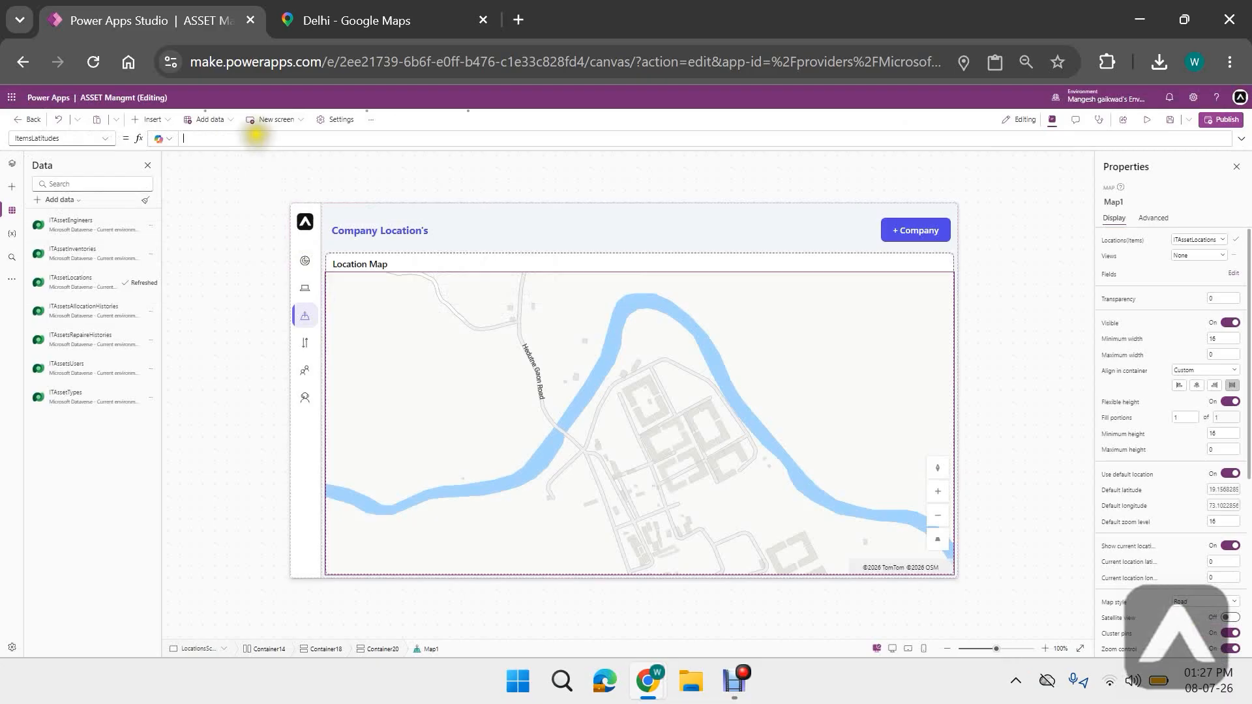
pyautogui.press('super+v')
pyautogui.click(299, 378)
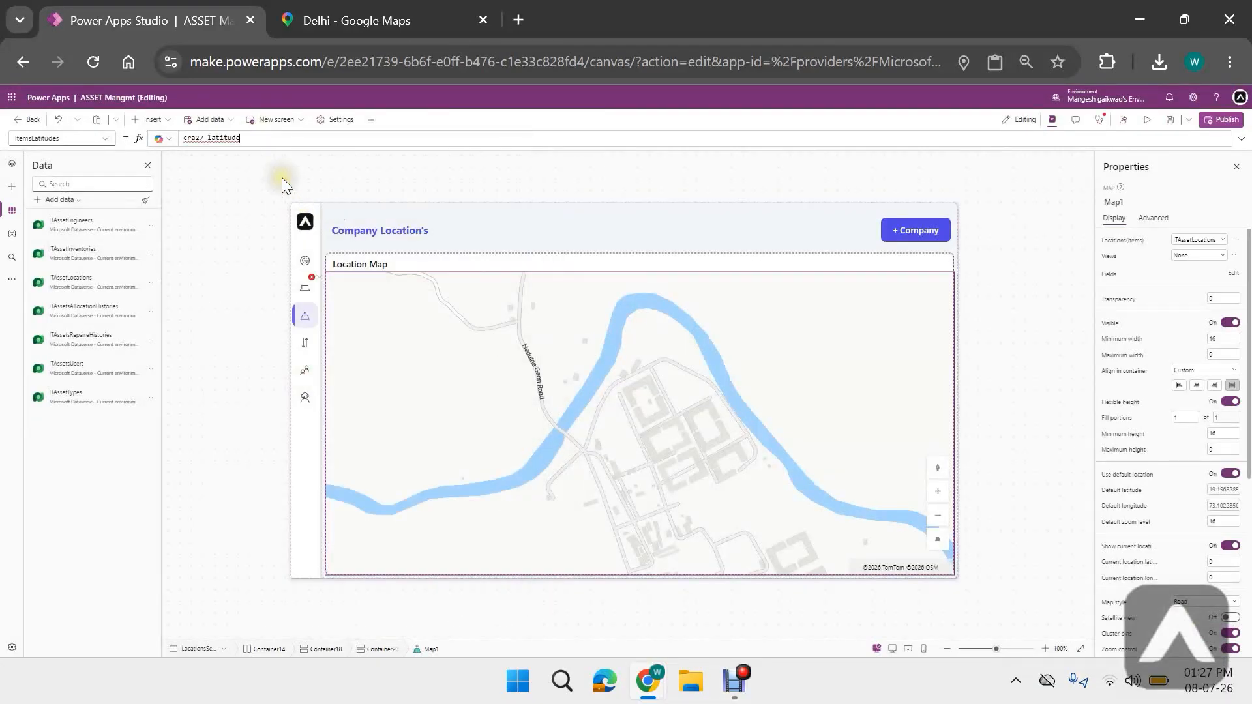
pyautogui.write('"')
# - Set the map's ItemsLongitudes property to "cra27_longitude"
pyautogui.click(104, 138)
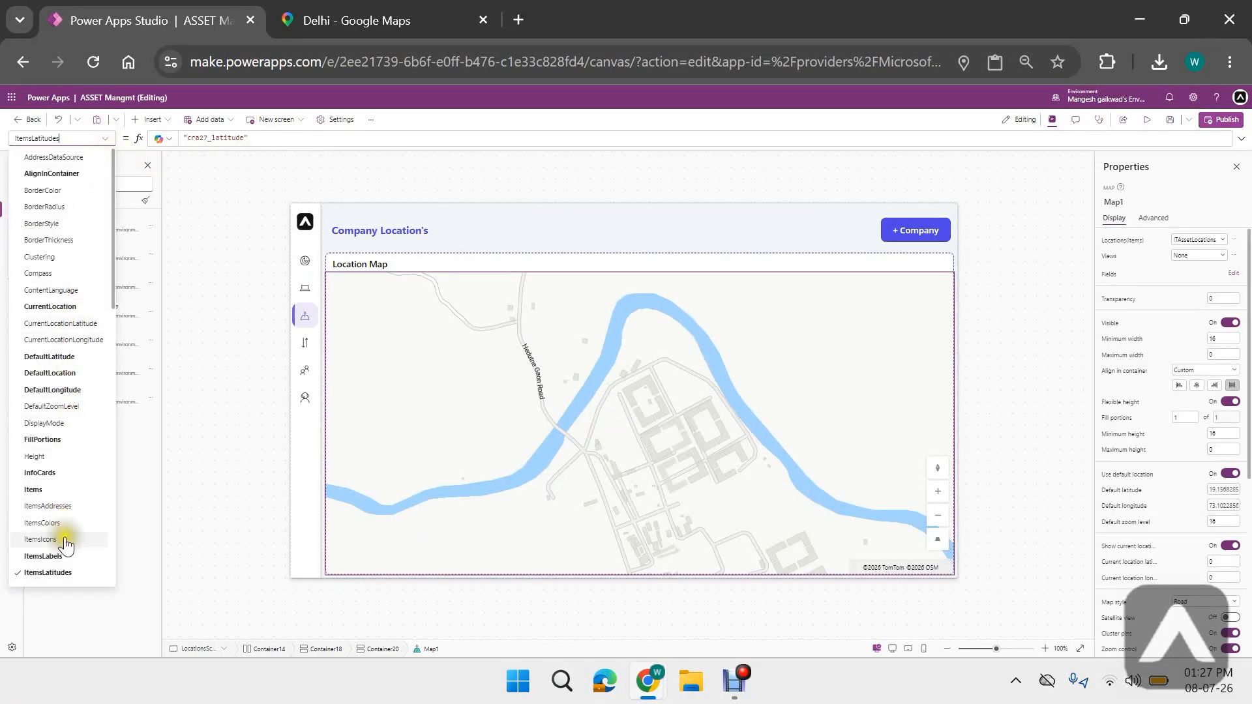
pyautogui.scroll(-3, 75, 535)
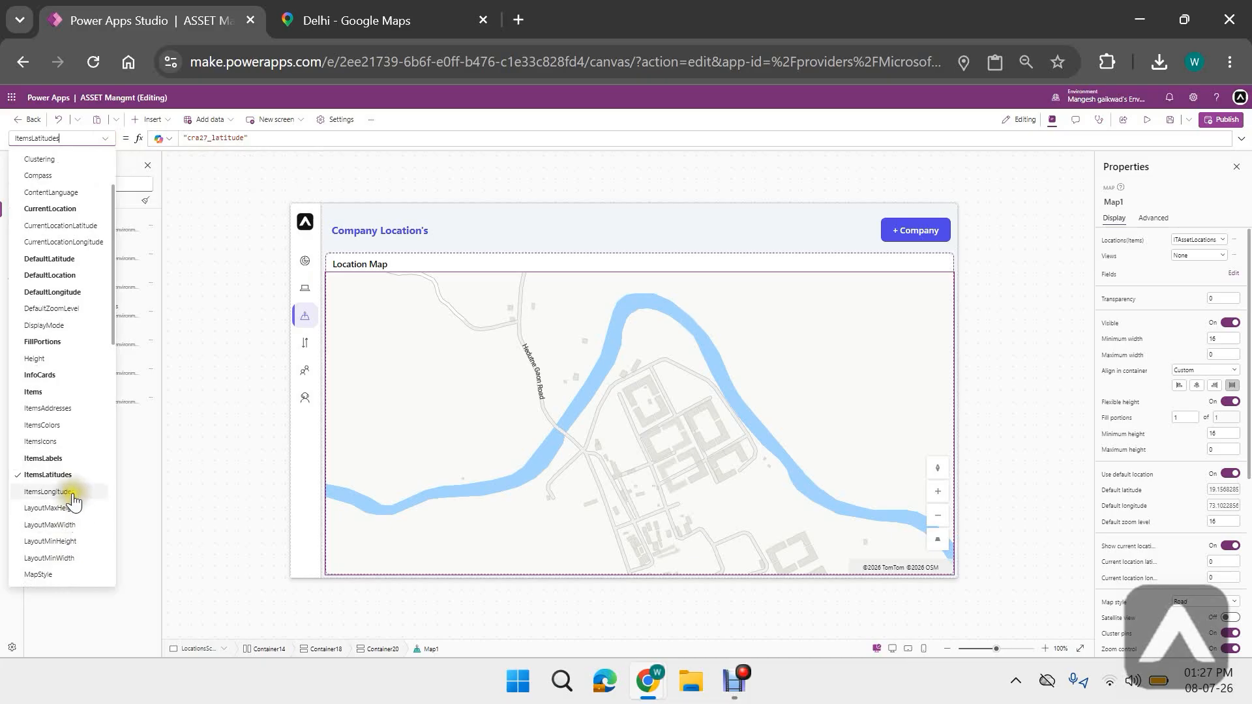
pyautogui.click(72, 492)
pyautogui.click(194, 138)
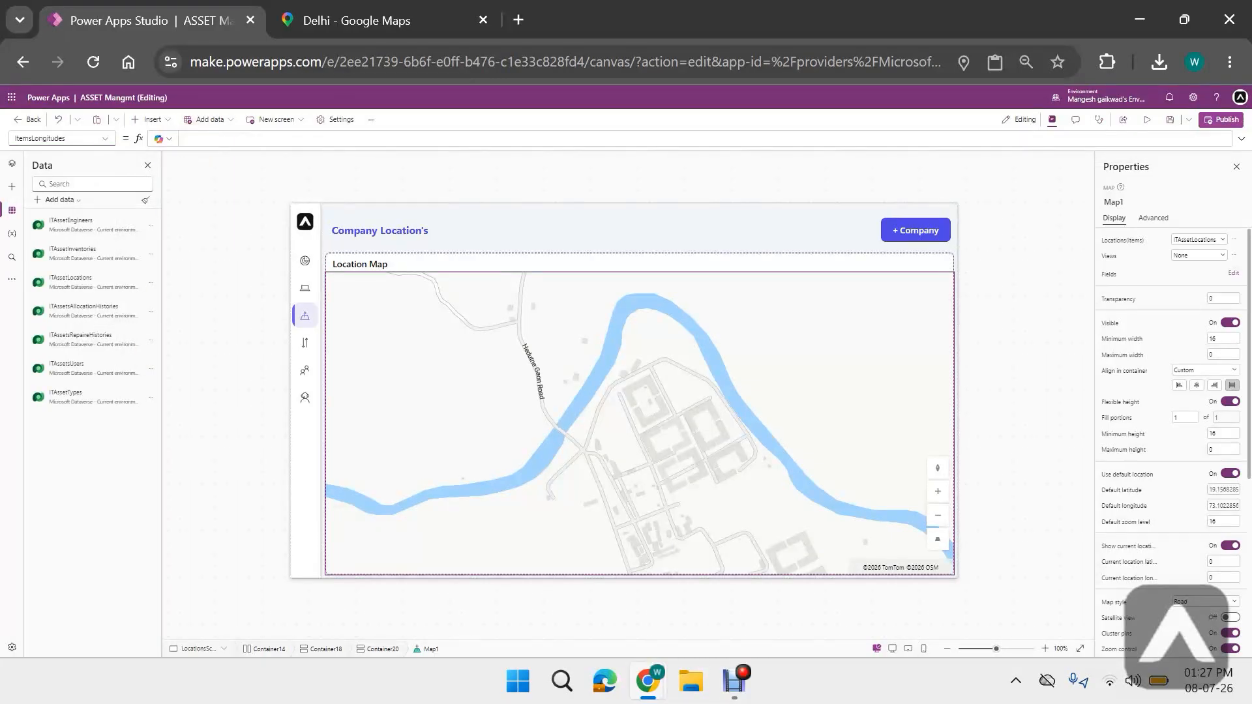
pyautogui.press('super+v')
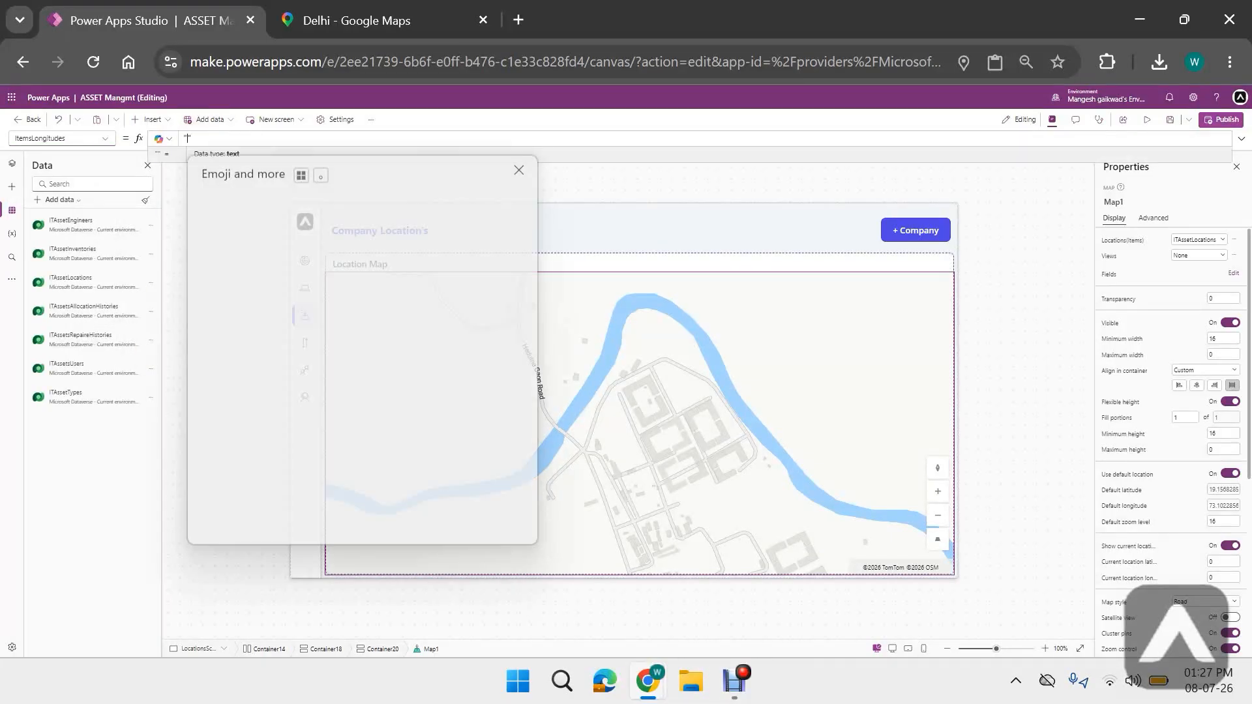
pyautogui.click(299, 319)
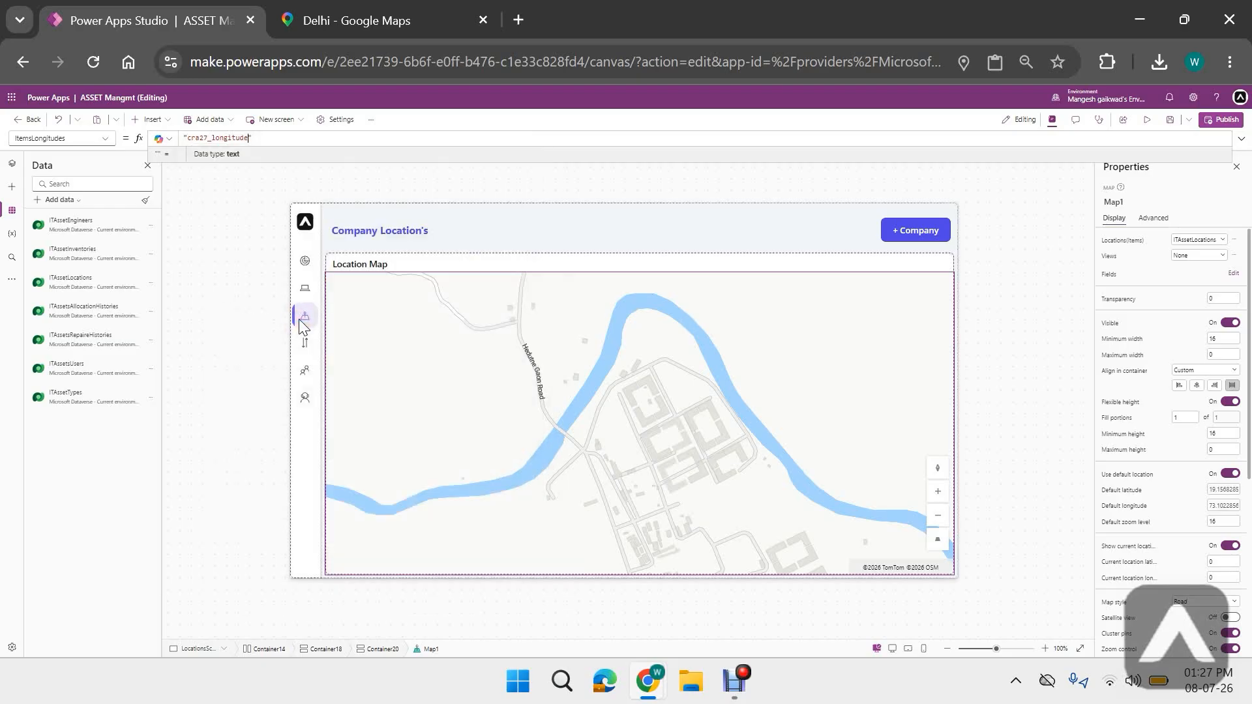
pyautogui.click(259, 328)
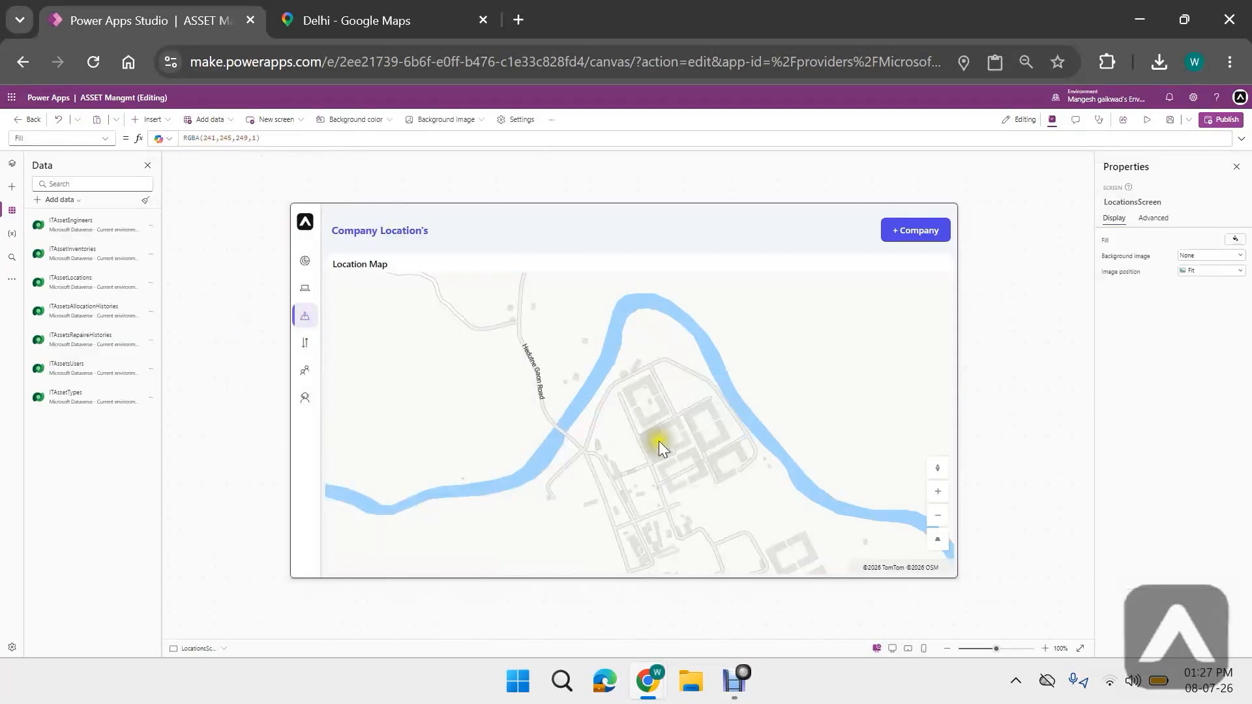
# - Preview the app, check the office pins across India on the location map, and view the Delhi Office info card
pyautogui.click(1147, 120)
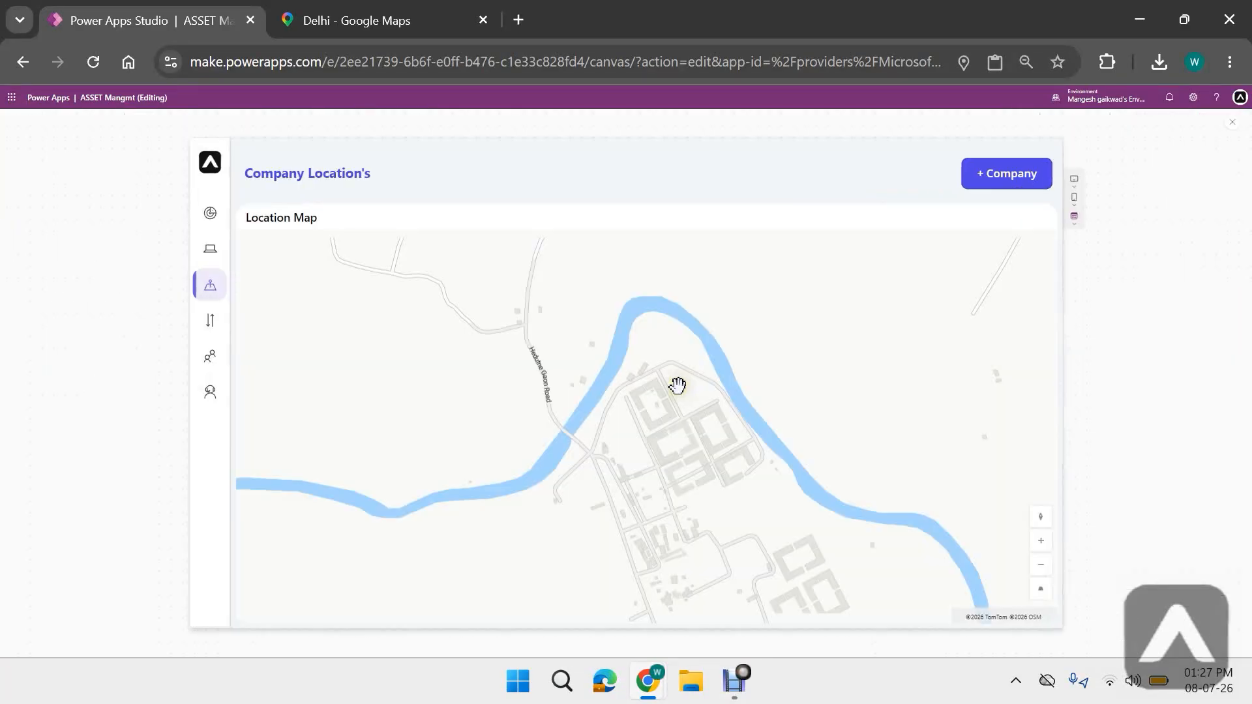
pyautogui.scroll(-4, 679, 384)
pyautogui.scroll(-6, 680, 379)
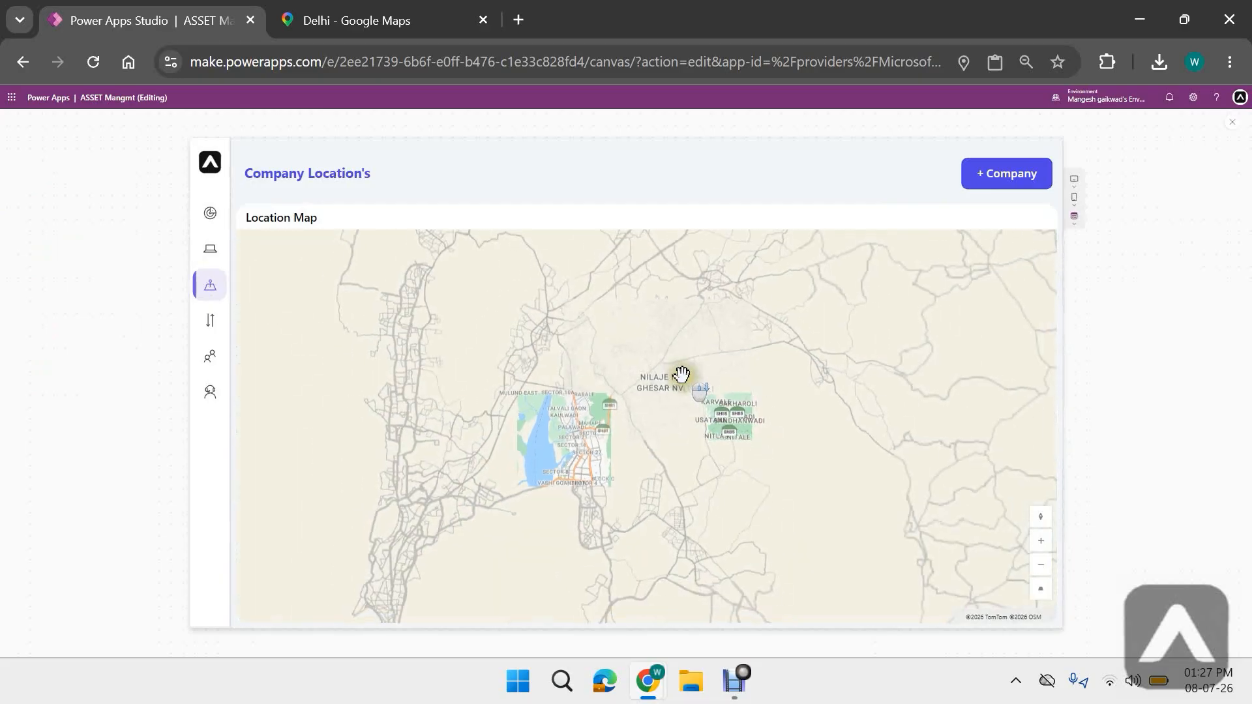
pyautogui.scroll(-5, 681, 373)
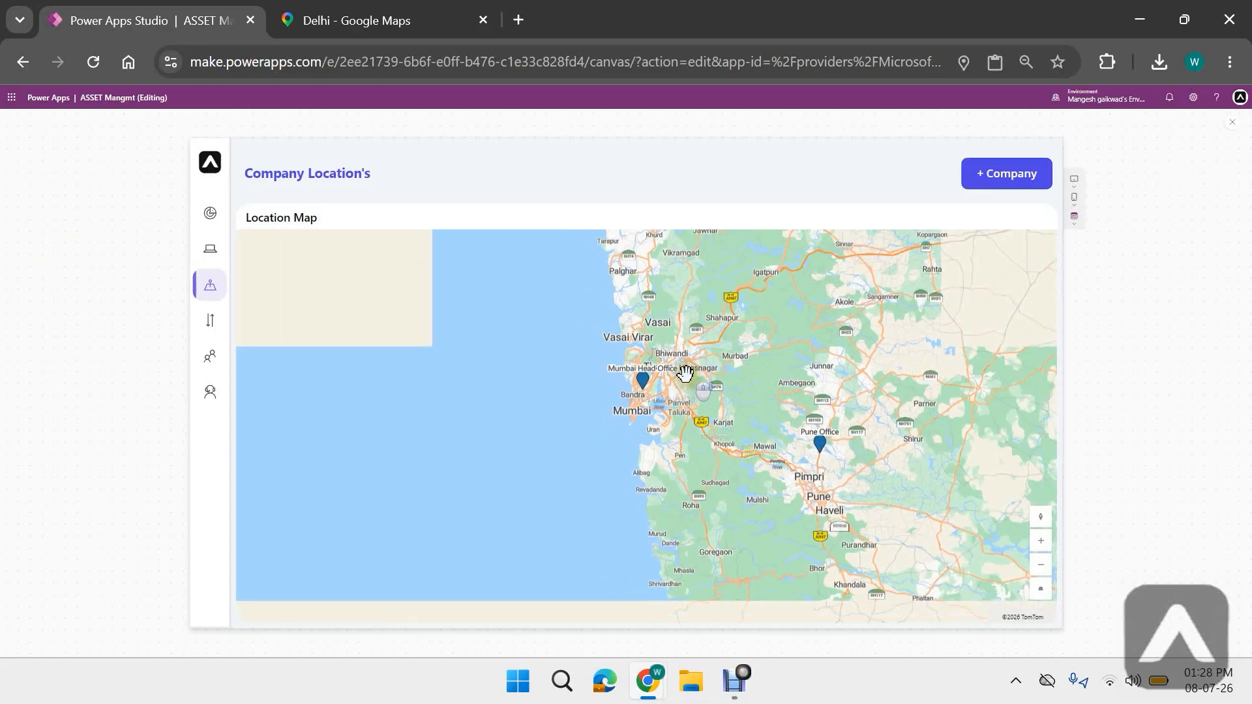
pyautogui.scroll(-6, 781, 348)
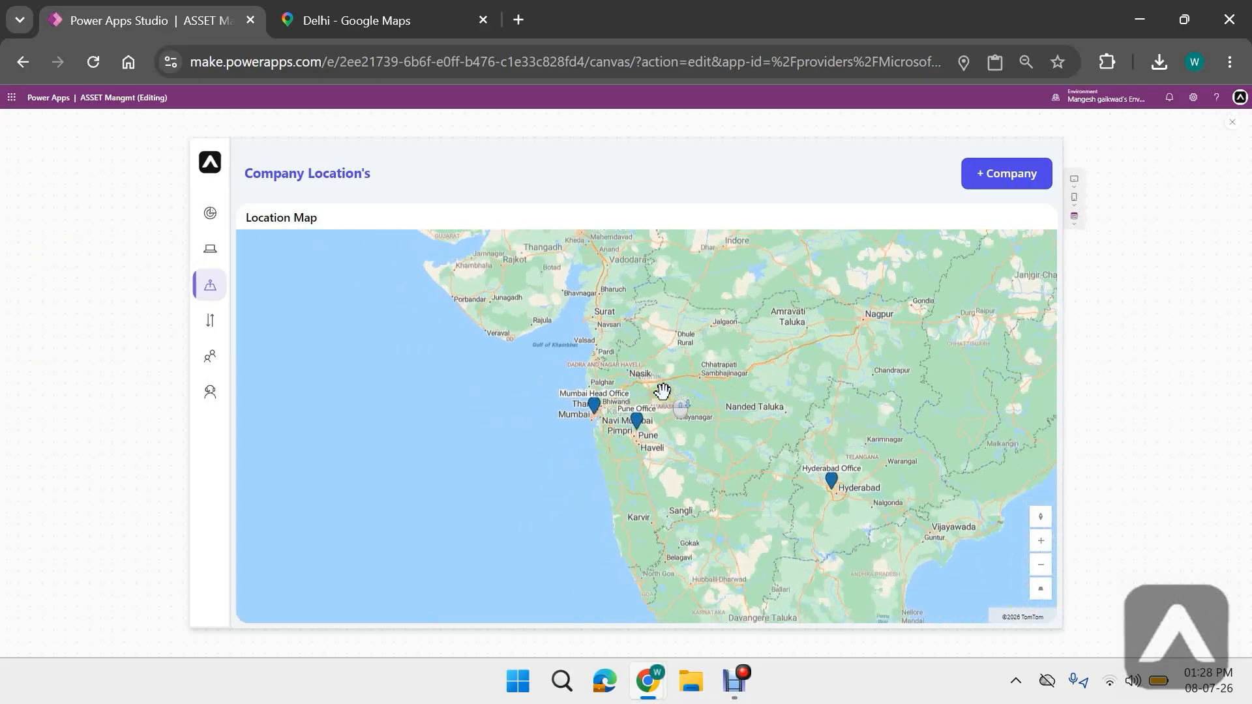
pyautogui.scroll(-4, 776, 417)
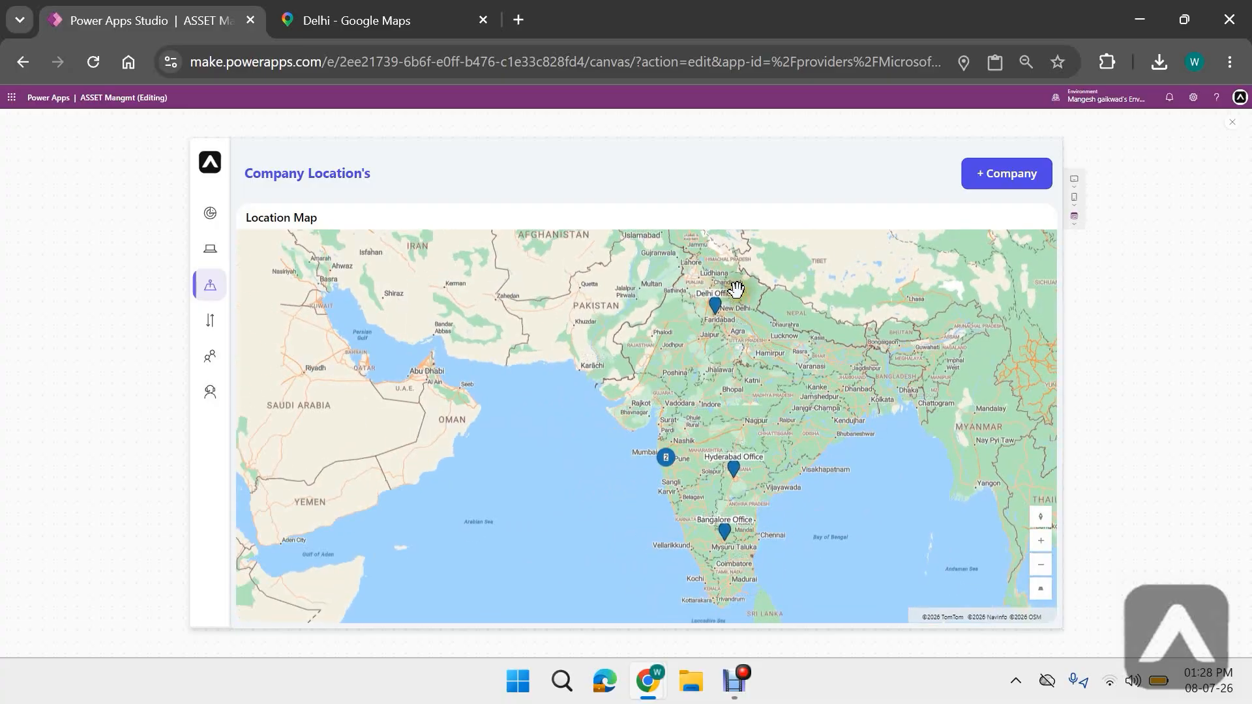
pyautogui.click(718, 297)
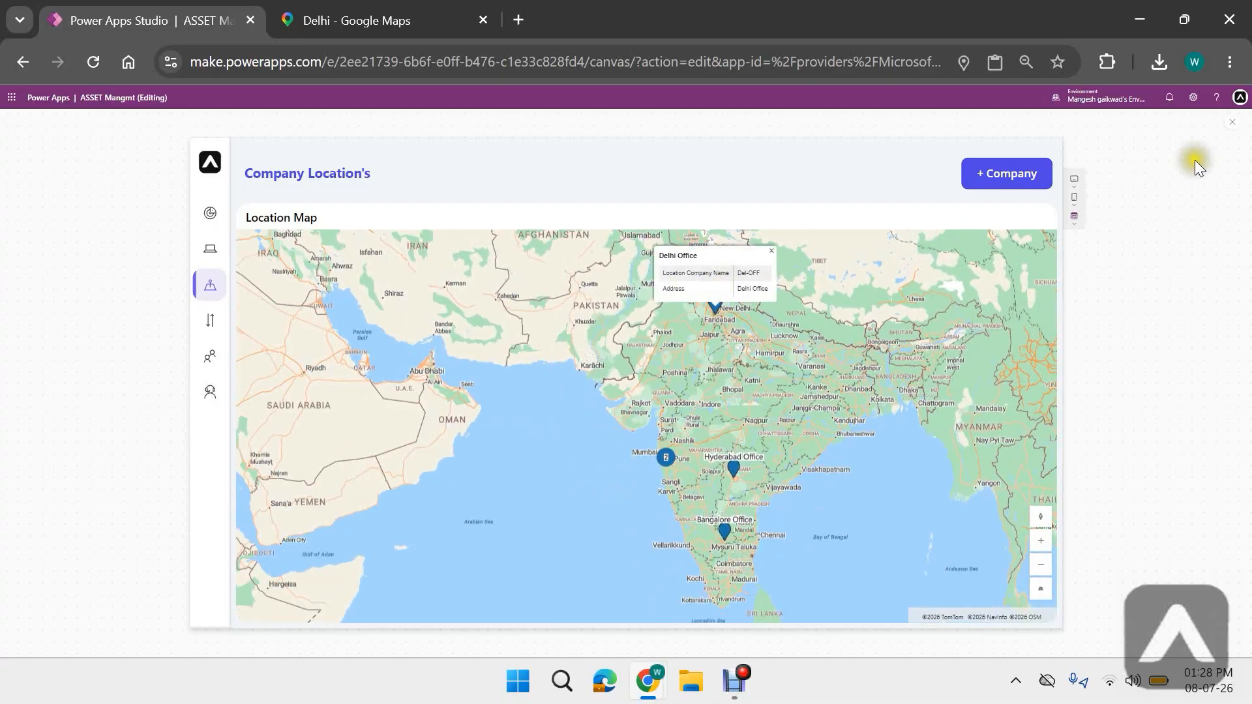
pyautogui.click(1231, 122)
# - Try a blue theme colour for the pins on the location map
pyautogui.click(444, 330)
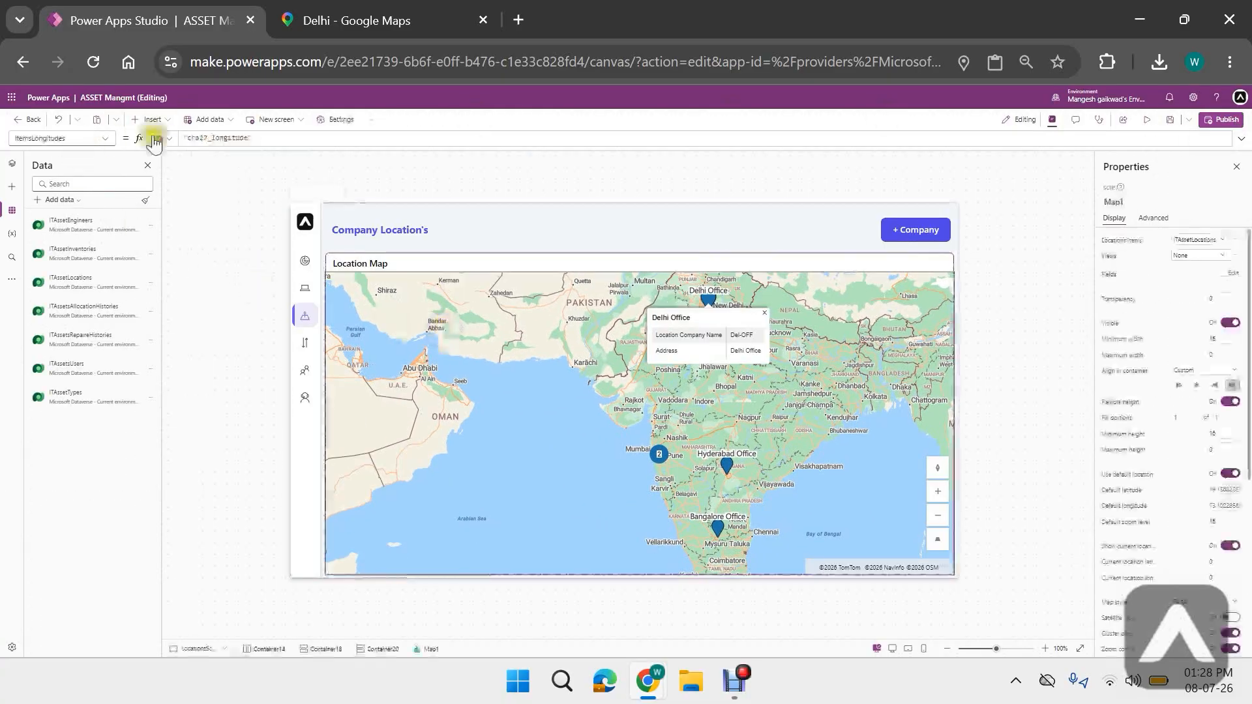
pyautogui.click(105, 138)
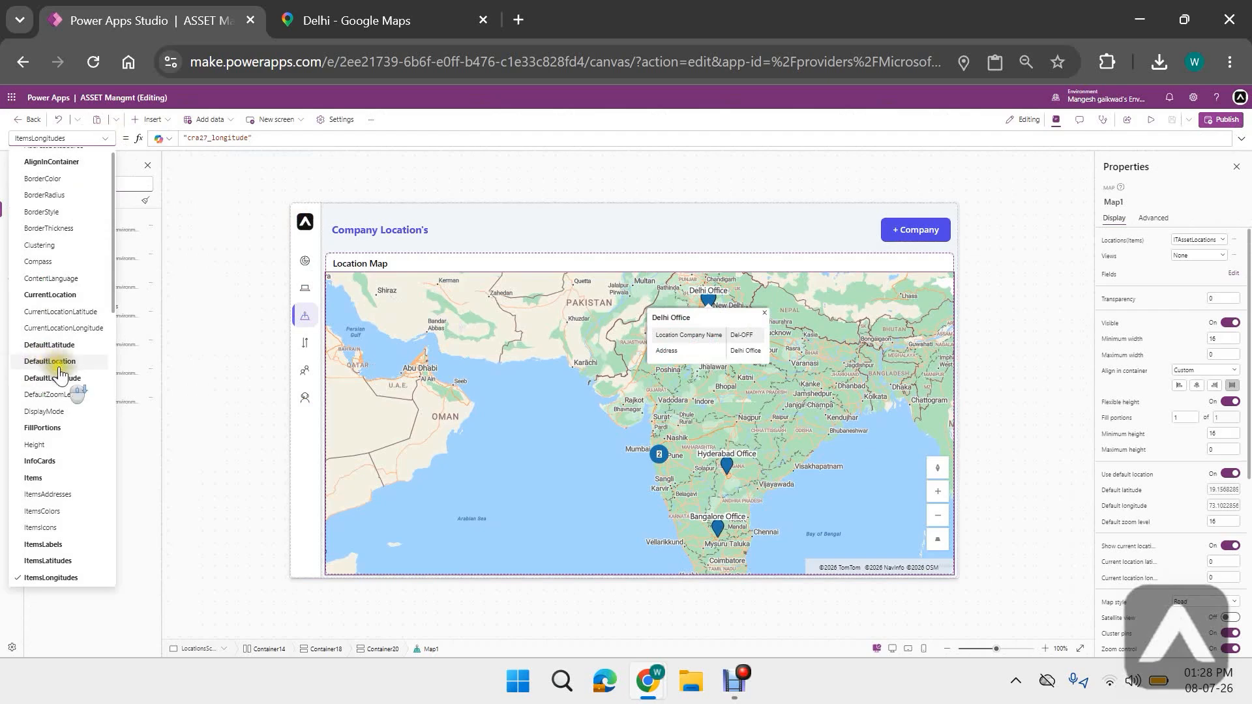
pyautogui.scroll(-3, 78, 366)
pyautogui.click(67, 410)
pyautogui.scroll(-3, 1218, 486)
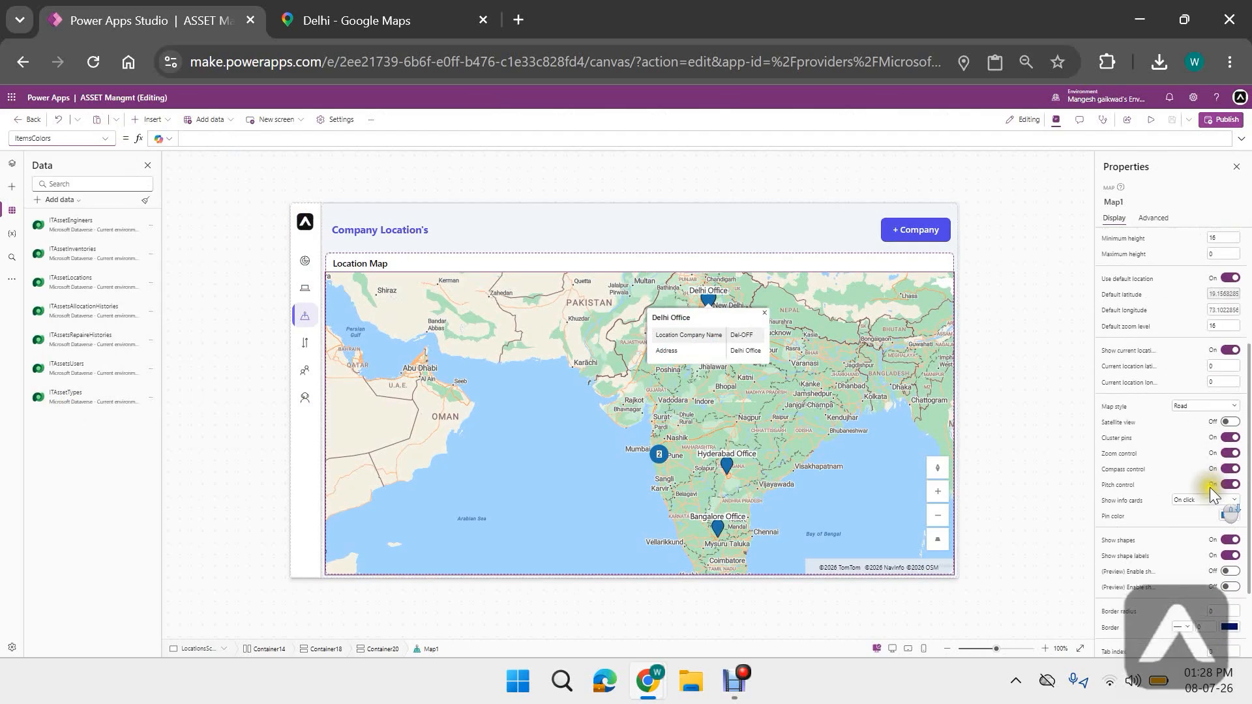
pyautogui.click(1229, 515)
pyautogui.click(1116, 472)
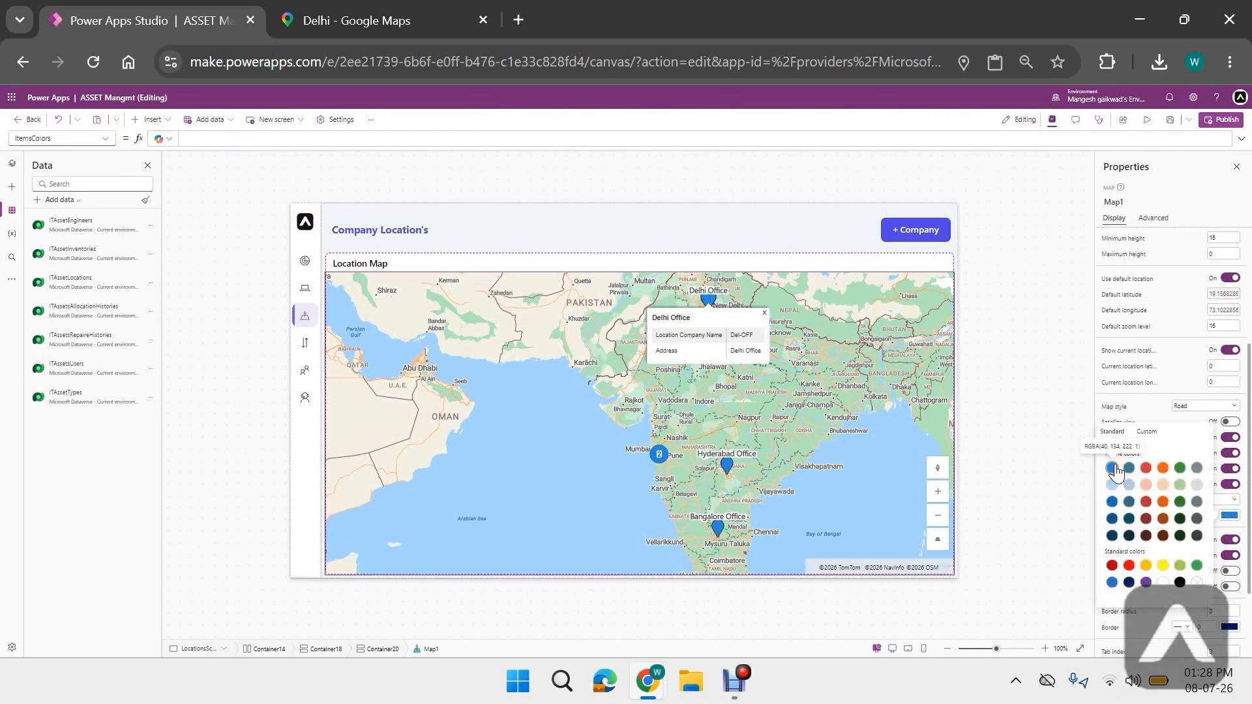
# - Copy the Color formula RGBA(79,70,229,1) from the "Company Location's" heading and apply it as the map's PinColor
pyautogui.click(353, 228)
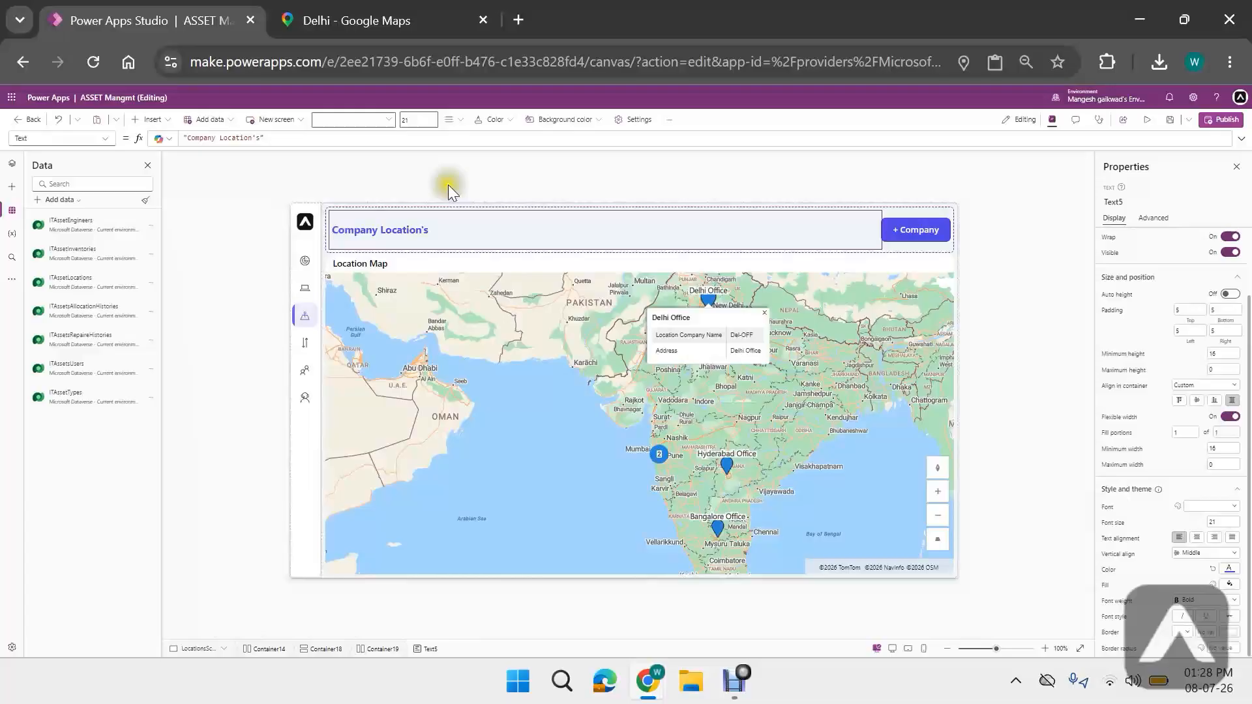
pyautogui.click(1110, 571)
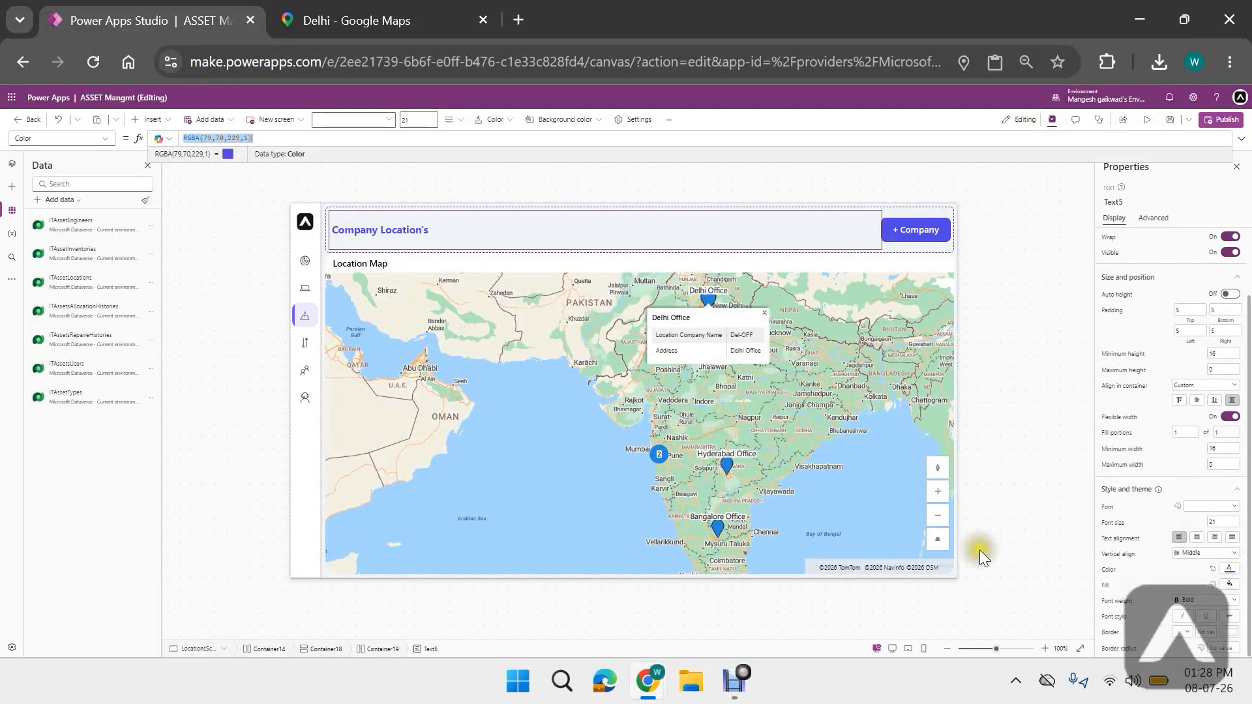
pyautogui.click(781, 491)
pyautogui.scroll(-3, 1203, 580)
pyautogui.click(1115, 553)
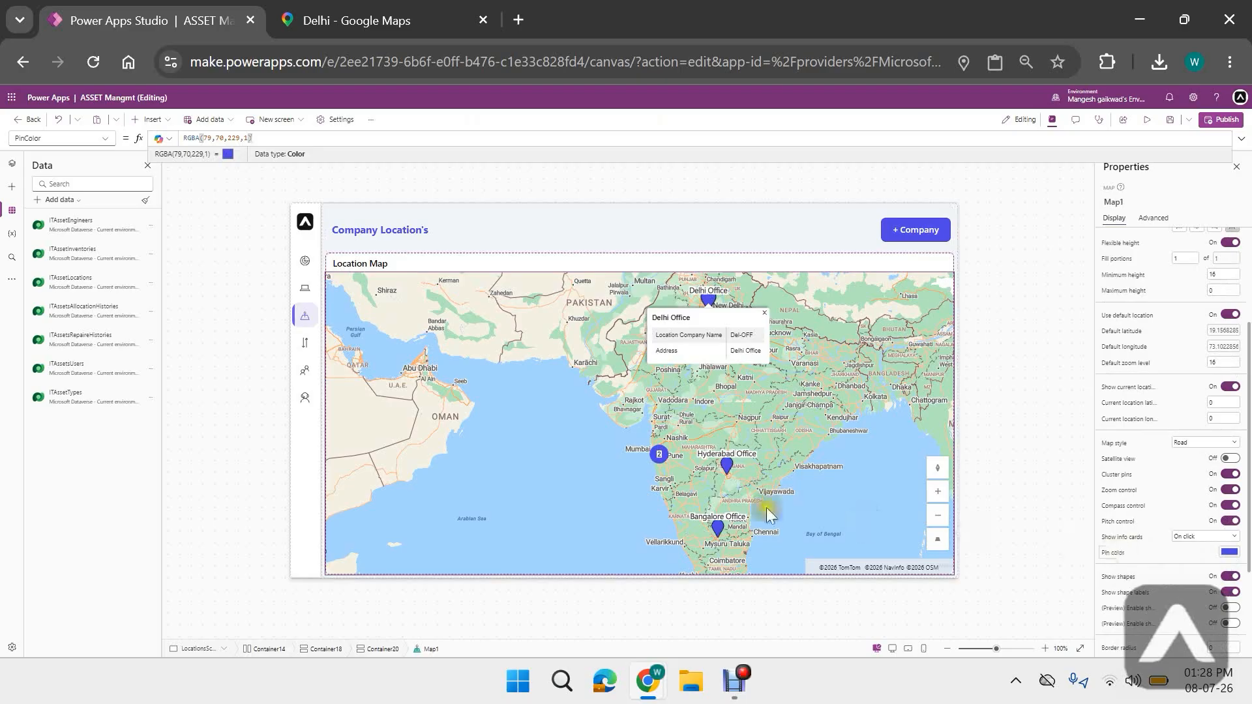
# - Replace the false value in the map's OnSelect property with the start of a formula, Set(SelectedOffice,
pyautogui.click(105, 143)
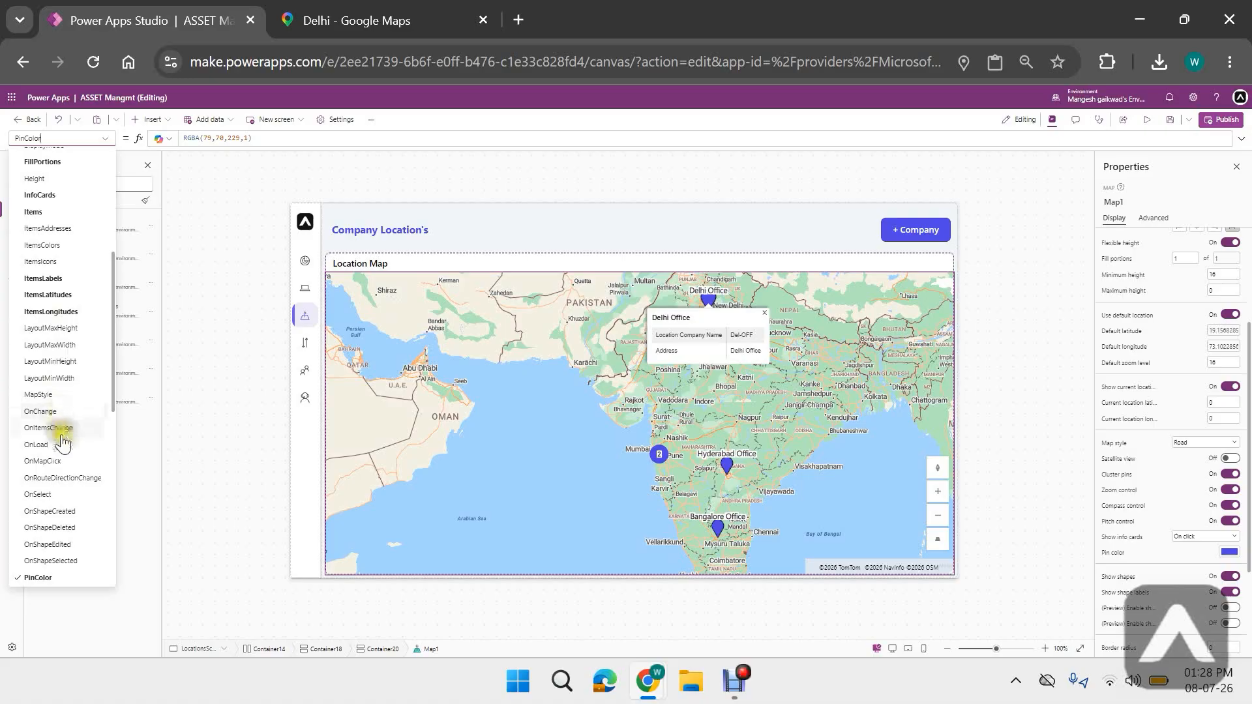
pyautogui.click(39, 494)
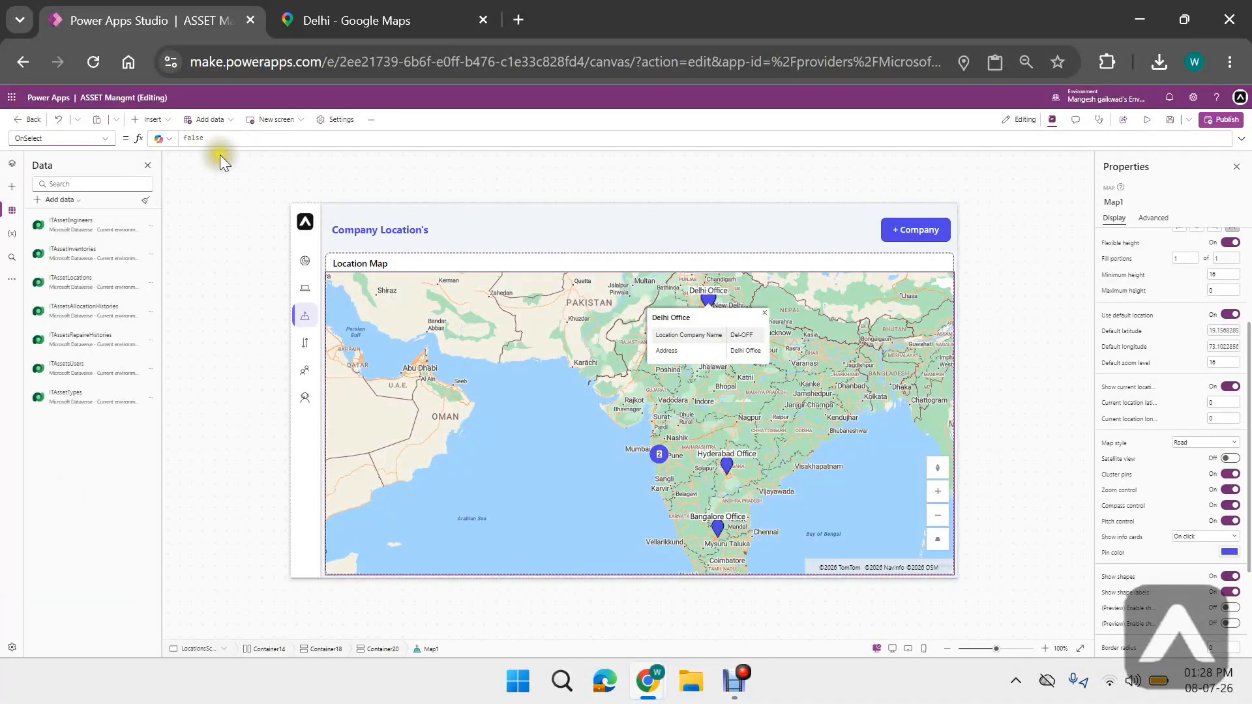
pyautogui.doubleClick(217, 137)
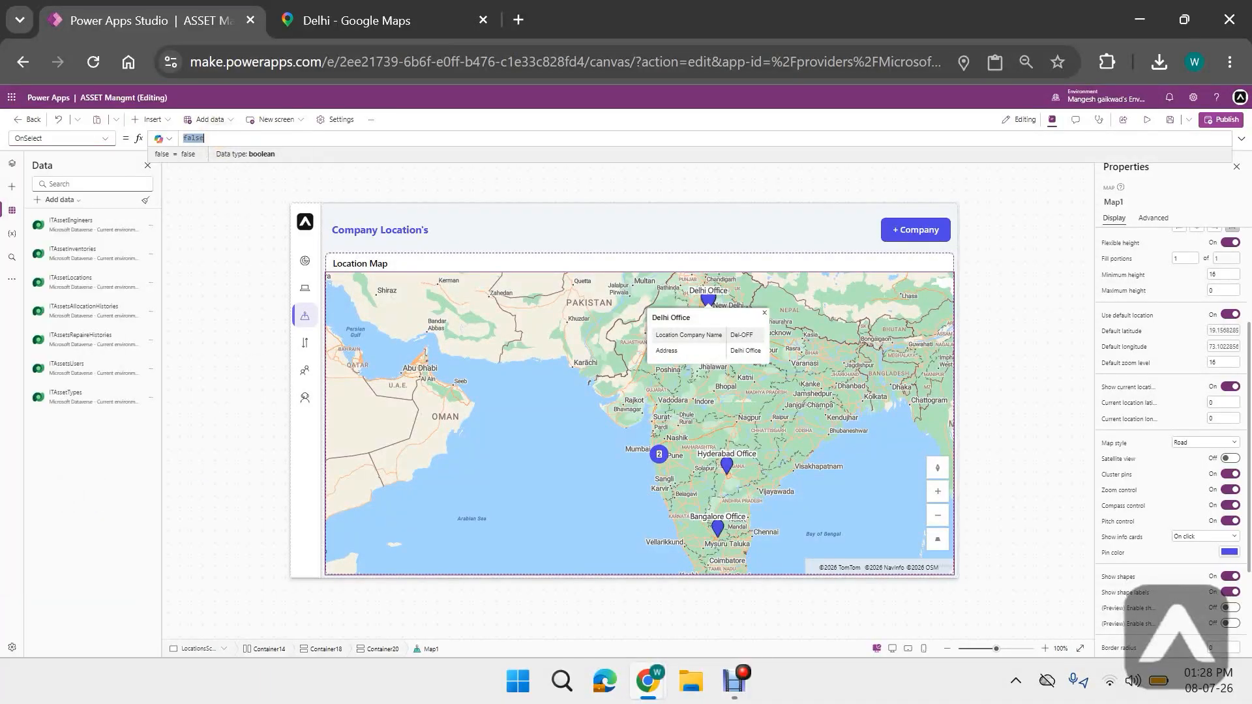
pyautogui.write('Set(')
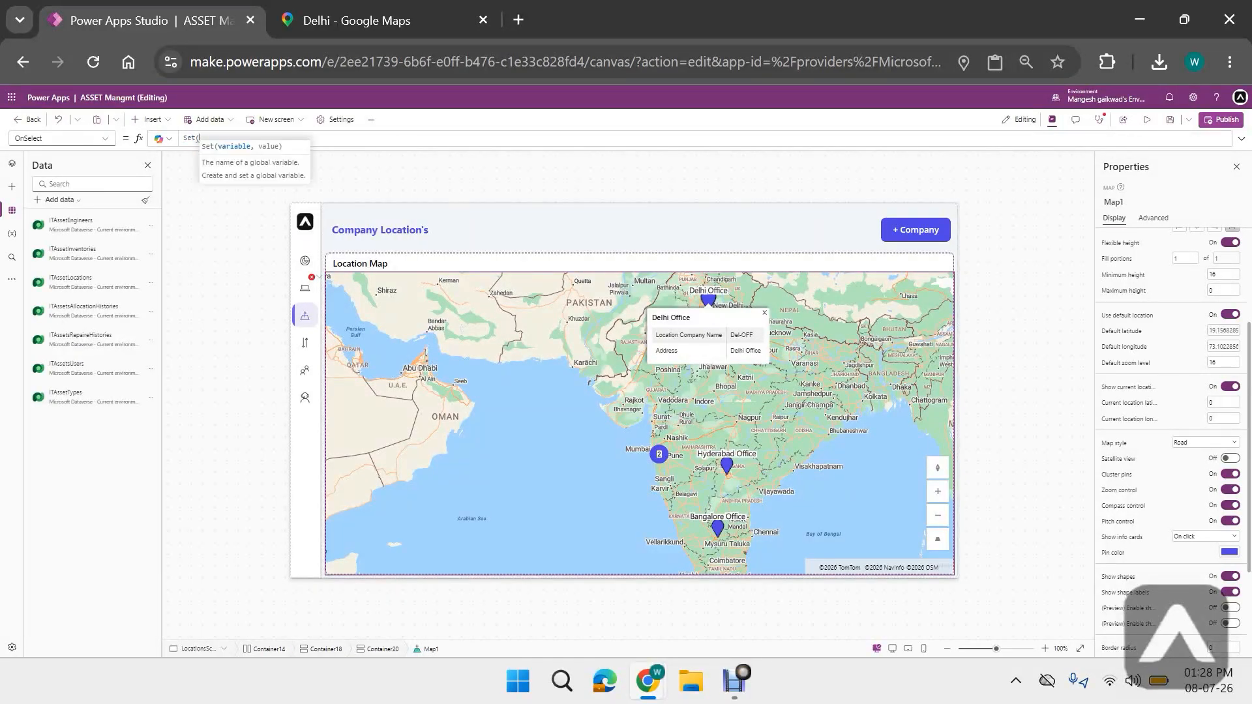
pyautogui.write('Select')
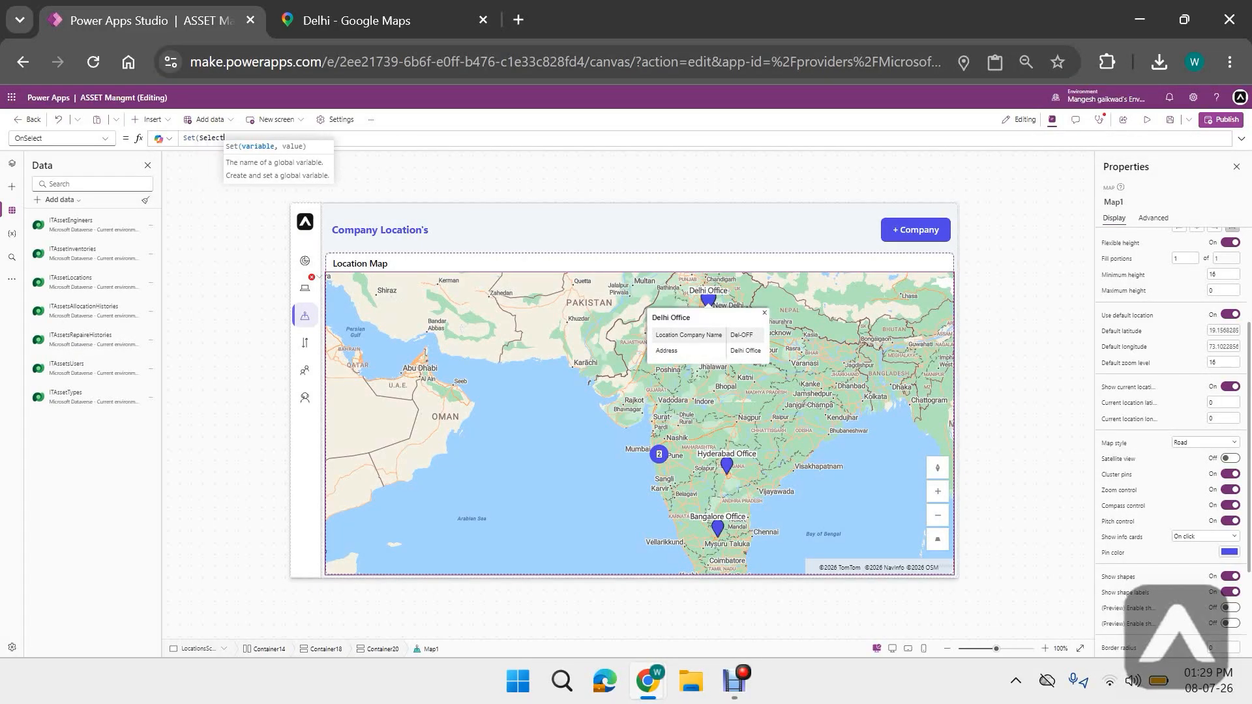
pyautogui.write('edOffice')
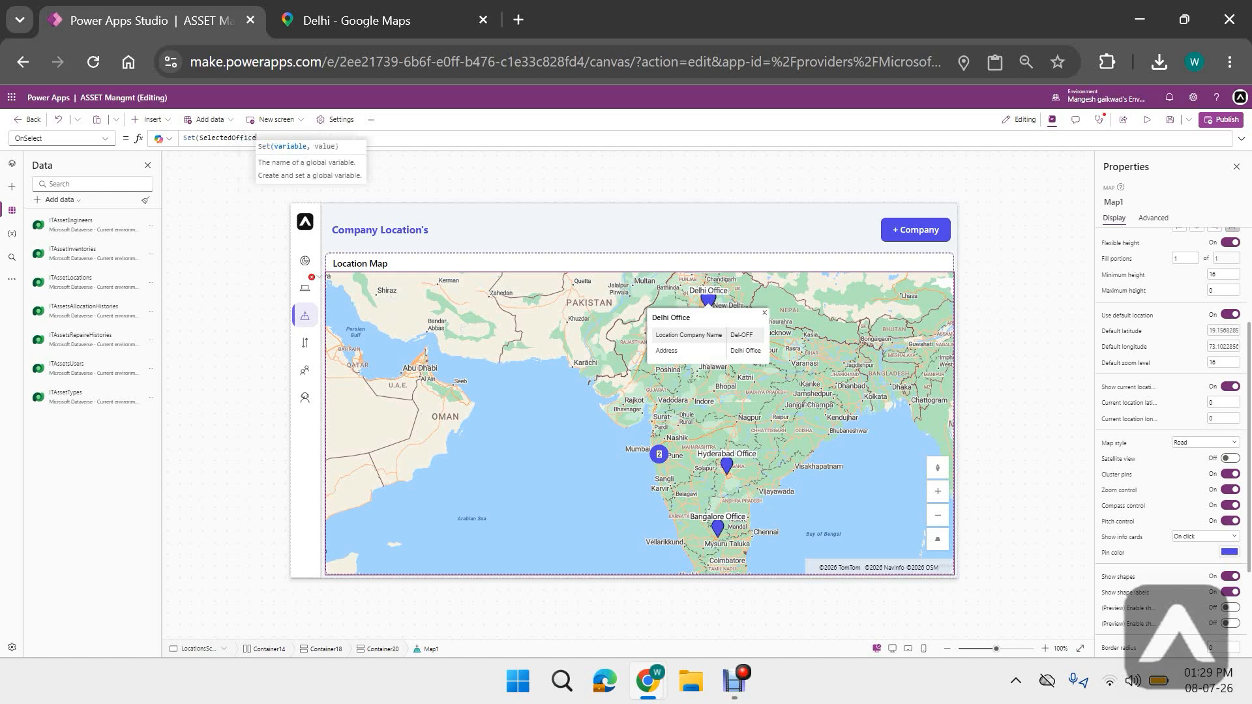
pyautogui.write(',')
# - Rename the variable in the map's OnSelect formula to Var_SelectedOffice and assign it Map1.Selected, starting a second Set call after it
pyautogui.press('Left')
pyautogui.press('Left')
pyautogui.press('Left')
pyautogui.press('Left')
pyautogui.press('Left')
pyautogui.press('Left')
pyautogui.press('Left')
pyautogui.press('Left')
pyautogui.press('Left')
pyautogui.press('Left')
pyautogui.press('Left')
pyautogui.press('Left')
pyautogui.press('Left')
pyautogui.press('Left')
pyautogui.press('Left')
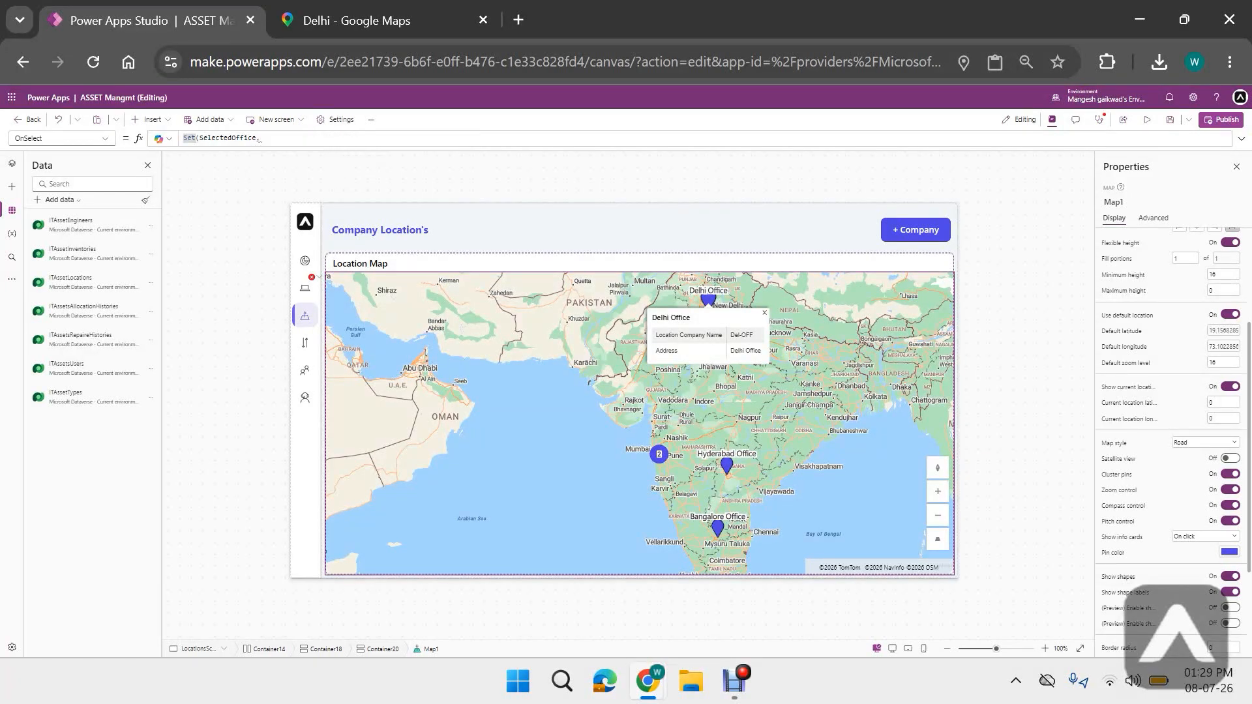
pyautogui.write('Var')
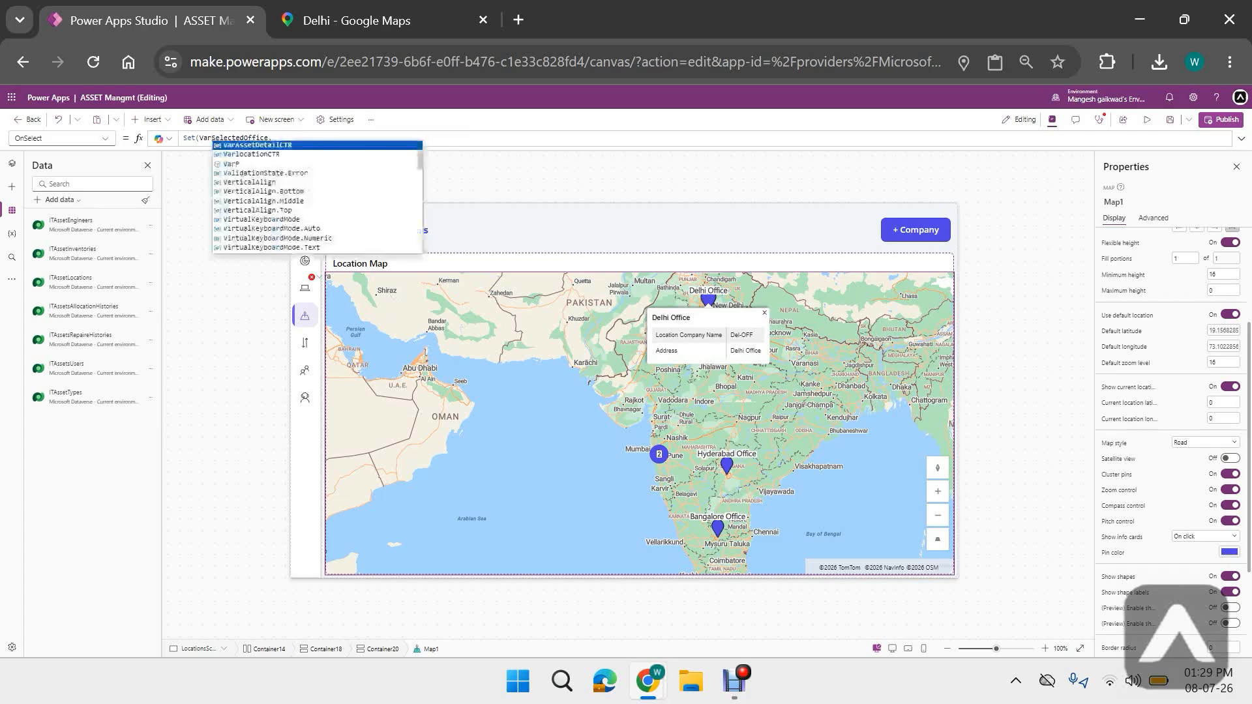
pyautogui.write('_')
pyautogui.press('Right')
pyautogui.press('Right')
pyautogui.press('Right')
pyautogui.press('Right')
pyautogui.press('Right')
pyautogui.press('Right')
pyautogui.press('Right')
pyautogui.press('Right')
pyautogui.press('Right')
pyautogui.press('Right')
pyautogui.press('Right')
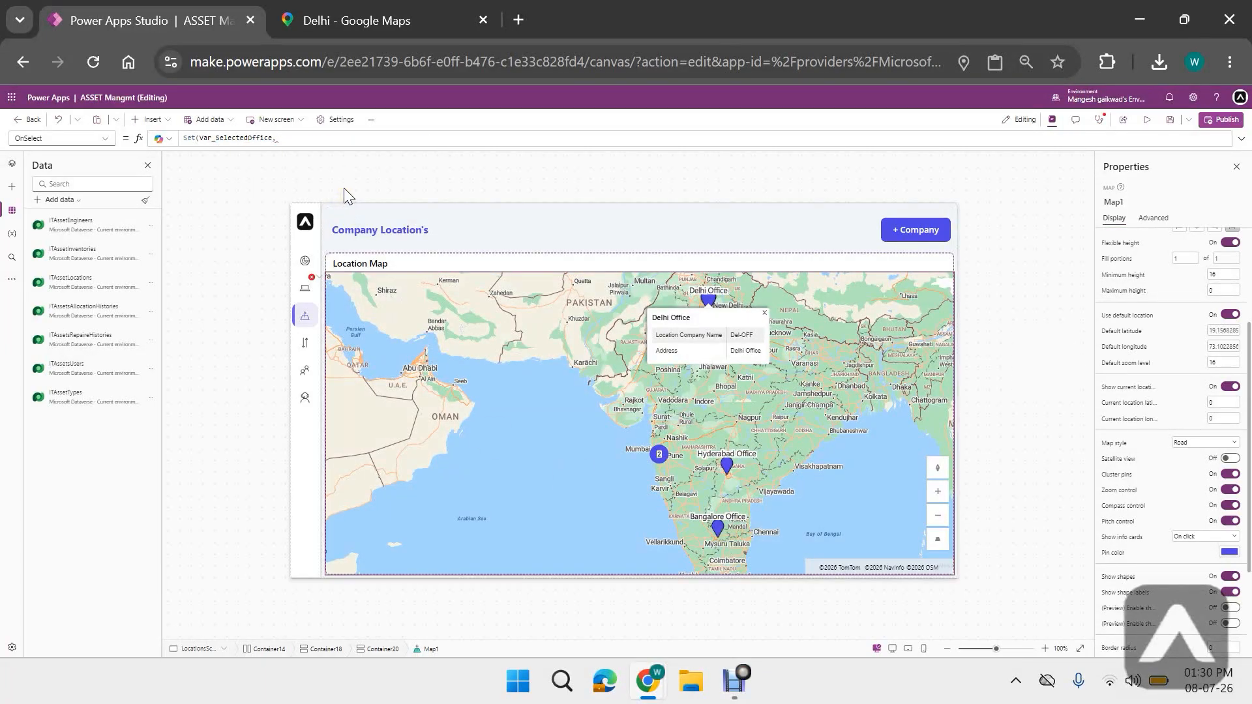
pyautogui.write('Map')
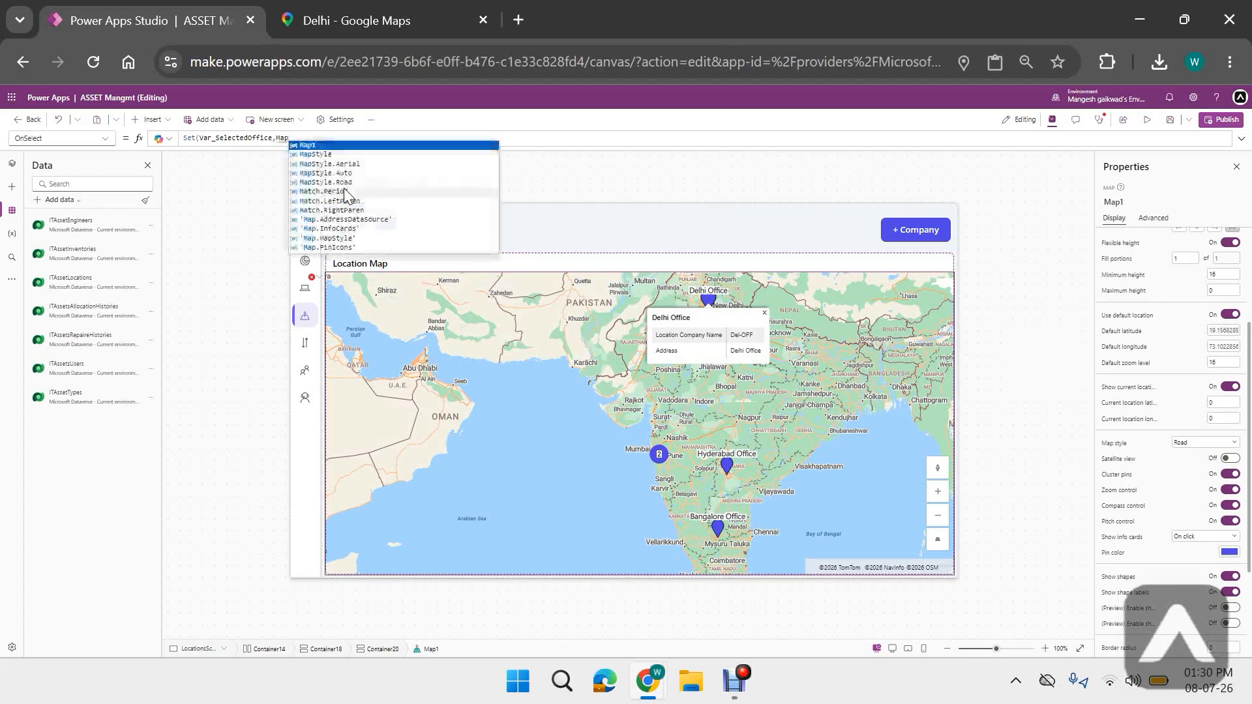
pyautogui.write('1.Selected);Set')
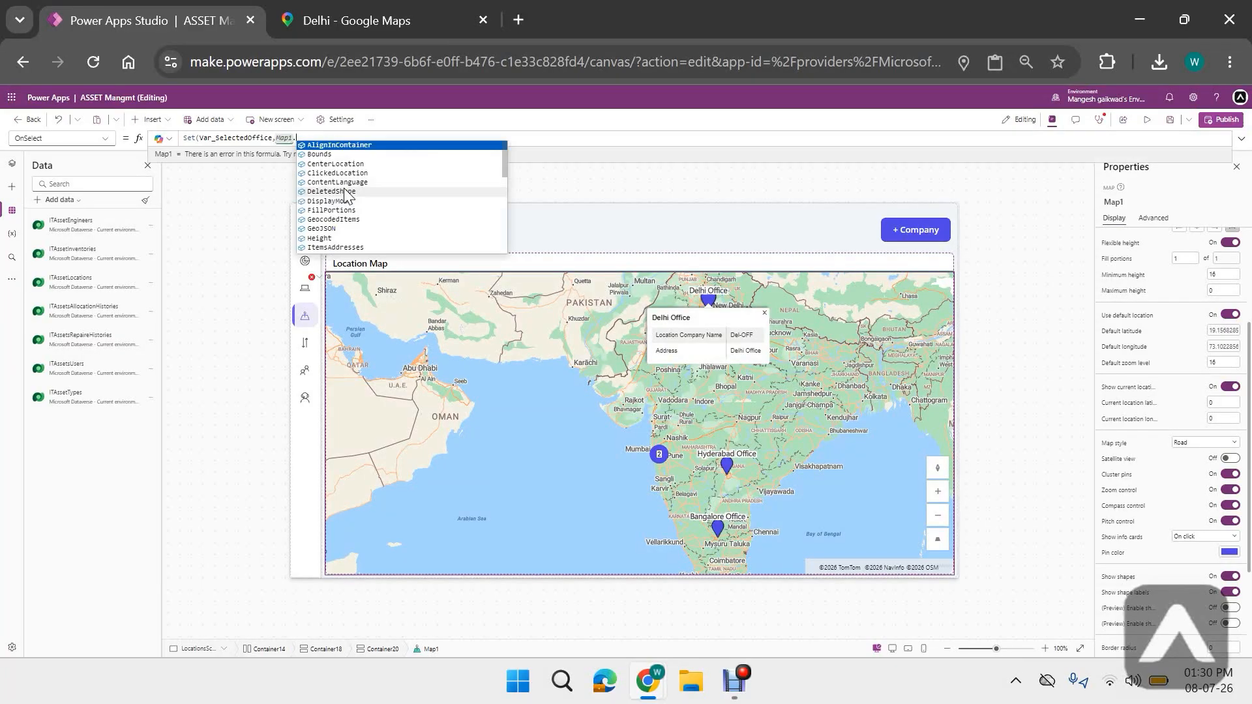
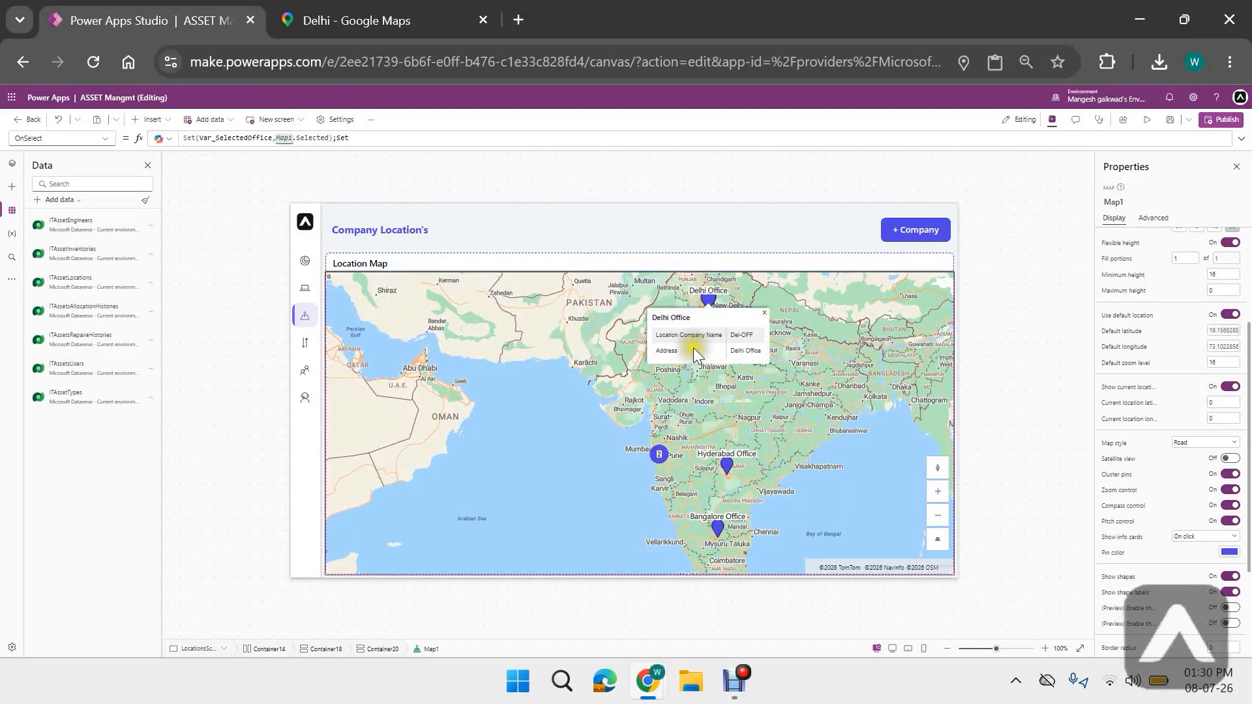
# - Copy Set(VarlocationCTR,true) from the "+ Company" button's OnSelect and append it to the map's OnSelect formula in place of the unfinished Set
pyautogui.click(930, 232)
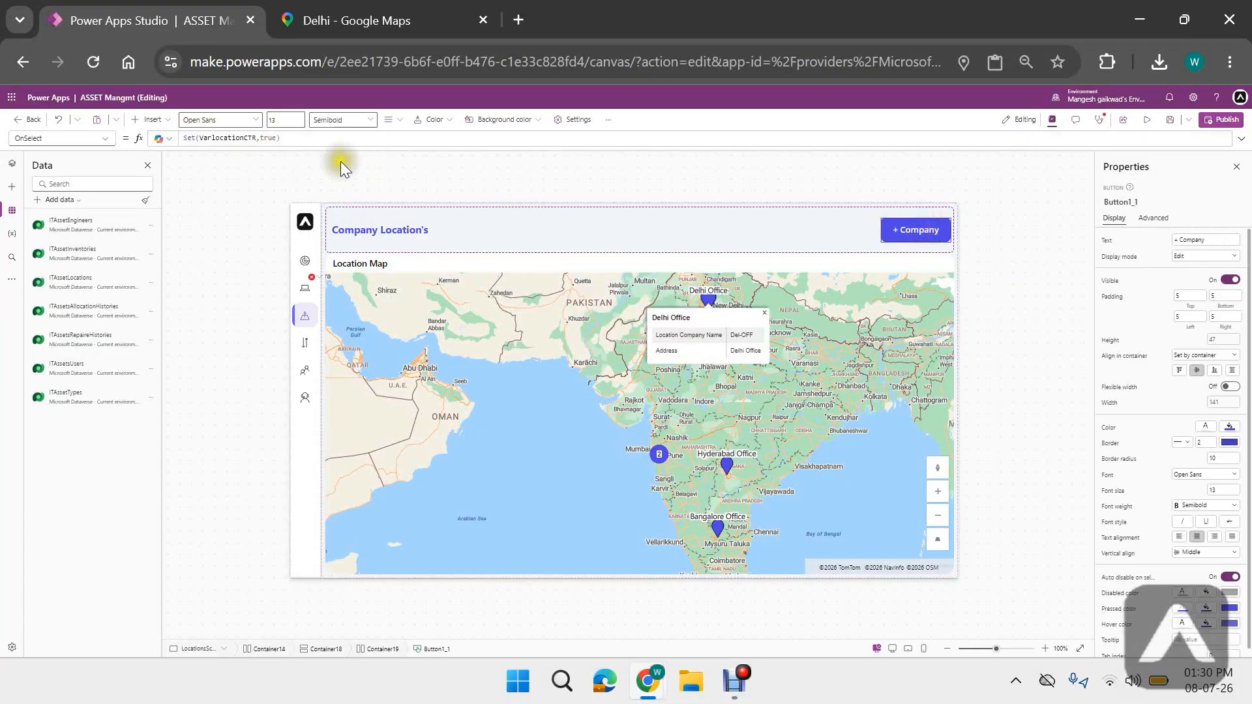
pyautogui.click(311, 137)
pyautogui.hotkey('ctrl', 'a')
pyautogui.hotkey('ctrl', 'c')
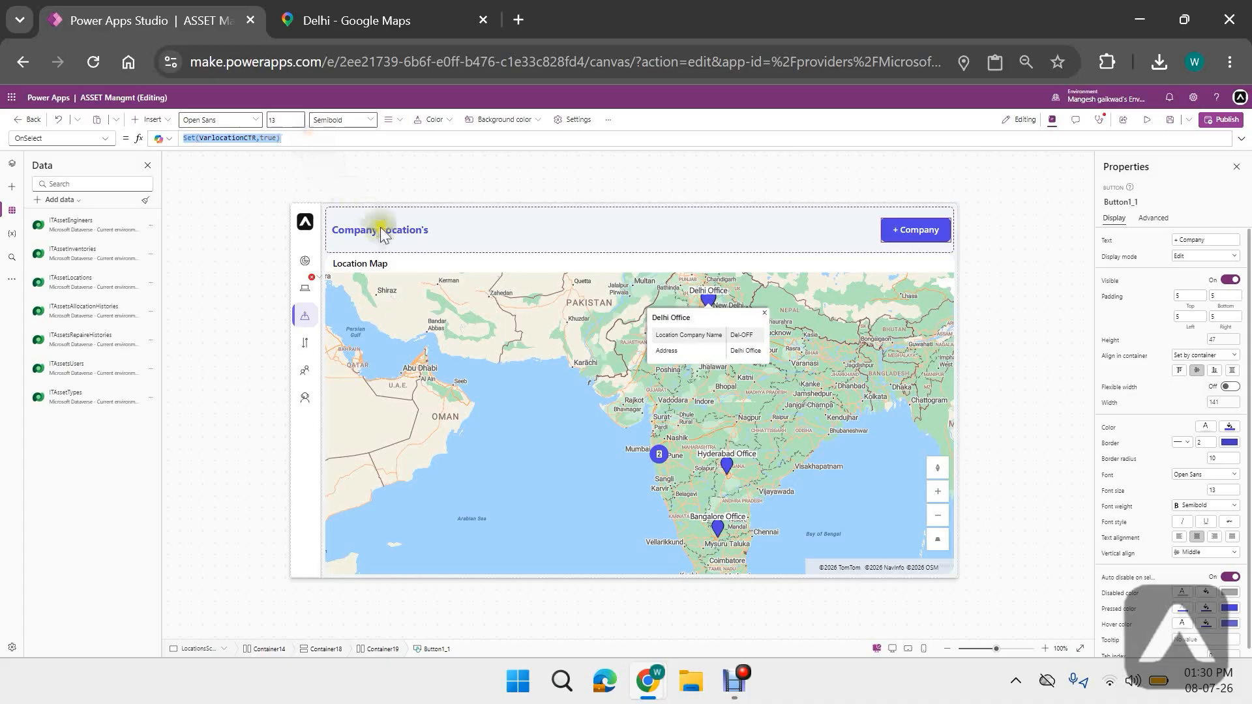
pyautogui.click(435, 331)
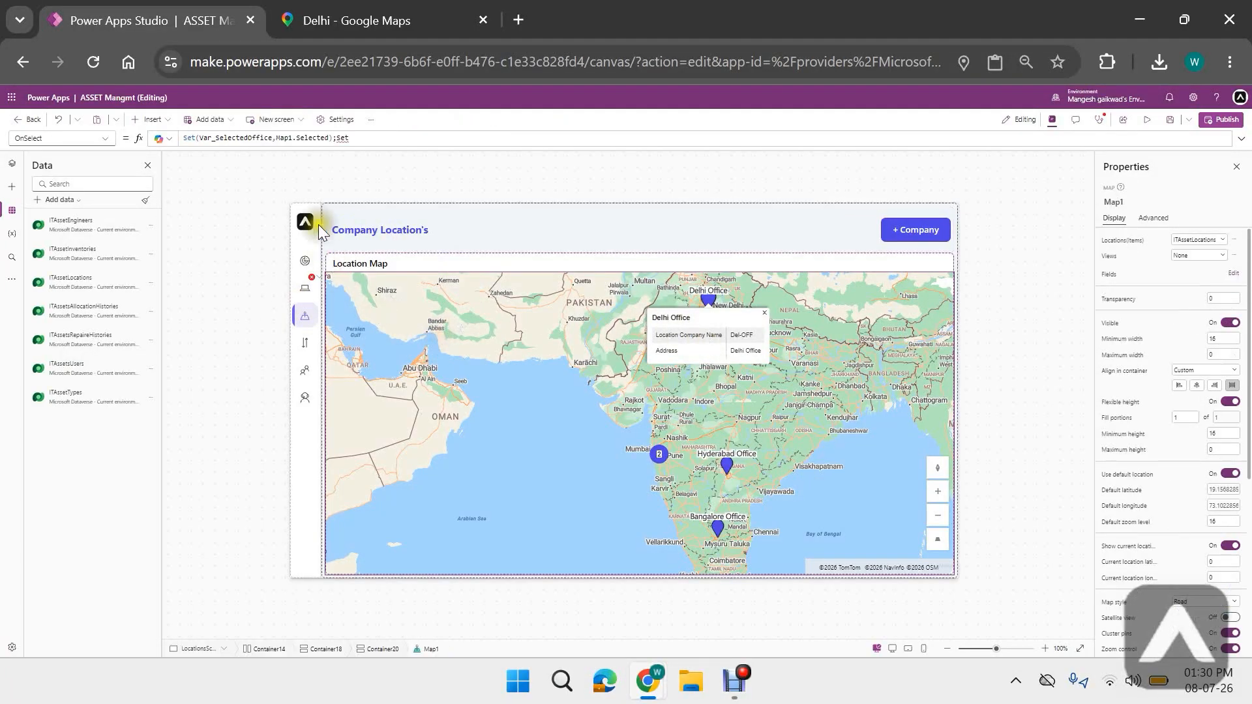
pyautogui.click(368, 138)
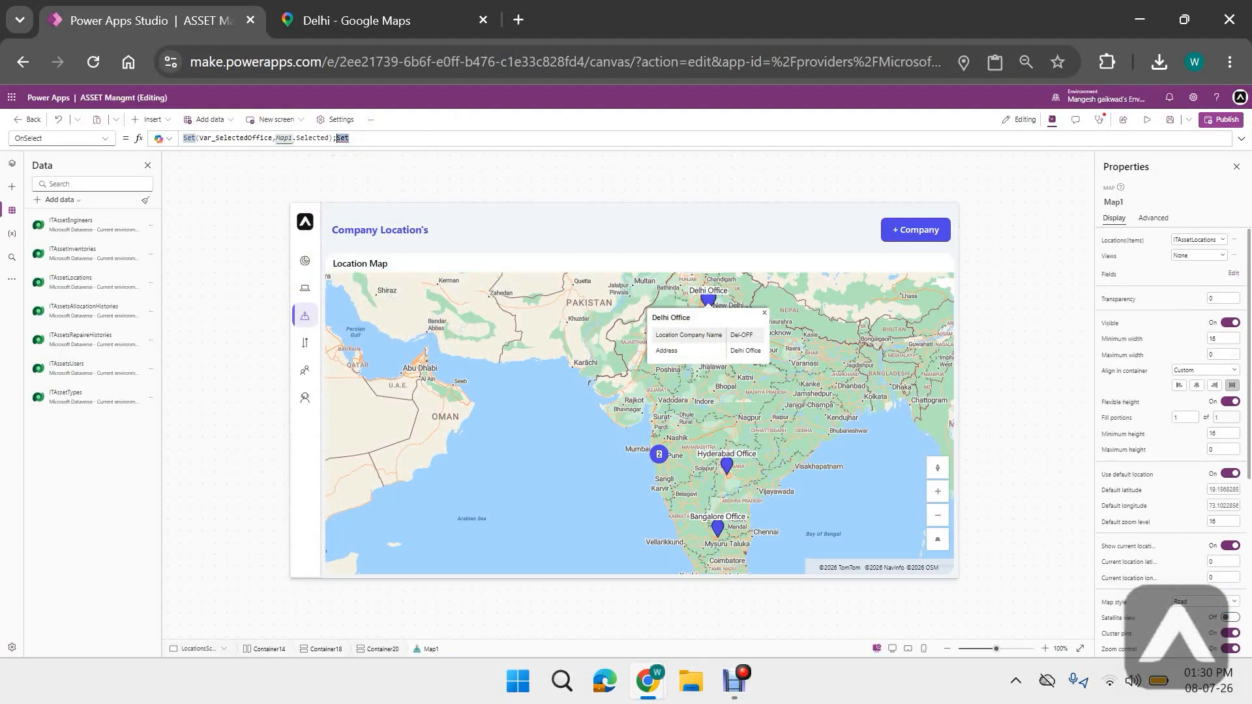
pyautogui.hotkey('ctrl', 'v')
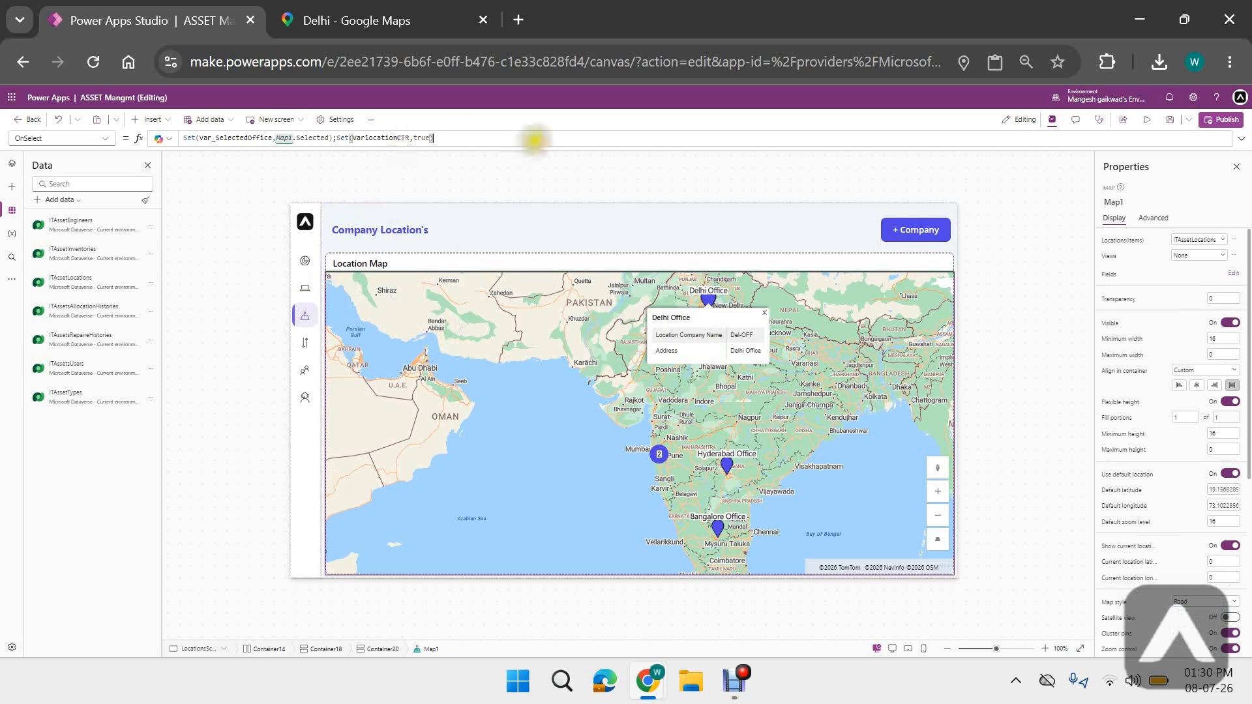
pyautogui.doubleClick(255, 137)
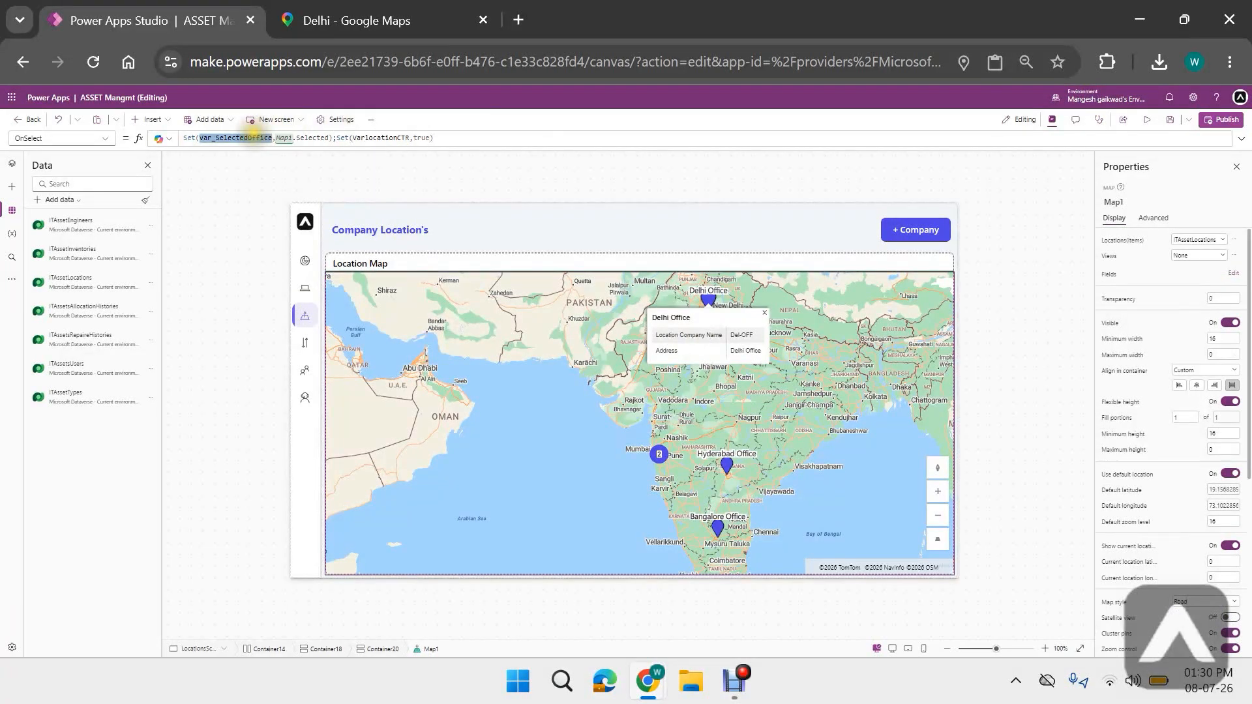
# - Preview the app and select the Hyderabad Office pin to check which panel the map selection opens
pyautogui.click(991, 300)
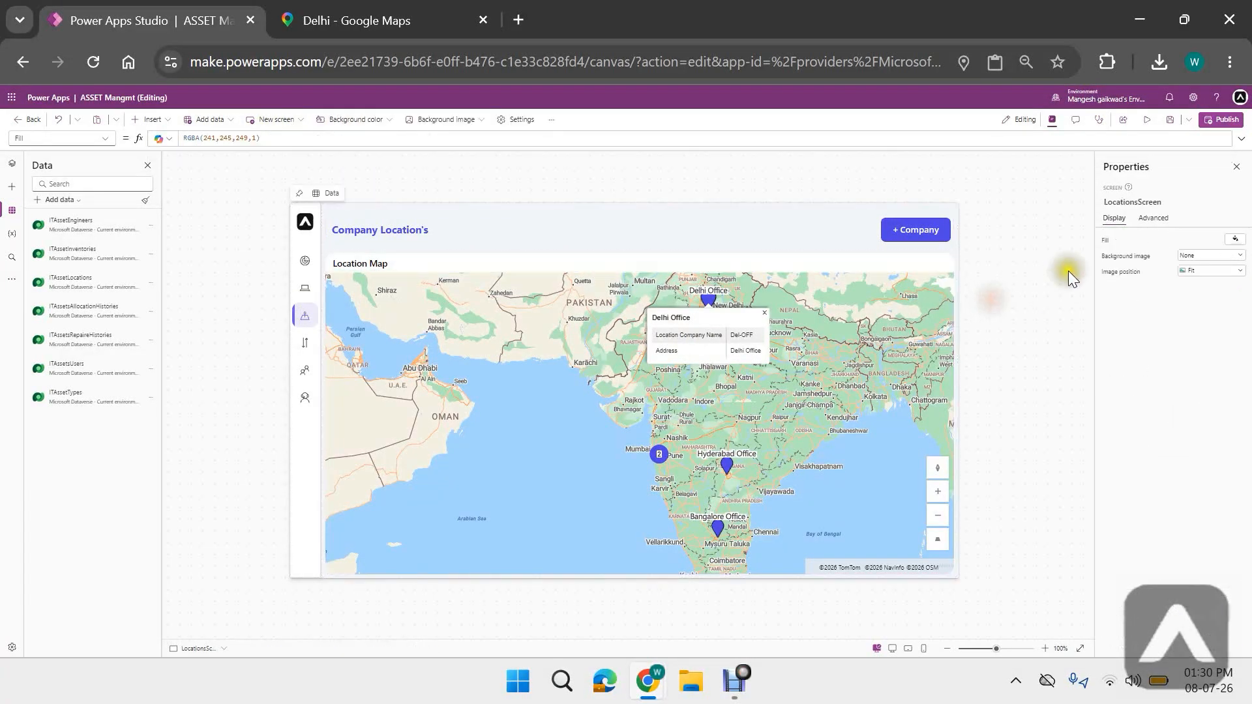
pyautogui.click(1151, 120)
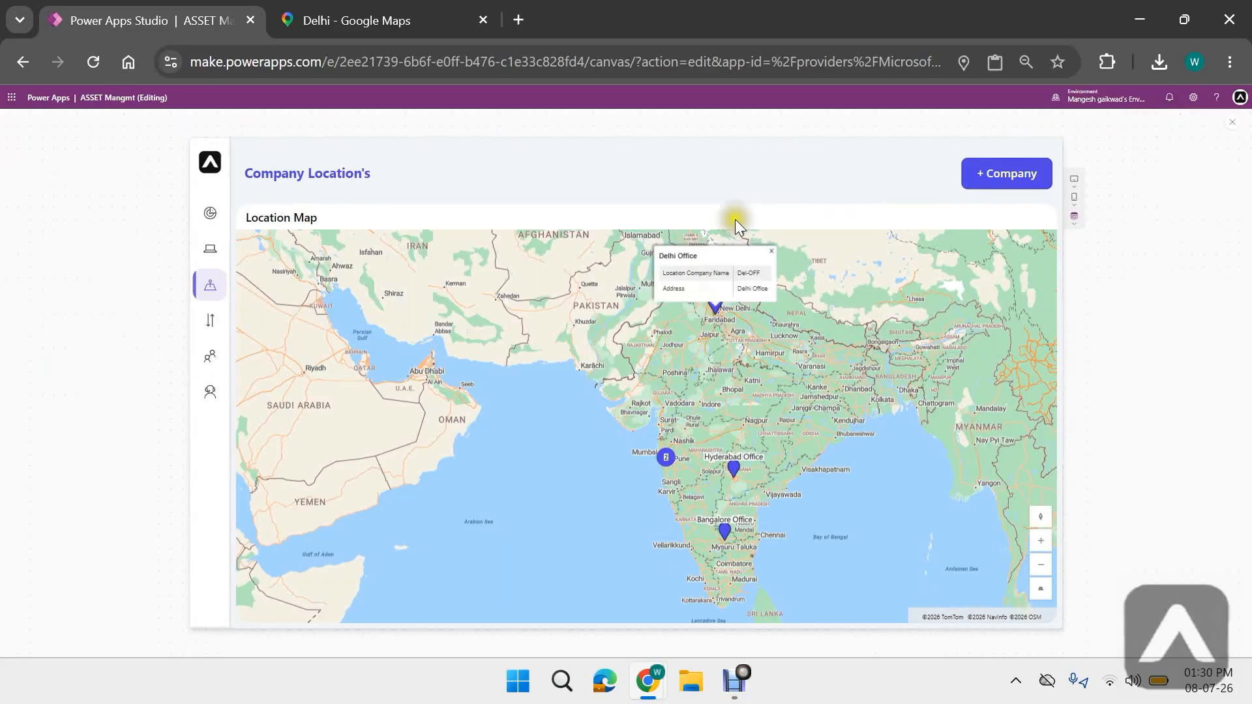
pyautogui.click(735, 475)
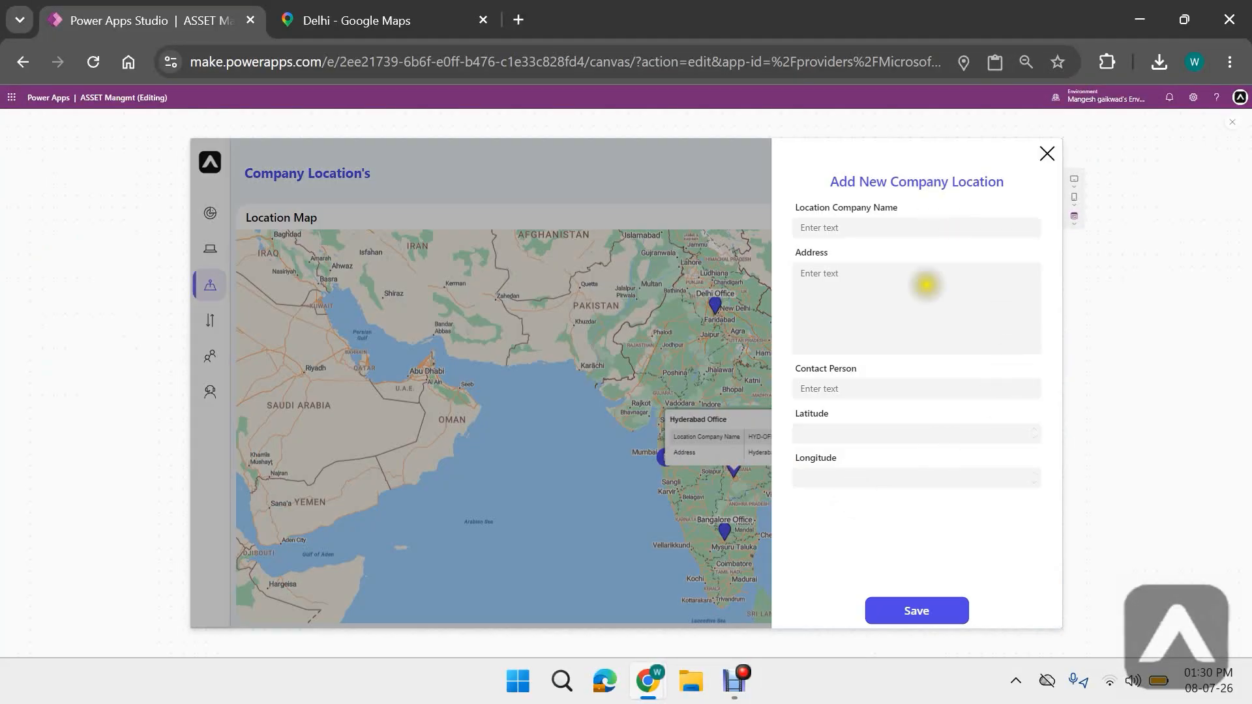
pyautogui.click(1231, 122)
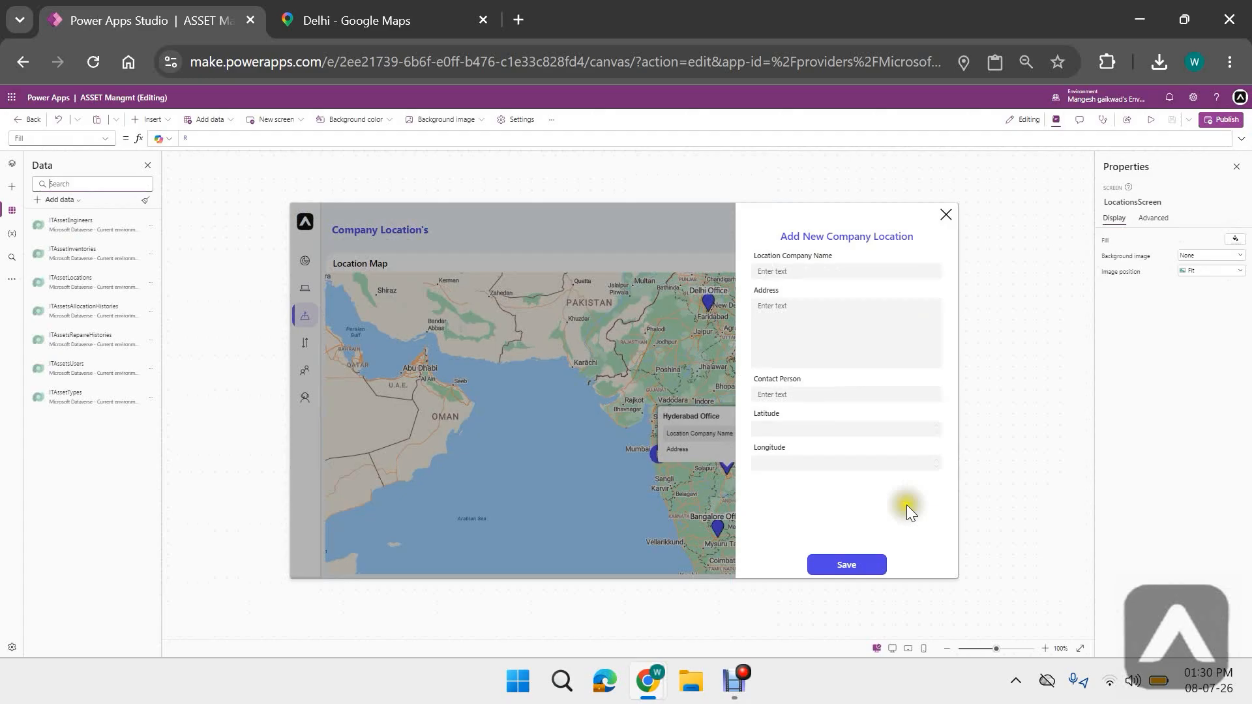
# - Set the location form's Item property to Var_SelectedOffice and save the app
pyautogui.click(851, 490)
pyautogui.click(104, 138)
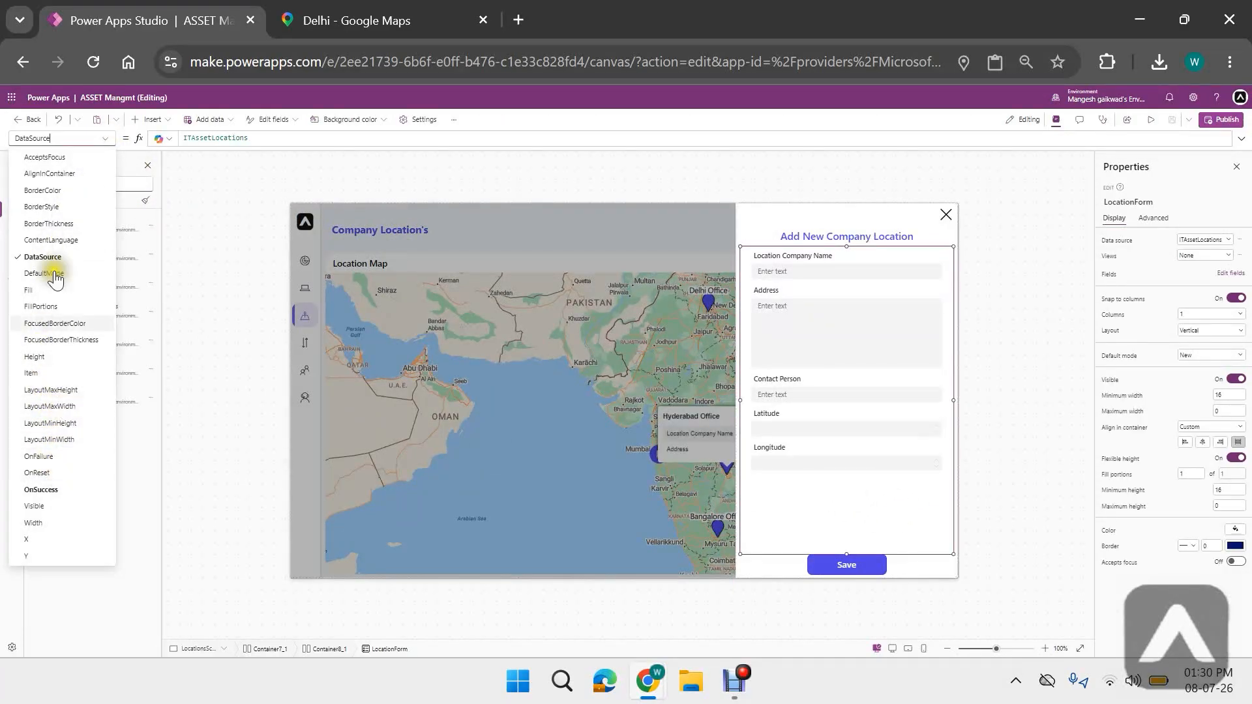
pyautogui.click(56, 374)
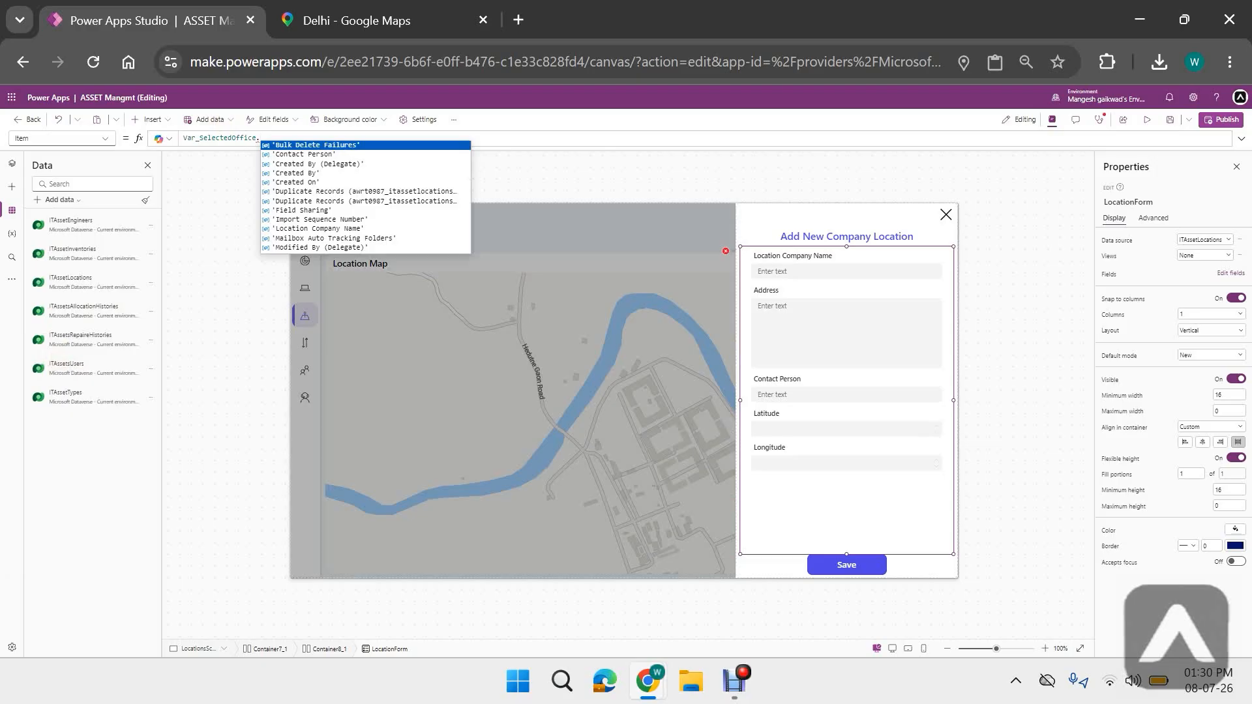
pyautogui.press('BackSpace')
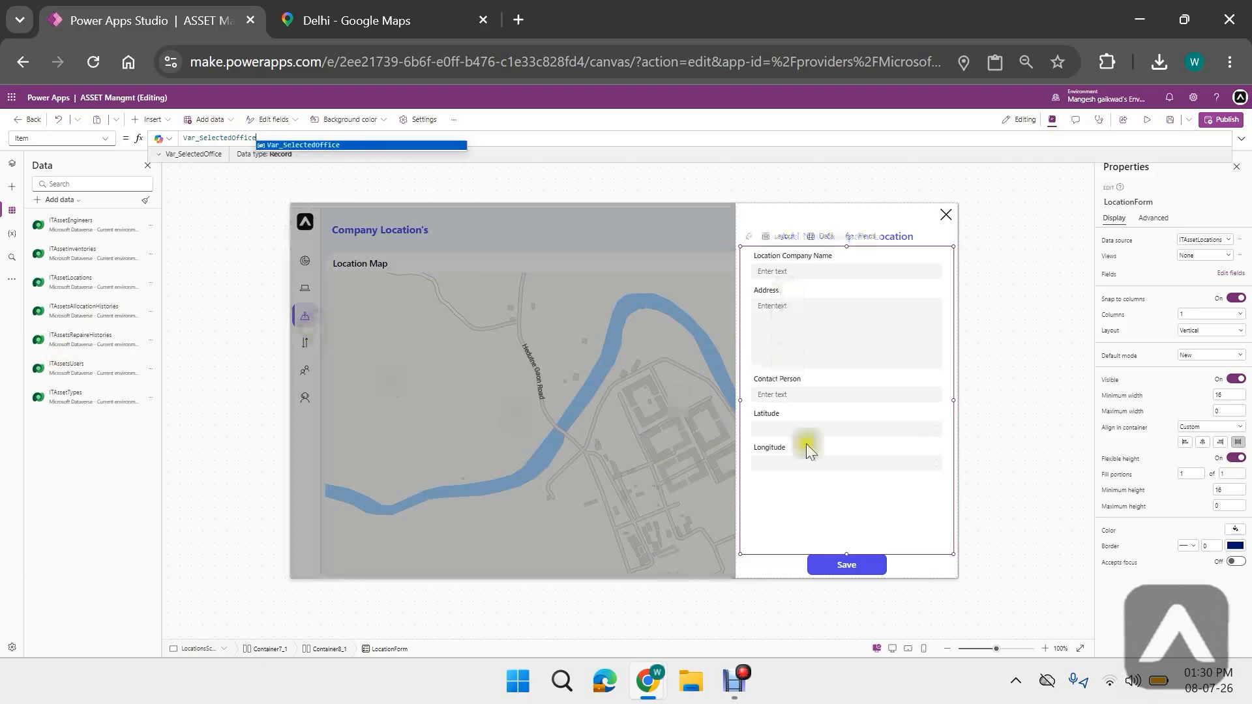
pyautogui.click(1171, 120)
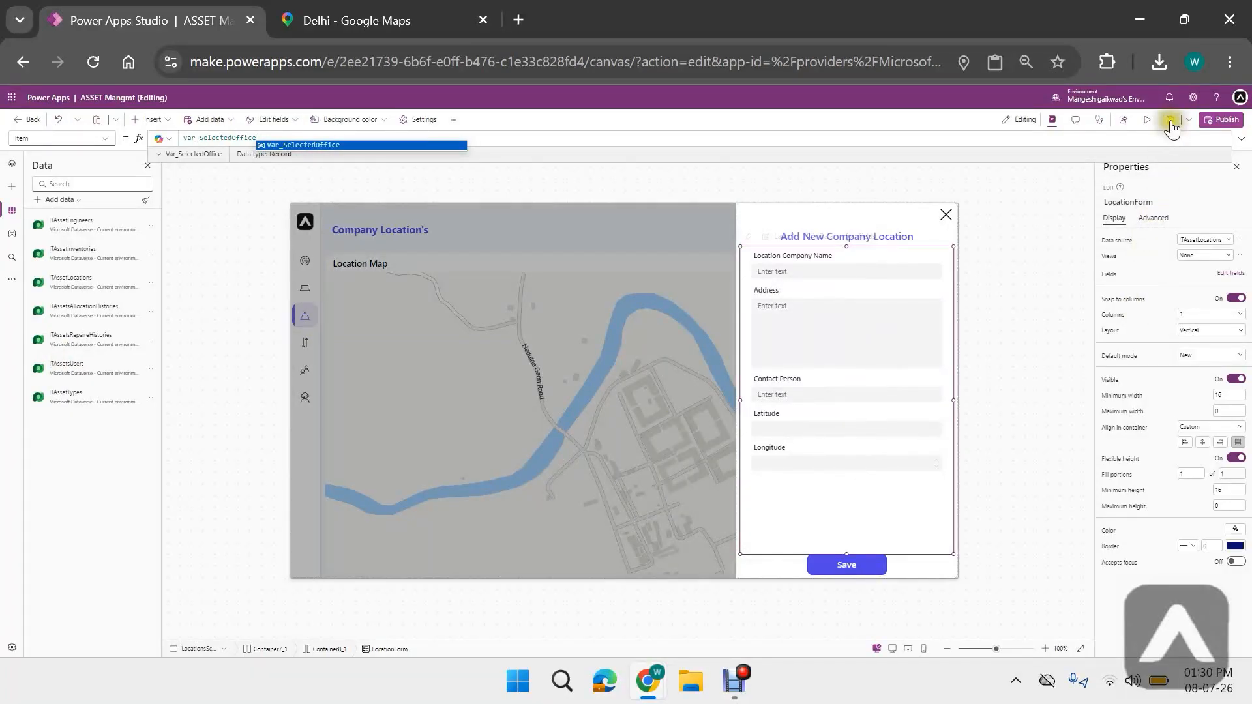
pyautogui.click(1151, 121)
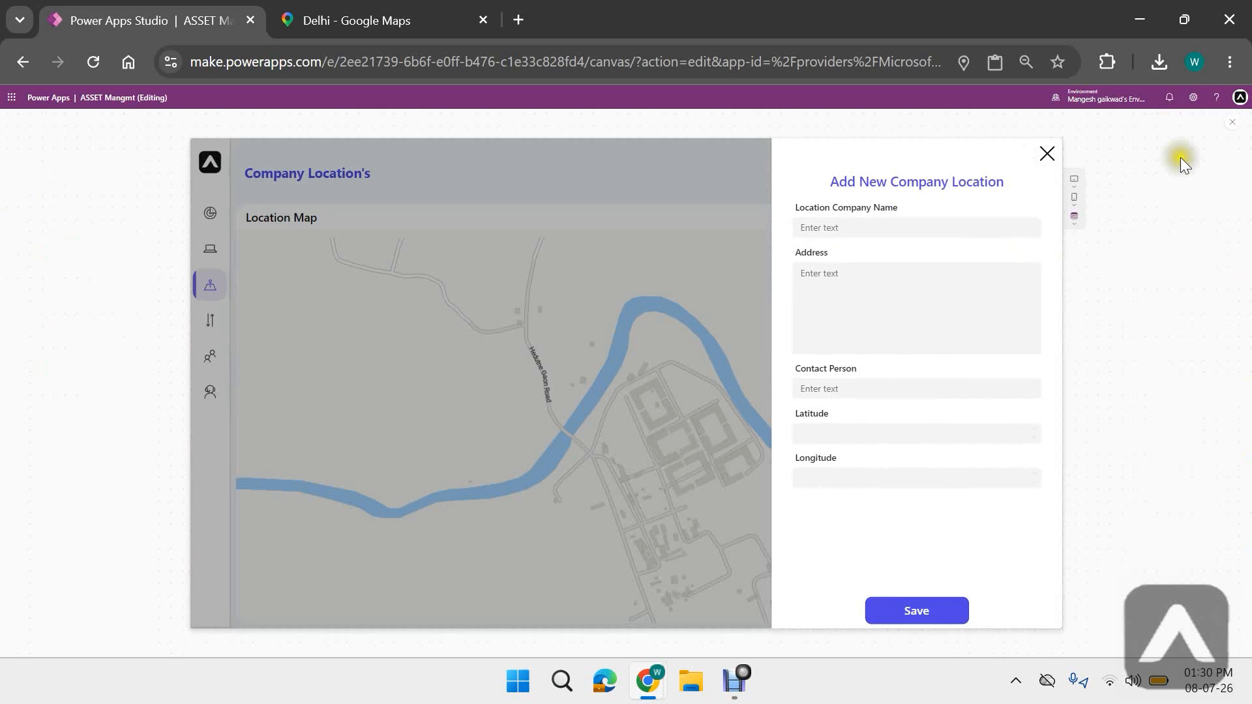
pyautogui.click(1229, 126)
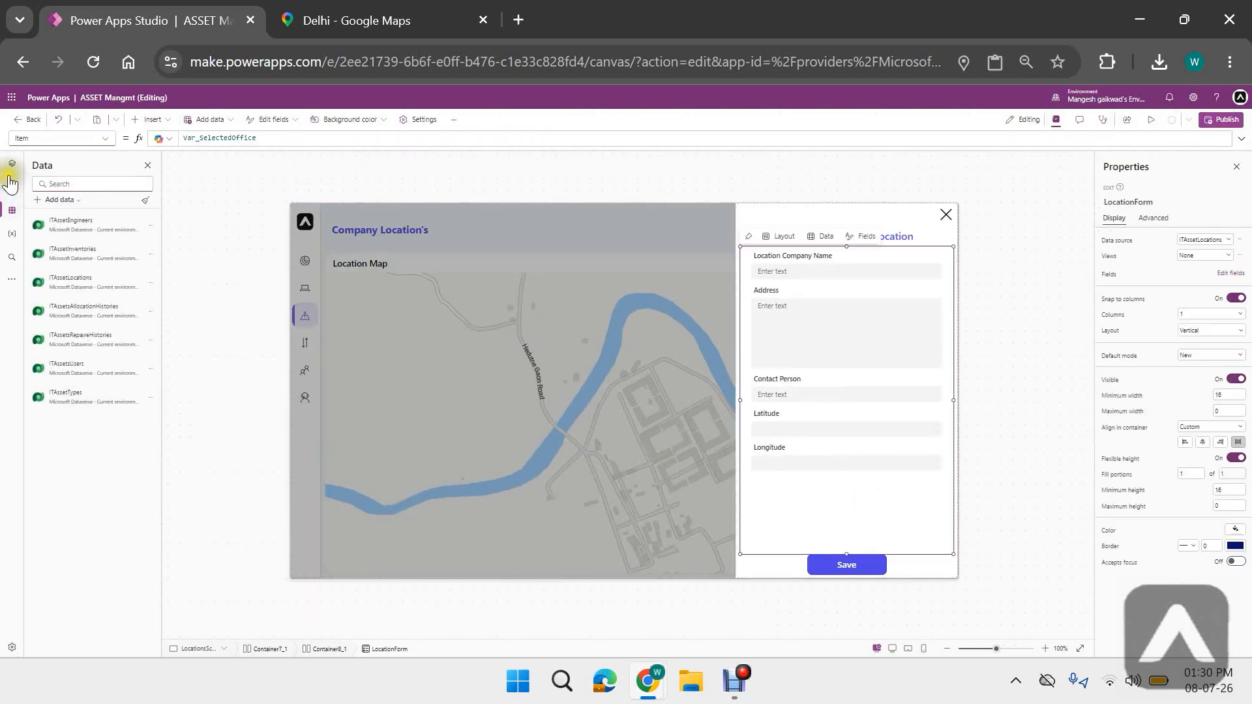
# - Copy the LocationForm control's name from the screen's control tree
pyautogui.click(11, 164)
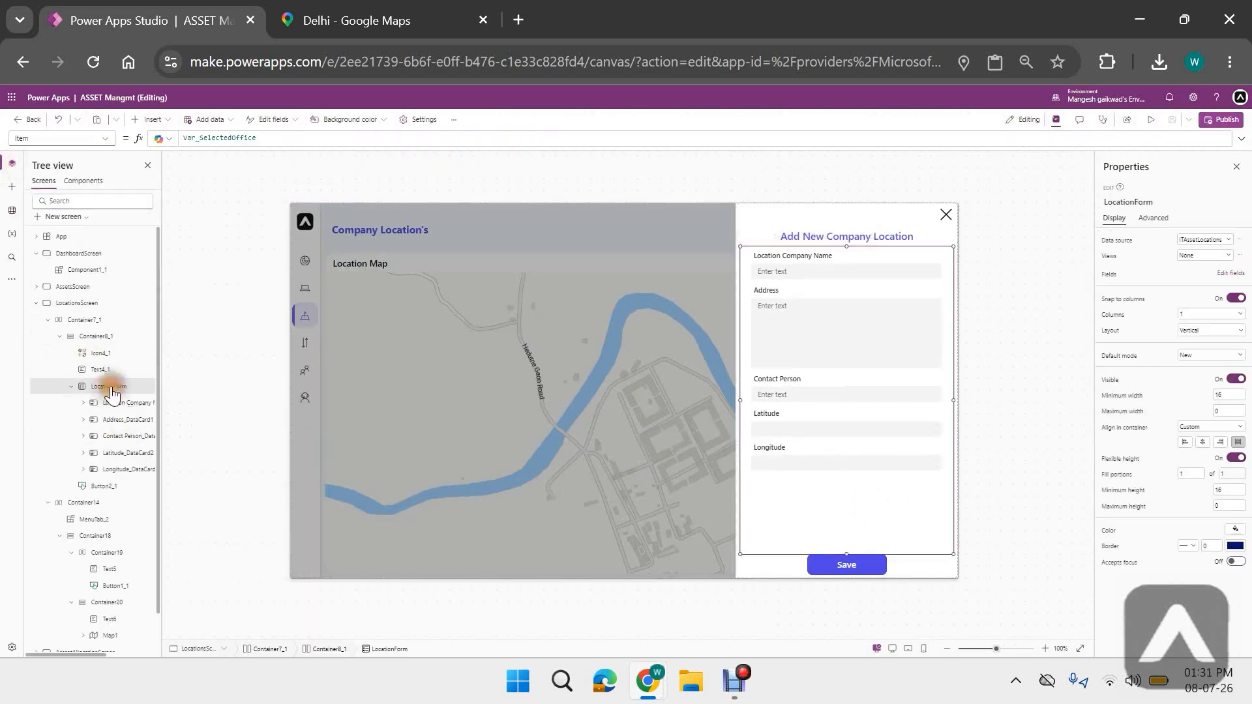
pyautogui.doubleClick(112, 389)
pyautogui.press('super+c')
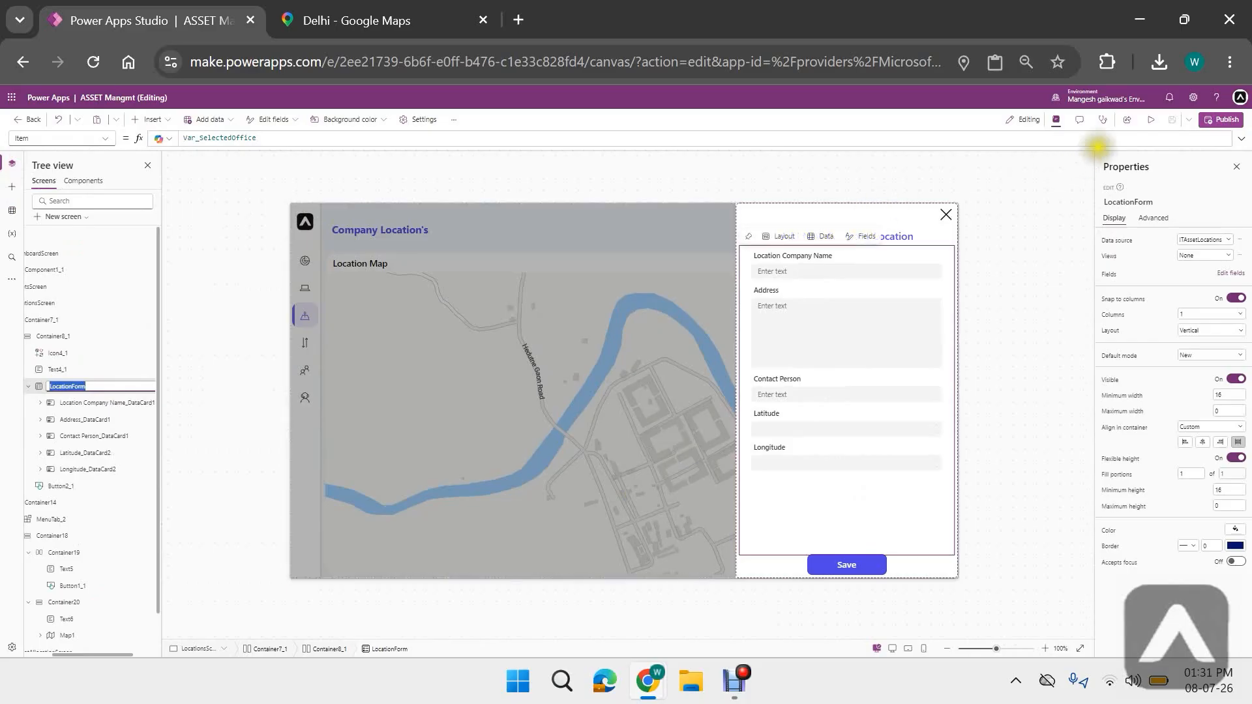
# - Close the "Add New Company Location" panel in the app preview and return to editing
pyautogui.click(1150, 119)
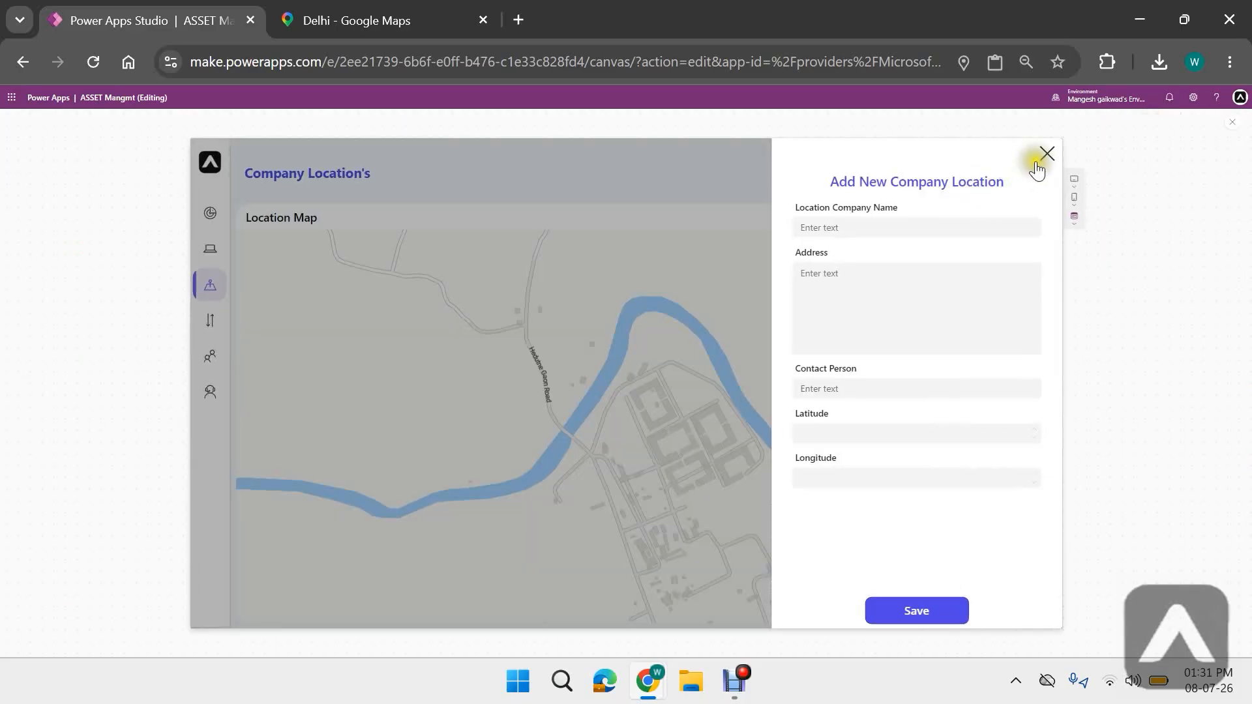
pyautogui.click(1038, 167)
pyautogui.click(1232, 122)
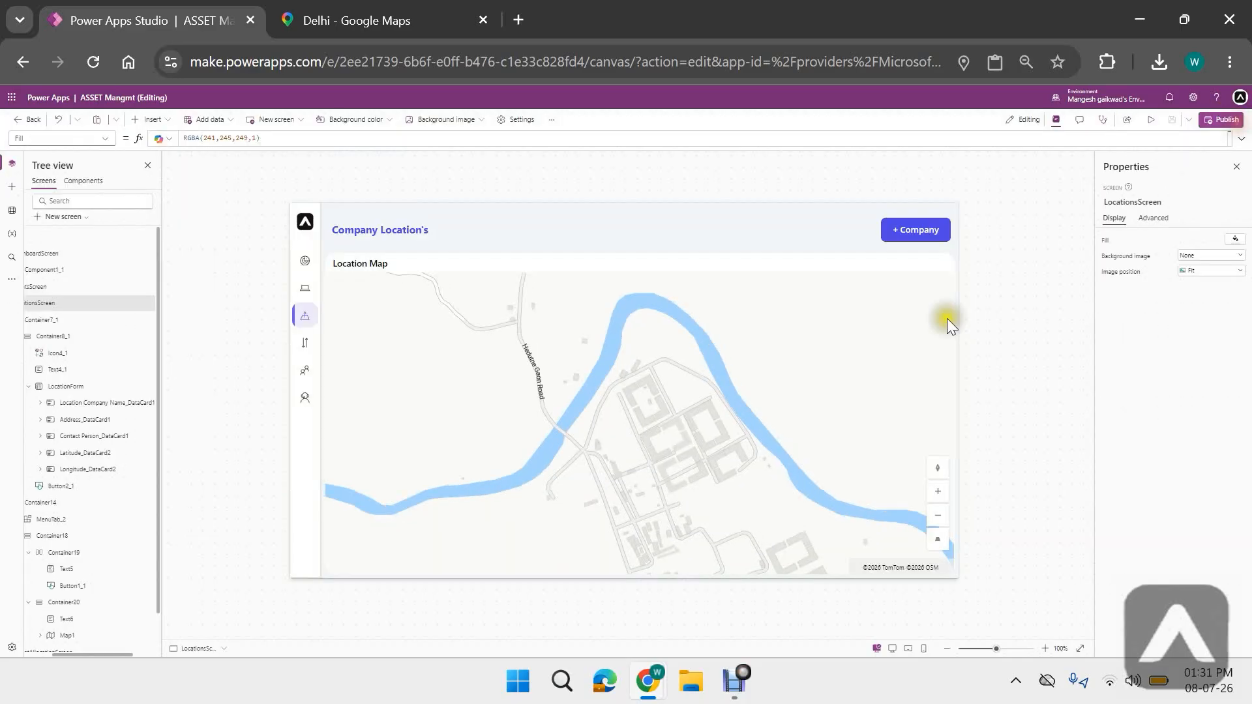
# - Append ViewForm(LocationForm) to the OnSelect formula of the location map, Map1
pyautogui.click(768, 422)
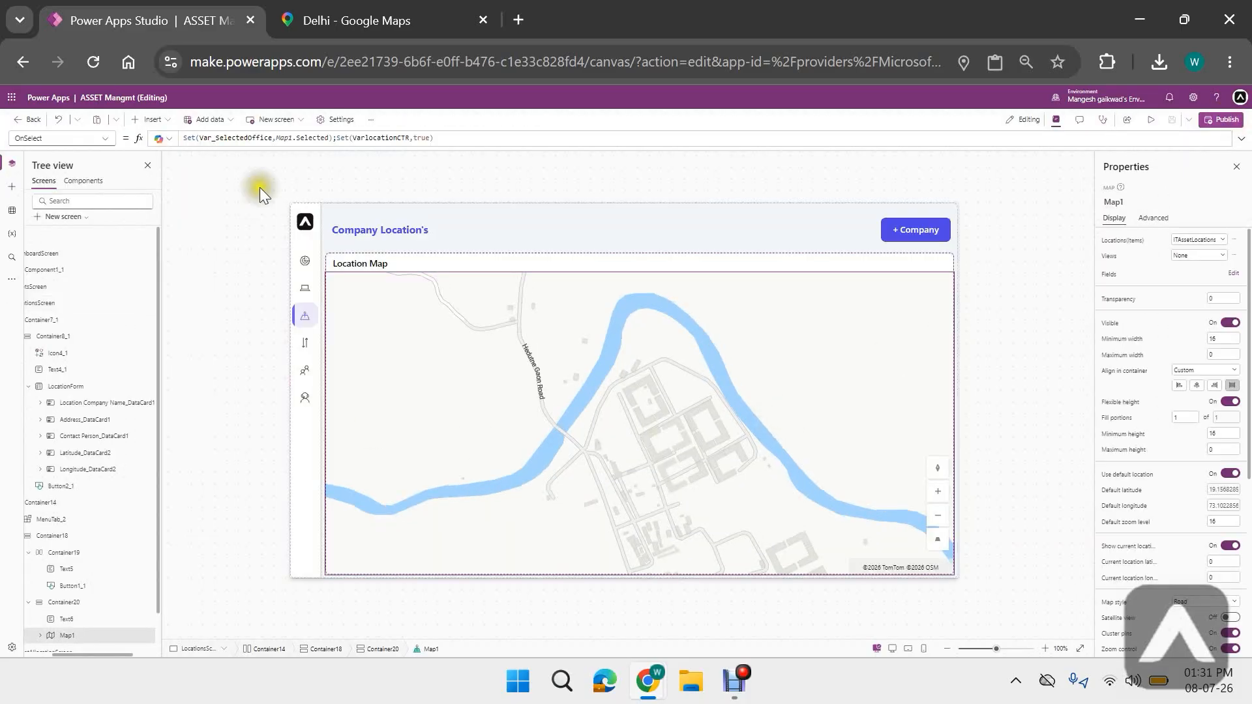
pyautogui.click(502, 135)
pyautogui.write(';')
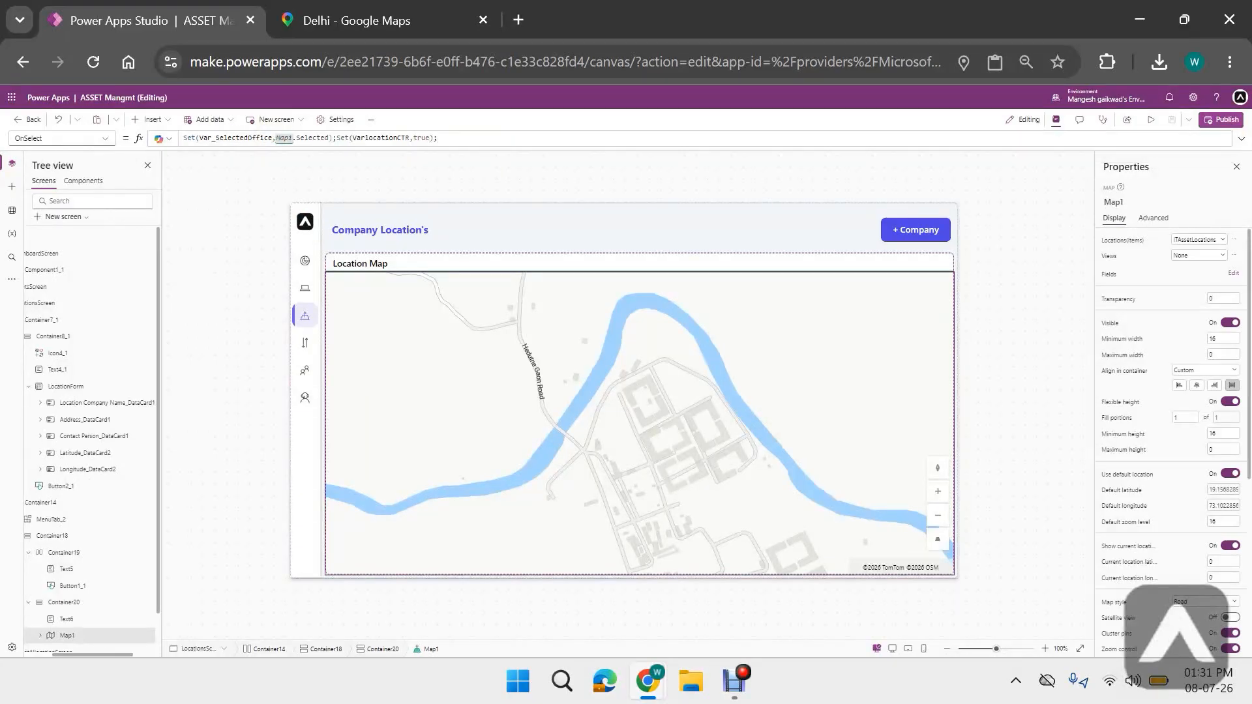
pyautogui.write('vi')
pyautogui.press('Tab')
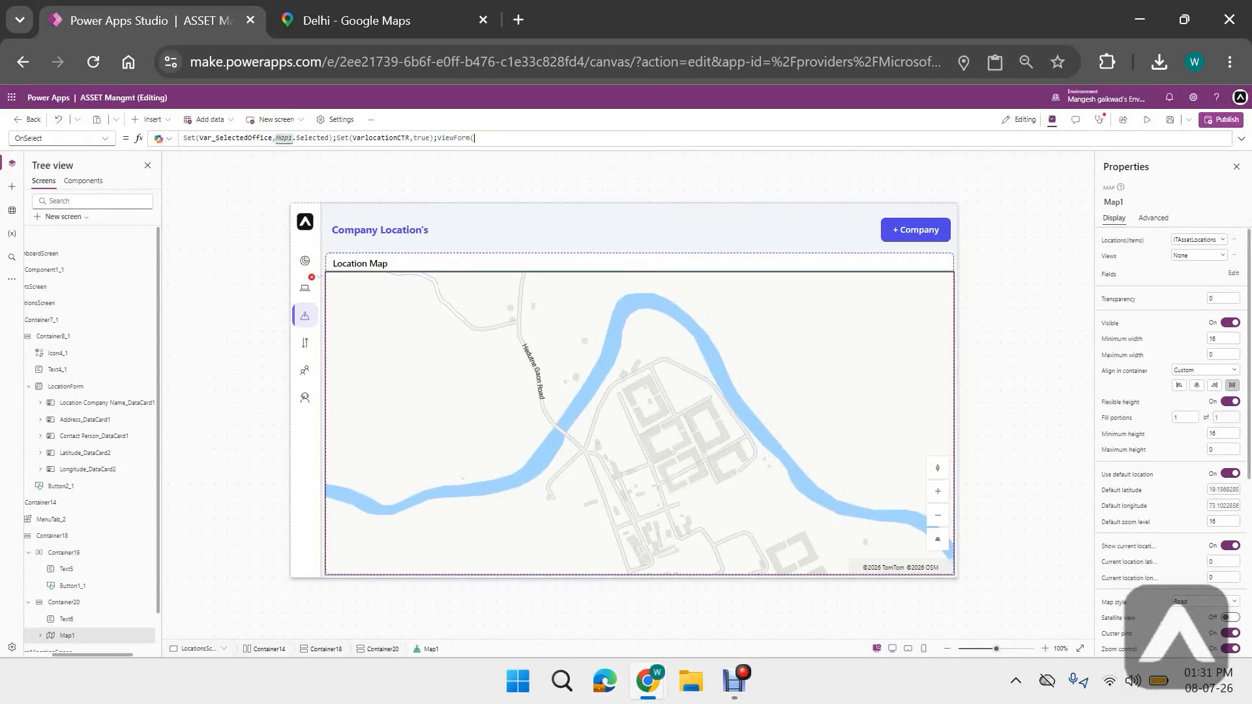
pyautogui.write('(LocationForm)')
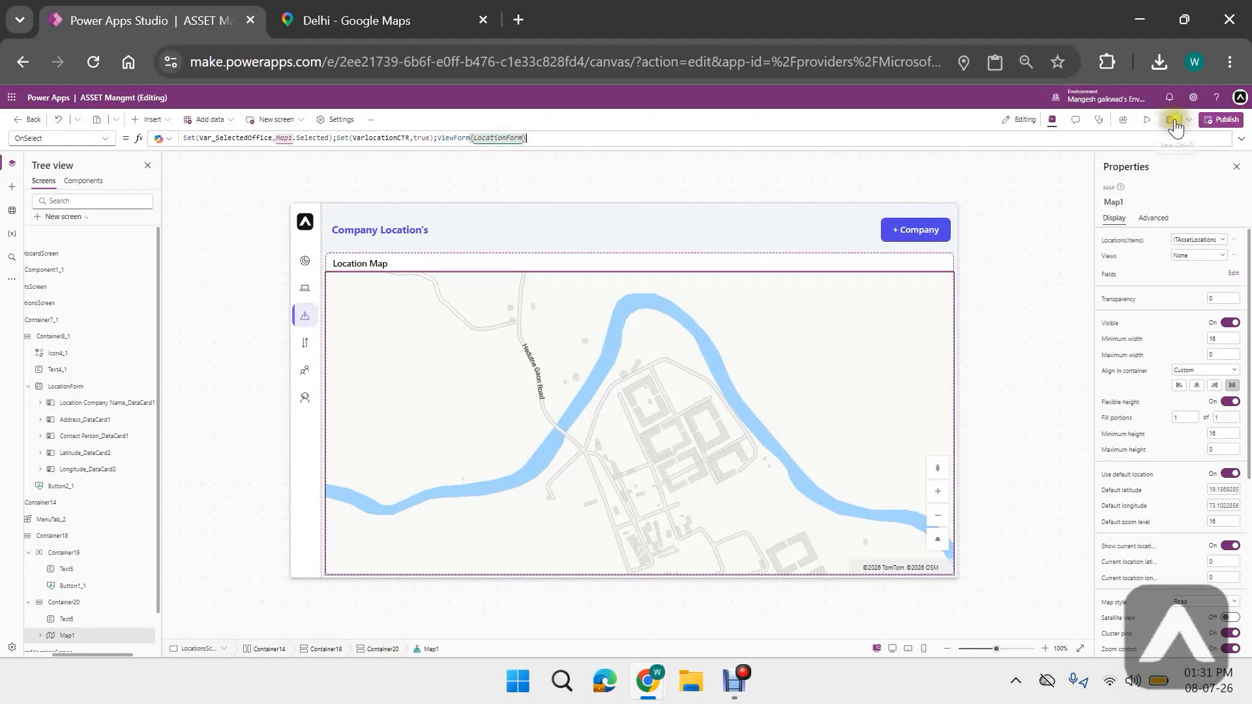
# - Preview the app, select the Mumbai Head Office pin to check its details panel, close the panel and return to editing
pyautogui.click(1147, 119)
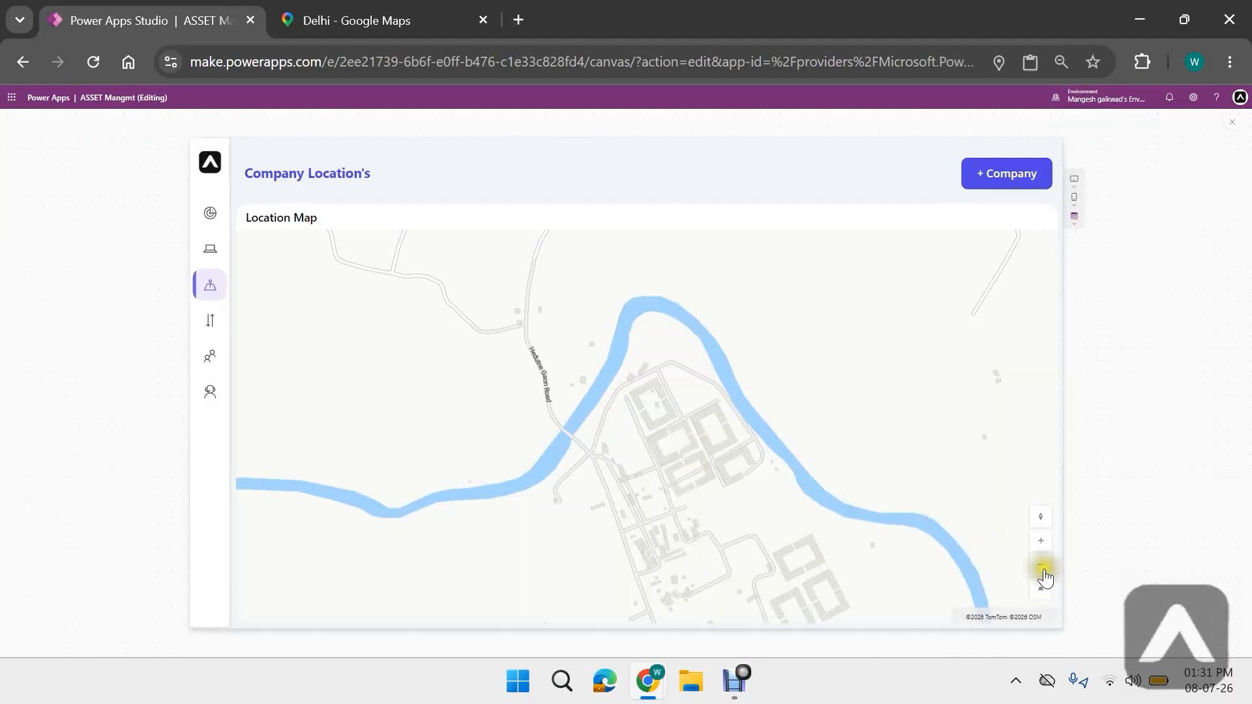
pyautogui.click(1039, 566)
pyautogui.click(1039, 566)
pyautogui.click(1039, 566)
pyautogui.click(1039, 566)
pyautogui.click(1039, 566)
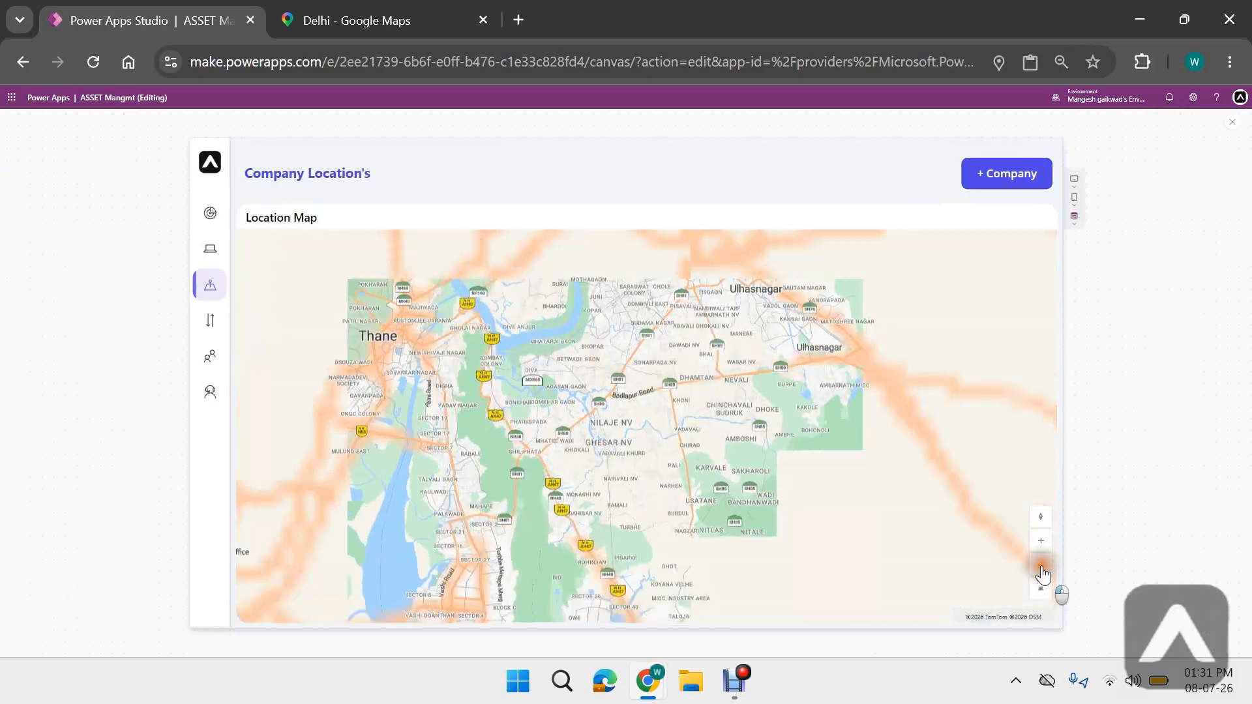
pyautogui.click(1039, 565)
pyautogui.click(1040, 565)
pyautogui.click(1037, 566)
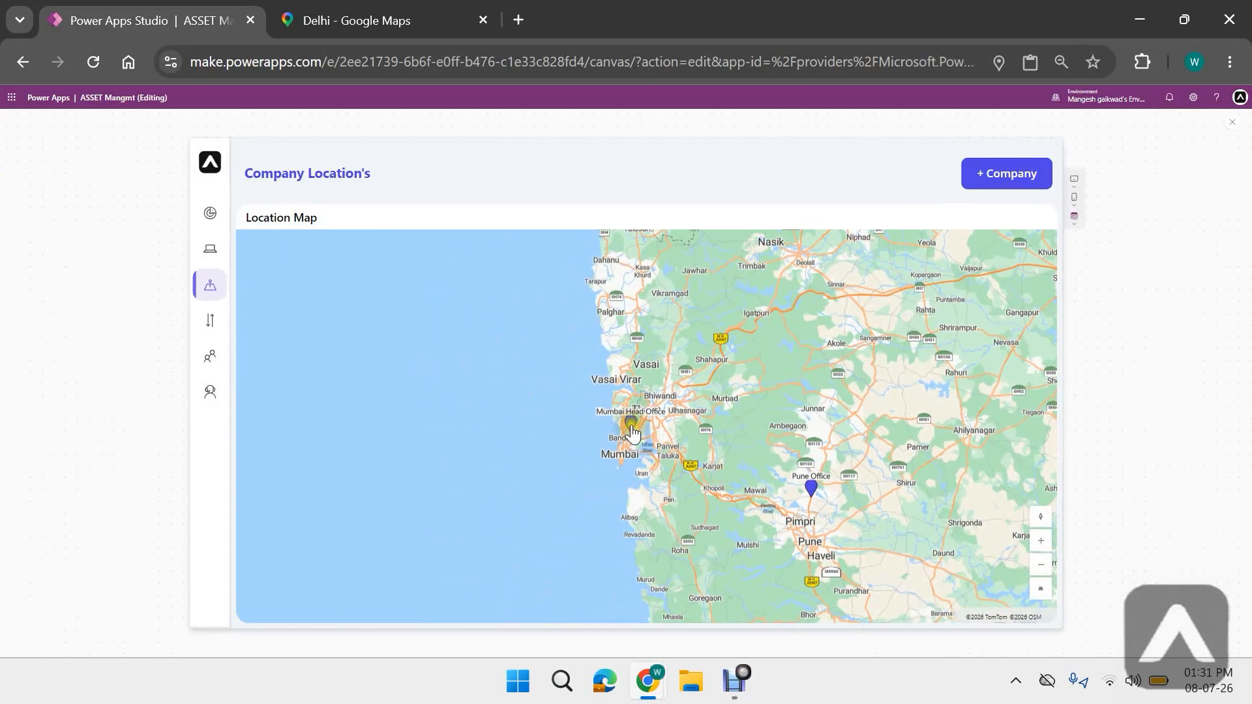
pyautogui.click(631, 428)
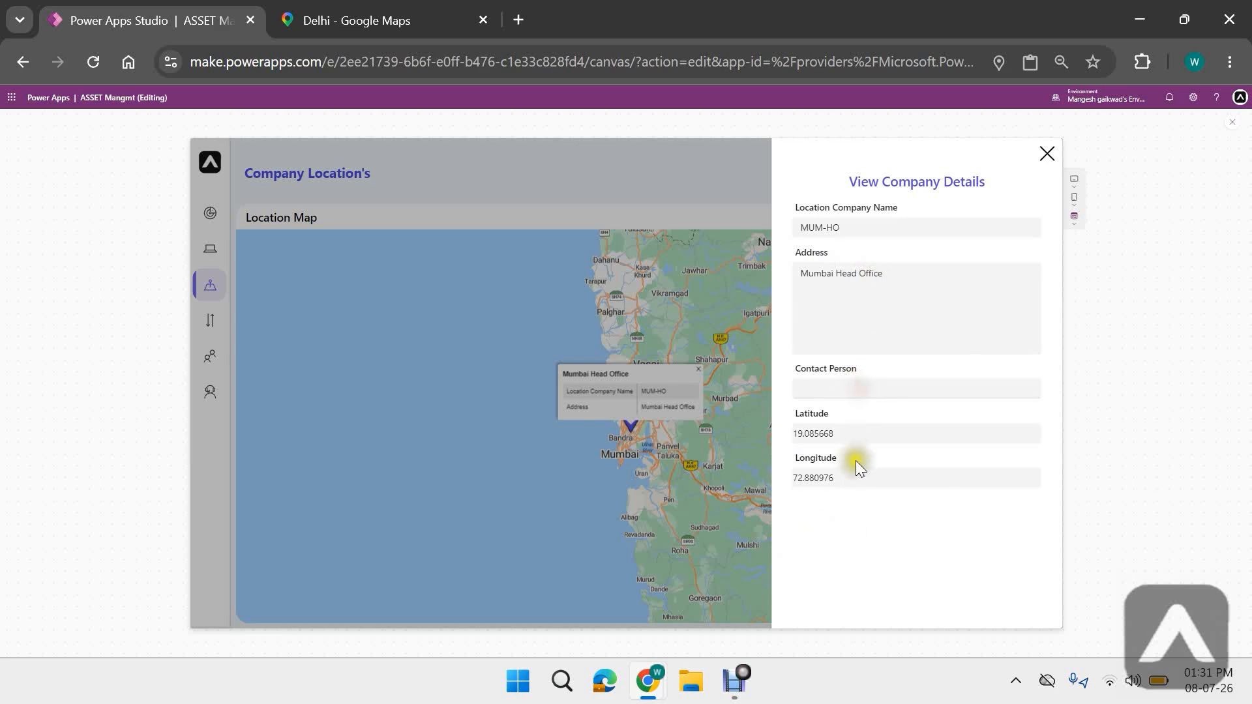
pyautogui.click(1042, 156)
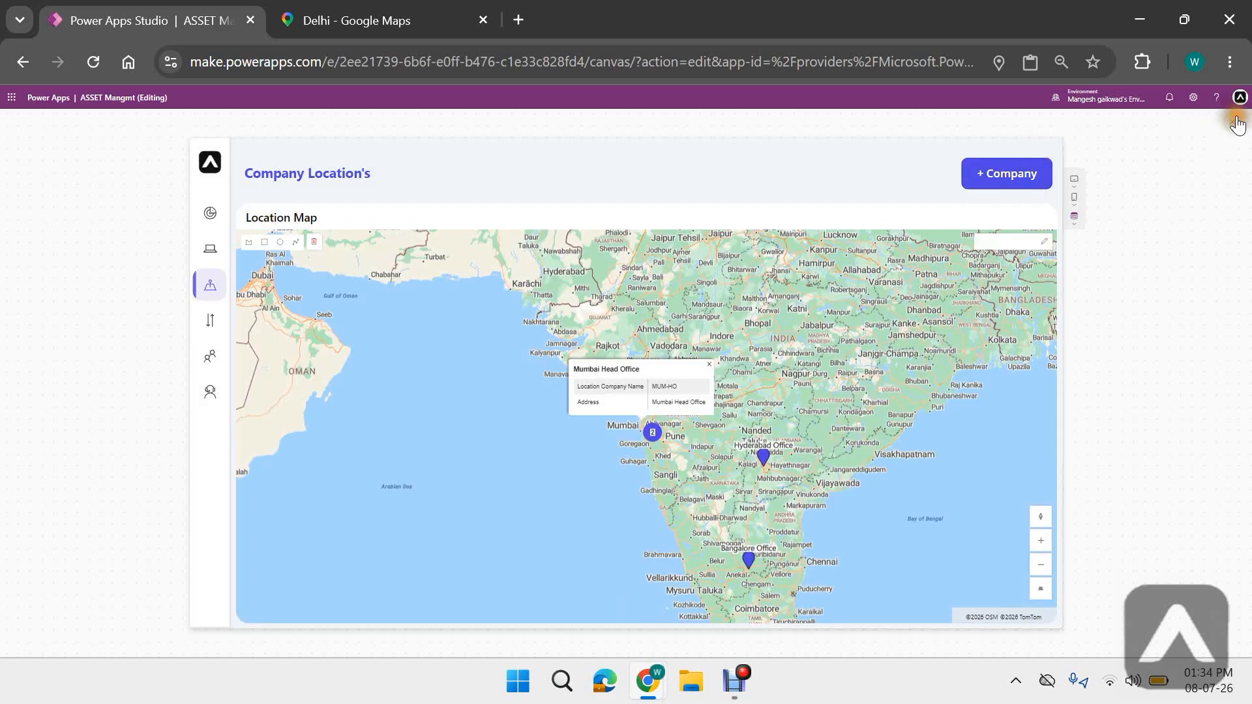
pyautogui.click(1232, 122)
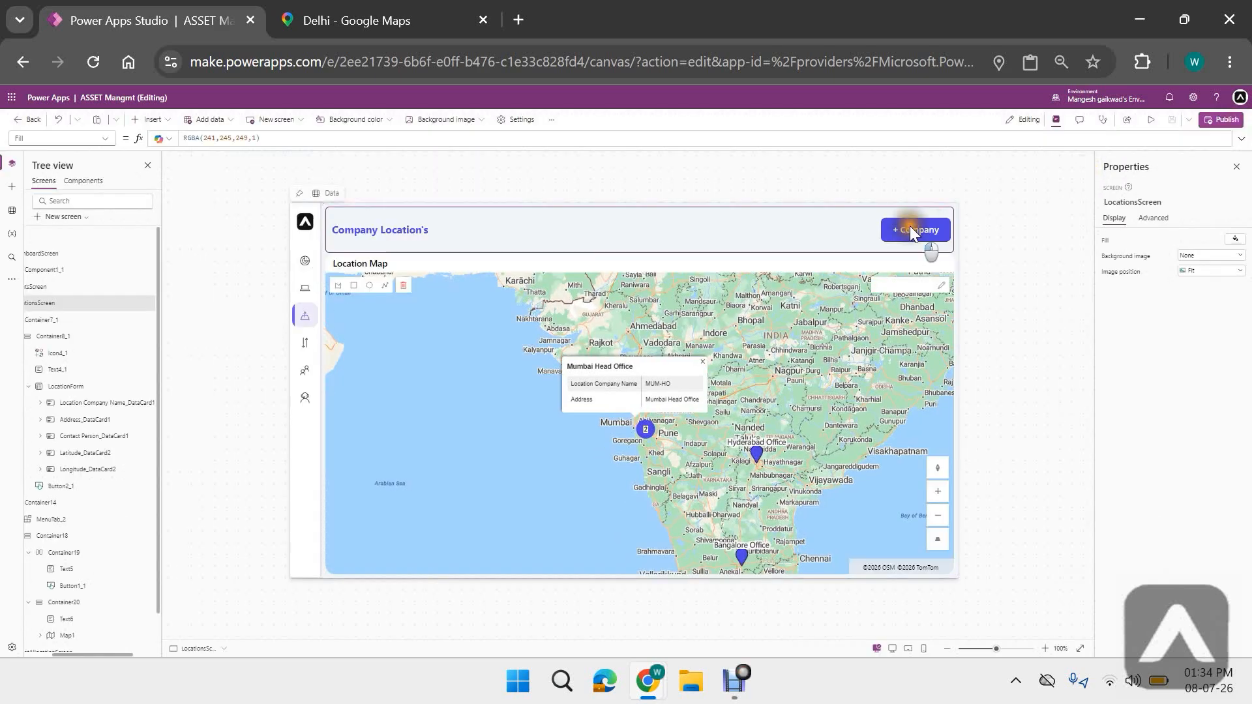
# - Append NewForm(LocationForm) to the + Company button's OnSelect formula and save the app
pyautogui.click(911, 232)
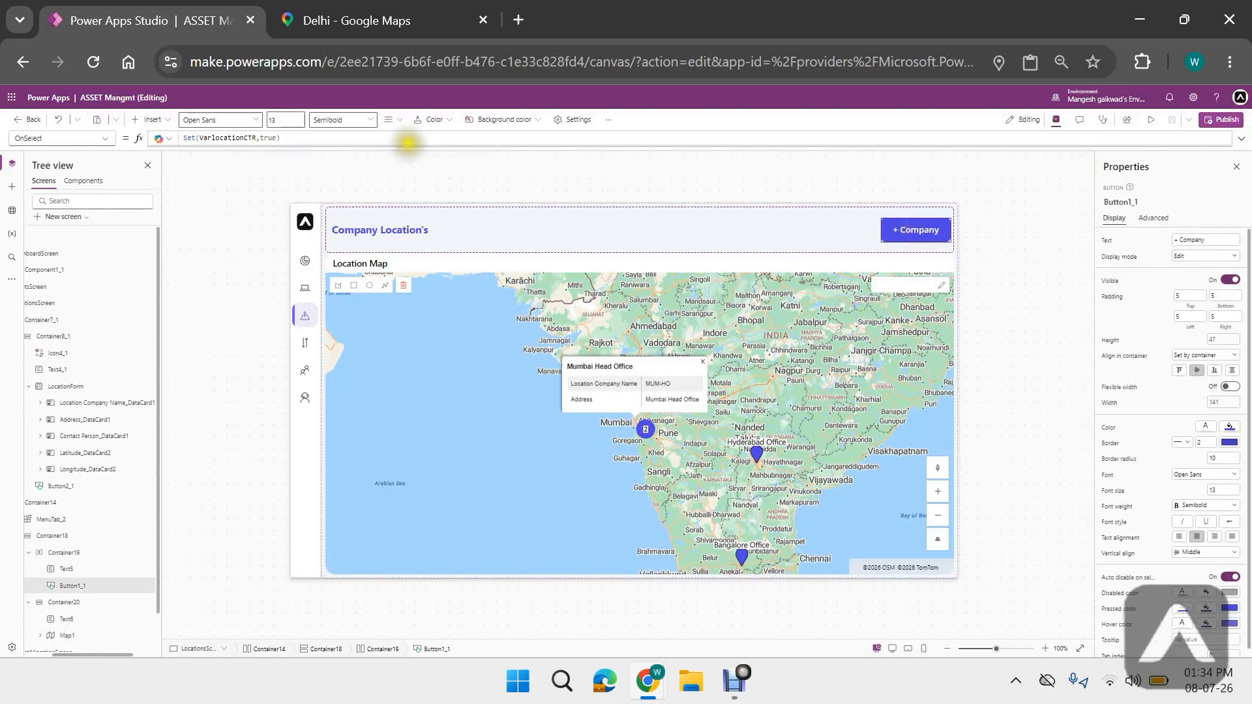
pyautogui.click(405, 139)
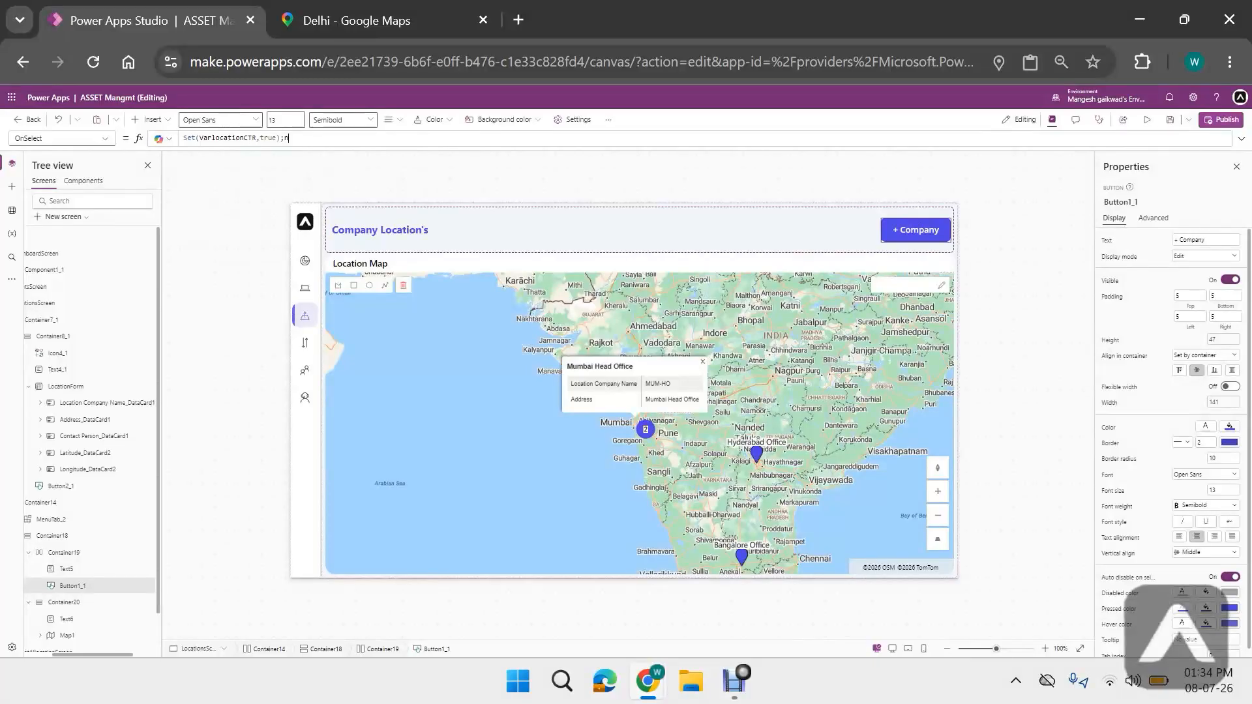
pyautogui.write(';newfo')
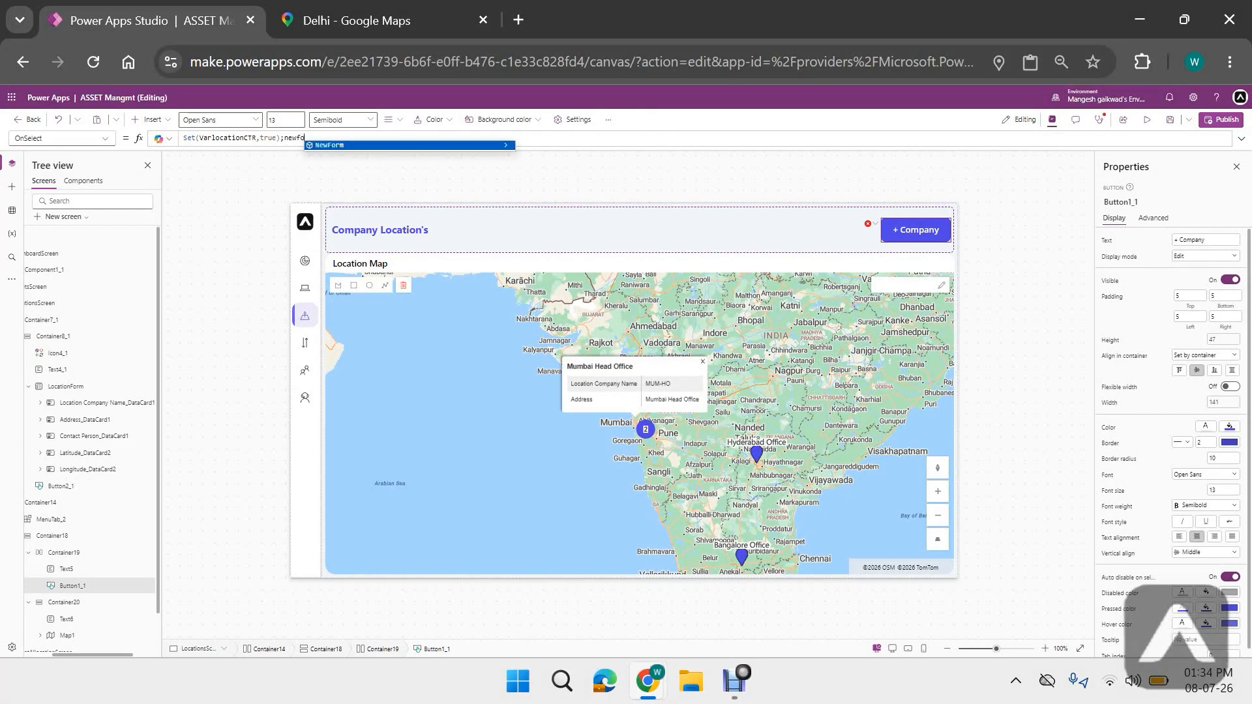
pyautogui.write('r')
pyautogui.press('Tab')
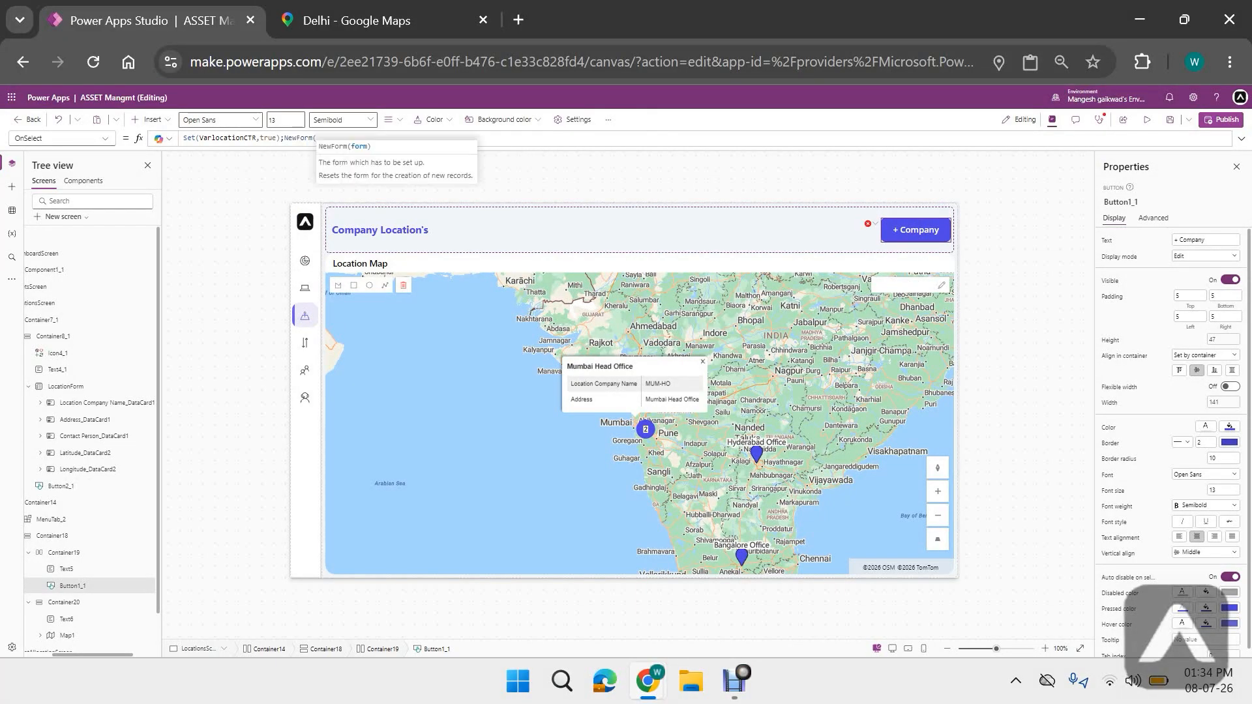
pyautogui.press('super+v')
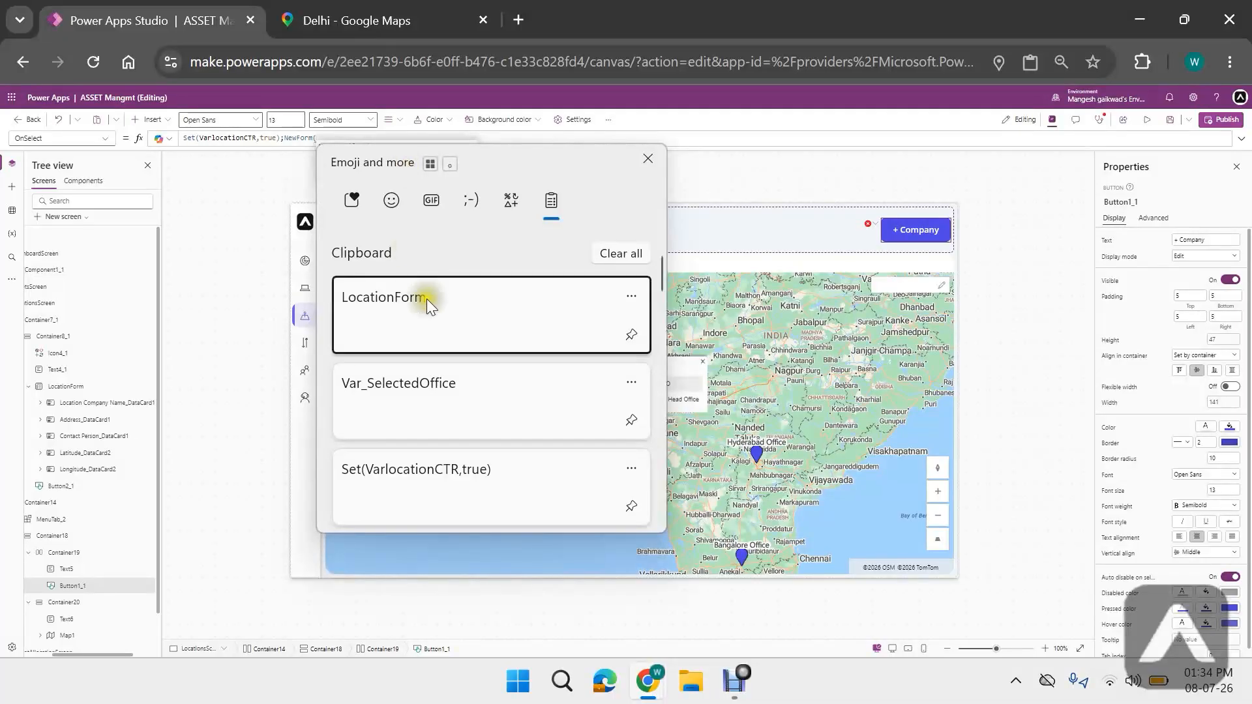
pyautogui.click(420, 311)
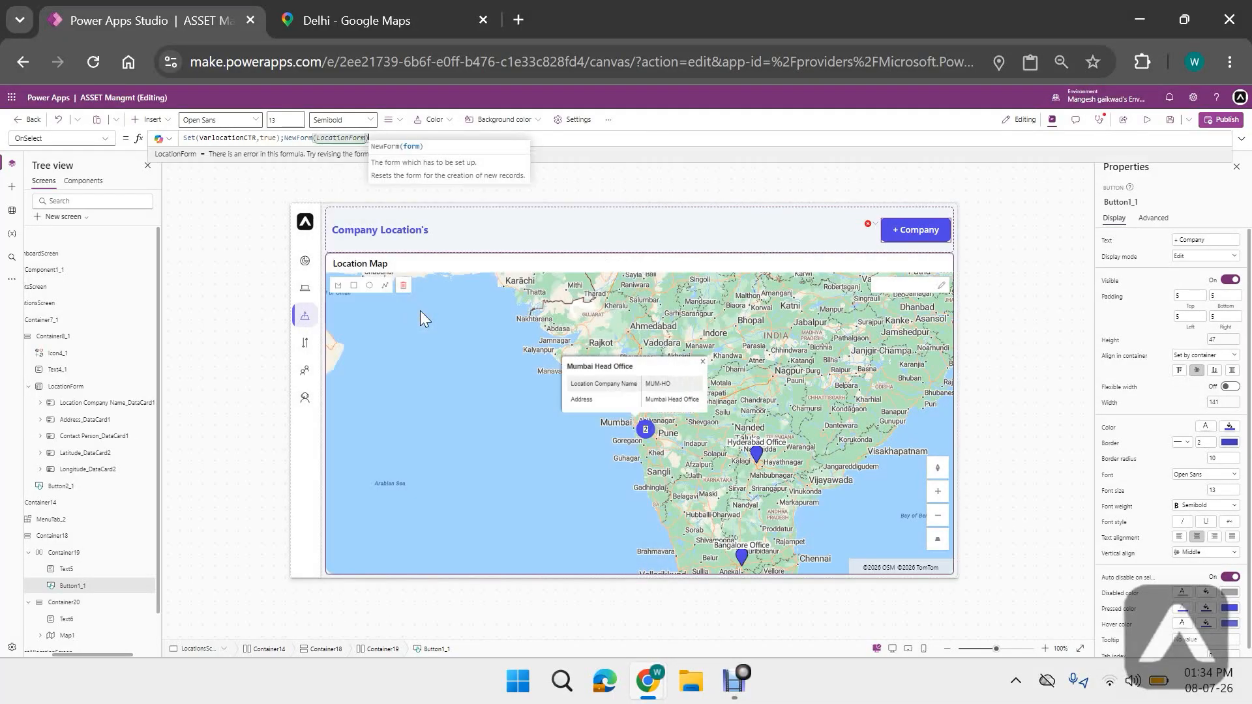
pyautogui.click(1167, 124)
# - Preview the app, start adding a new company location and enter Chen-OFF as its Location Company Name
pyautogui.press('F5')
pyautogui.click(1009, 174)
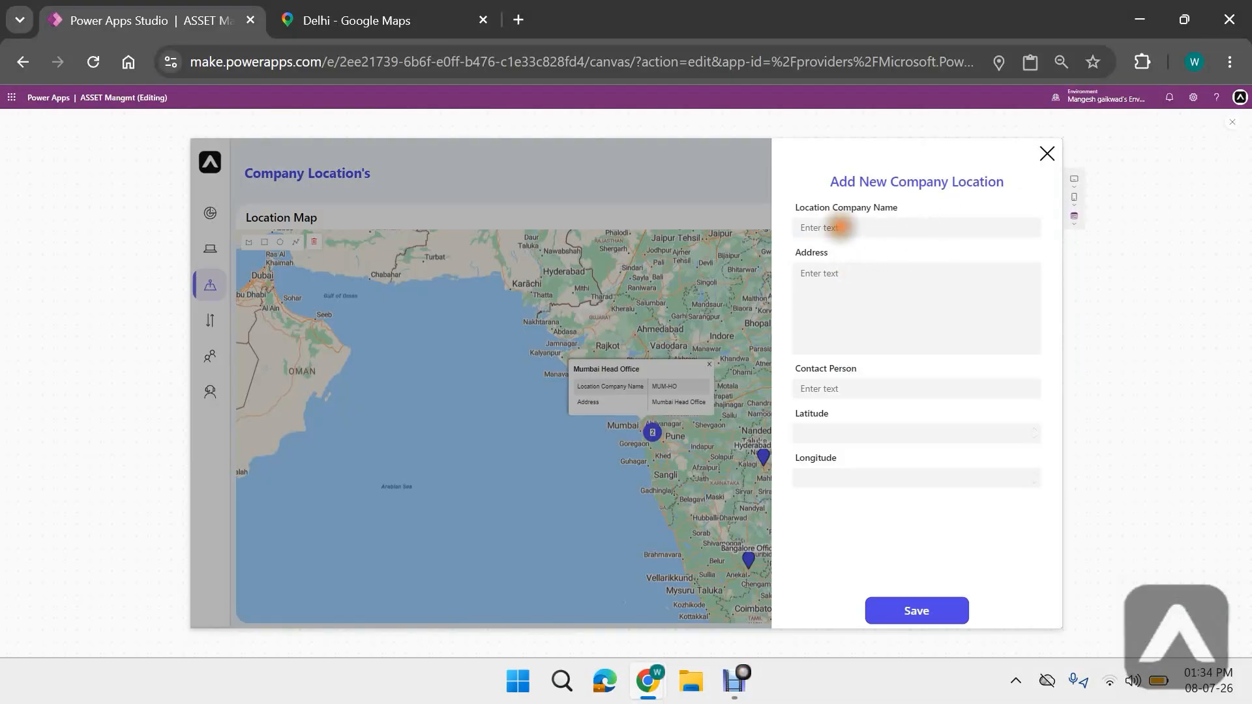
pyautogui.click(840, 227)
pyautogui.write('Chen-O')
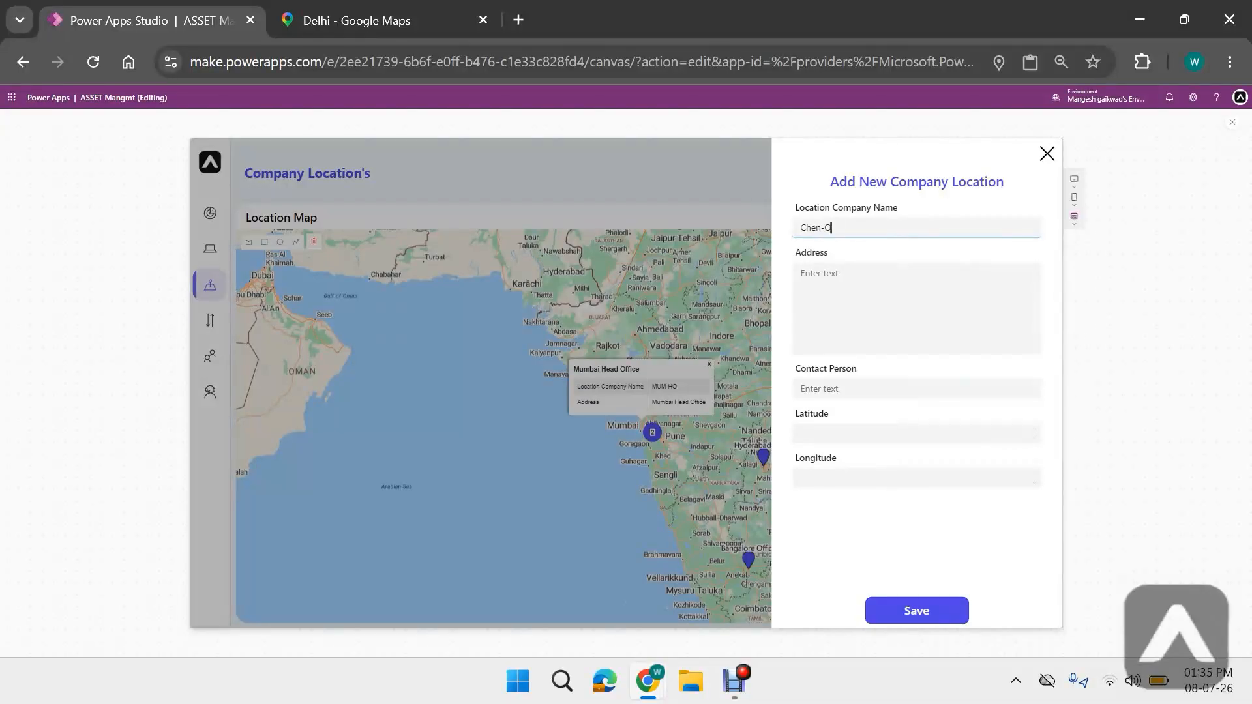
pyautogui.write('FF')
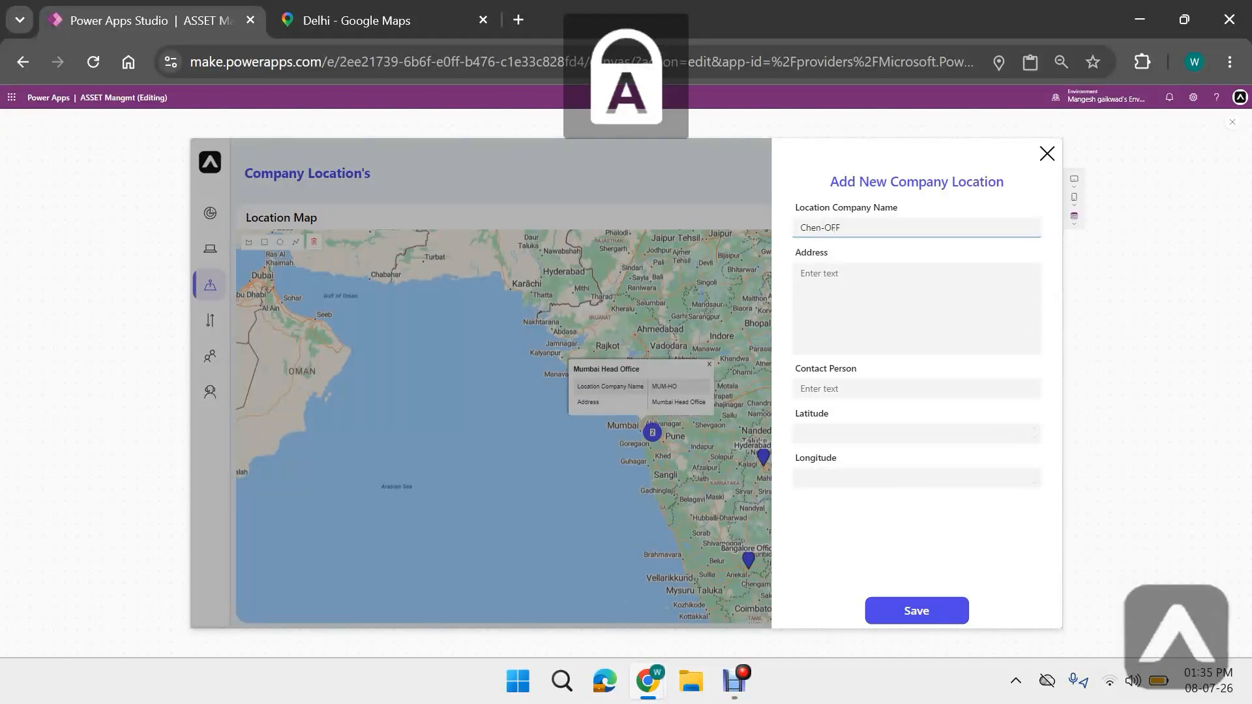
pyautogui.press('capslock')
# - Fill in the new location's Address as Chennai Office and its Contact Person as 00
pyautogui.press('Tab')
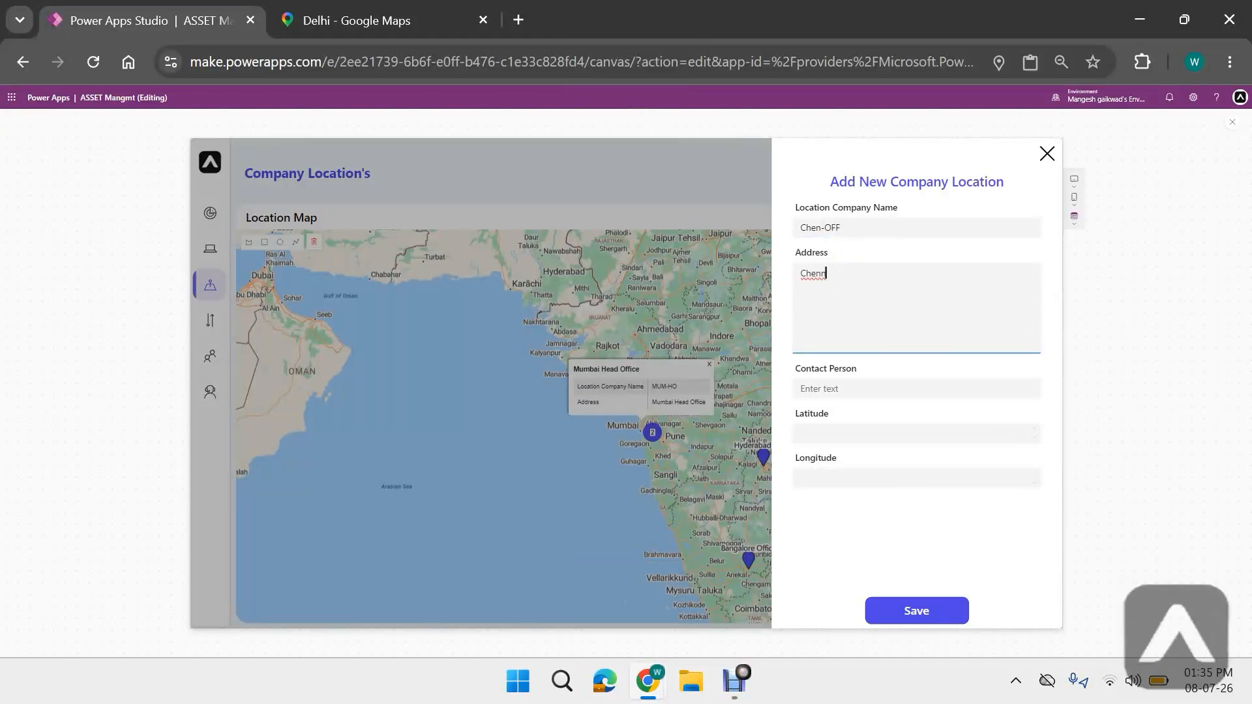
pyautogui.click(847, 391)
pyautogui.click(903, 430)
pyautogui.click(881, 433)
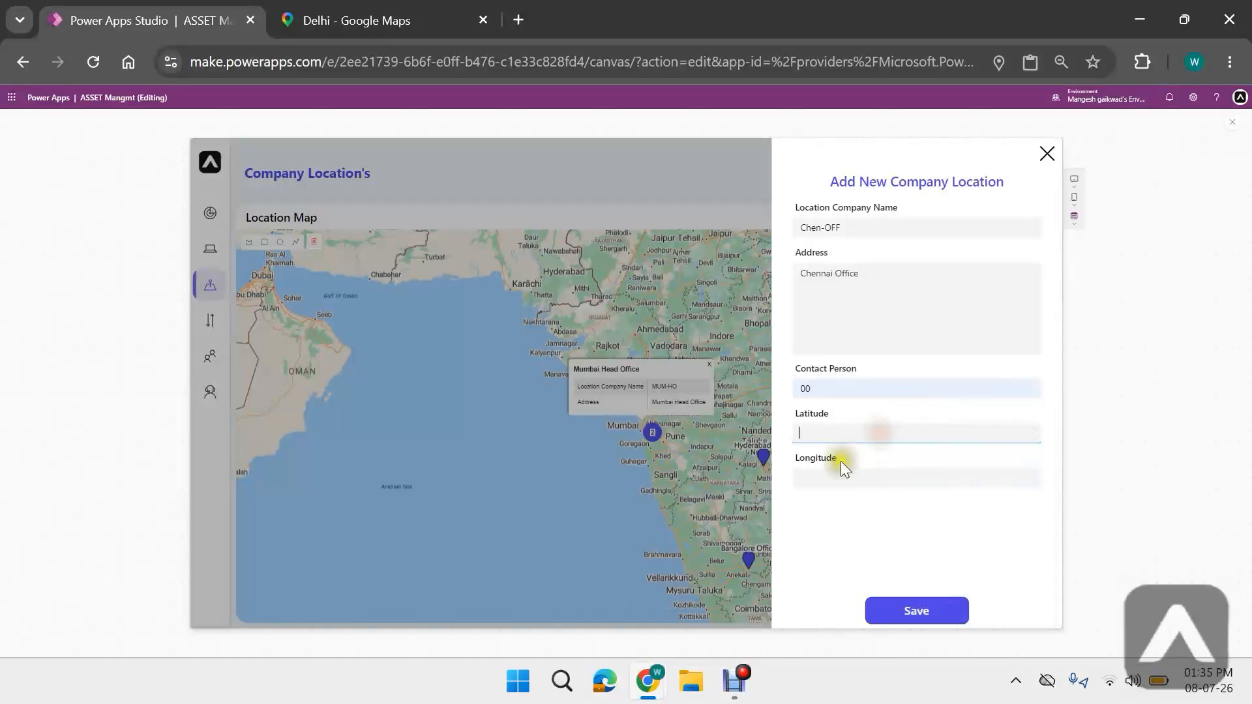
pyautogui.click(842, 475)
pyautogui.click(841, 434)
# - Switch to Google Maps, find Chennai, Tamil Nadu, and copy the latitude of a point in Madhavaram
pyautogui.click(392, 20)
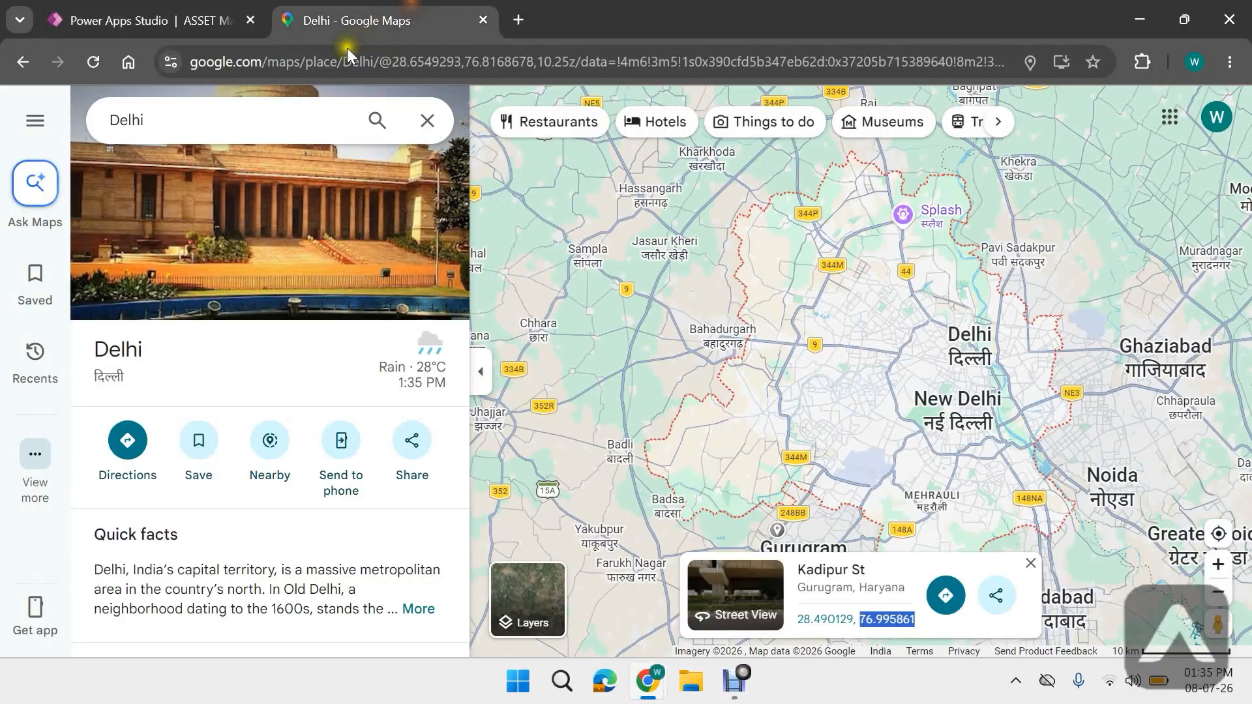
pyautogui.click(314, 115)
pyautogui.write('C')
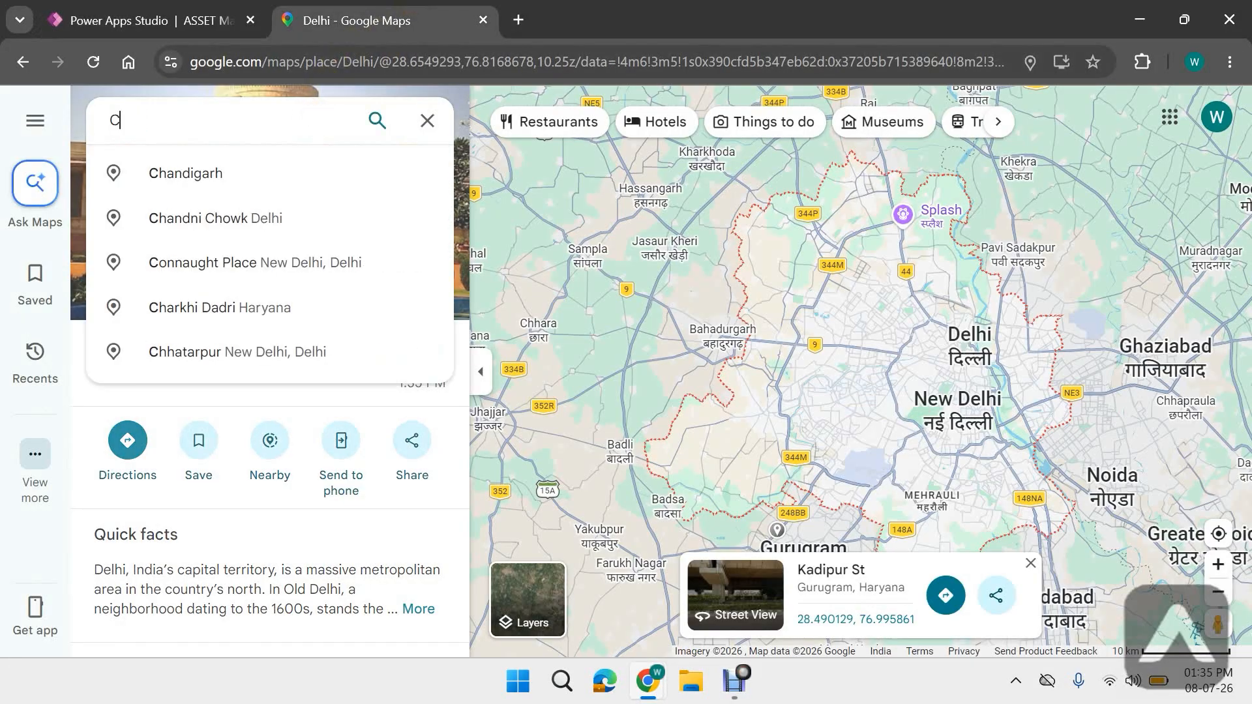
pyautogui.write('henai')
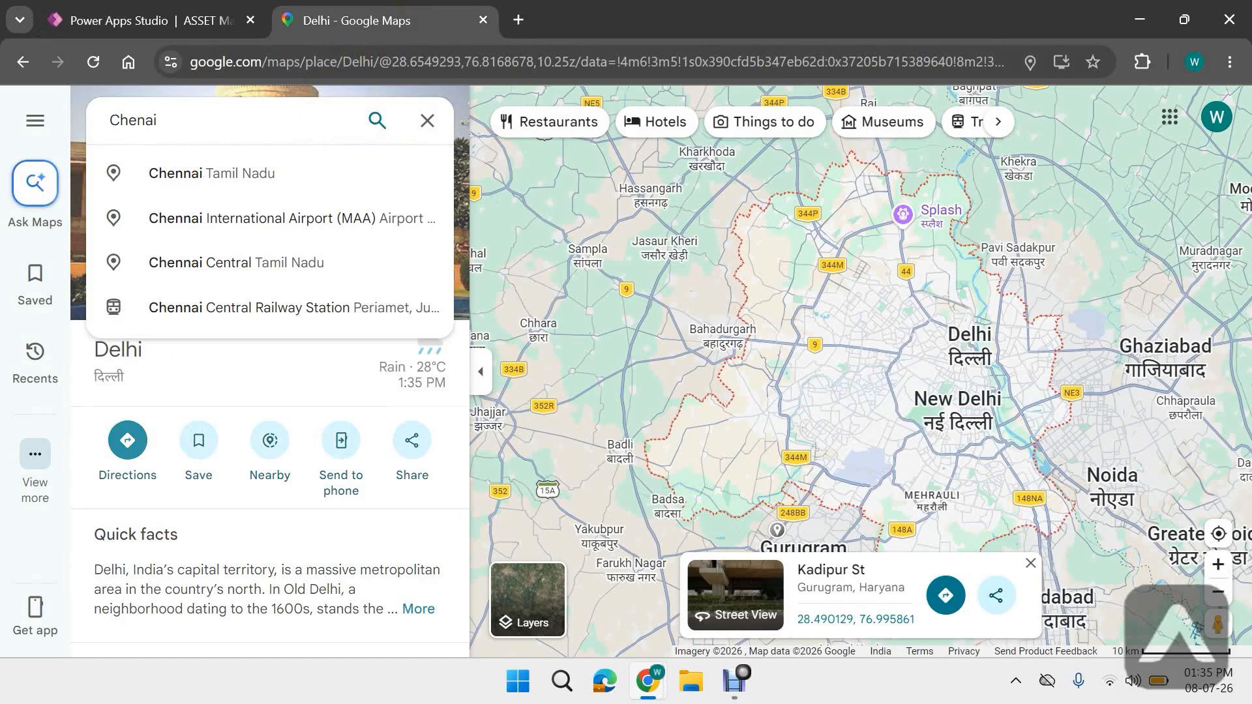
pyautogui.click(307, 173)
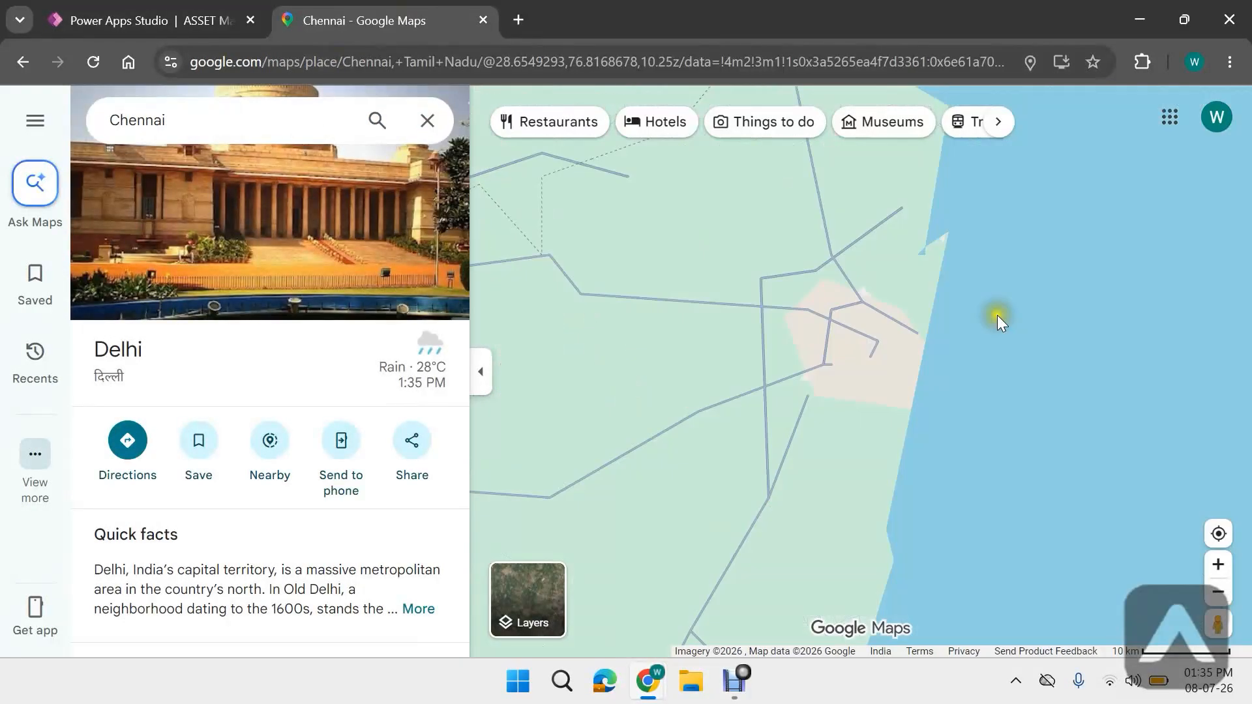
pyautogui.scroll(5, 902, 345)
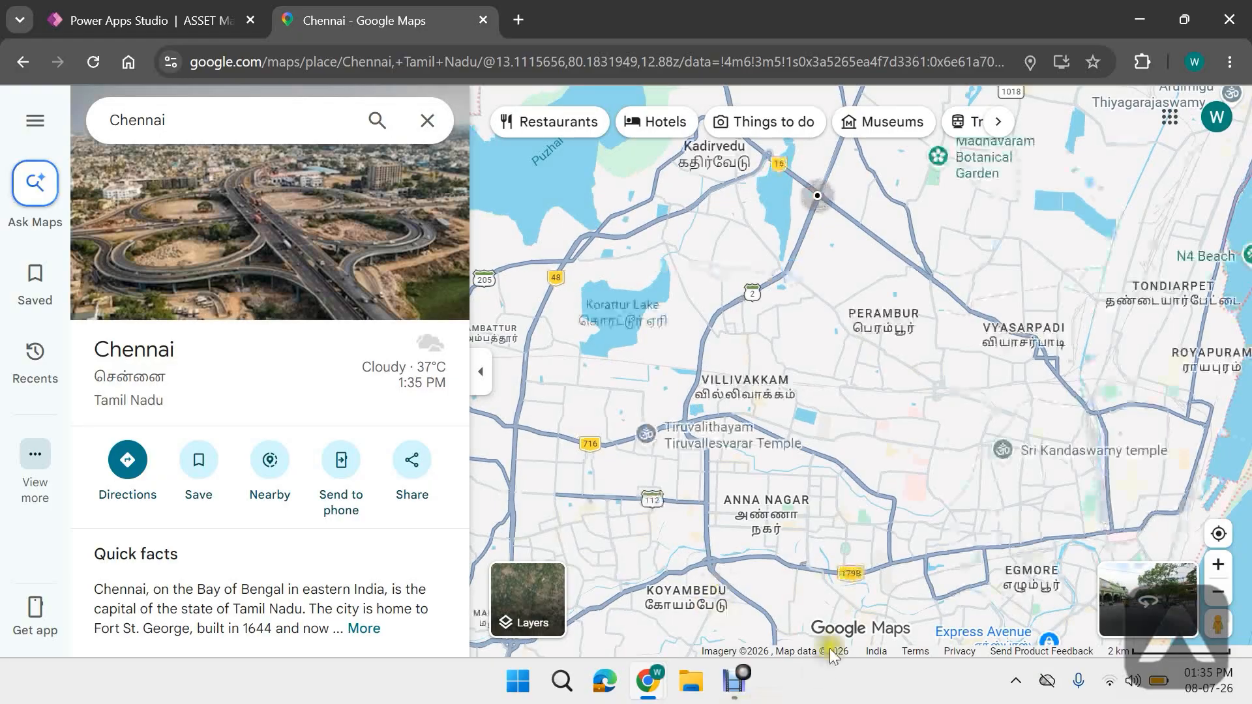
pyautogui.moveTo(769, 607); pyautogui.dragTo(830, 610)
pyautogui.hotkey('ctrl', 'c')
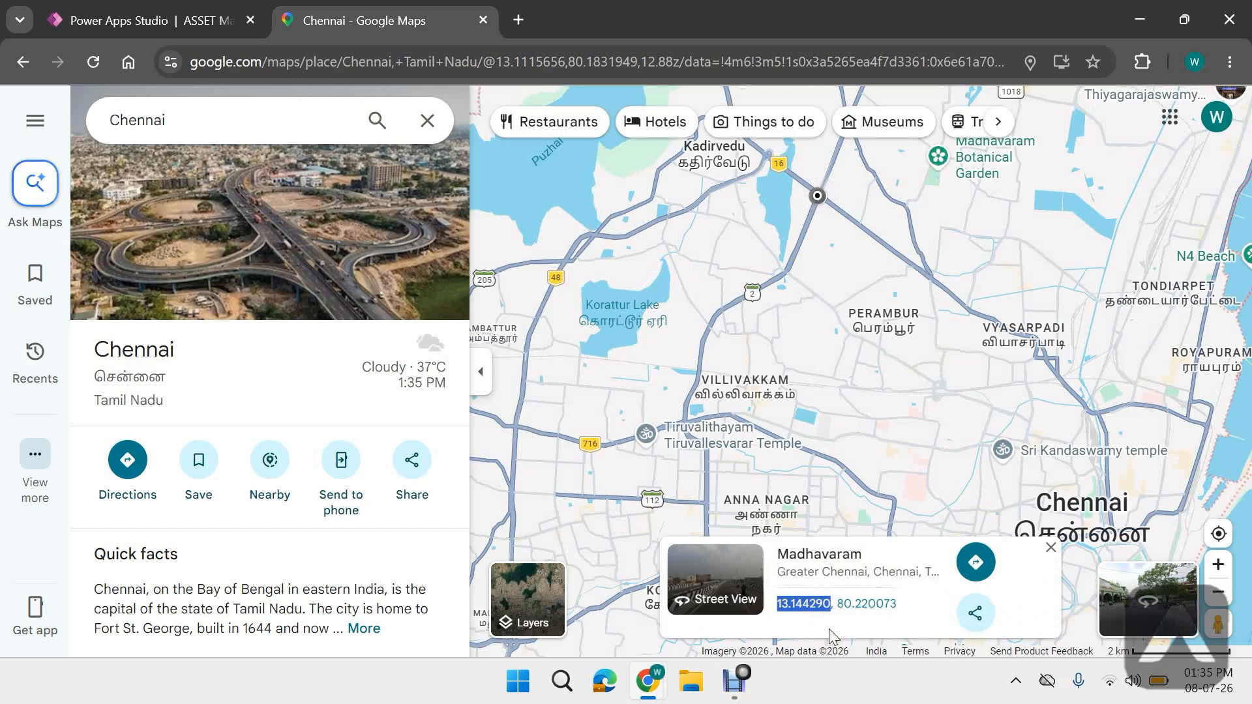
# - Return to the app preview and set the new location's Latitude to 13.14429
pyautogui.click(124, 19)
pyautogui.click(838, 425)
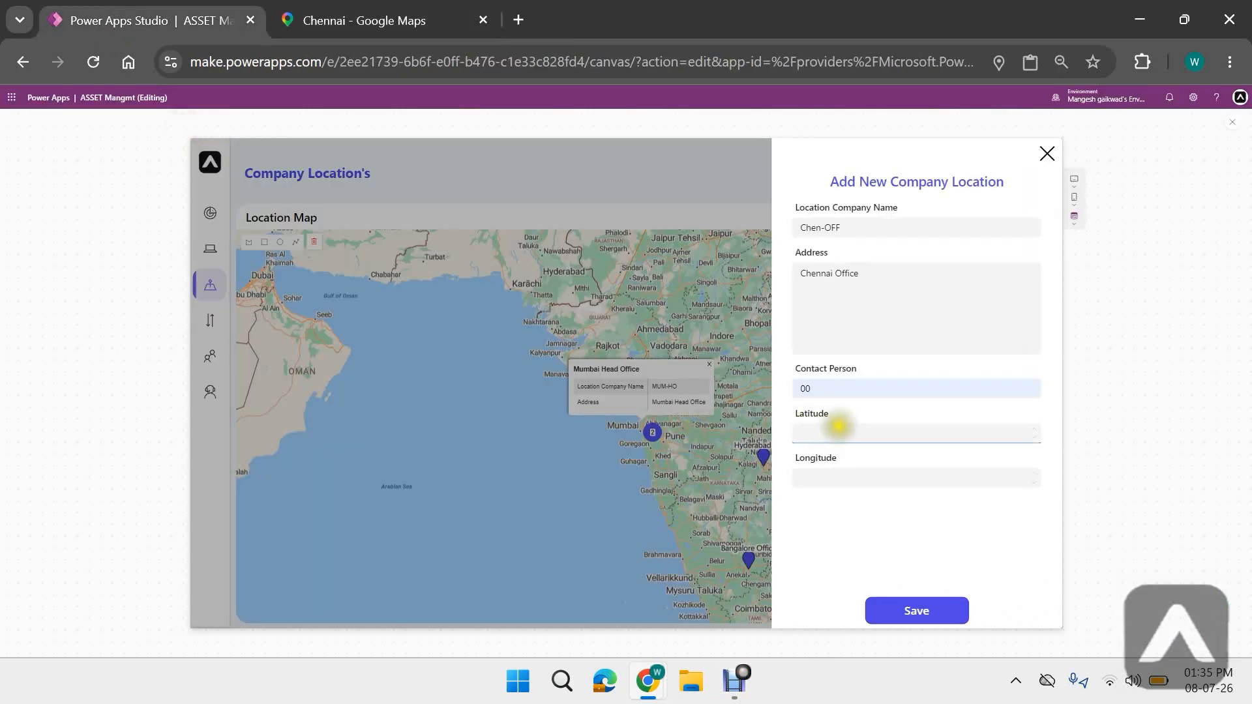
pyautogui.hotkey('ctrl', 'v')
# - Copy the Madhavaram point's longitude, 80.220073, from Google Maps into the new location's Longitude field and save the location
pyautogui.click(834, 477)
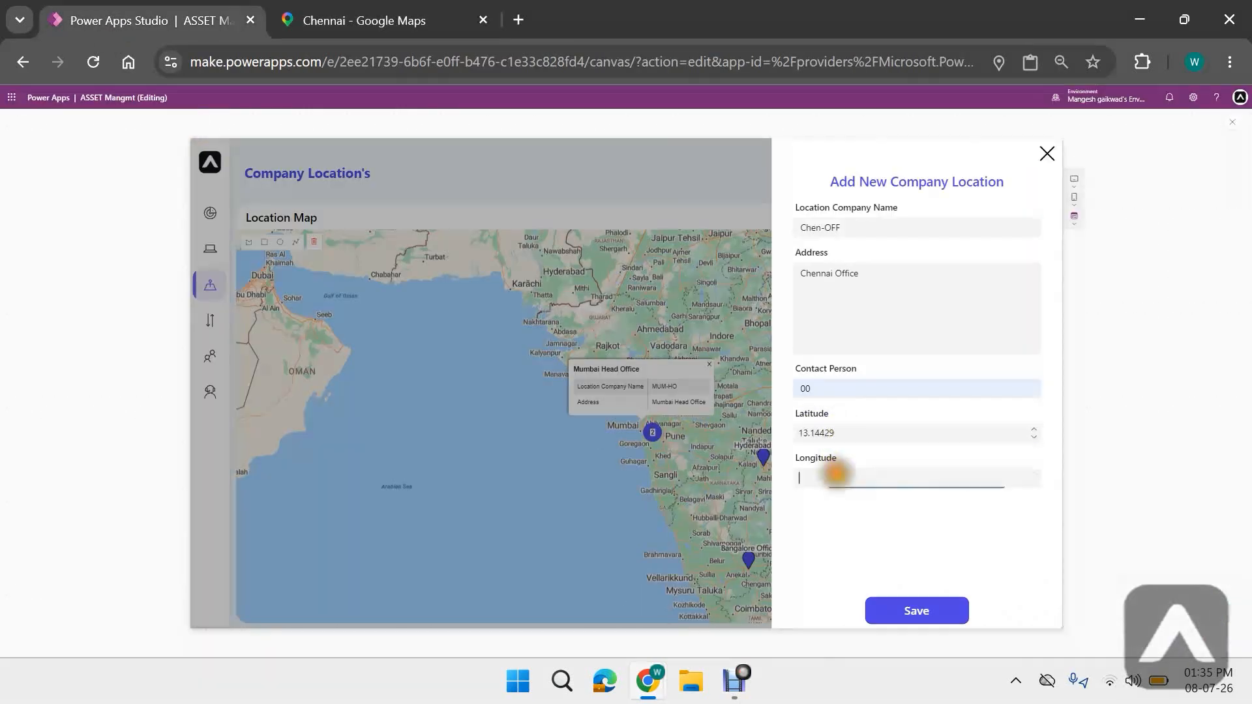
pyautogui.click(424, 8)
pyautogui.moveTo(897, 605); pyautogui.dragTo(842, 613)
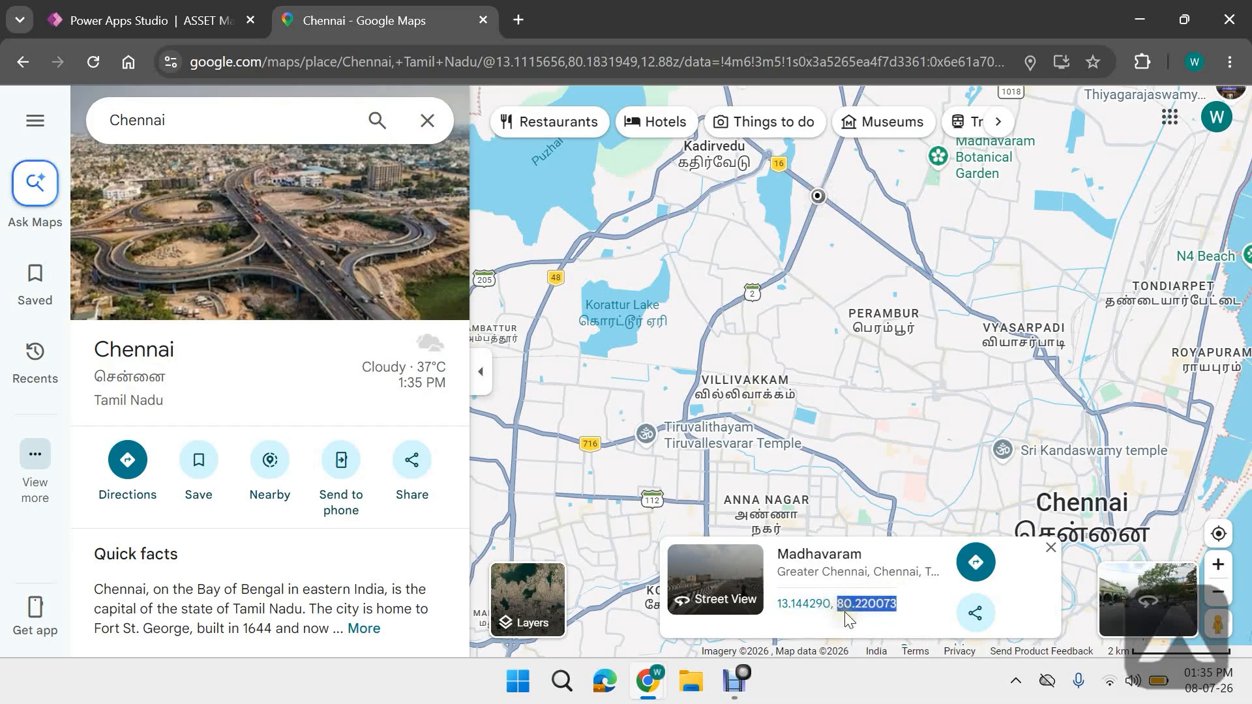
pyautogui.click(150, 20)
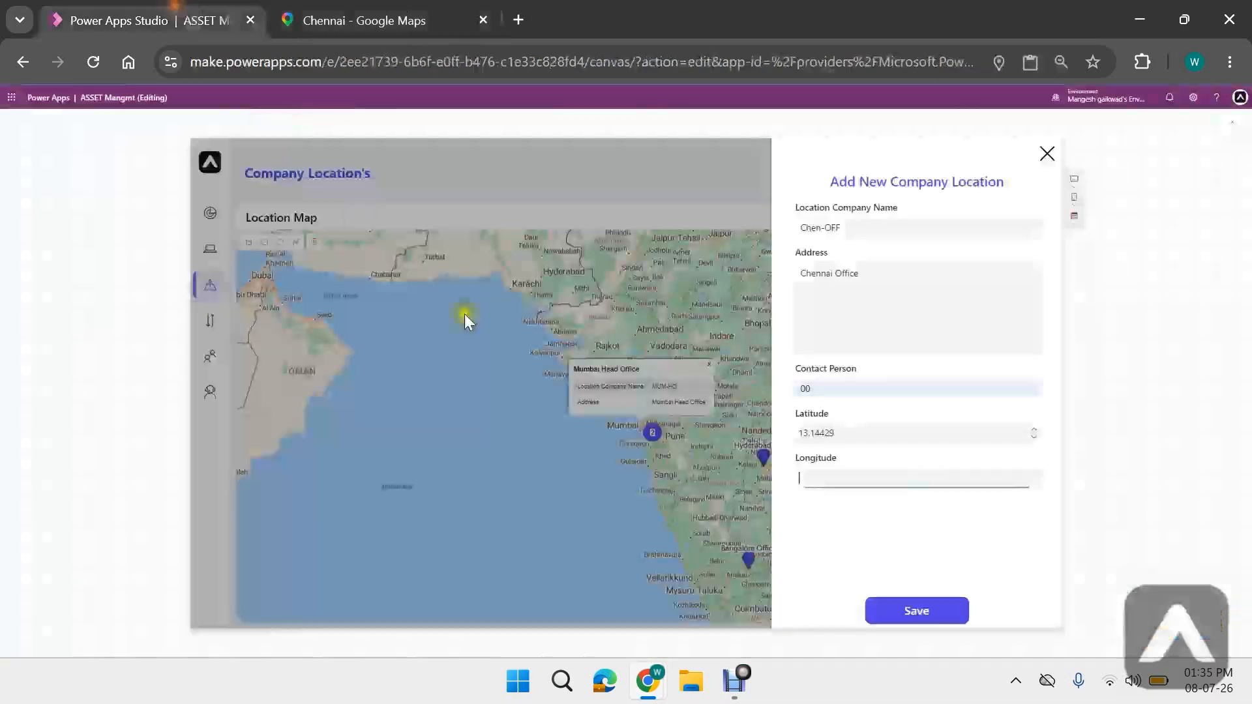
pyautogui.click(872, 479)
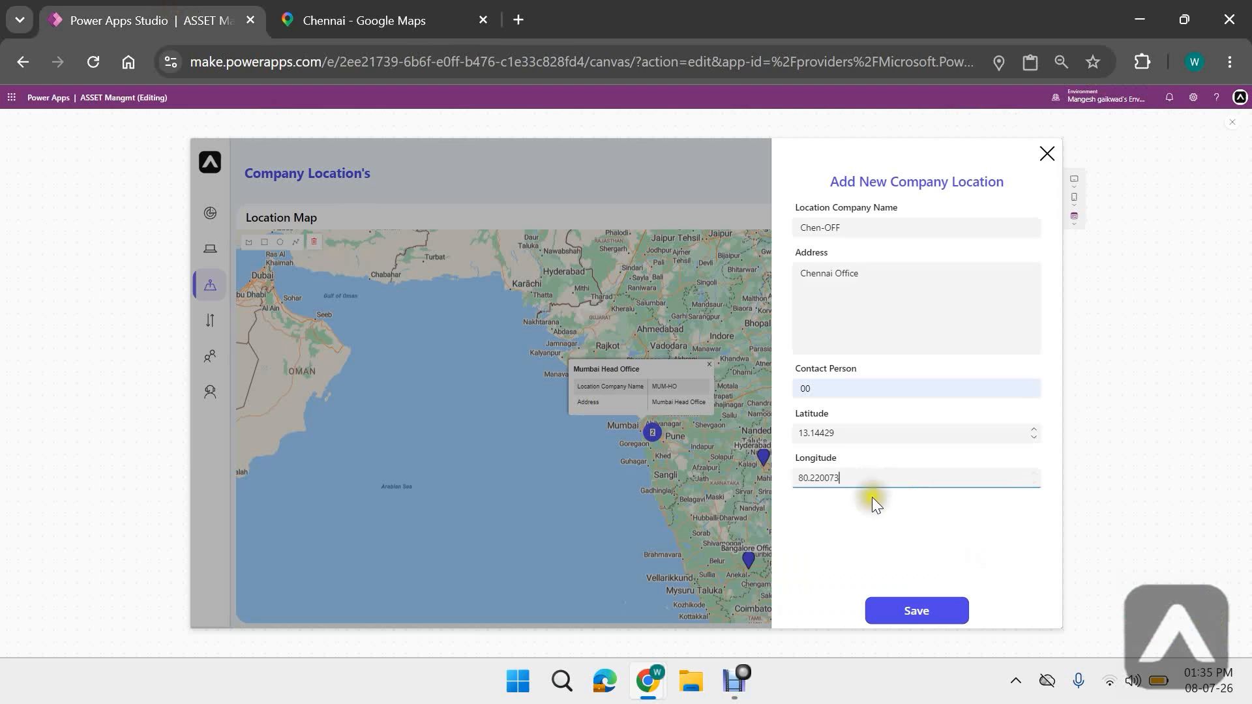
pyautogui.click(898, 612)
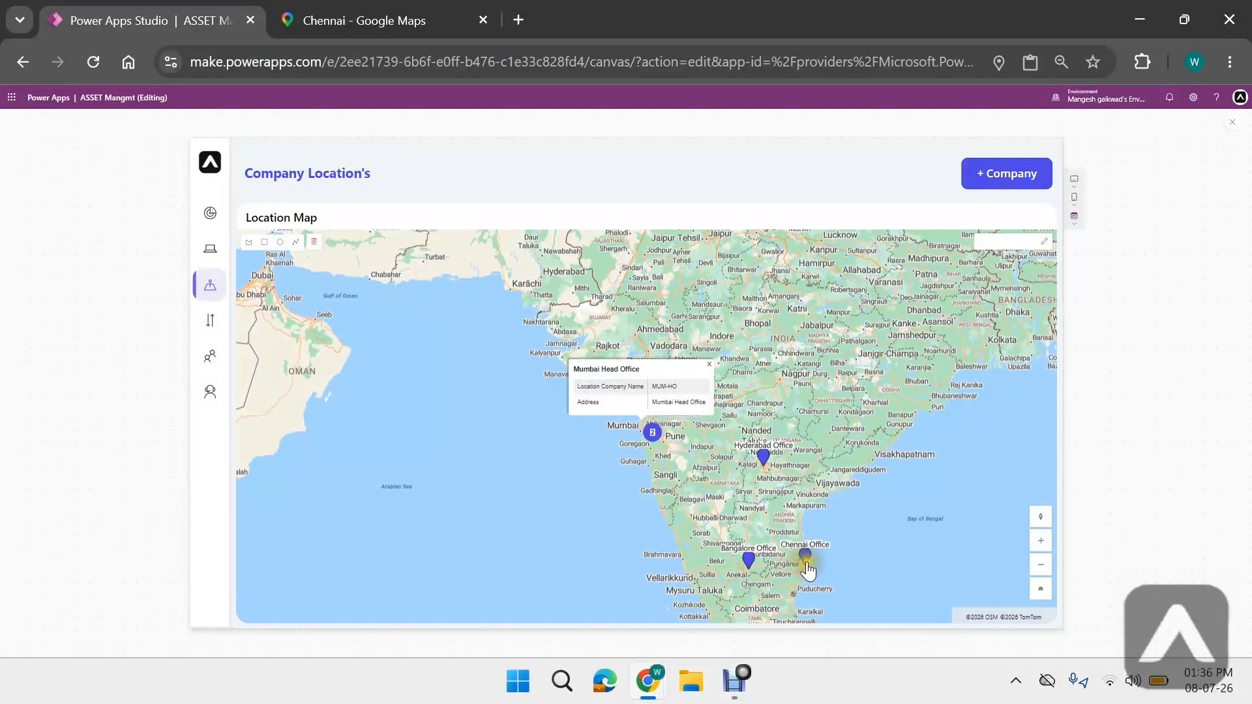
# - Examine the Chennai Office pin on the location map in the app preview
pyautogui.scroll(1, 808, 566)
pyautogui.moveTo(874, 542); pyautogui.dragTo(895, 615)
pyautogui.scroll(4, 796, 387)
pyautogui.scroll(3, 866, 489)
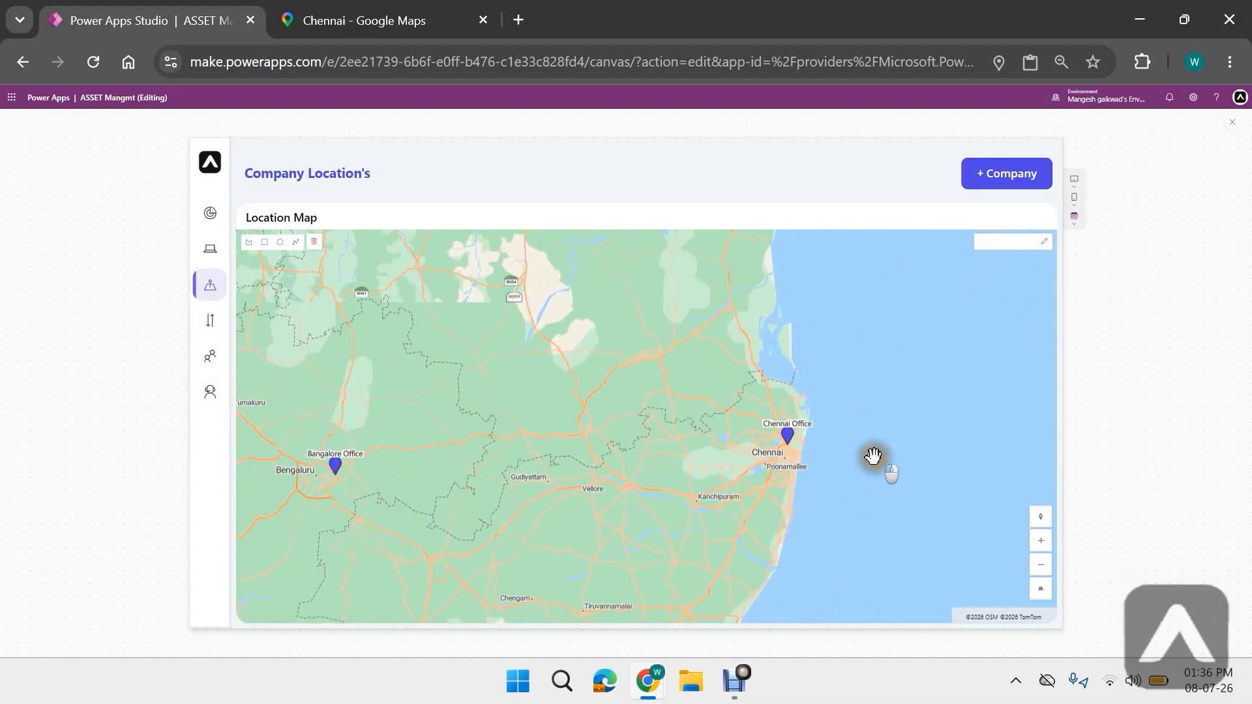
pyautogui.click(820, 447)
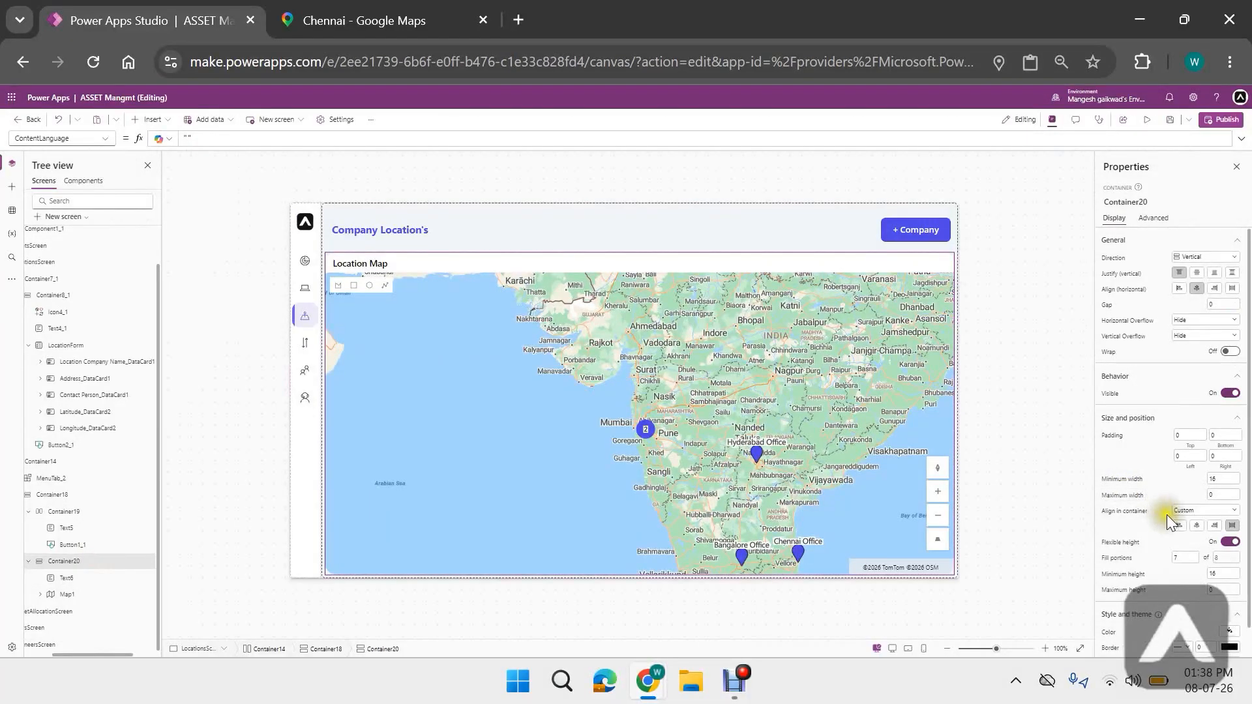
# - Preview the app and examine the office pins across India on the Location Map, from Delhi to Chennai
pyautogui.scroll(-2, 1167, 515)
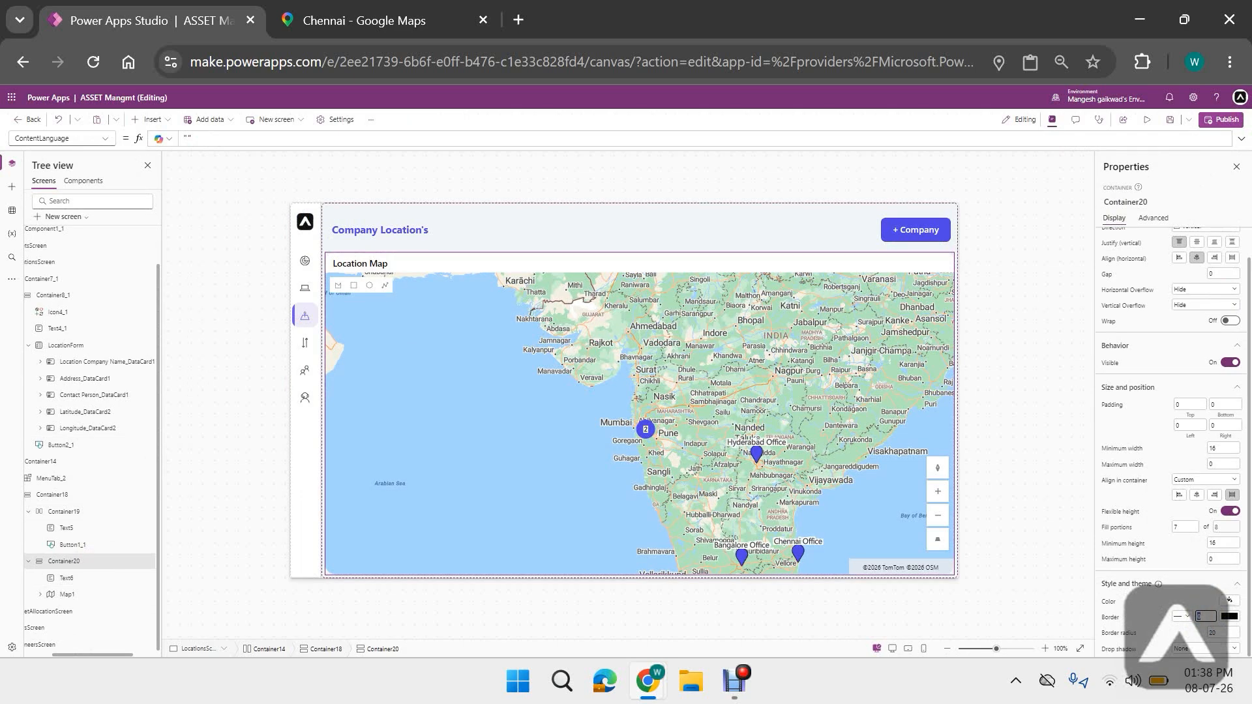
pyautogui.click(1146, 121)
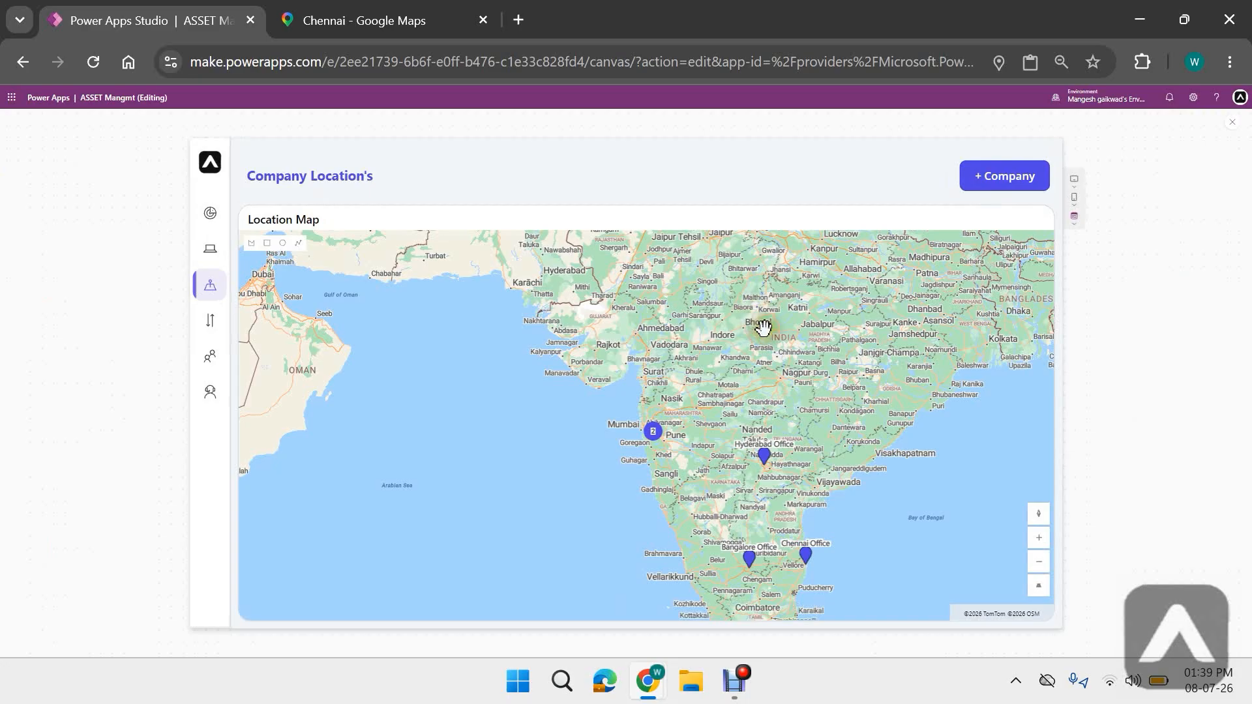
pyautogui.scroll(-2, 805, 343)
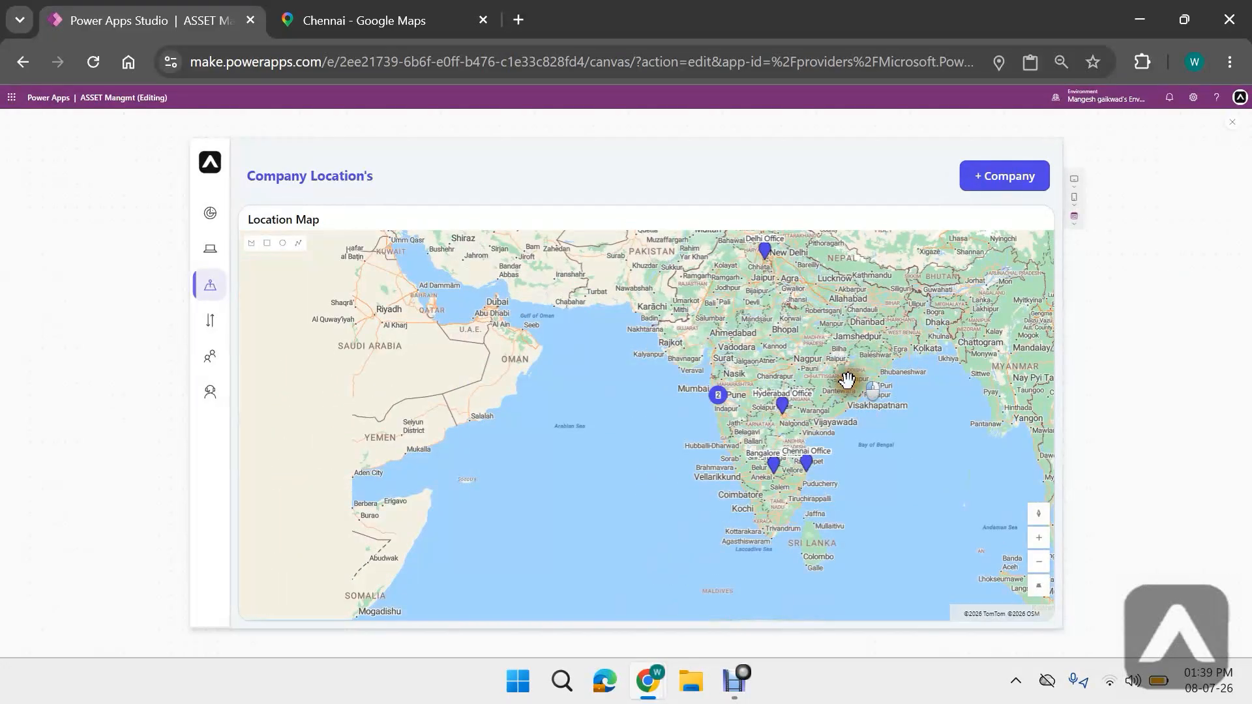
pyautogui.moveTo(847, 379); pyautogui.dragTo(780, 423)
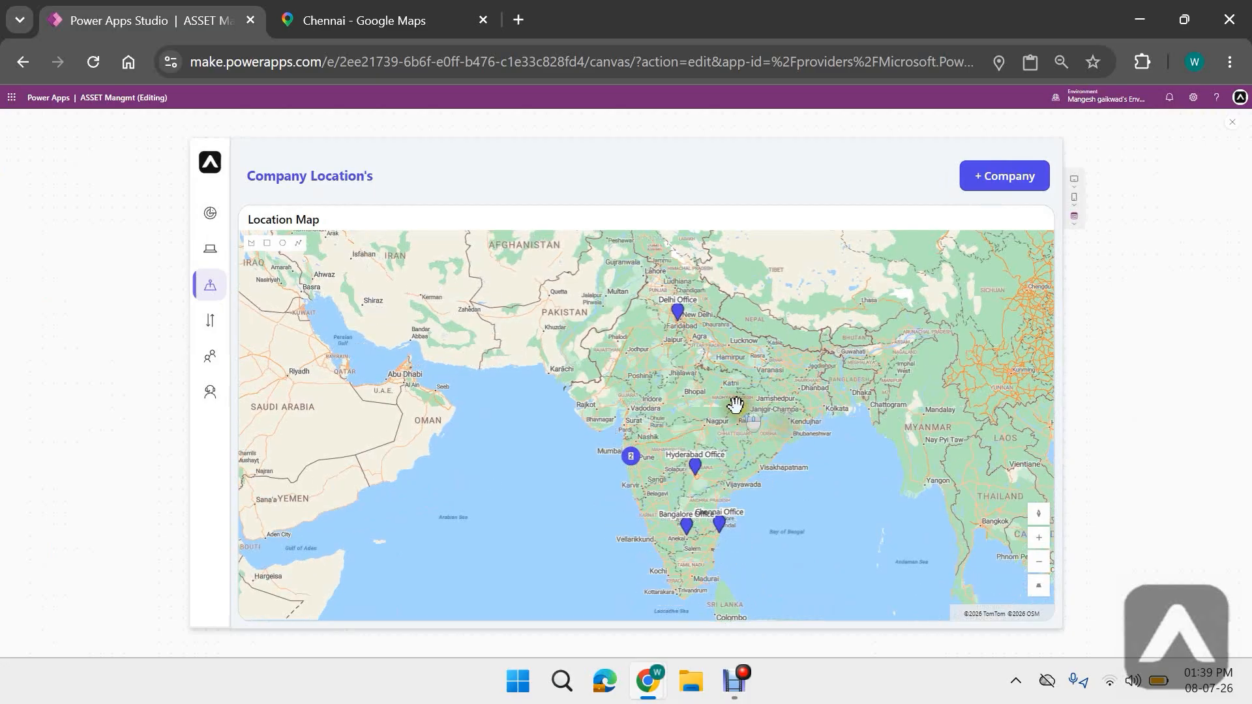
pyautogui.scroll(1, 735, 404)
pyautogui.moveTo(736, 405)
pyautogui.mouseDown()
pyautogui.moveTo(737, 417)
pyautogui.moveTo(738, 397)
pyautogui.mouseUp()
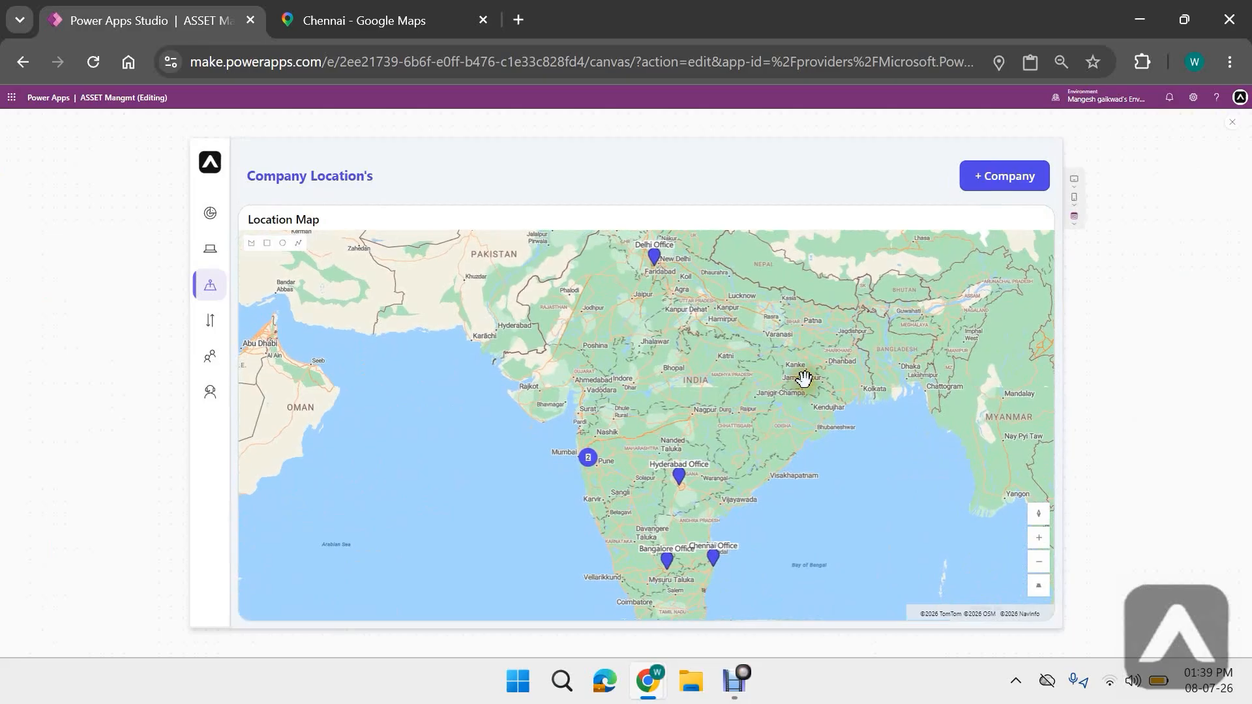
pyautogui.moveTo(804, 375); pyautogui.dragTo(768, 385)
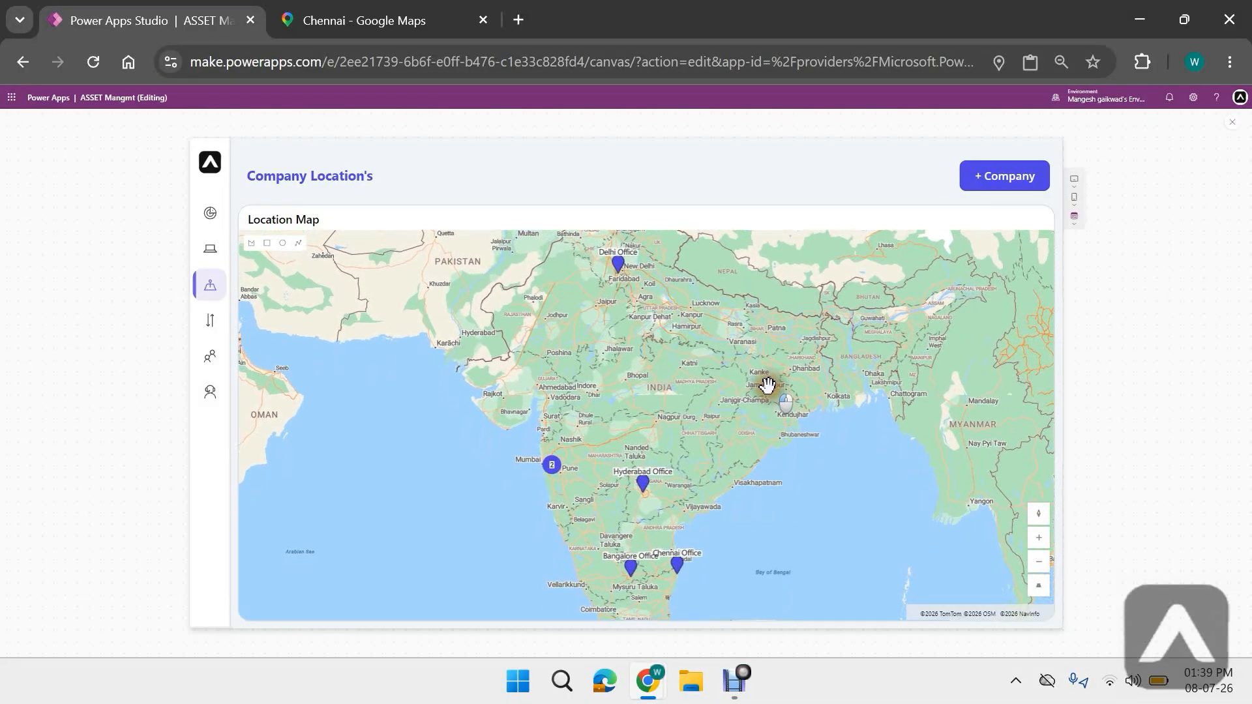